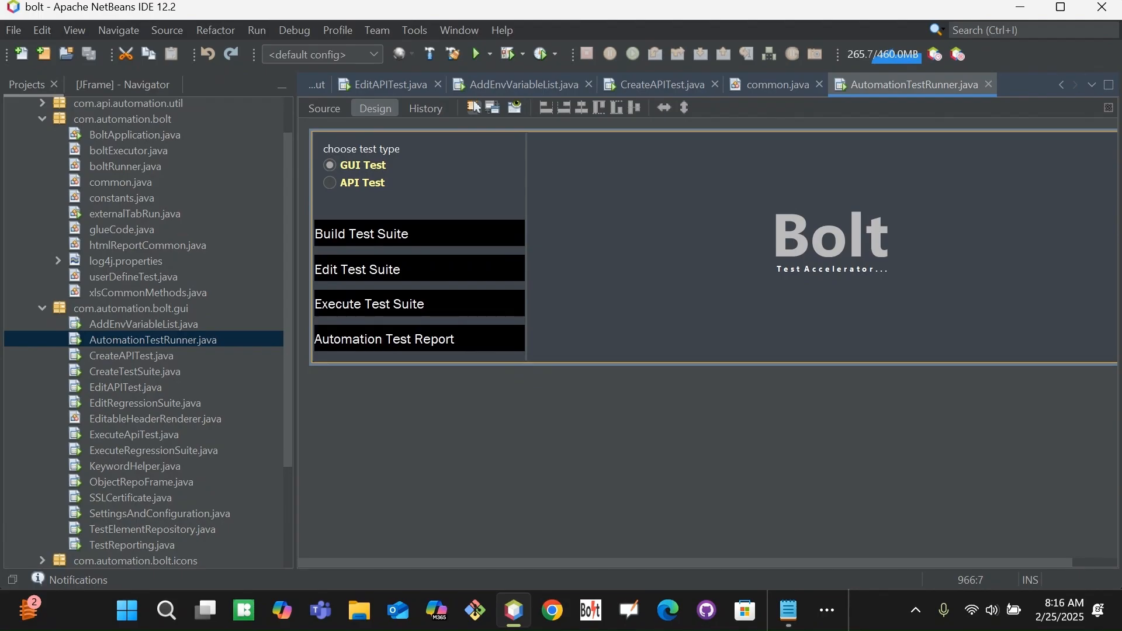
Delete the trailing space after Java on the Test Automation line in Notepad.
key("alt+Tab")
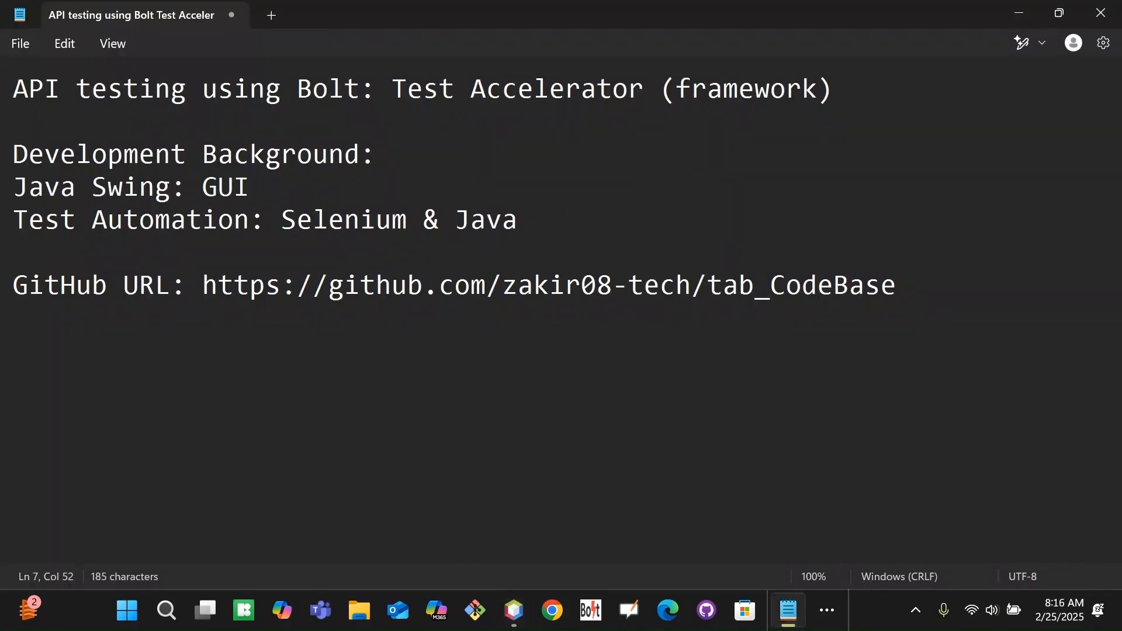
left_click(344, 220)
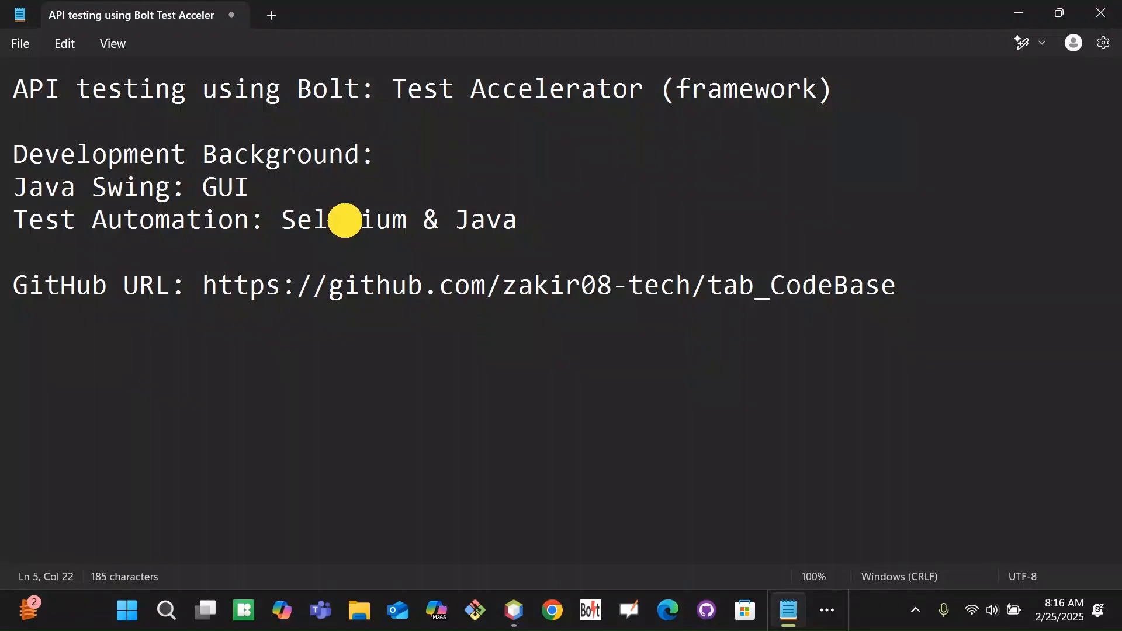
left_click(570, 225)
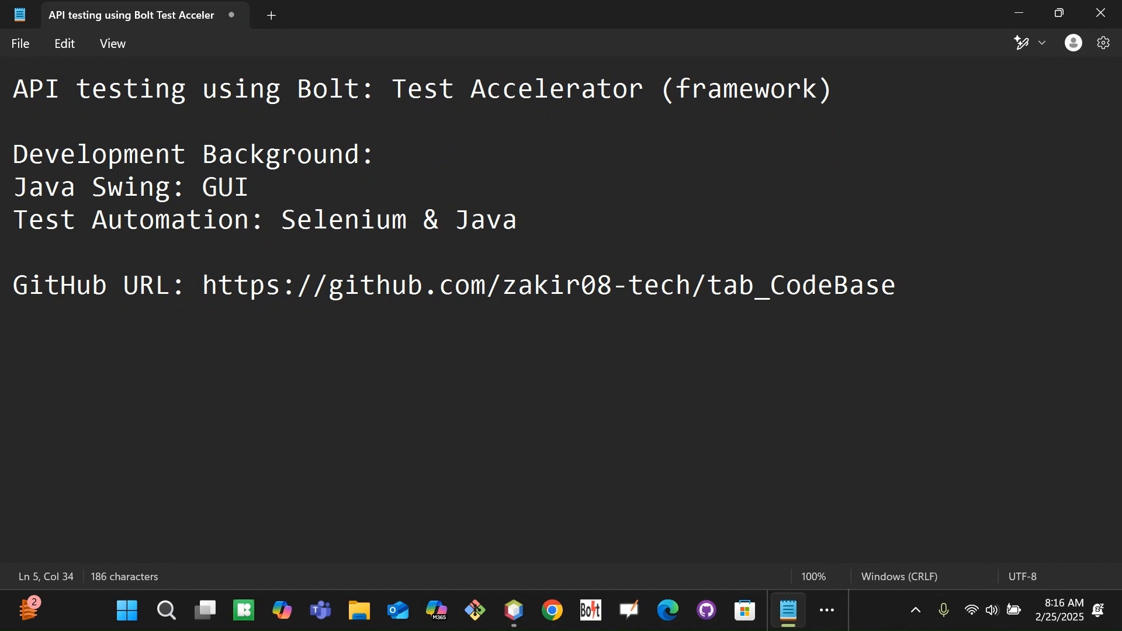
key("BackSpace")
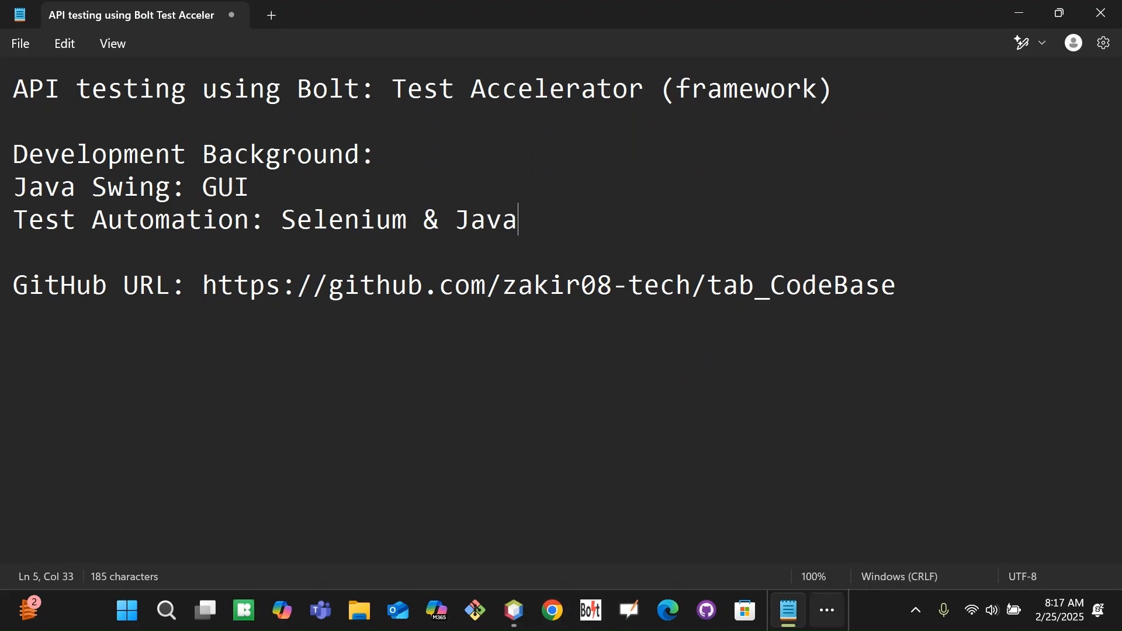
Glance at the Eclipse workspace, then return to Notepad and select the GitHub URL line.
left_click(827, 610)
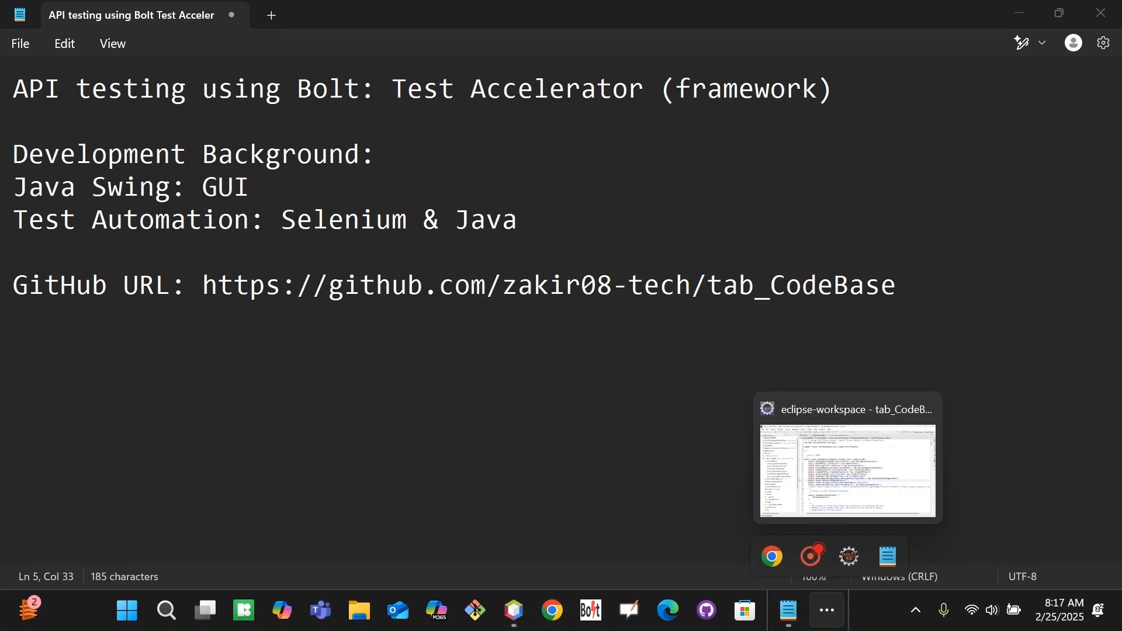
left_click(848, 556)
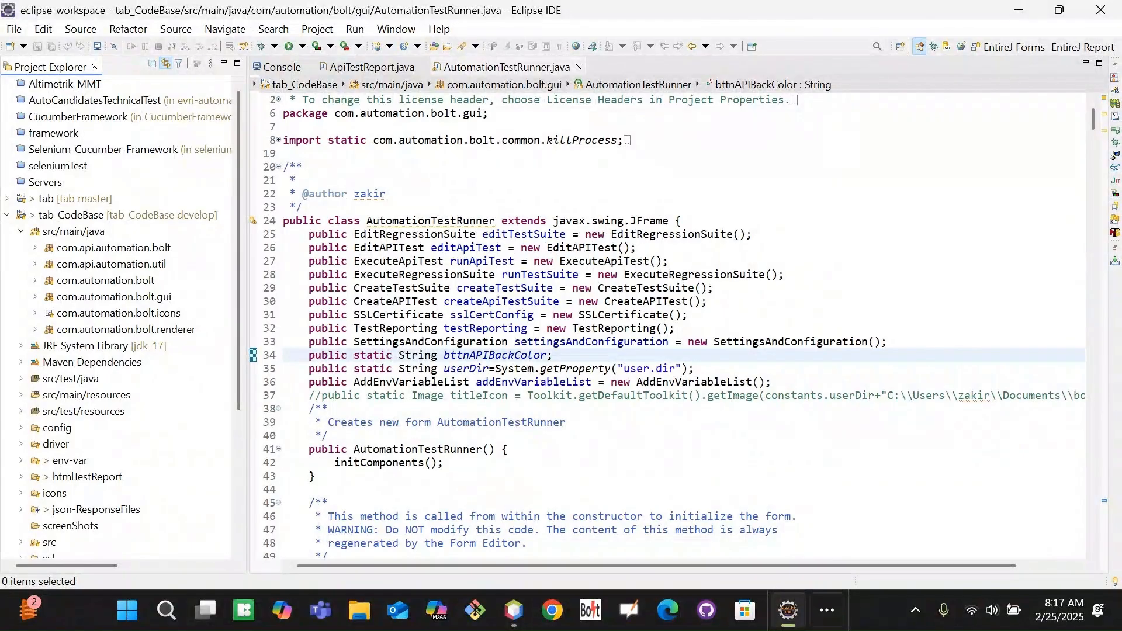
left_click(827, 611)
left_click(888, 555)
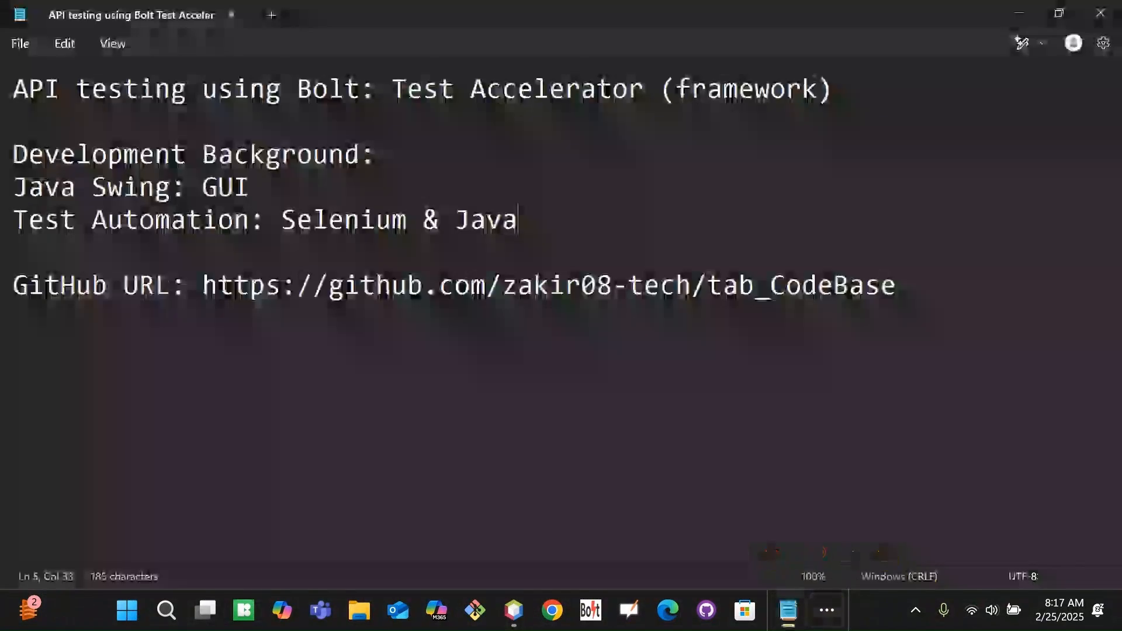
left_click_drag(203, 286, 892, 293)
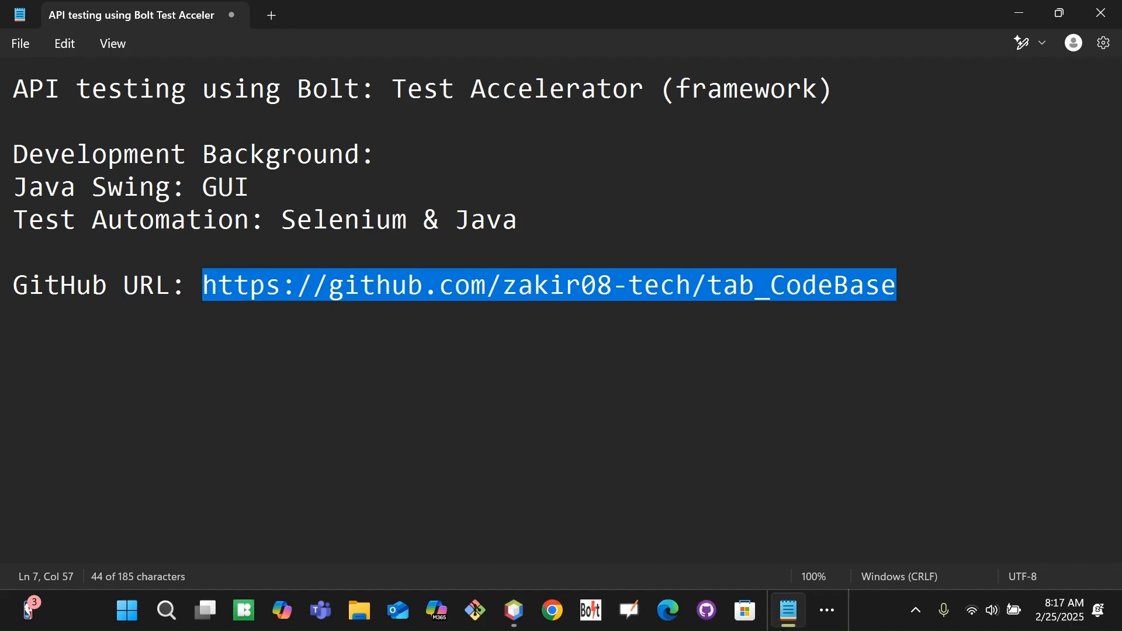
left_click(694, 440)
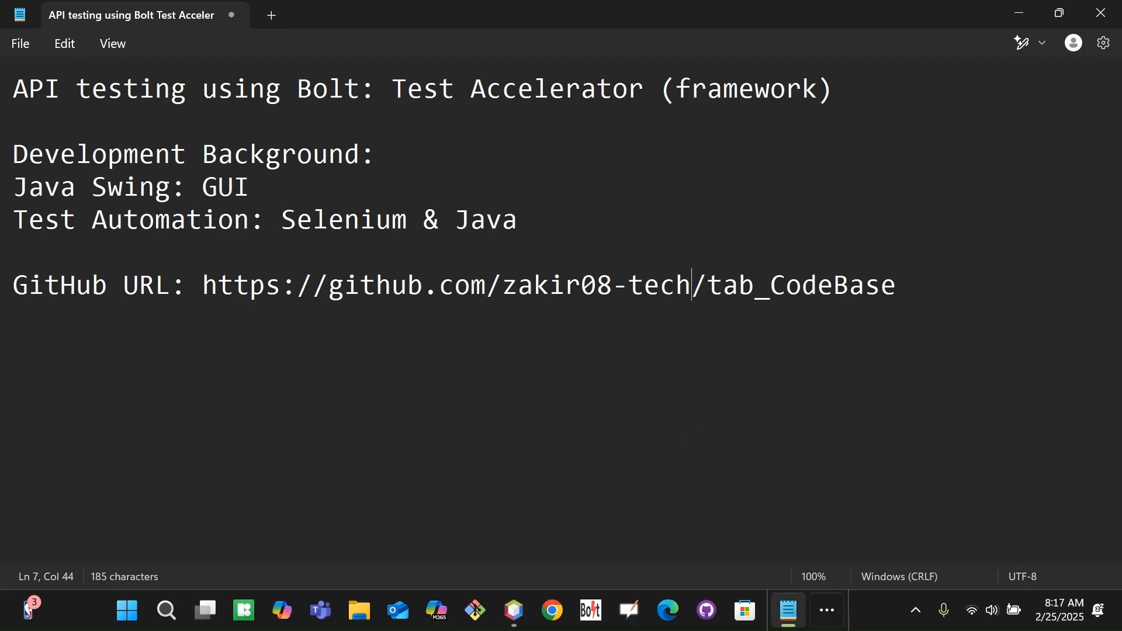
left_click(826, 610)
View the tab_CodeBase repository's Code clone options on GitHub, then return to Eclipse.
mouse_move(772, 556)
left_click(759, 495)
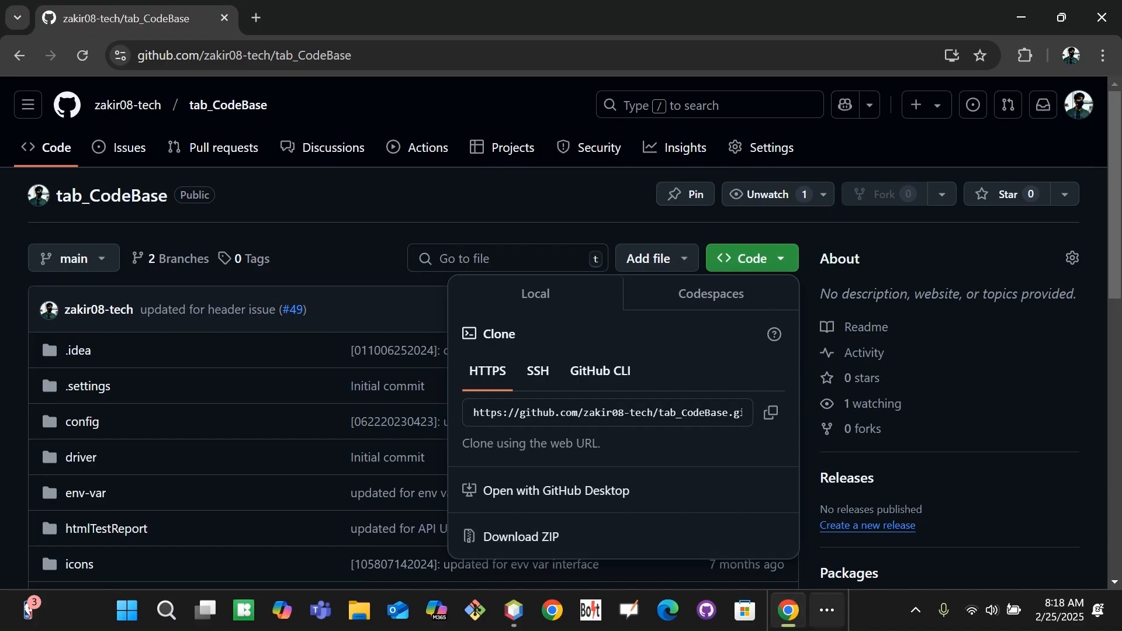
left_click(827, 610)
left_click(848, 556)
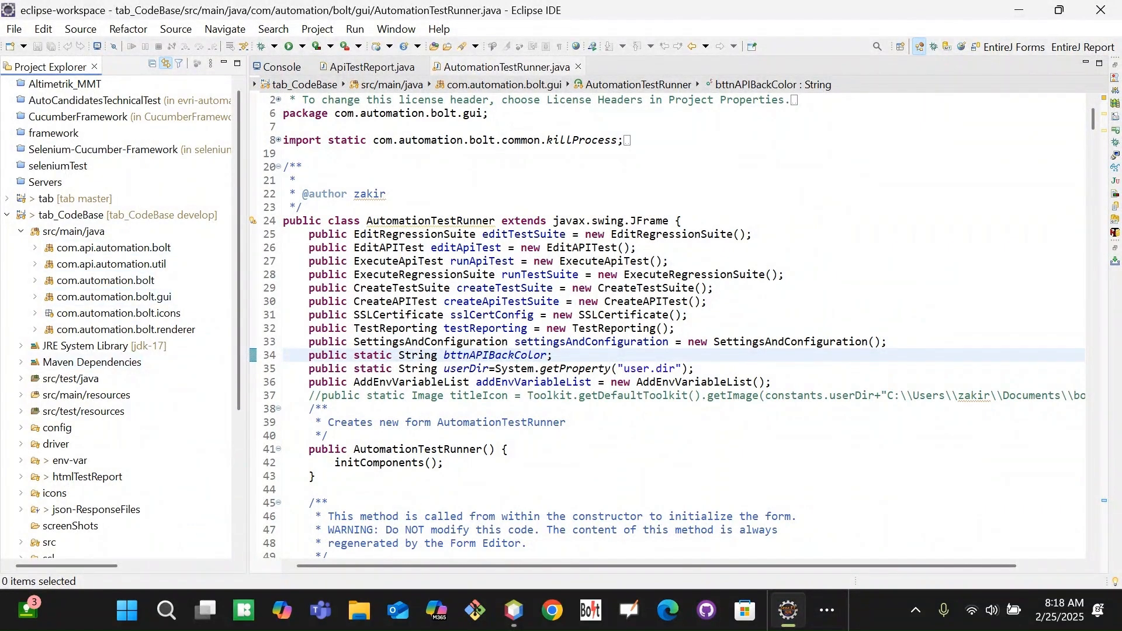
Browse src/main/java and the com.automation.bolt.gui package, then open the project's pom.xml.
left_click(21, 231)
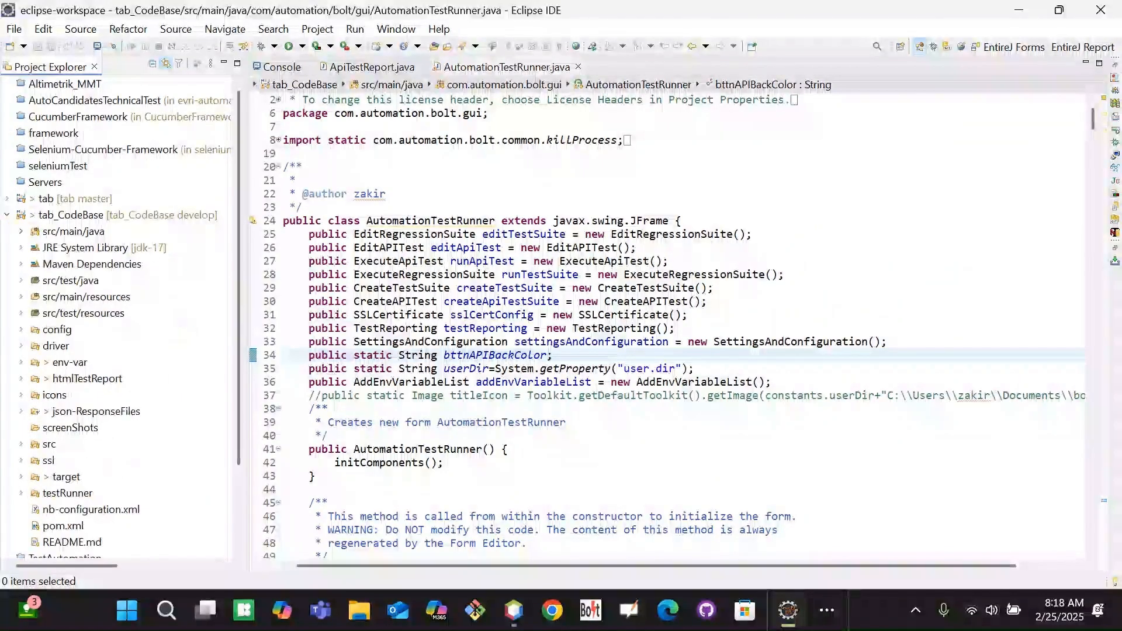
left_click(21, 232)
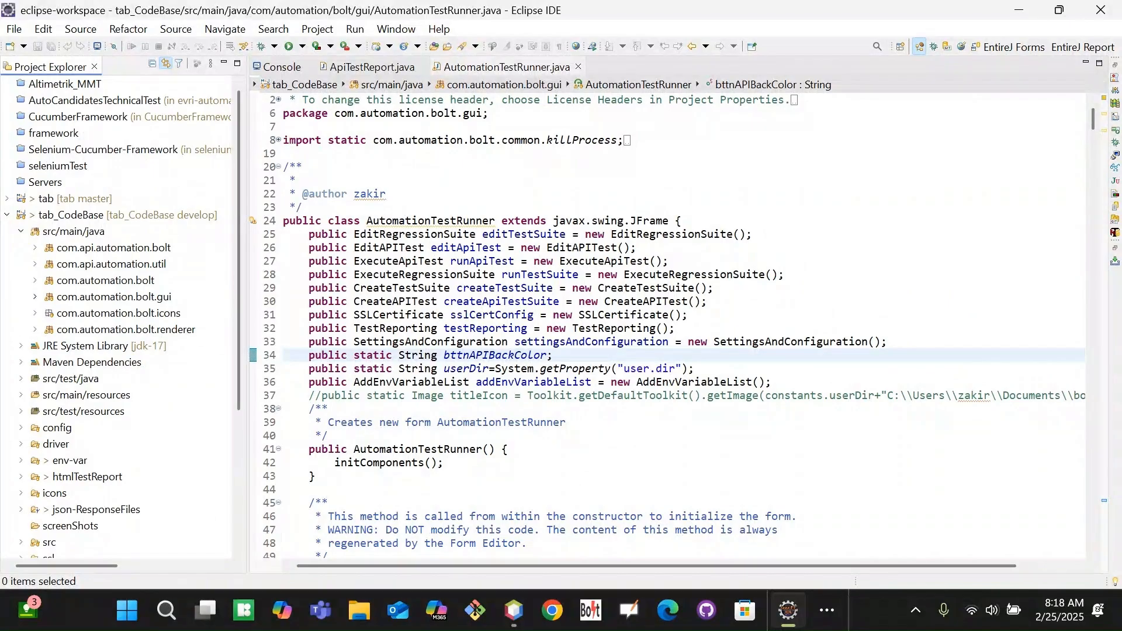
left_click(35, 297)
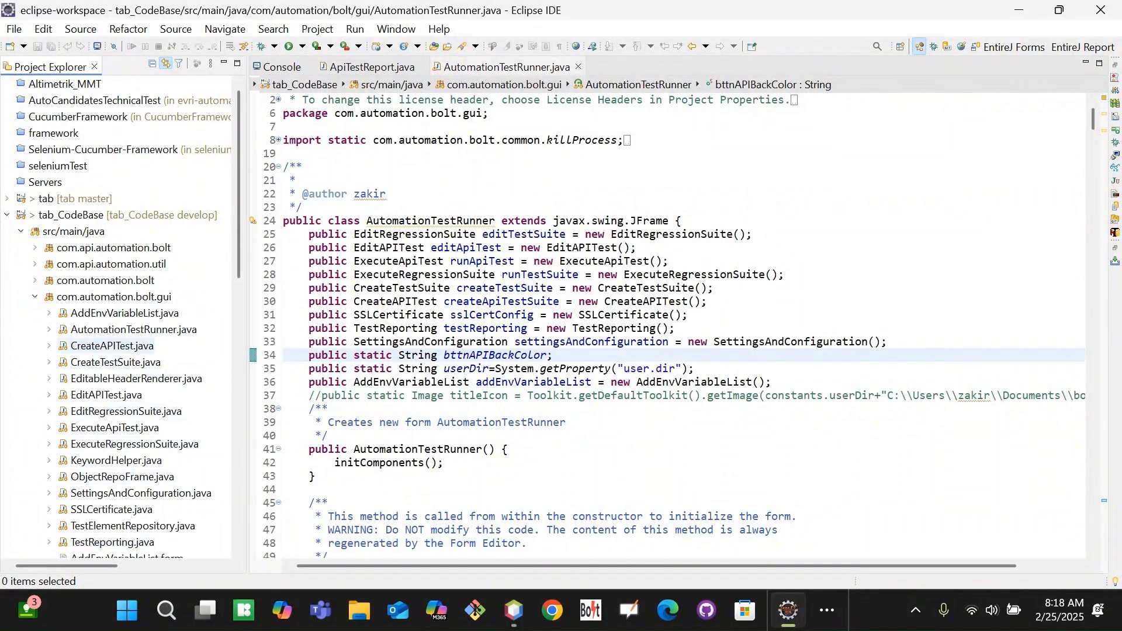
left_click(133, 330)
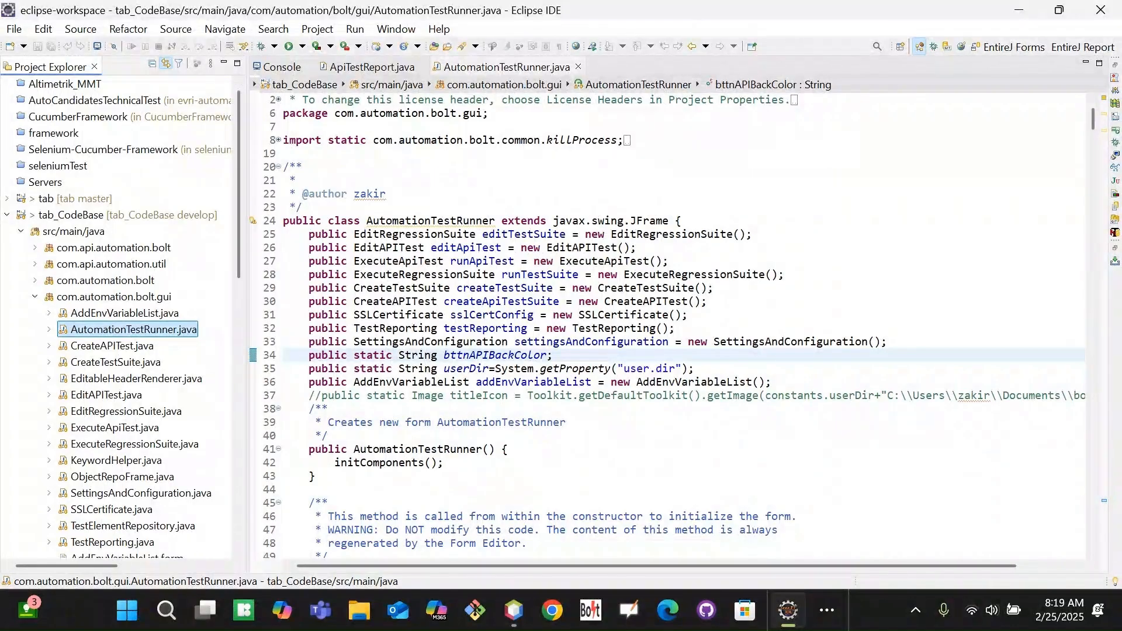
left_click(35, 297)
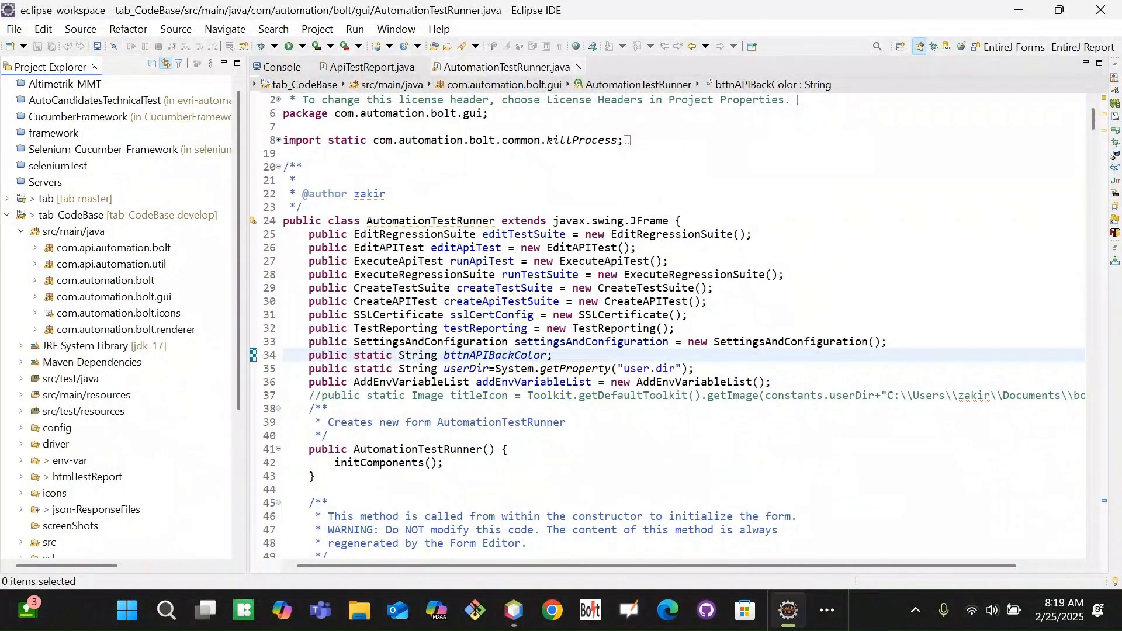
left_click_drag(237, 401, 229, 473)
left_click(62, 509)
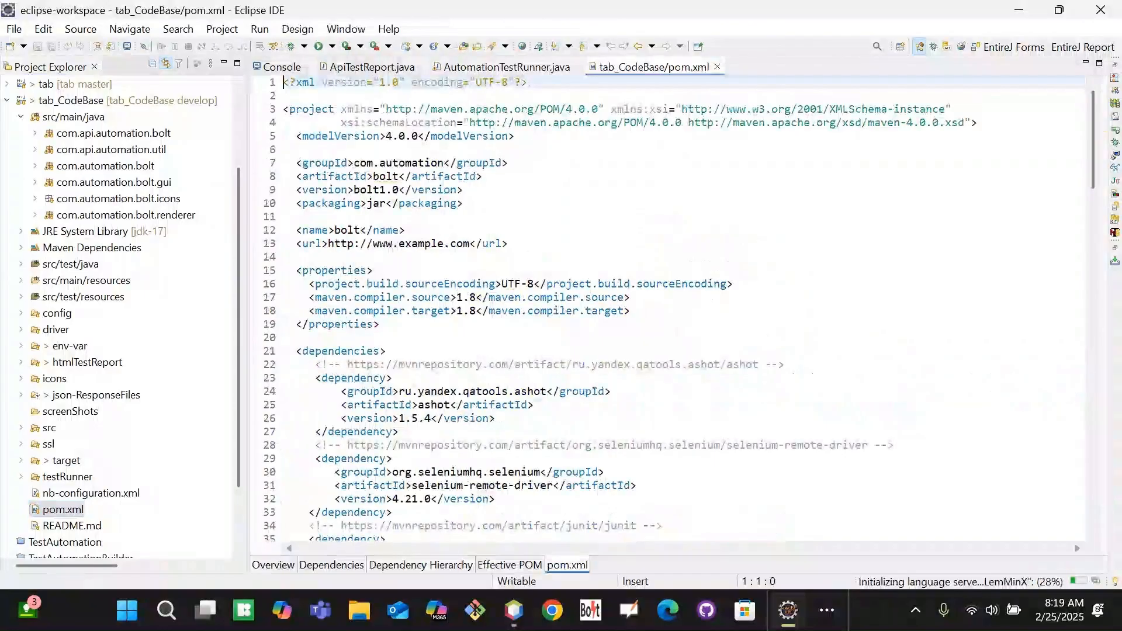
Find the AutomationTestRunner mainClass entry in pom.xml, then expand the com.automation.bolt.gui package.
left_click(943, 351)
left_click_drag(1093, 183, 1076, 532)
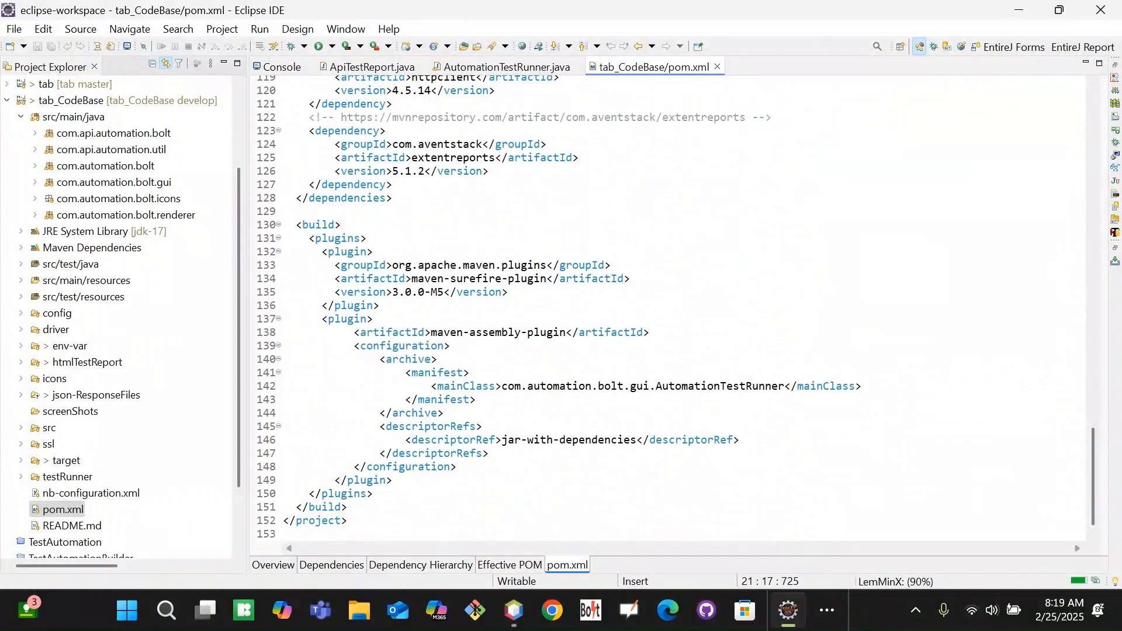
double_click(709, 386)
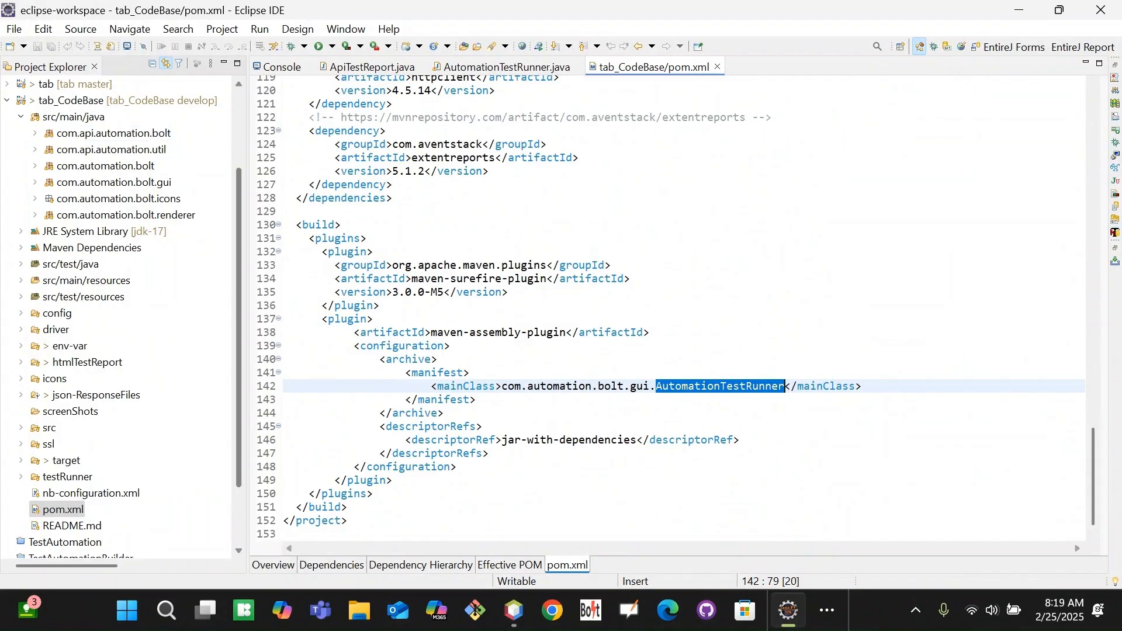
left_click_drag(1092, 479, 1093, 351)
left_click_drag(239, 277, 252, 190)
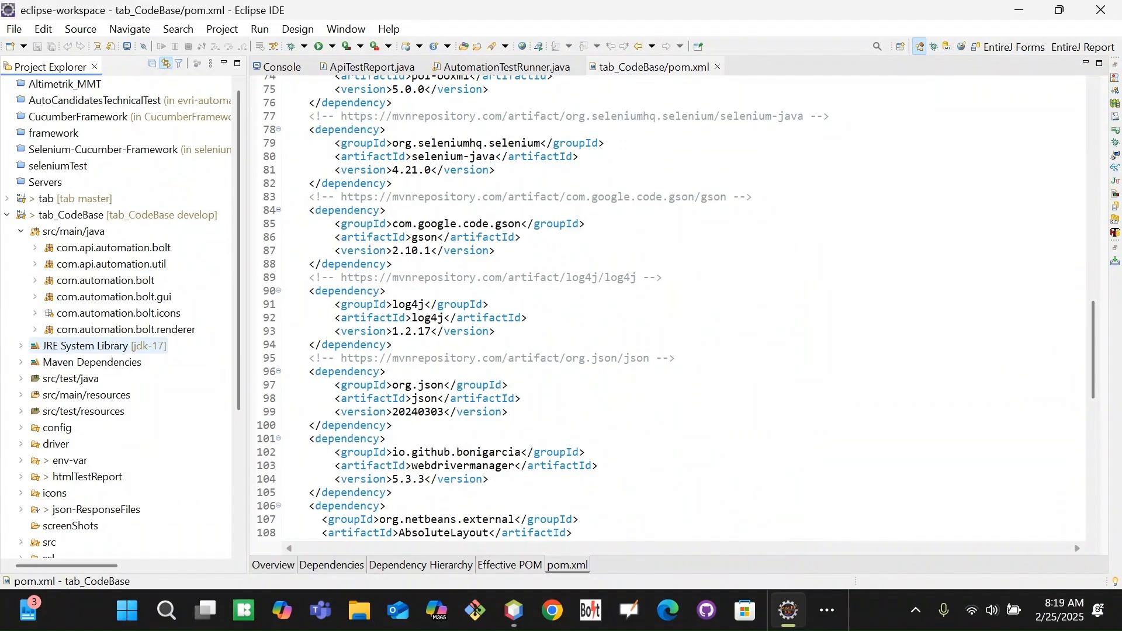
left_click(98, 346)
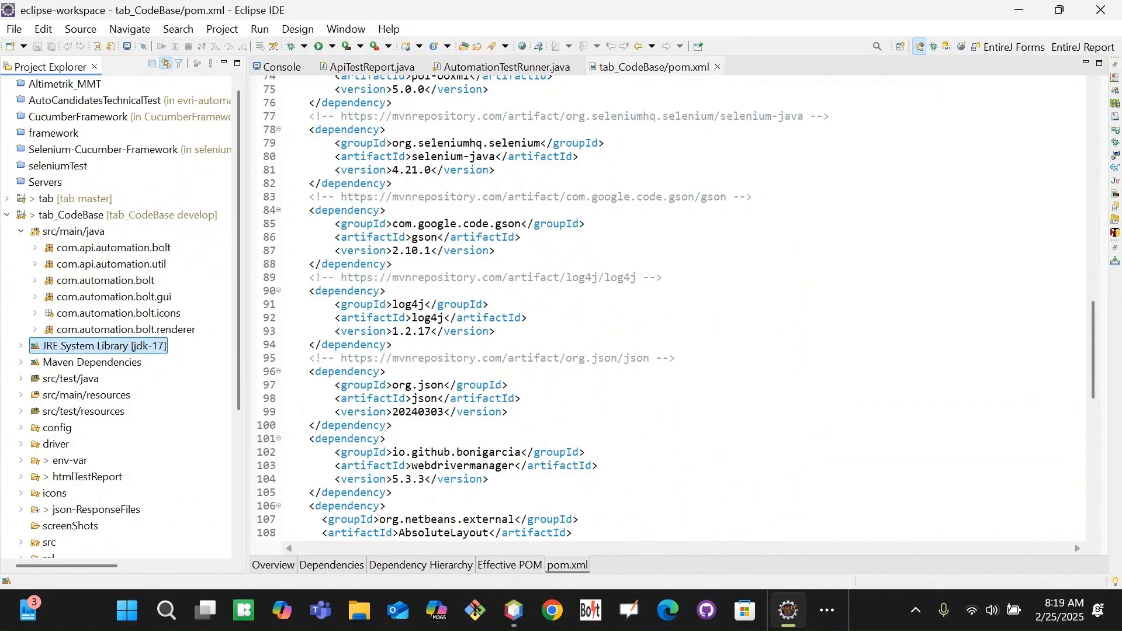
mouse_move(239, 402)
left_mouse_down()
mouse_move(232, 534)
mouse_move(243, 390)
left_mouse_up()
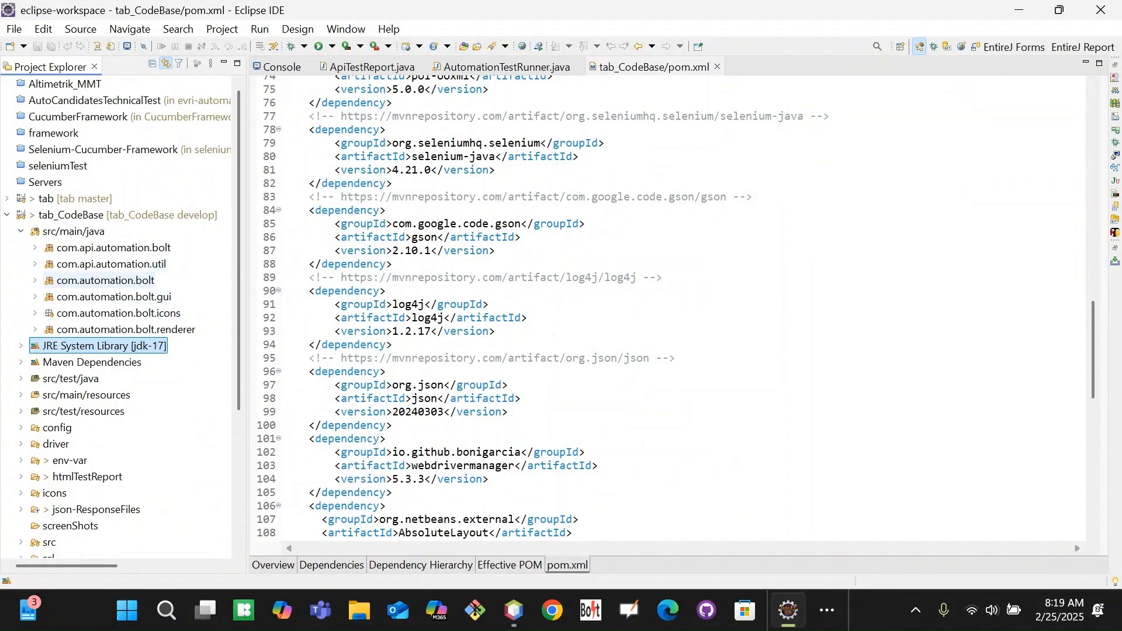
double_click(114, 296)
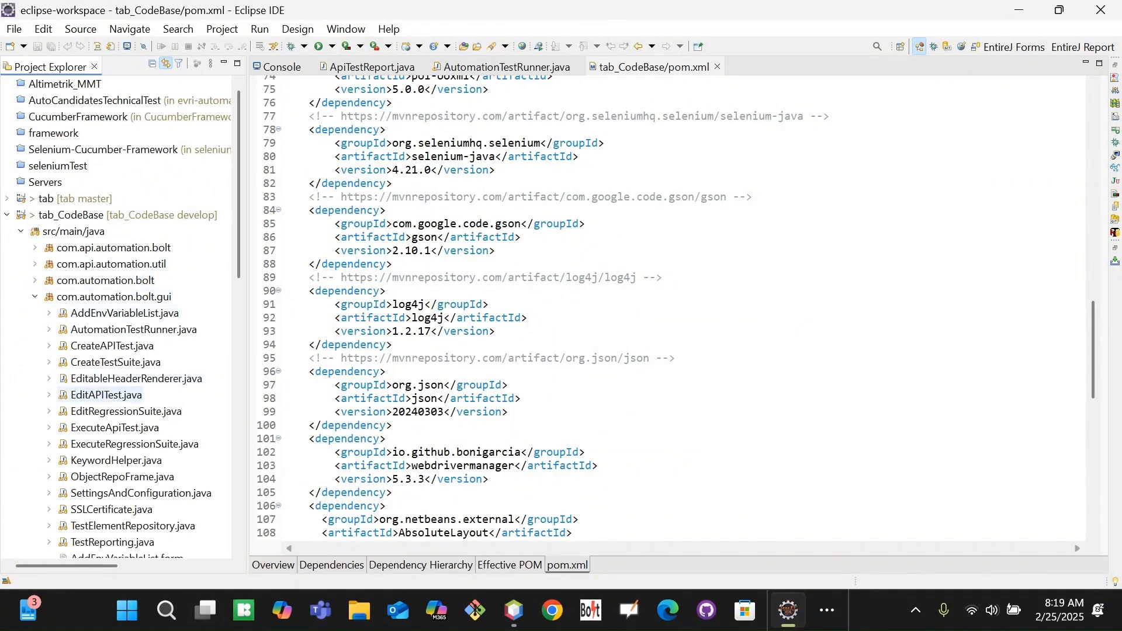
Run AutomationTestRunner.java as a Java Application to launch Bolt Test Accelerator.
double_click(142, 329)
right_click(142, 329)
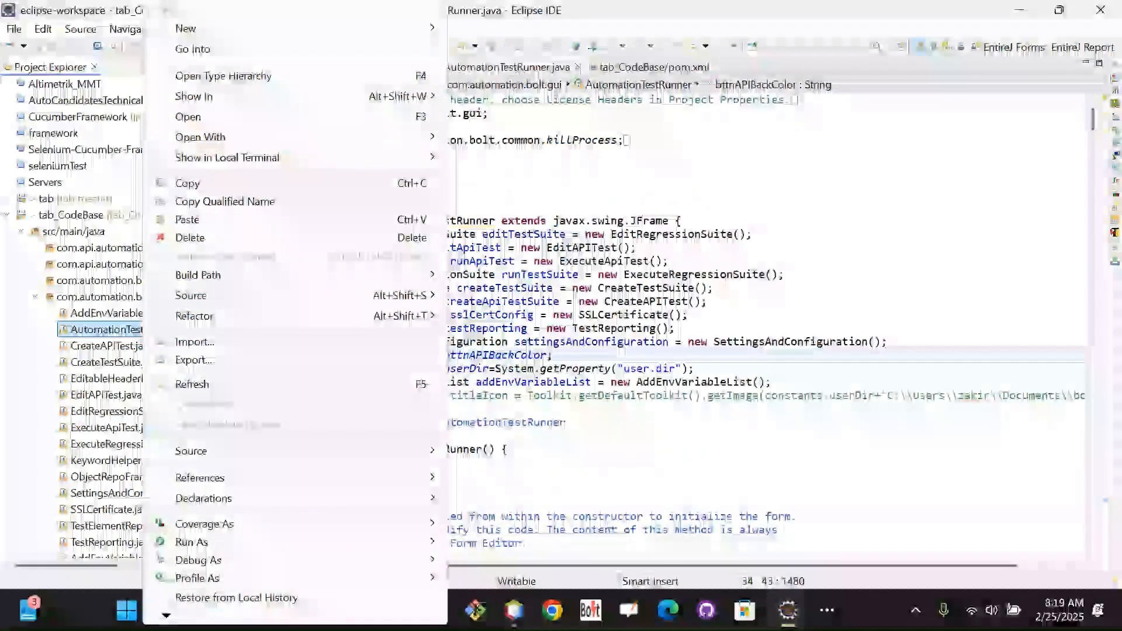
mouse_move(193, 542)
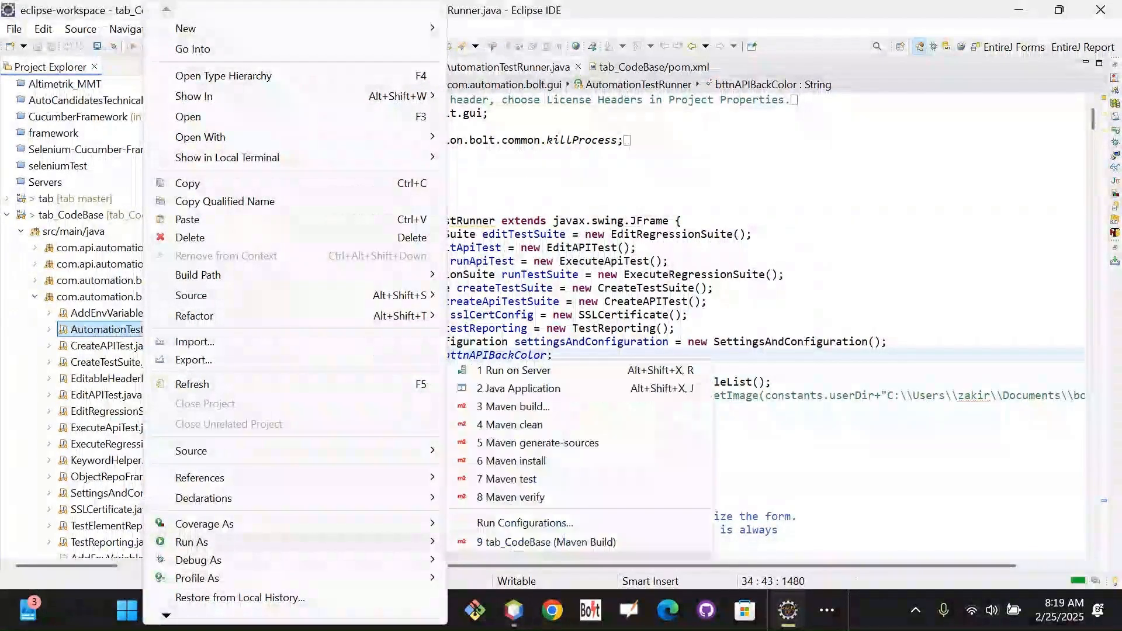
left_click(532, 389)
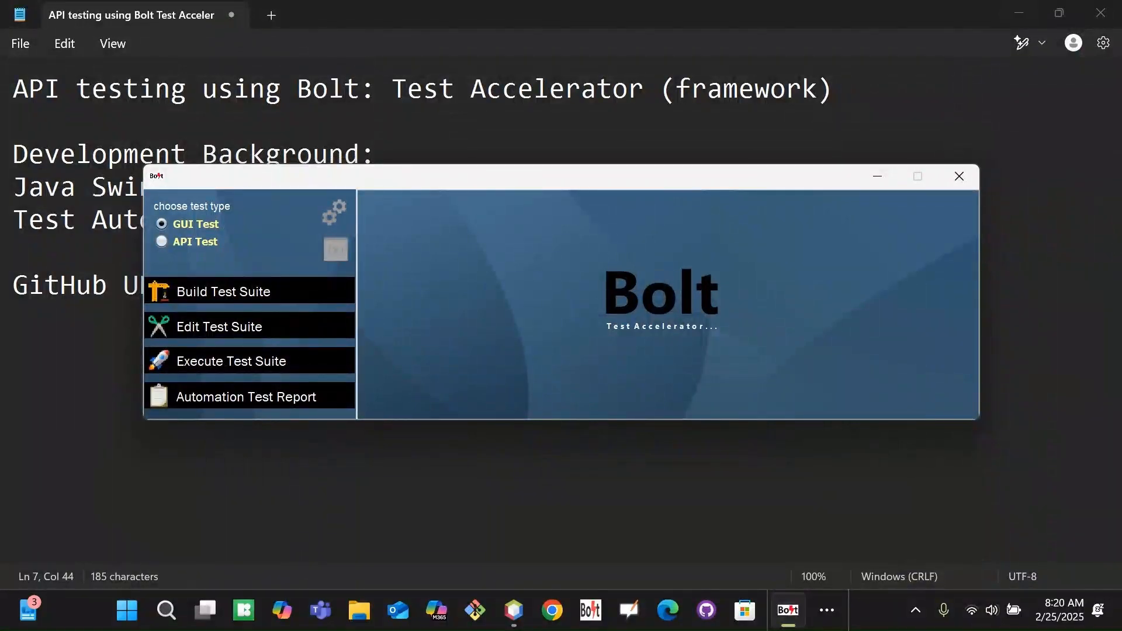
Choose API Test as the test type in the Bolt Test Accelerator window.
left_click_drag(634, 180, 659, 192)
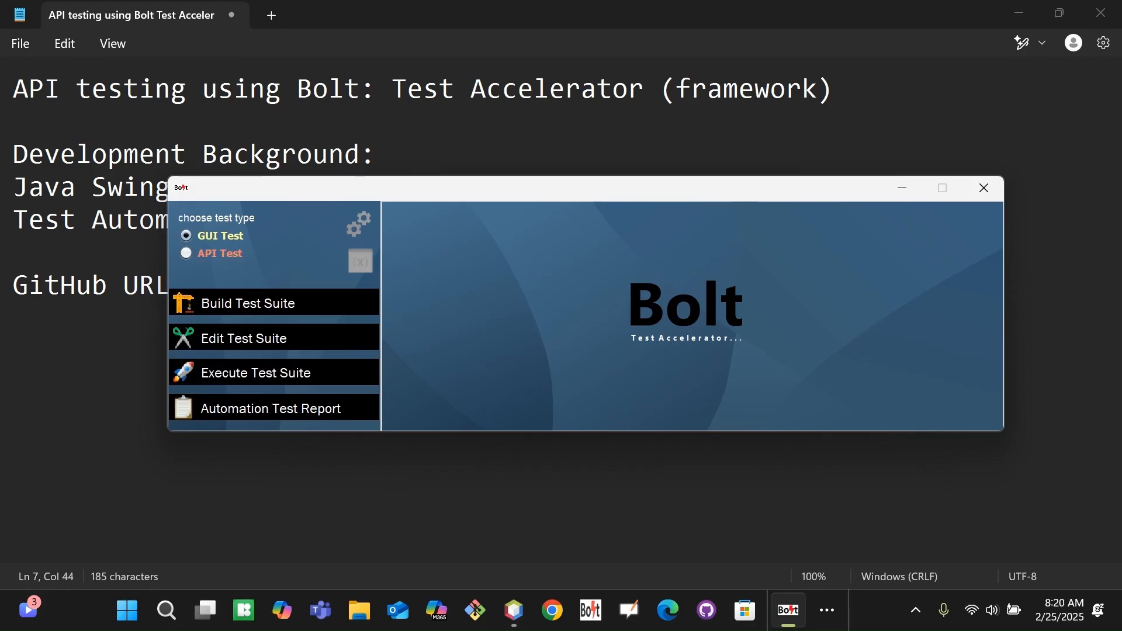
left_click(219, 254)
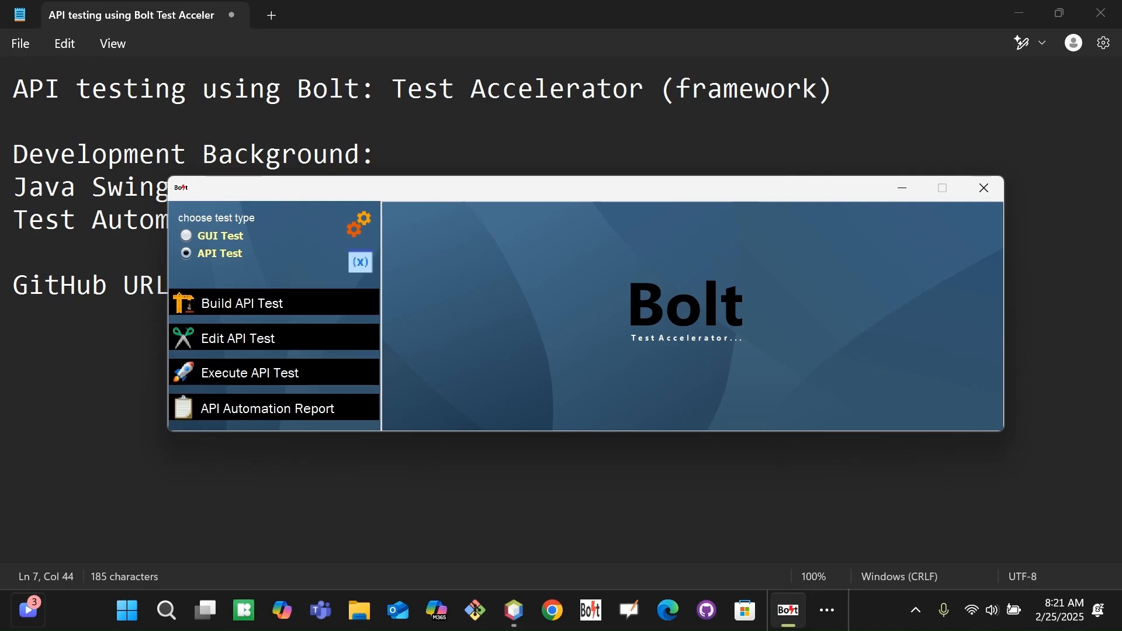
left_click_drag(494, 191, 471, 165)
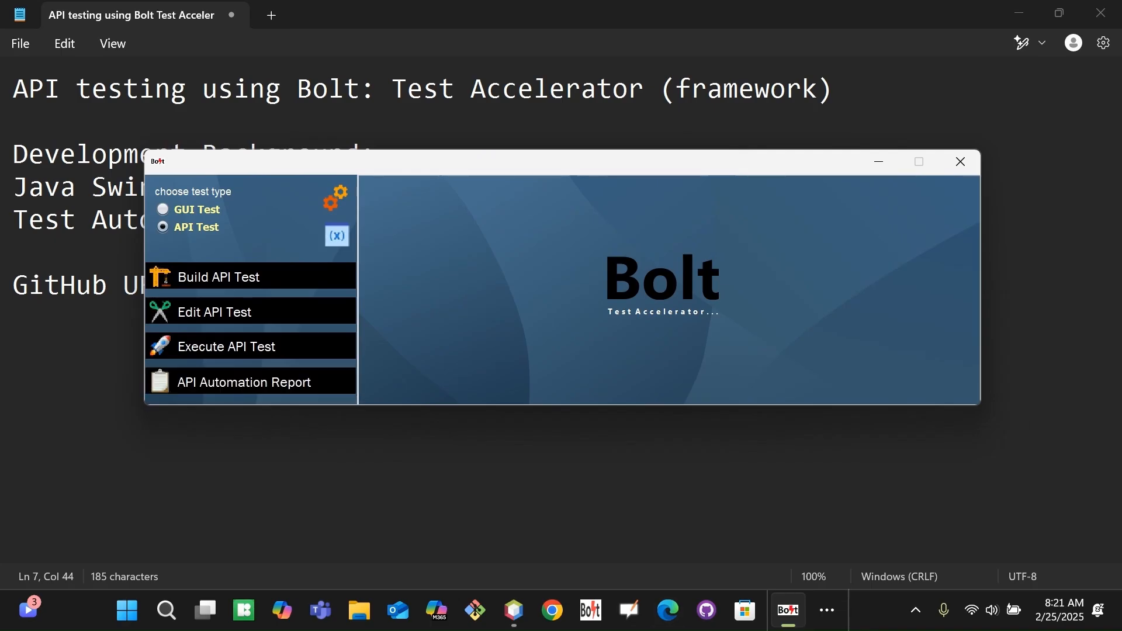
left_click(827, 610)
Open the 'REST API - ready to use' bookmark from Other bookmarks in a new Chrome tab.
key("alt+Tab")
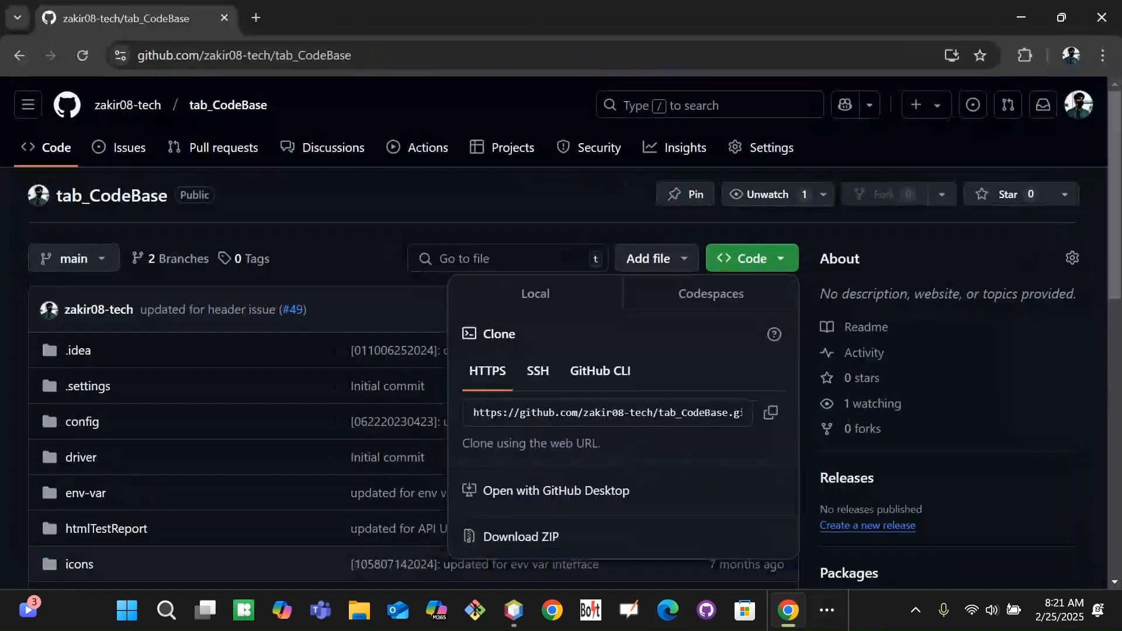
left_click(256, 18)
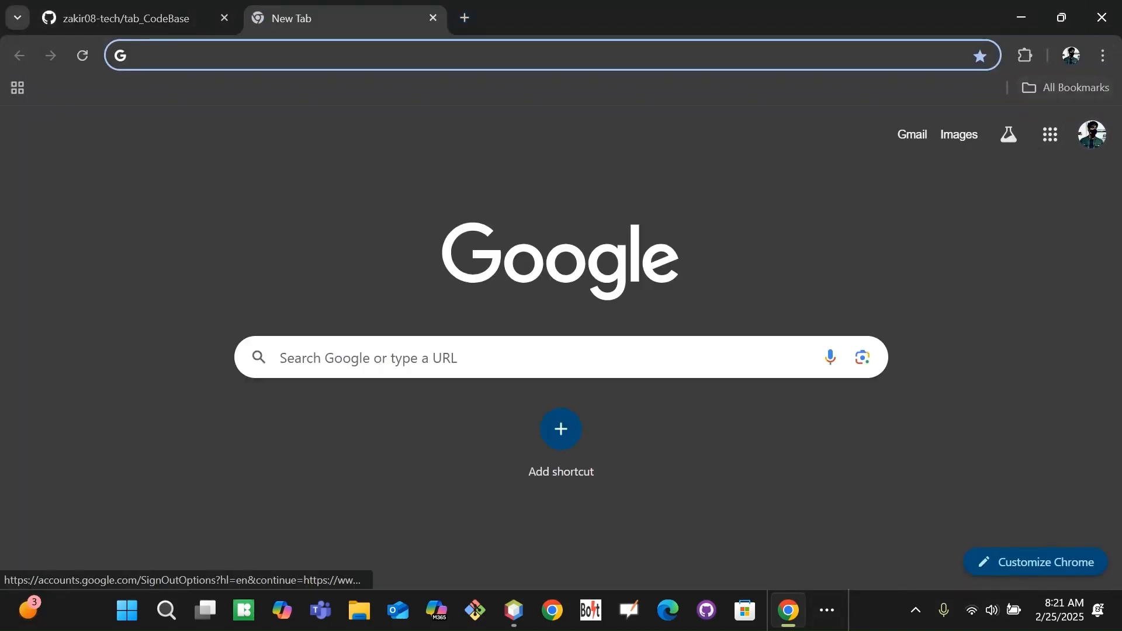
left_click(1103, 56)
mouse_move(935, 245)
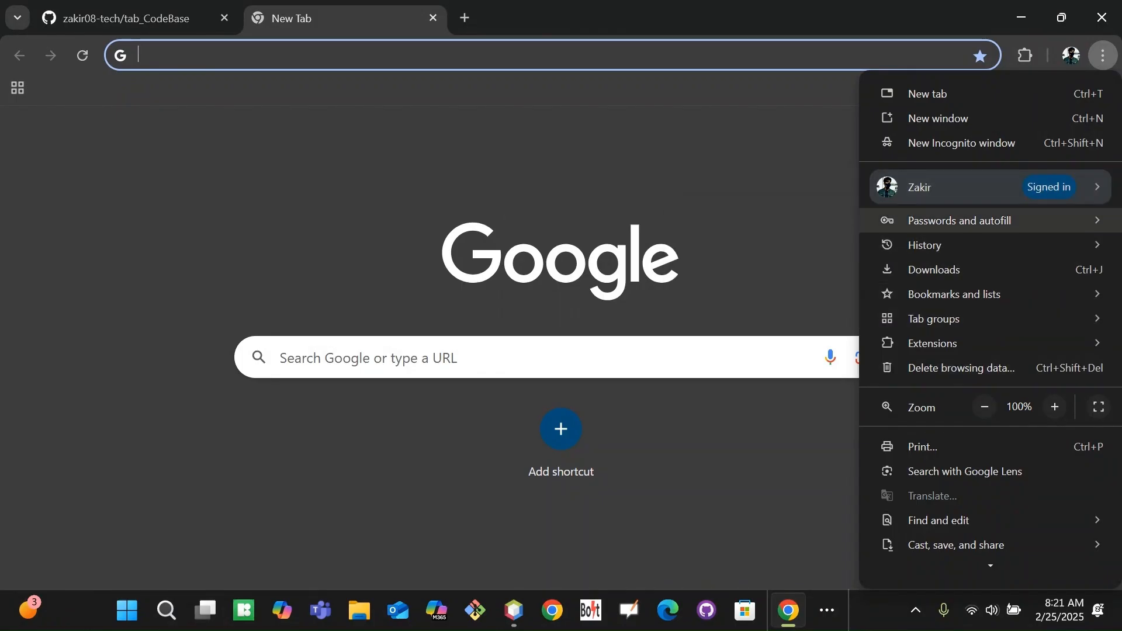
mouse_move(954, 295)
mouse_move(661, 515)
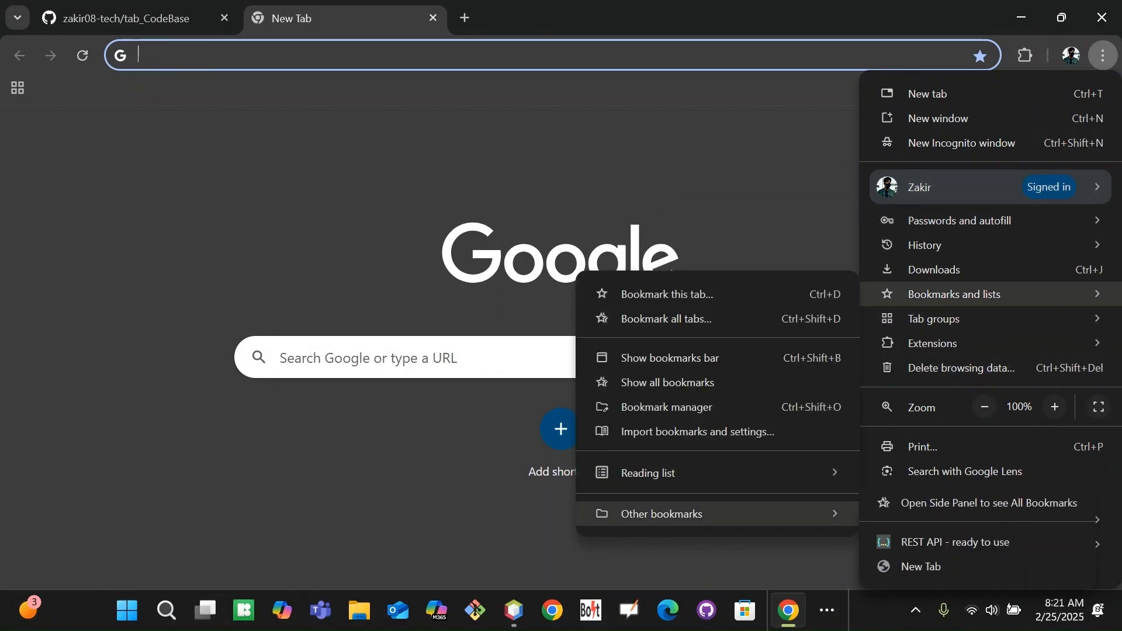
left_click(942, 543)
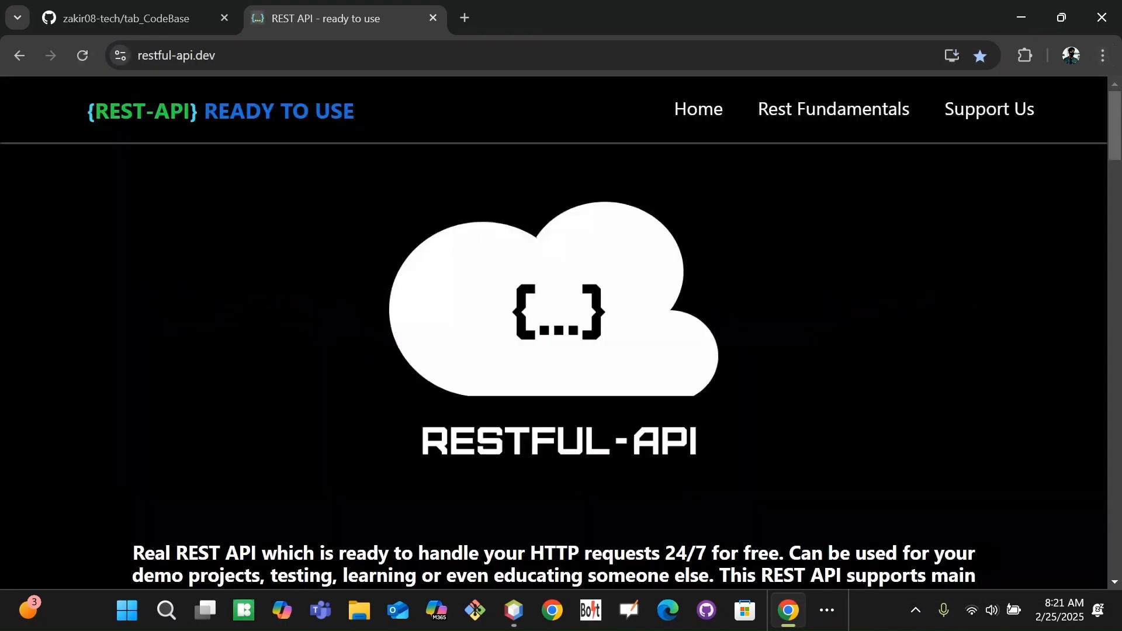
Scroll to restful-api.dev's GET, POST, PUT, PATCH and DELETE endpoint list.
left_click_drag(1114, 137, 1114, 303)
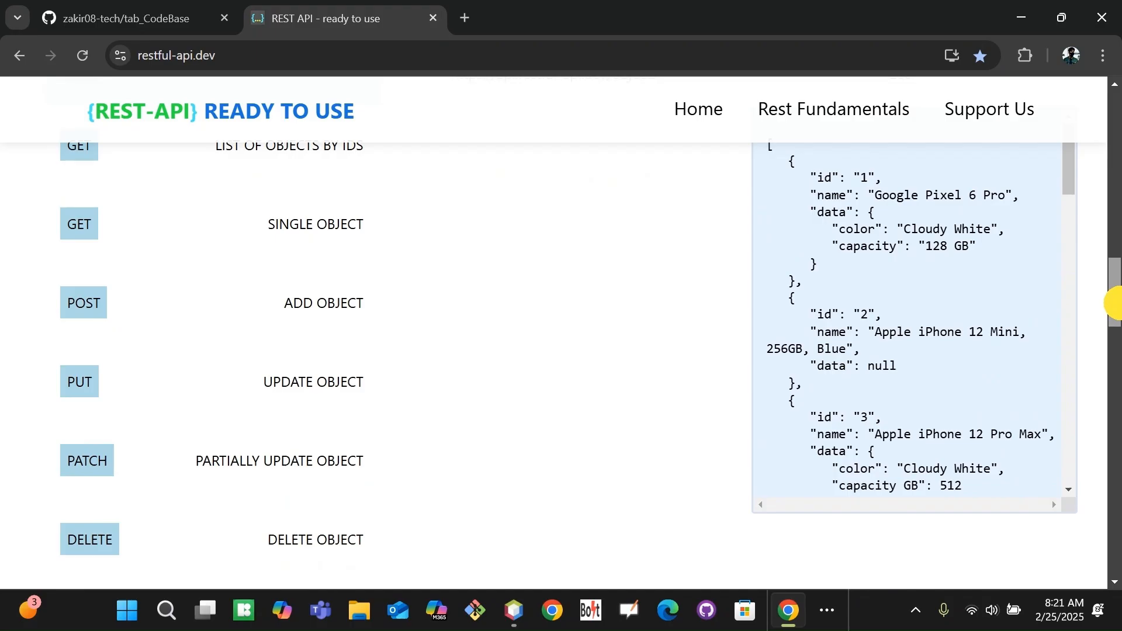
mouse_move(1115, 302)
left_mouse_down()
mouse_move(1115, 313)
mouse_move(1115, 304)
left_mouse_up()
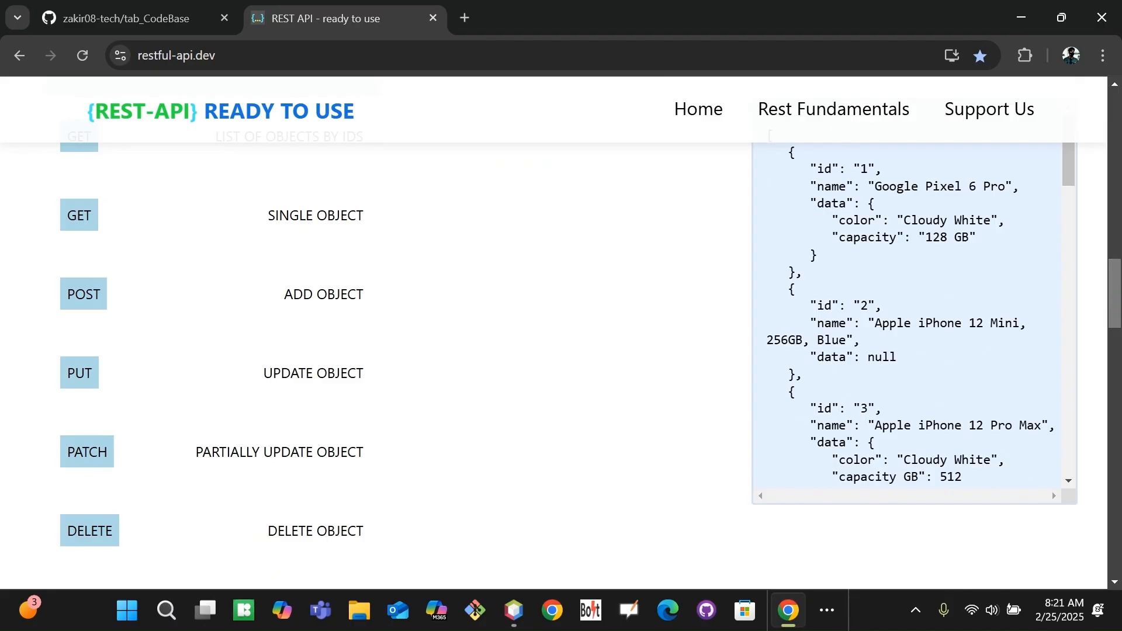
left_click(168, 609)
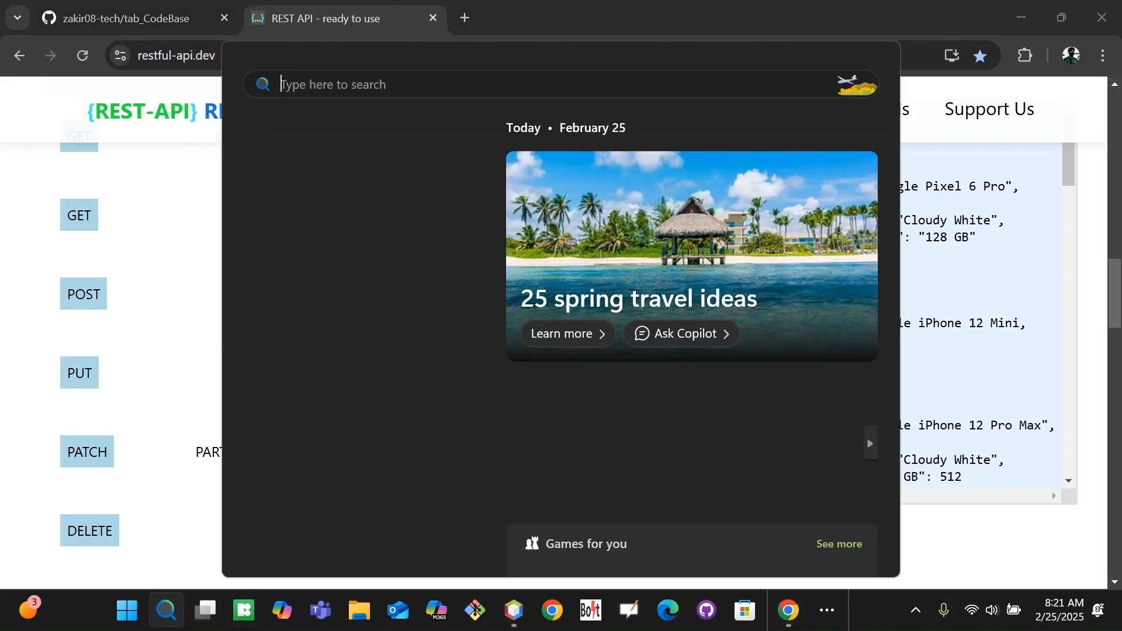
Launch Postman by searching 'po', then bring the Bolt Test Accelerator window forward.
type("postman")
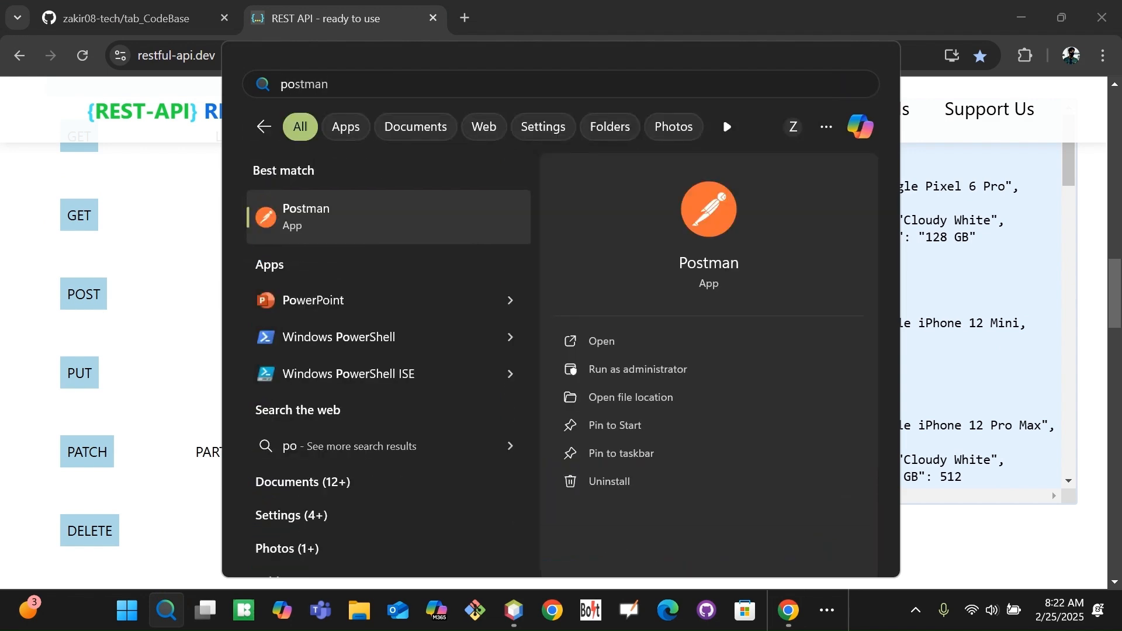
left_click(692, 257)
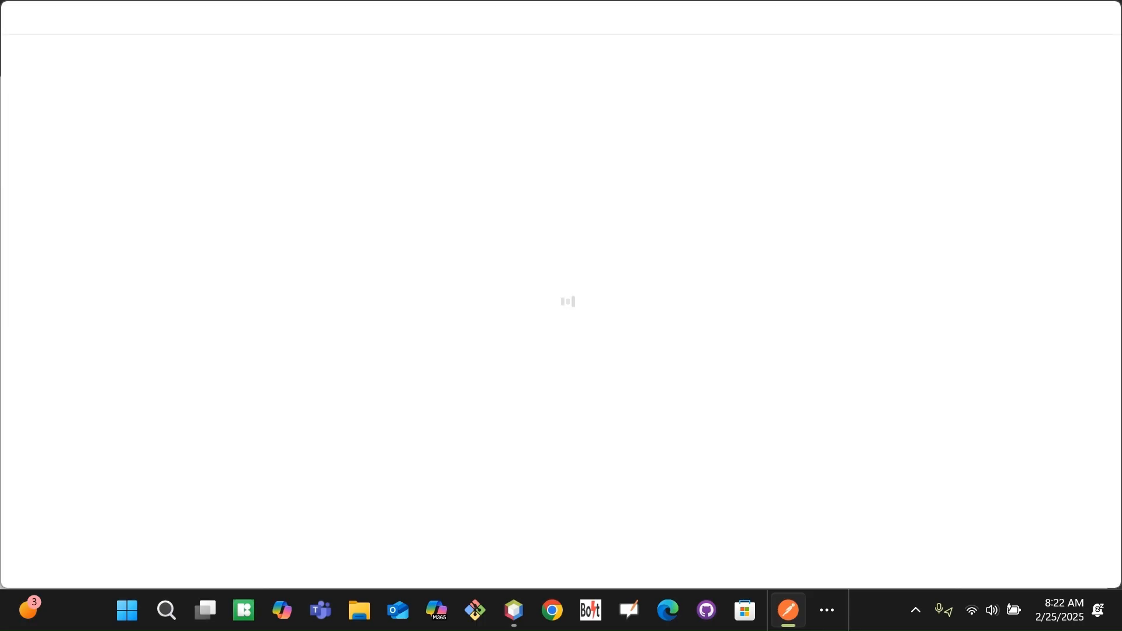
left_click(826, 610)
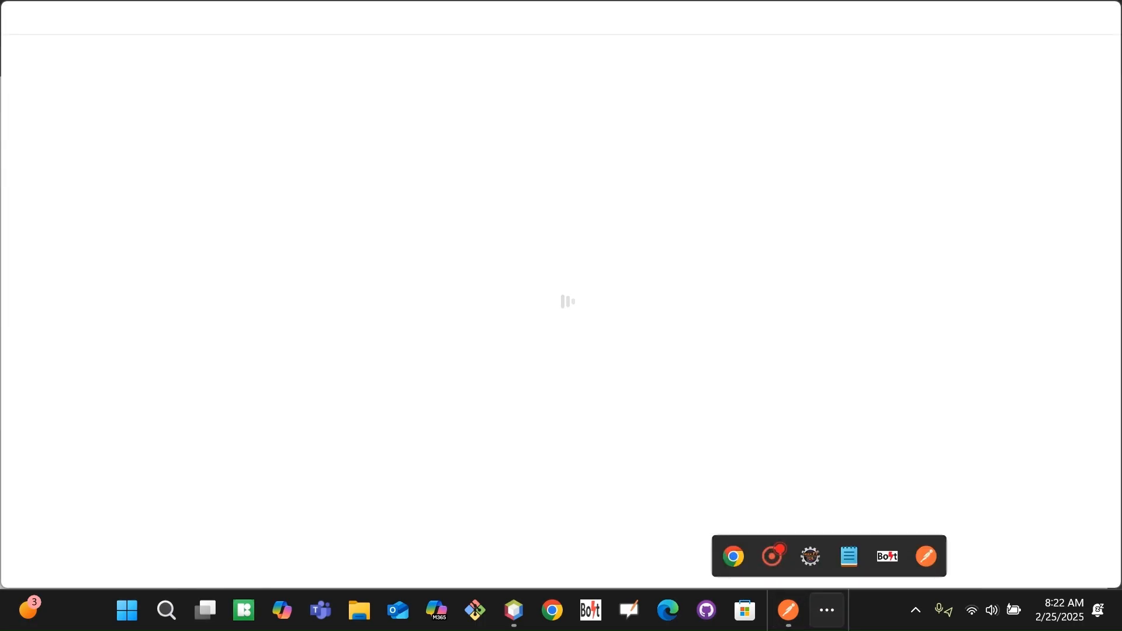
left_click(907, 506)
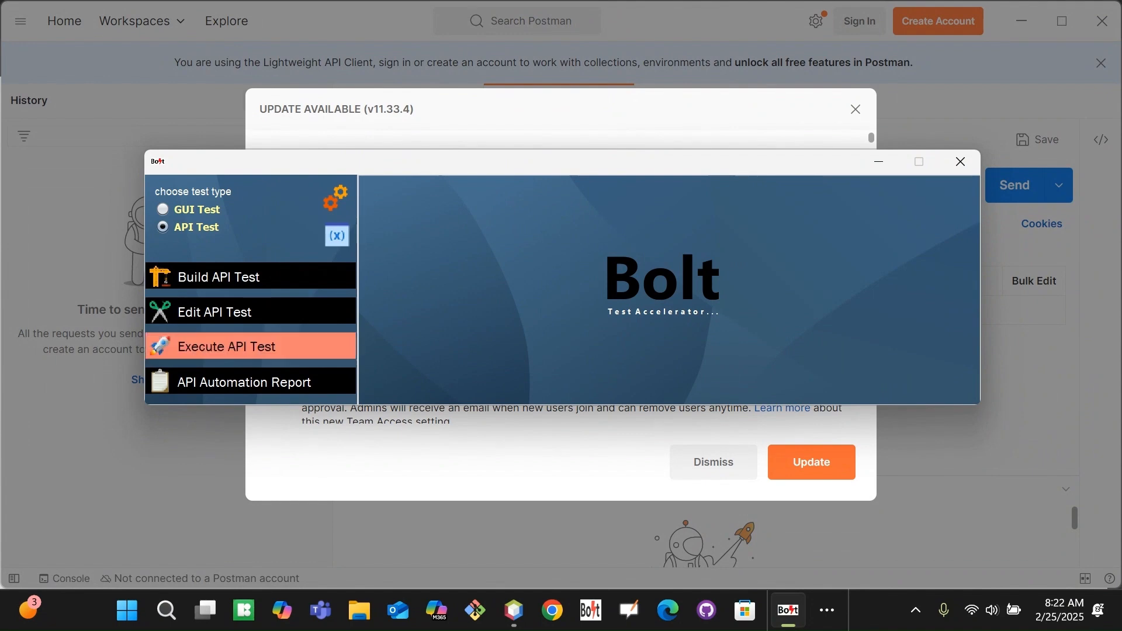
Bring Postman forward and close its v11.33.4 update notice.
left_click(72, 454)
left_click(855, 110)
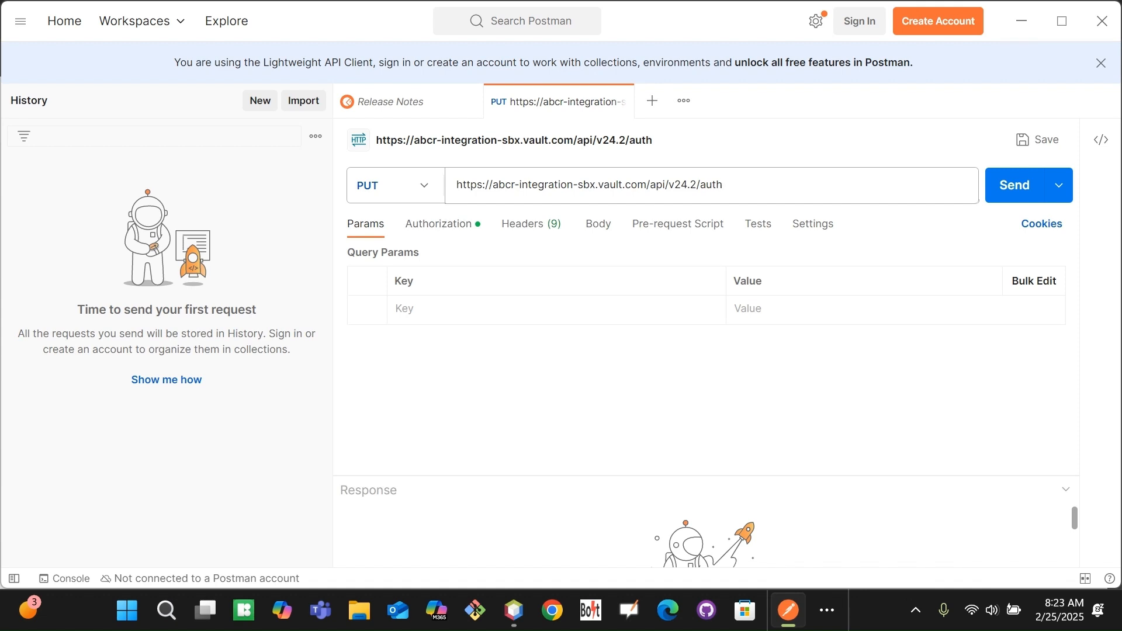
Review the PUT request's method, headers and Bearer Token authorization without changing anything.
left_click(672, 136)
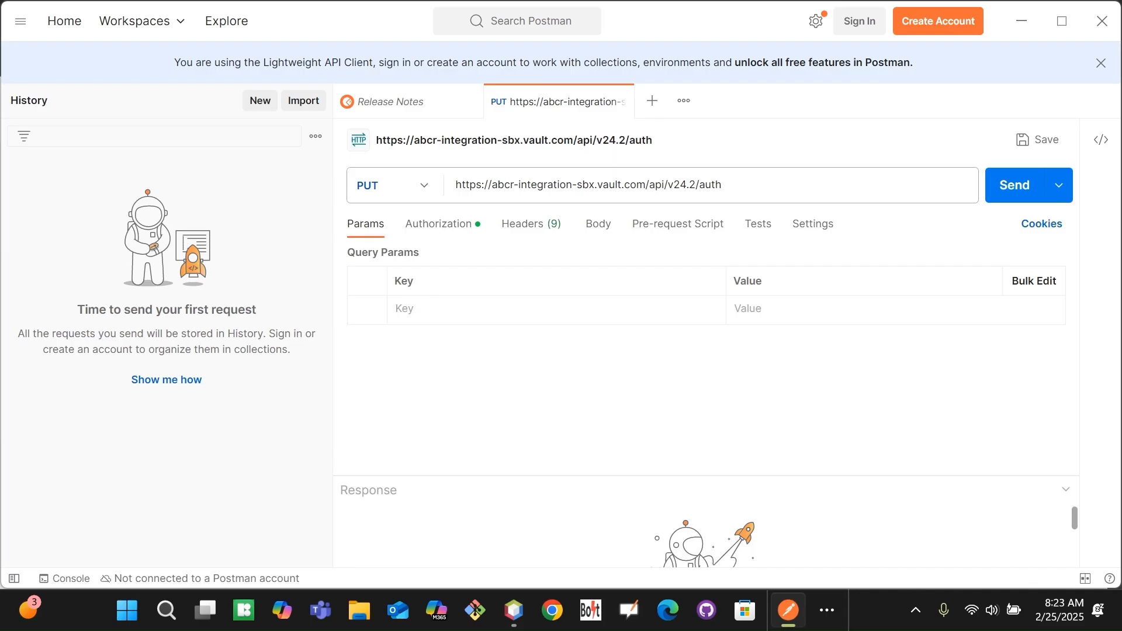
left_click(422, 185)
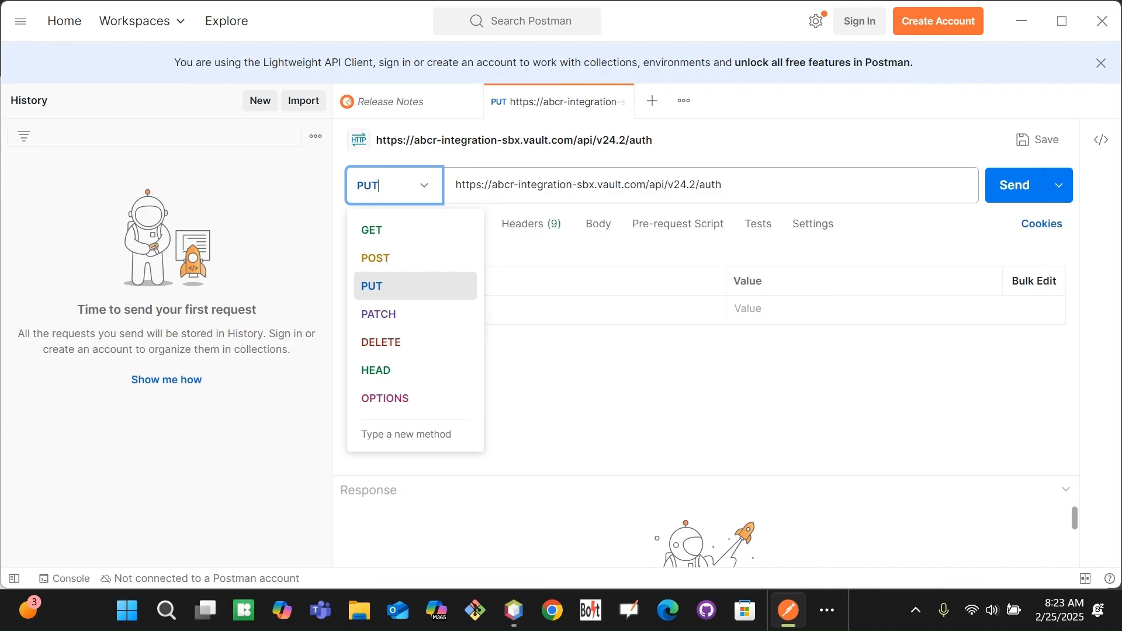
key("Escape")
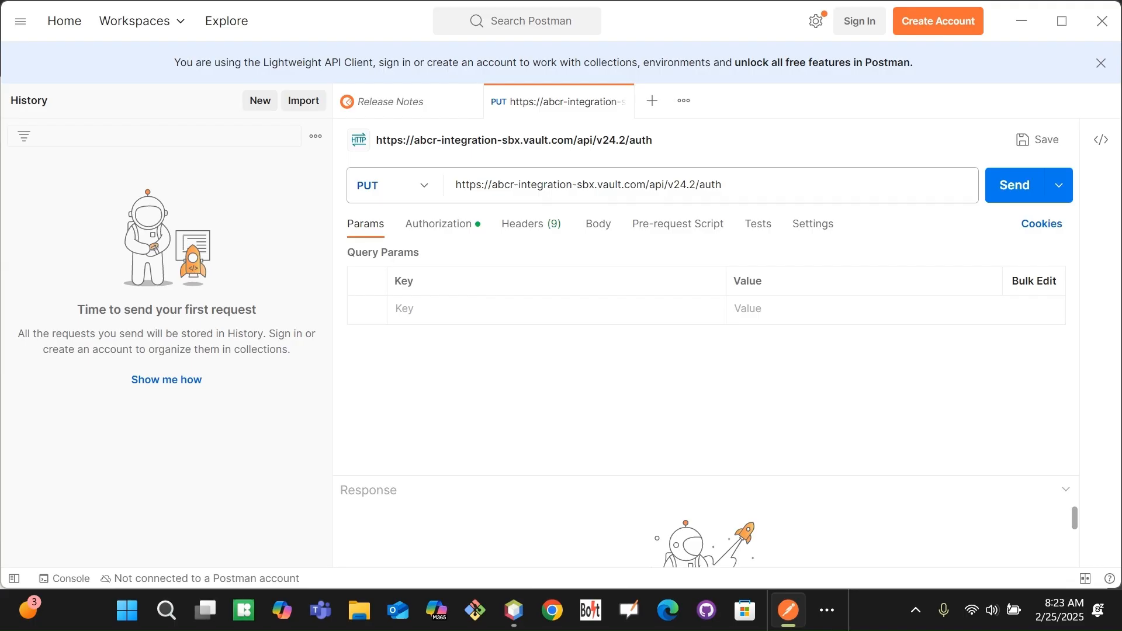
left_click(530, 224)
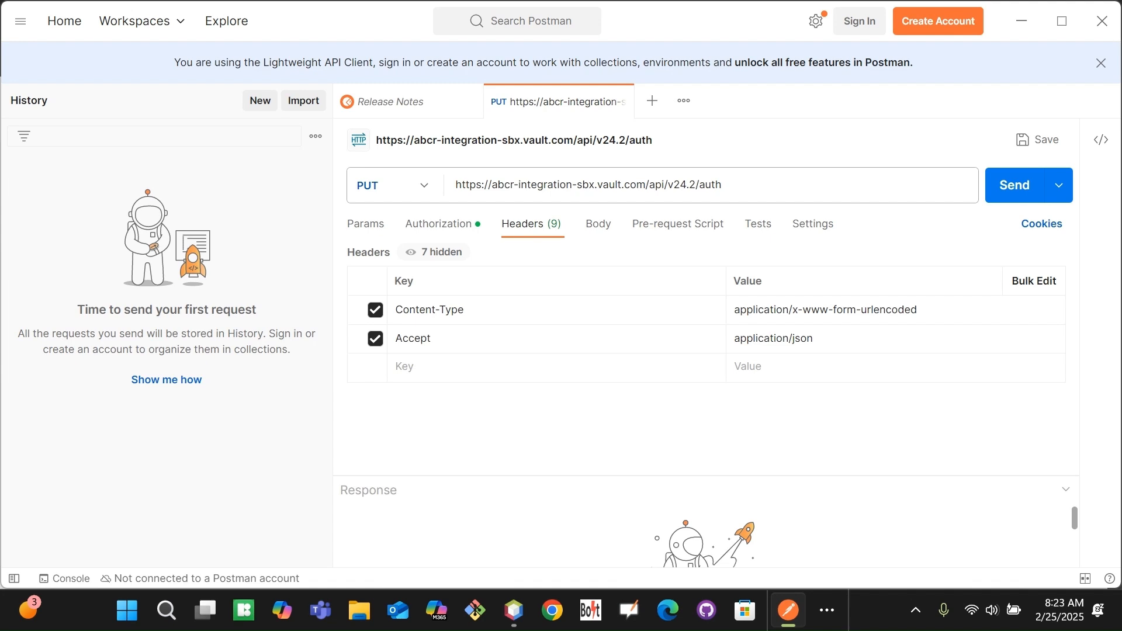
left_click(453, 224)
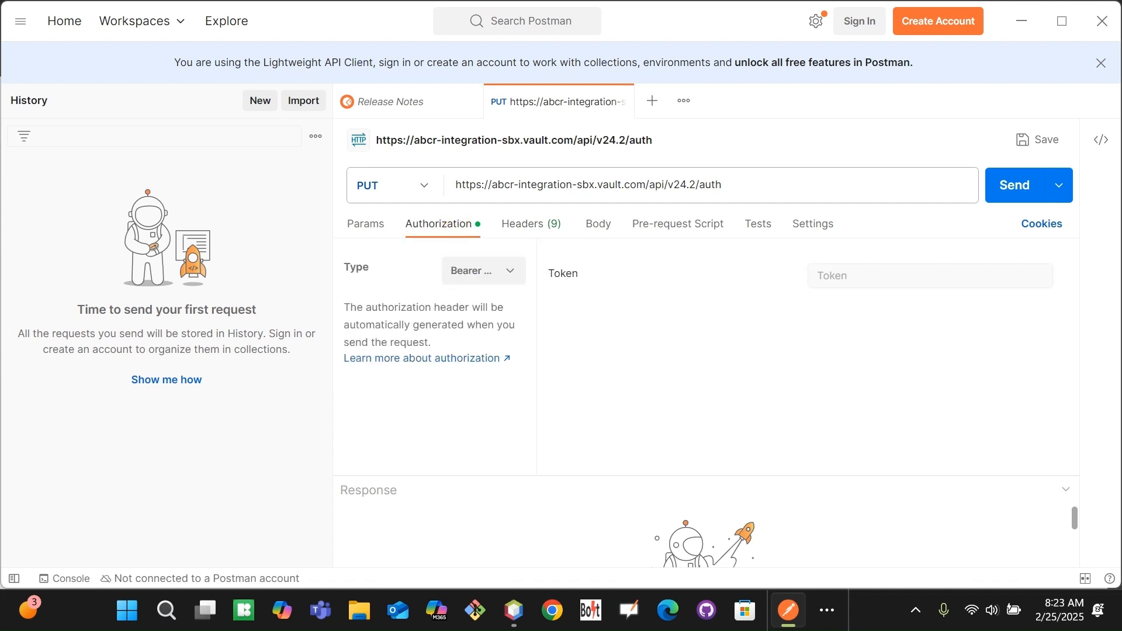
left_click(501, 272)
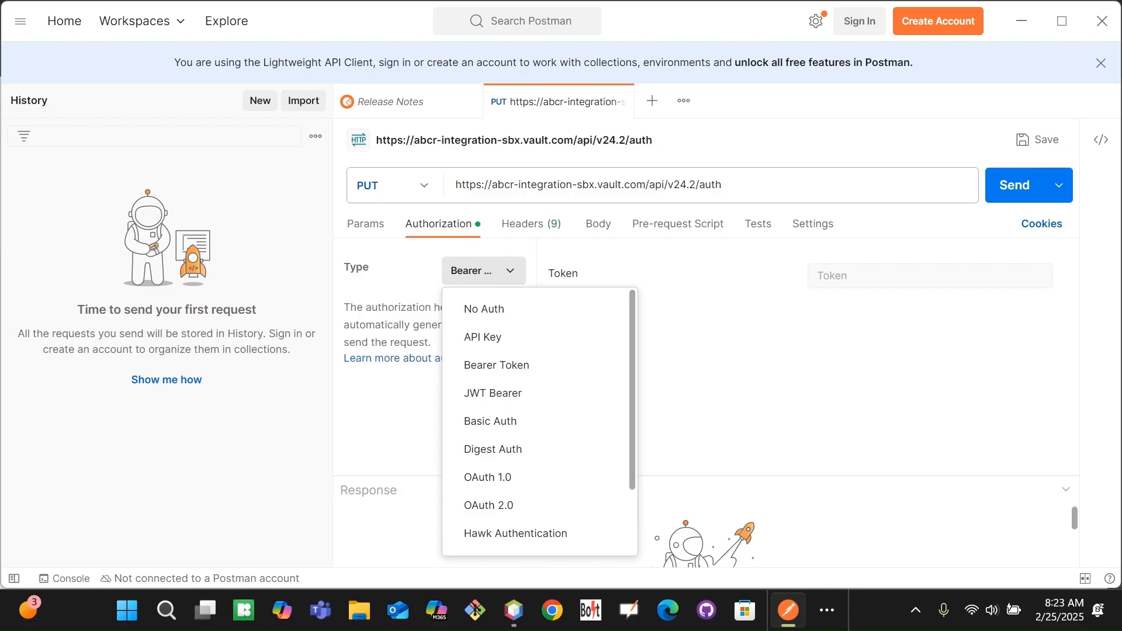
left_click(673, 276)
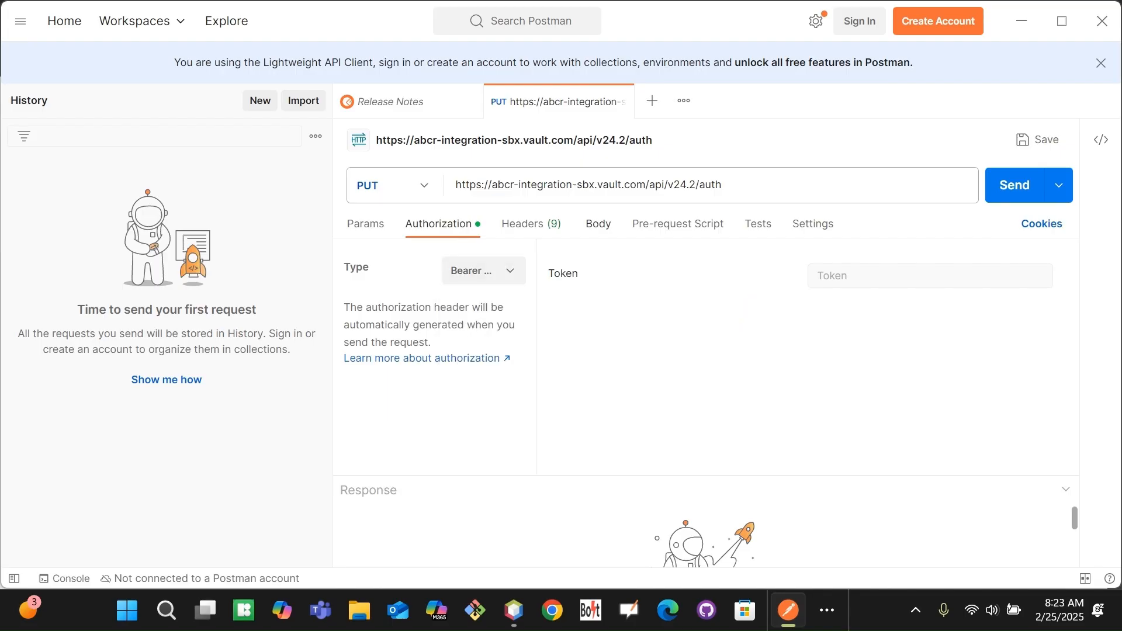
Check that the request has no body, then return to the restful-api.dev page.
left_click(598, 223)
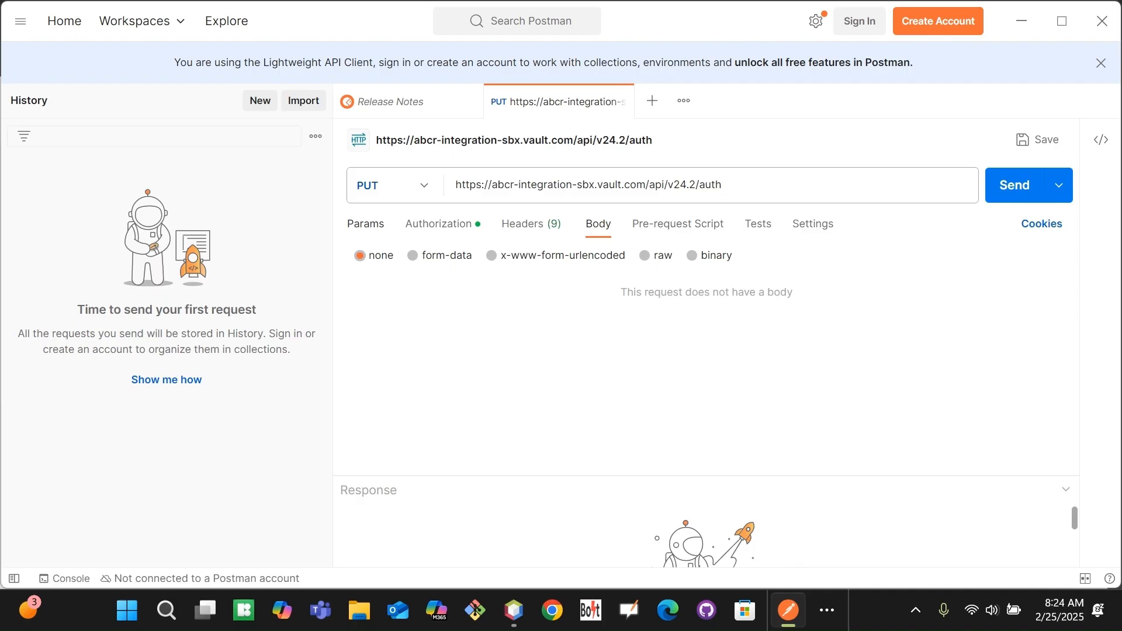
left_click(826, 610)
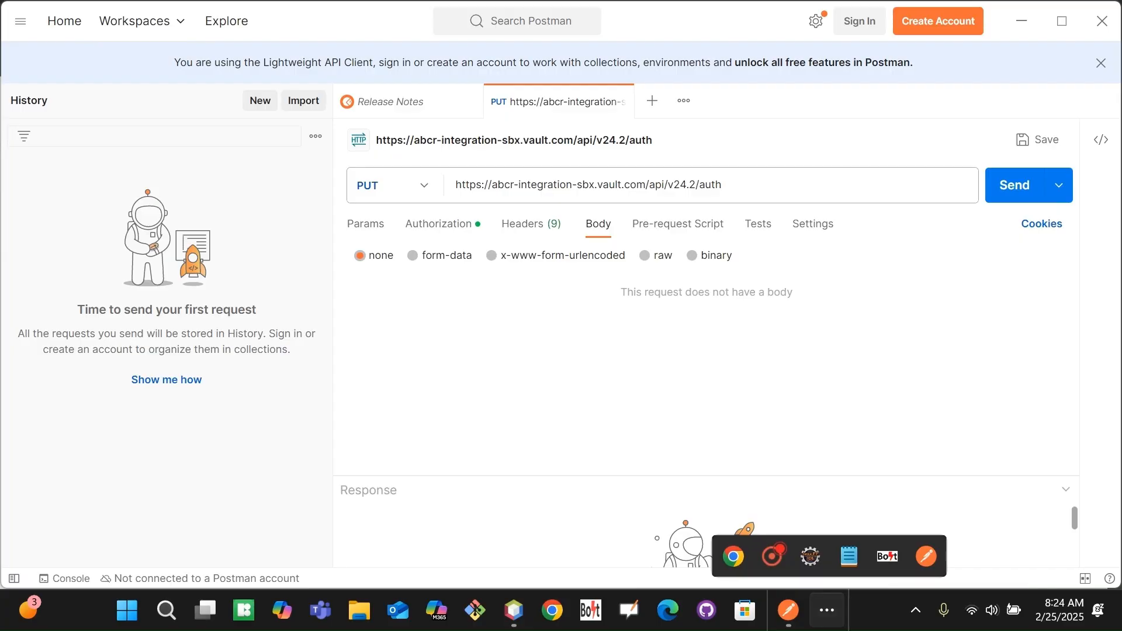
left_click(734, 555)
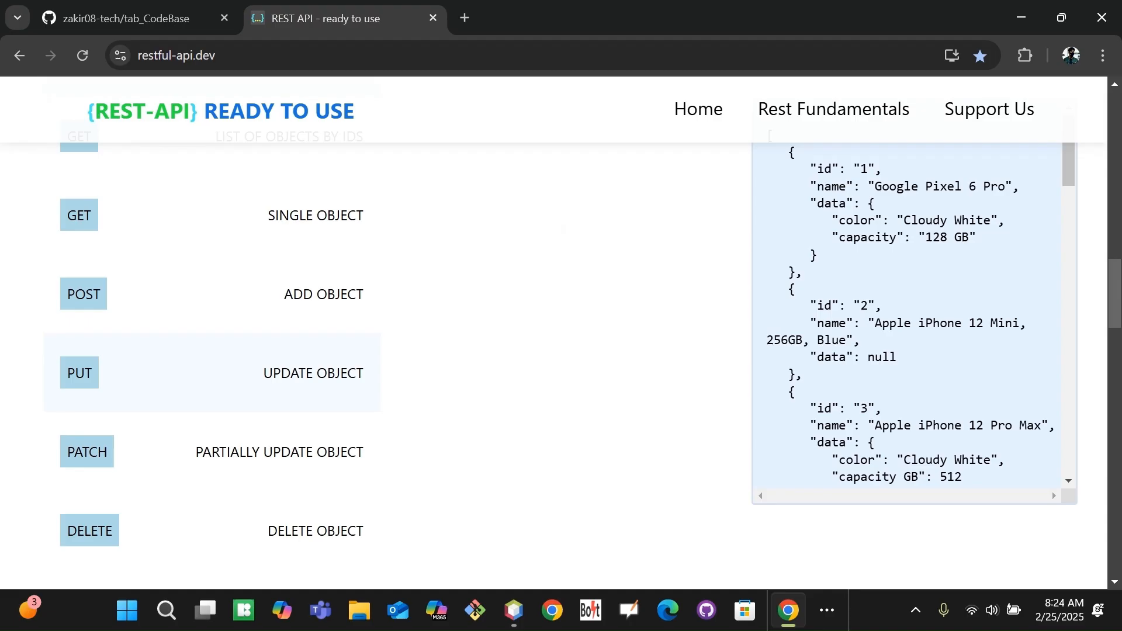
Review the ADD OBJECT, SINGLE OBJECT, UPDATE OBJECT and DELETE OBJECT examples on restful-api.dev.
mouse_move(1113, 313)
left_mouse_down()
mouse_move(1116, 288)
mouse_move(1116, 322)
mouse_move(1110, 314)
left_mouse_up()
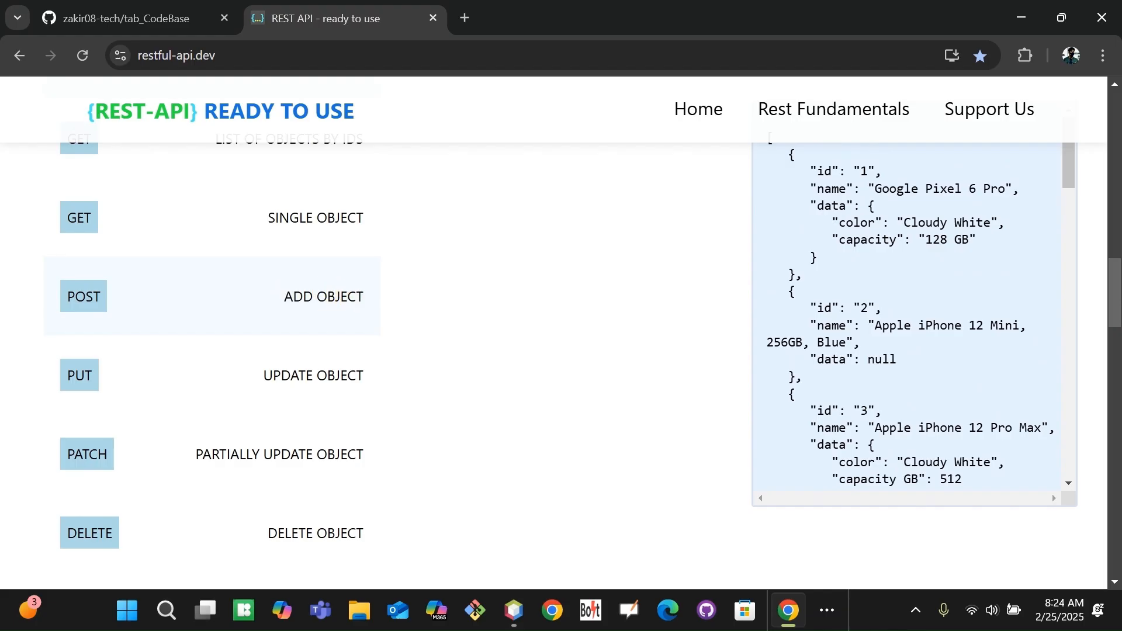
left_click_drag(284, 296, 356, 296)
scroll(316, 298, "up", 1)
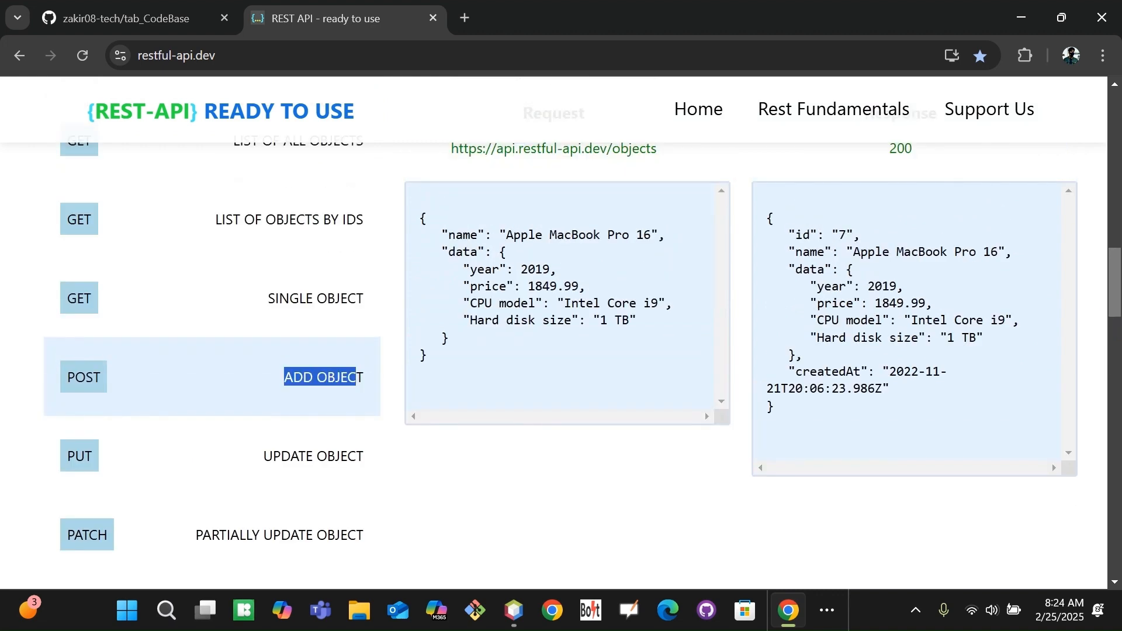
left_click_drag(267, 298, 356, 298)
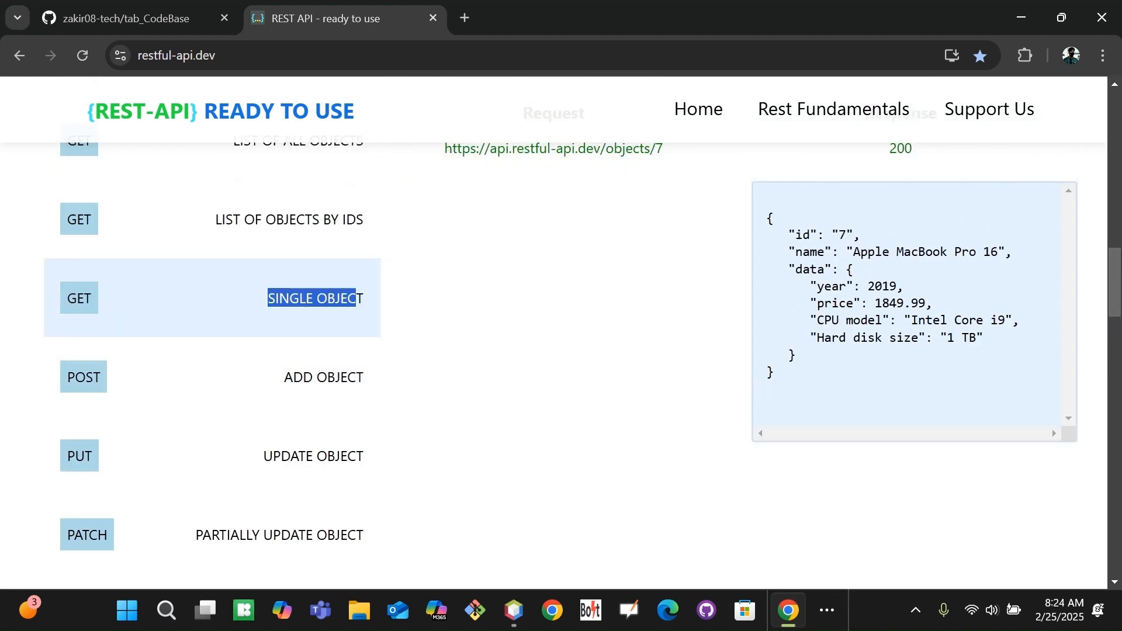
left_click_drag(263, 456, 365, 457)
scroll(554, 333, "down", 3)
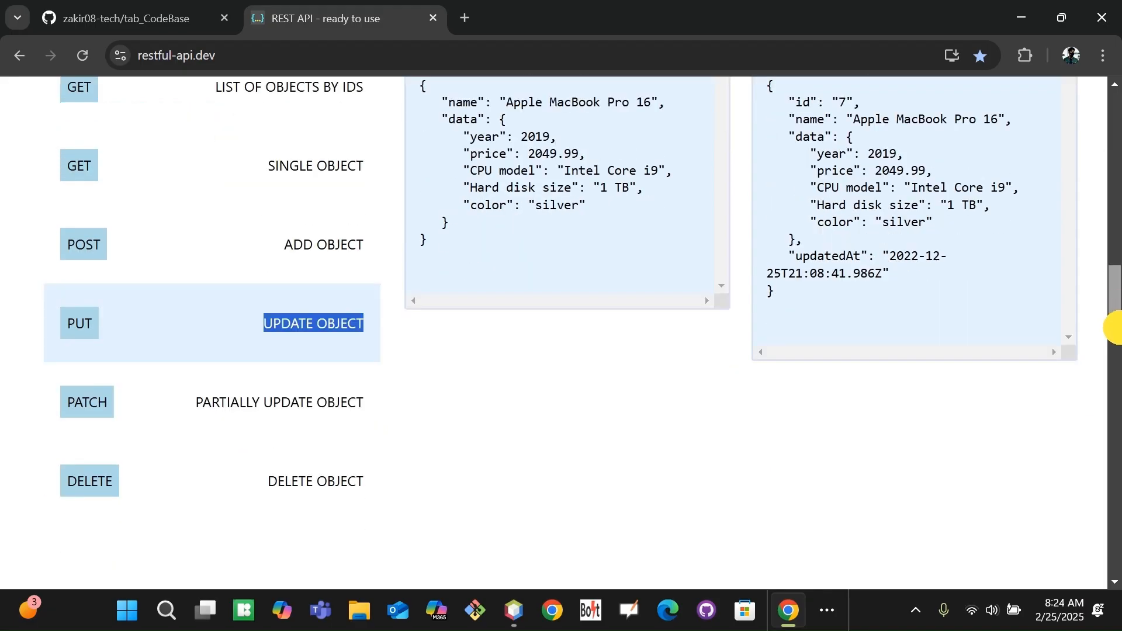
left_click_drag(269, 431, 374, 433)
left_click(497, 423)
Launch Bolt Test Accelerator from the hidden taskbar icons.
left_click_drag(1119, 313, 1120, 273)
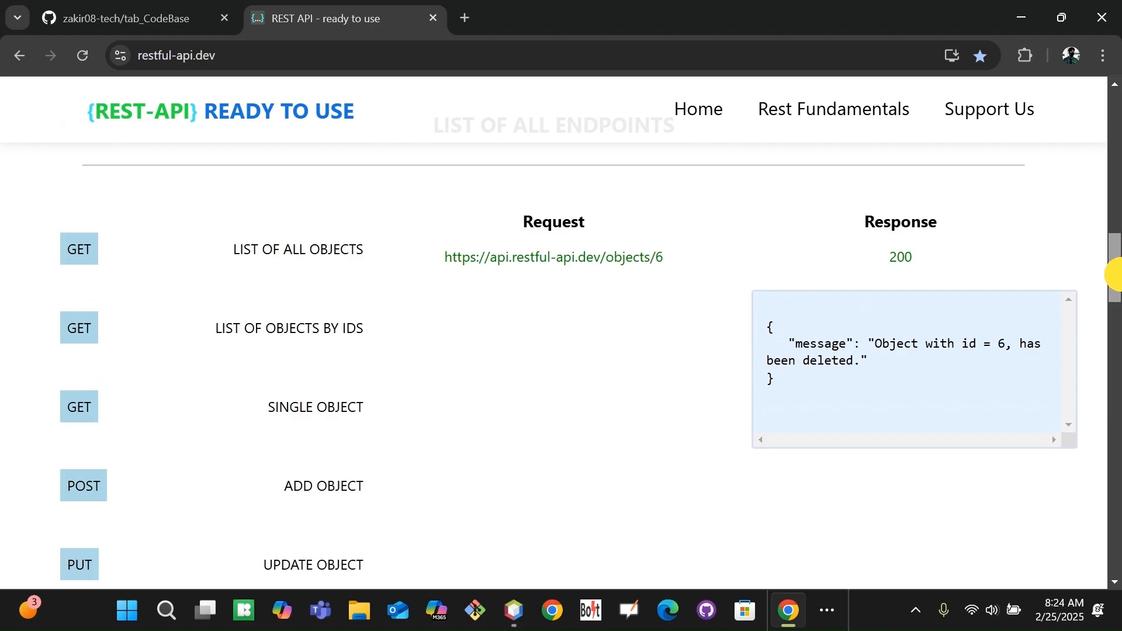
scroll(796, 514, "down", 2)
left_click(827, 610)
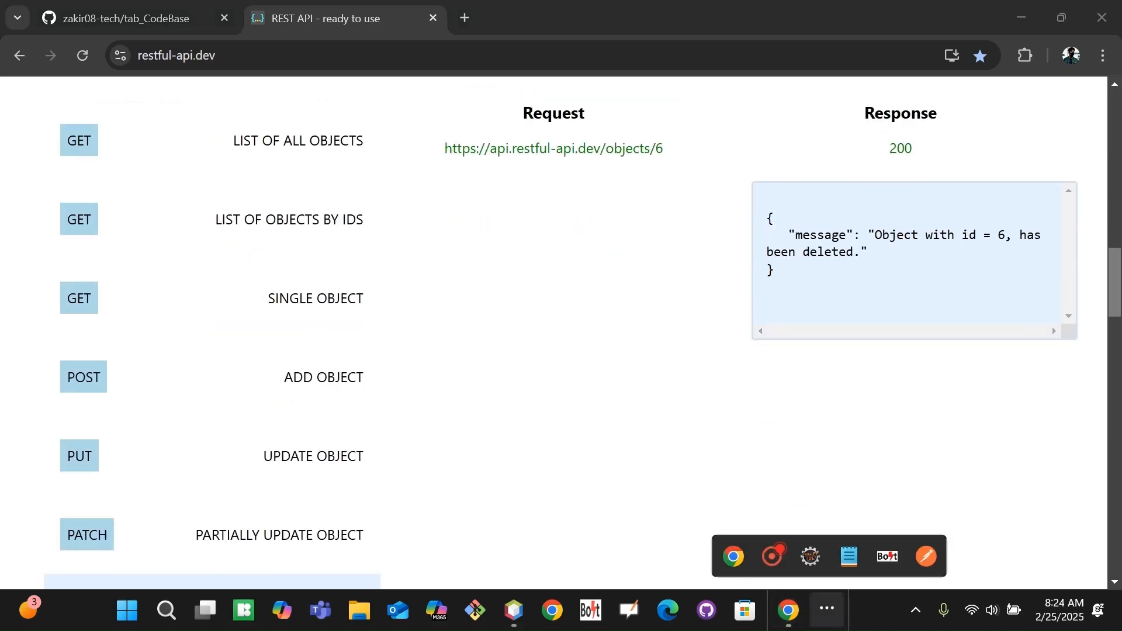
left_click(887, 556)
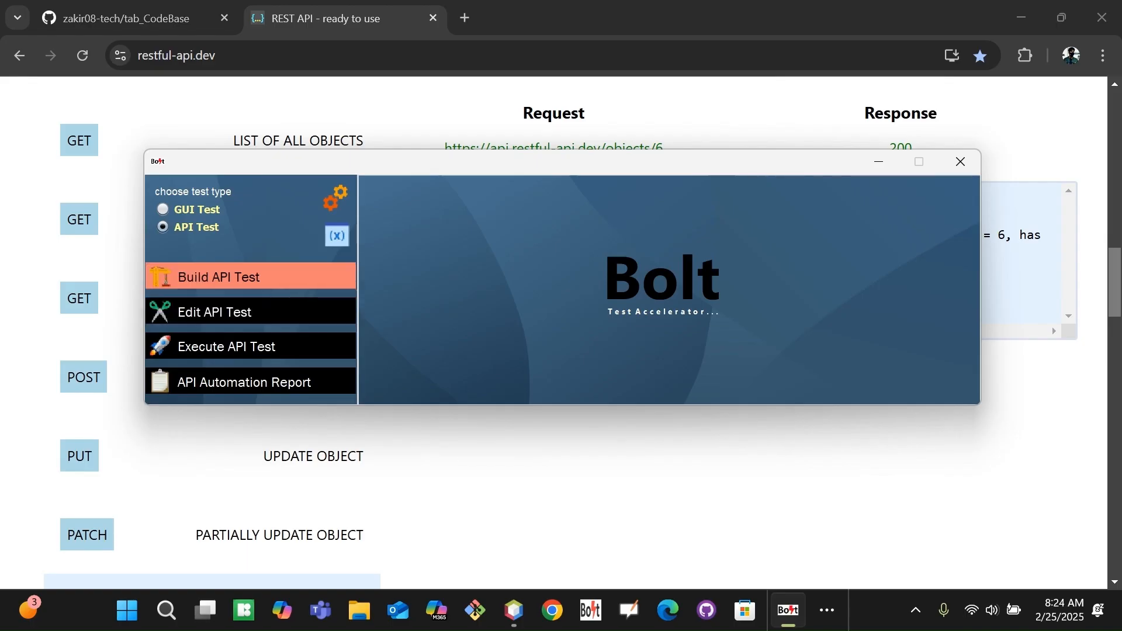
Start a new API test and add blank rows, deleting one extra row.
left_click(226, 276)
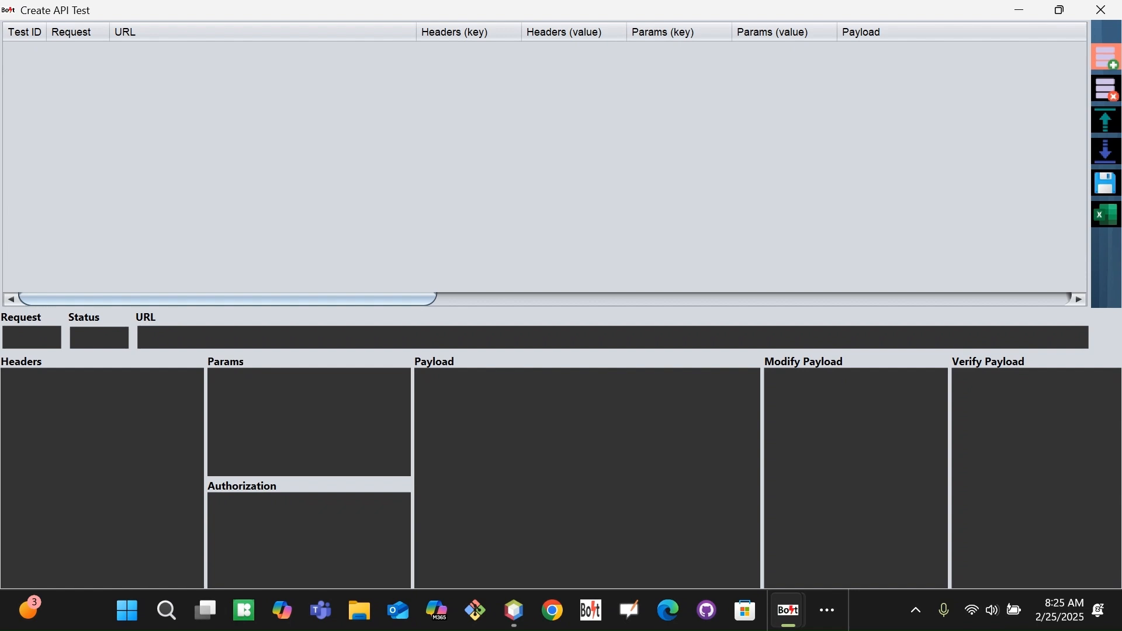
left_click(1106, 57)
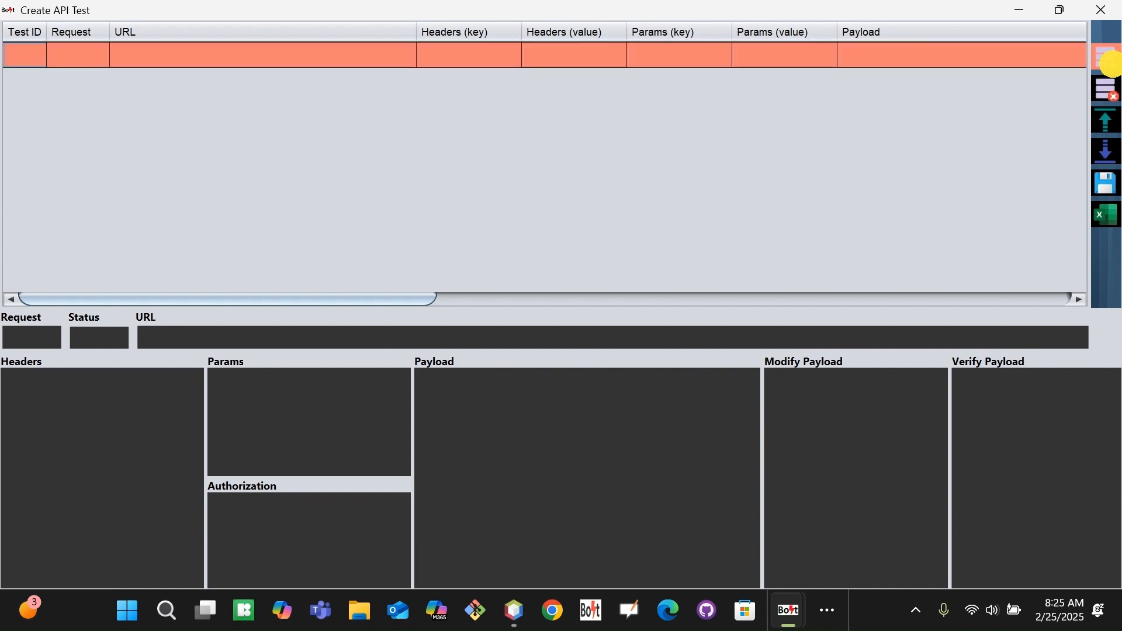
left_click(1106, 57)
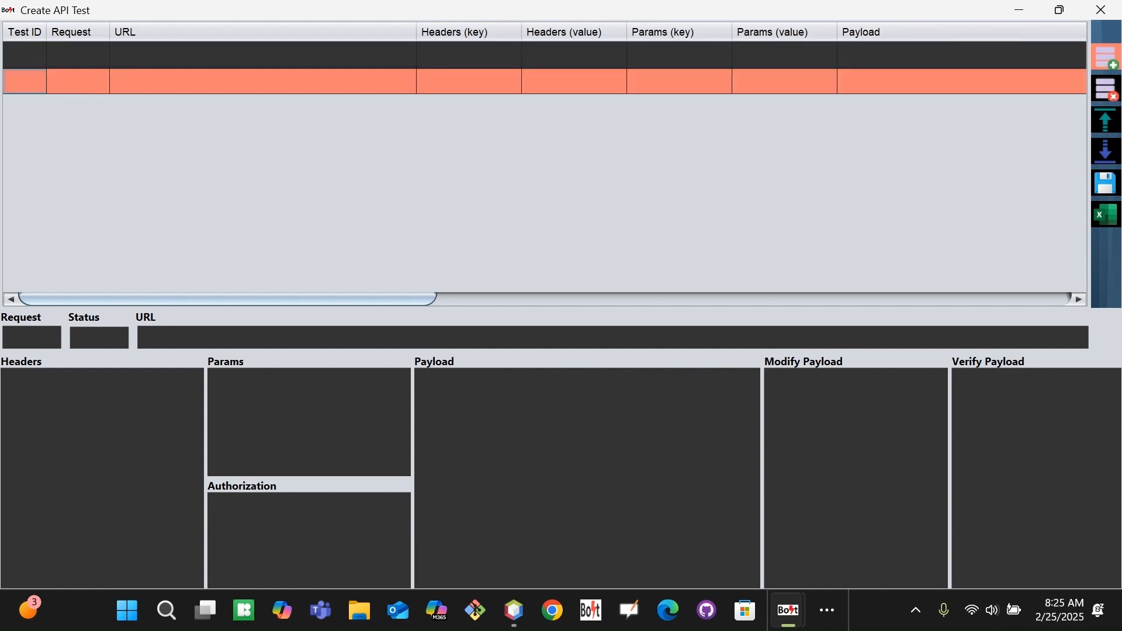
left_click(1106, 57)
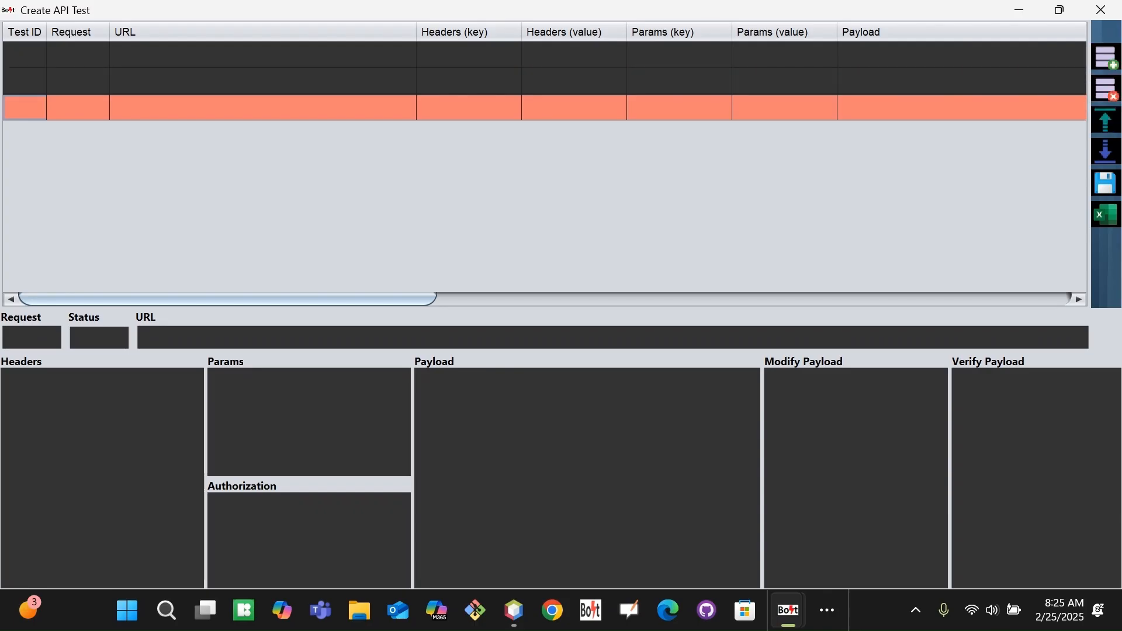
left_click(839, 80)
left_click(1105, 88)
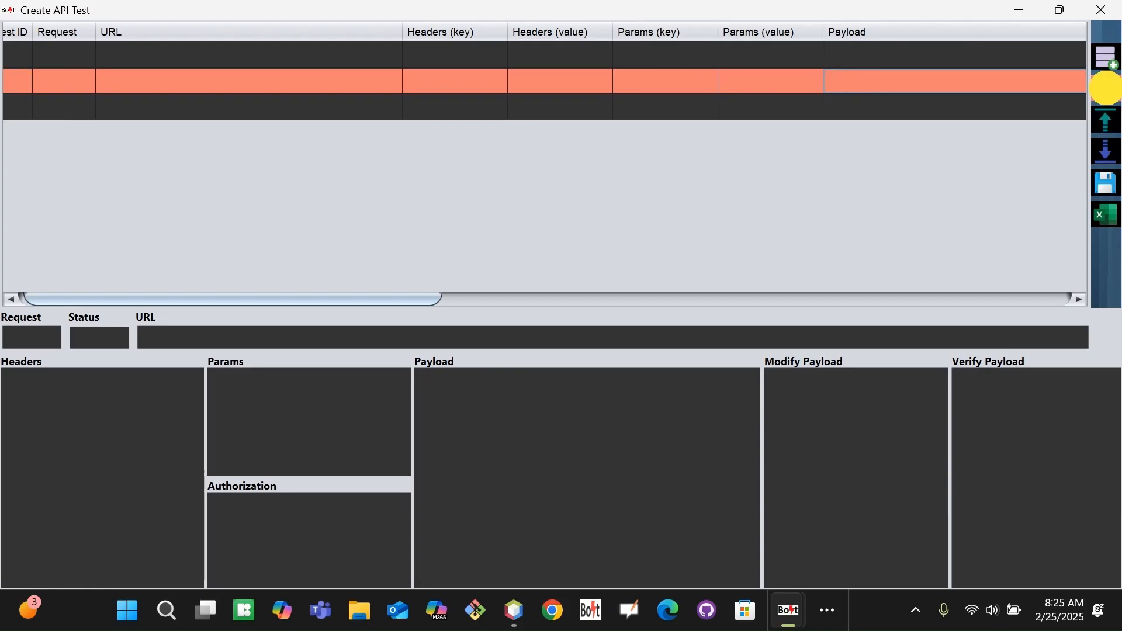
left_click(1106, 57)
left_click(1106, 57)
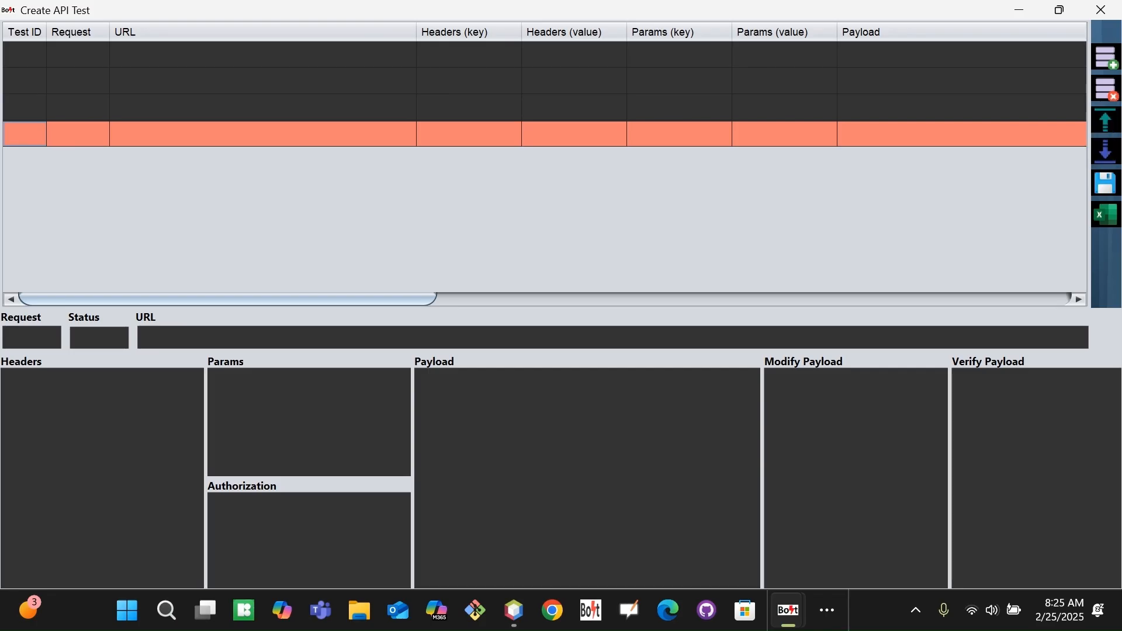
Insert another blank row below the second row to reach five rows.
left_click(769, 104)
left_click(869, 99)
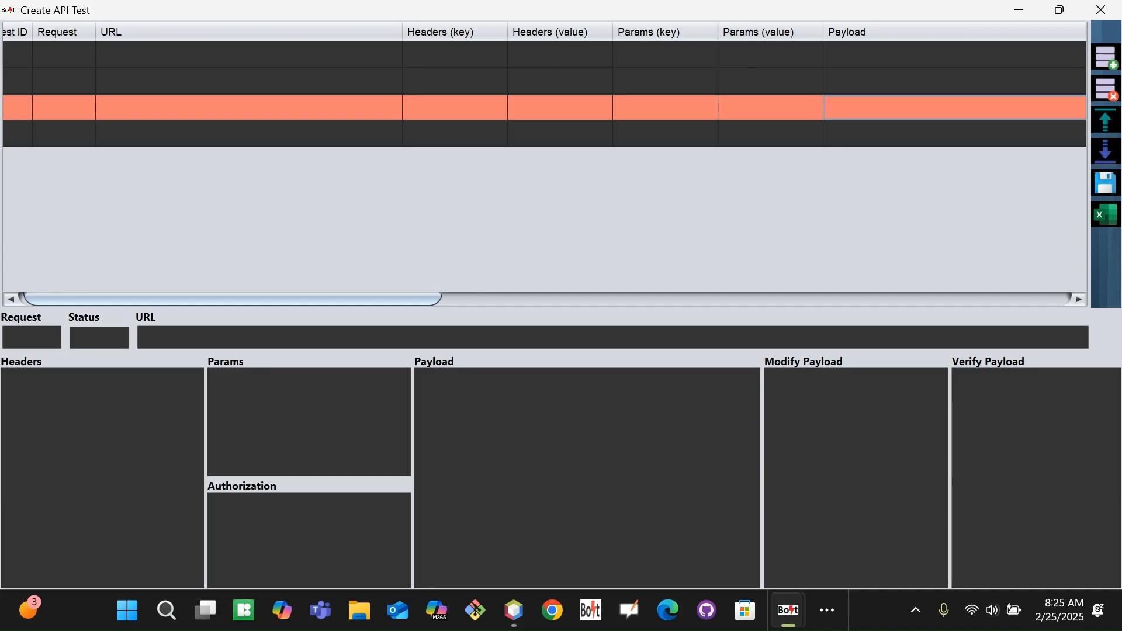
left_click(847, 82)
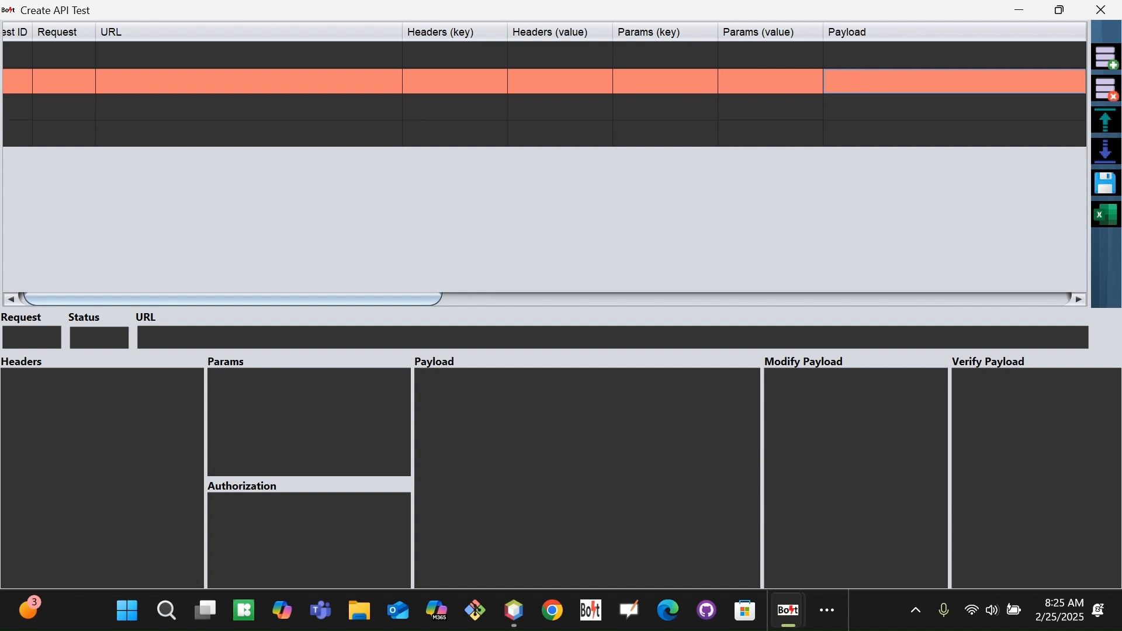
left_click(1105, 151)
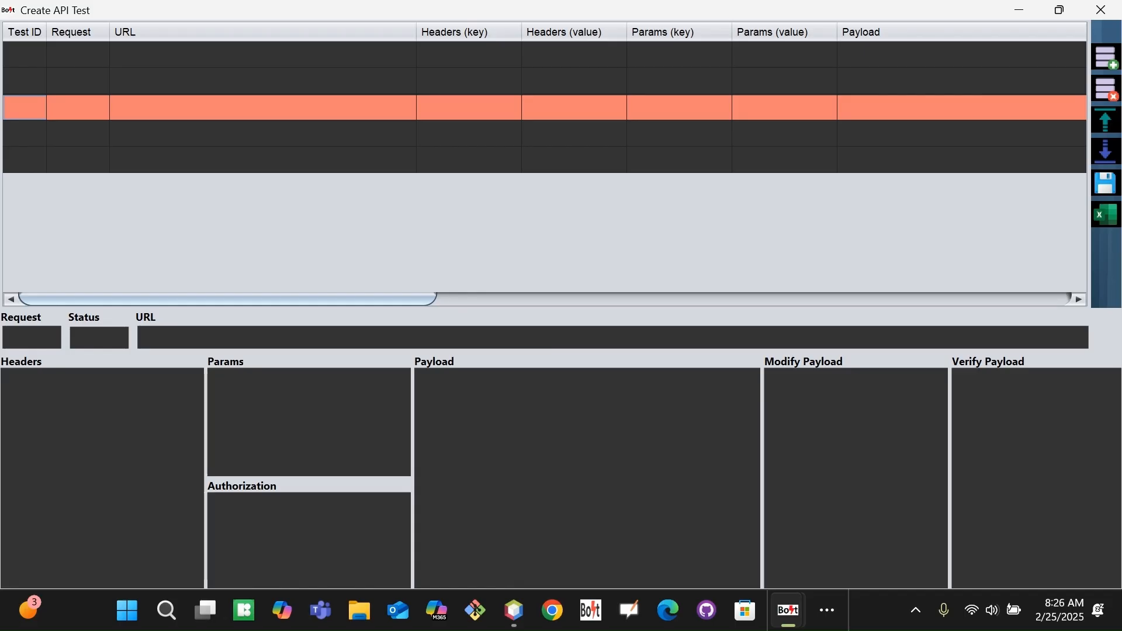
key("alt+Tab")
key("alt+Tab")
key("alt+Tab")
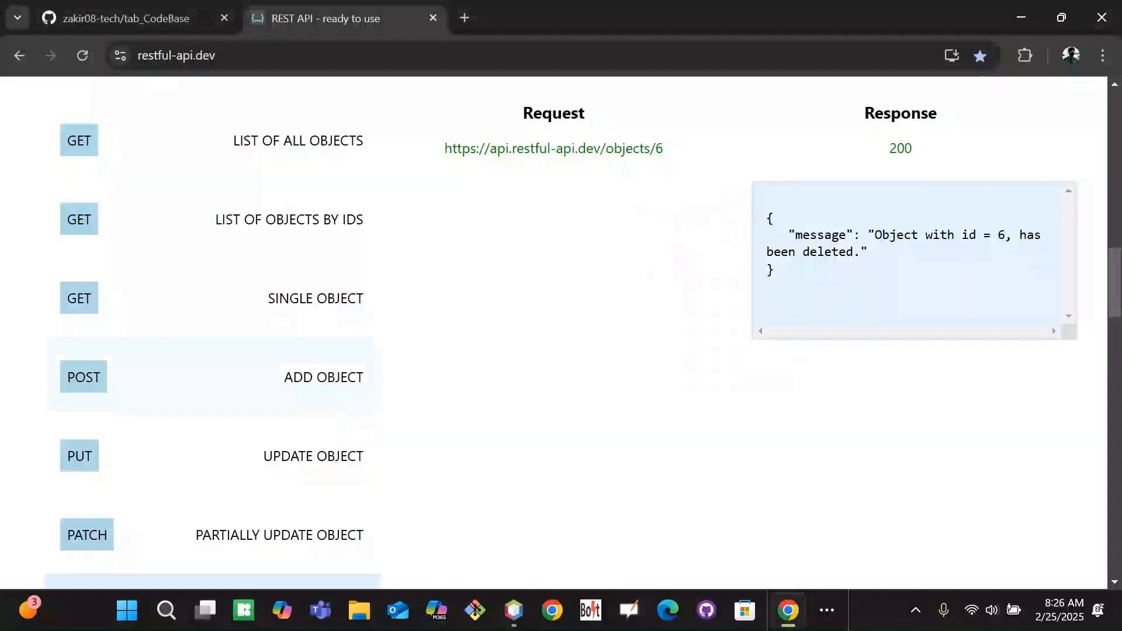
Return to Bolt's Create API Test builder and begin editing the first row's Test ID.
left_click_drag(1113, 292, 1114, 288)
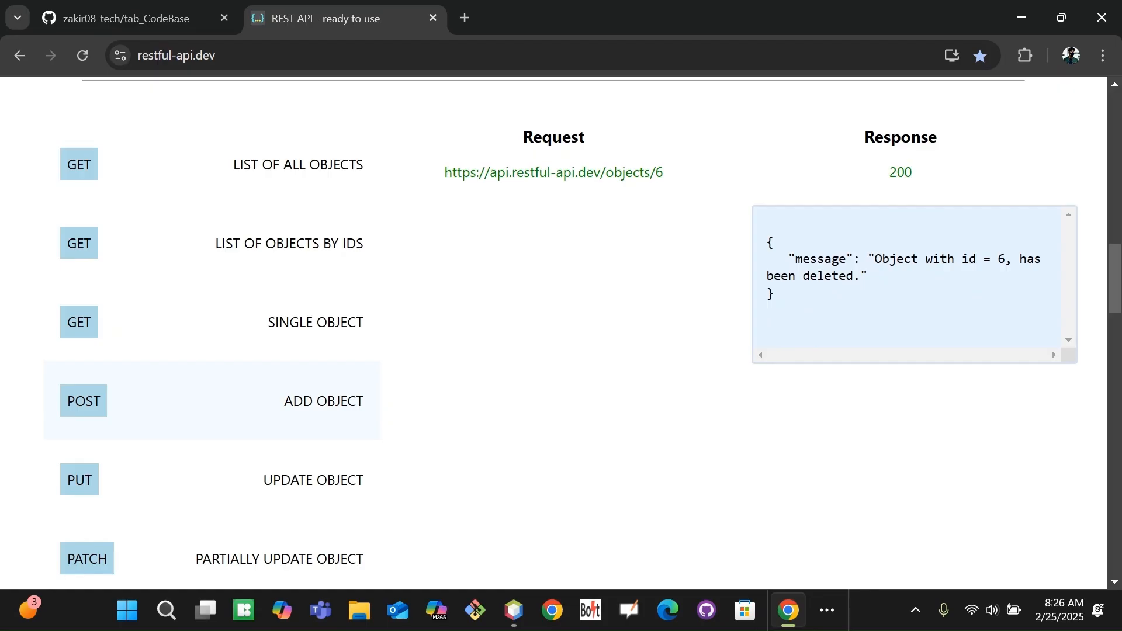
key("alt+Tab")
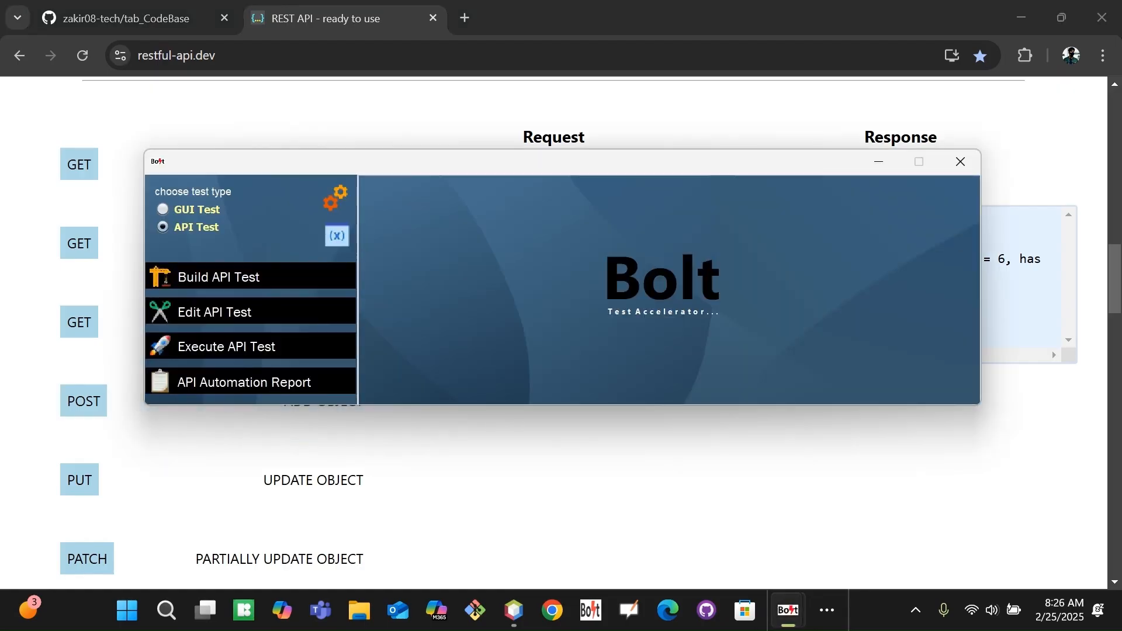
left_click(251, 276)
double_click(25, 58)
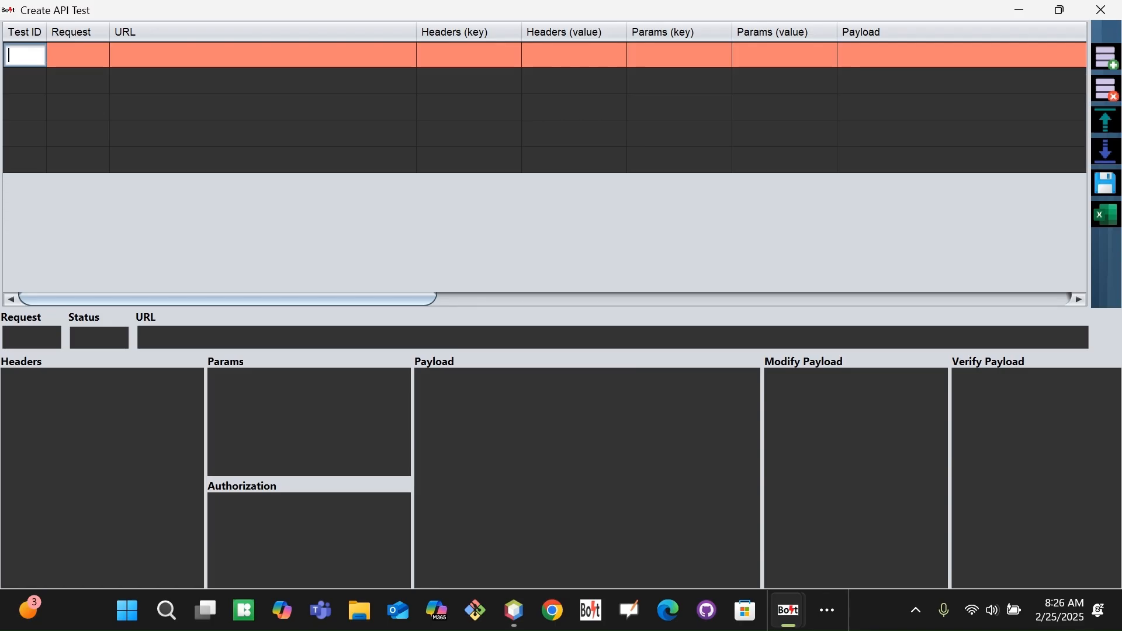
Give the first test row Test ID 100 and request type POST.
type("100")
key("Tab")
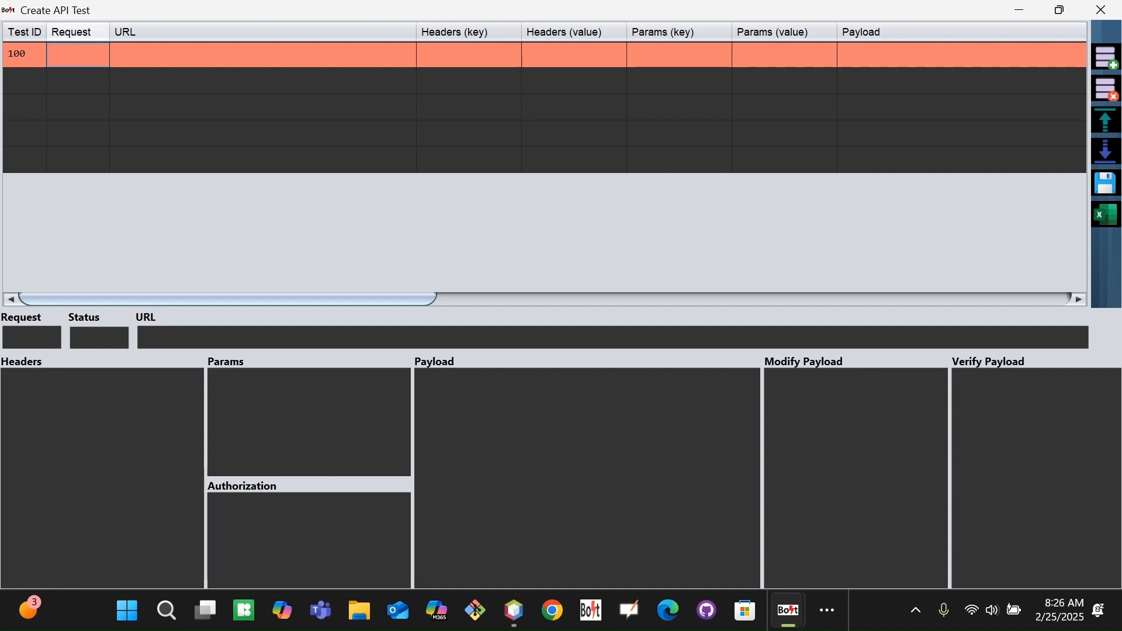
left_click(94, 56)
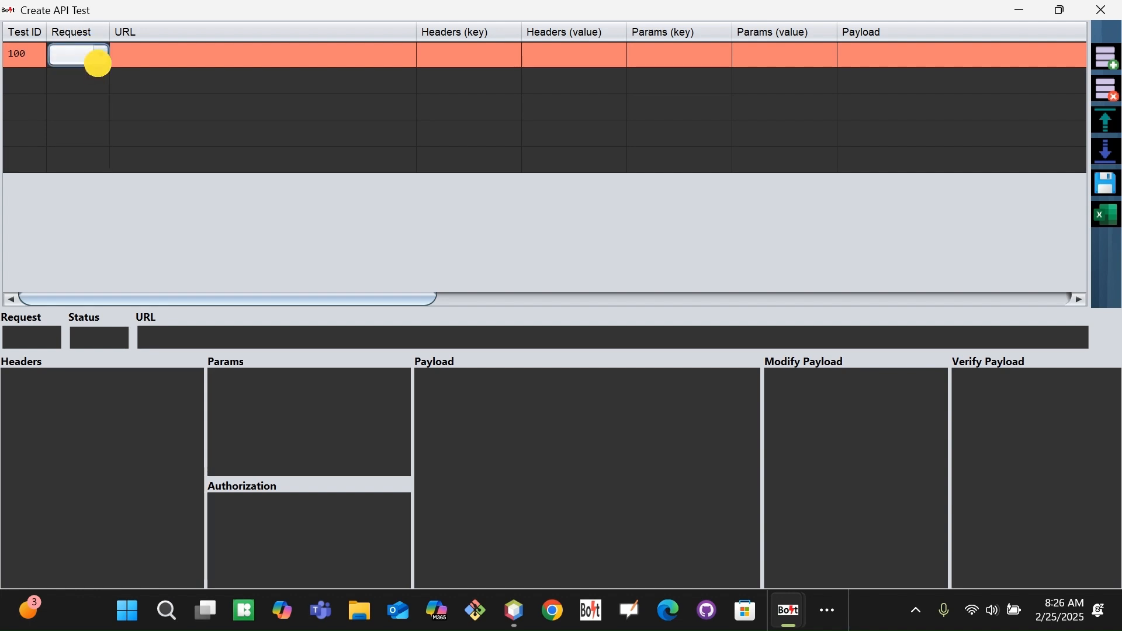
left_click(95, 57)
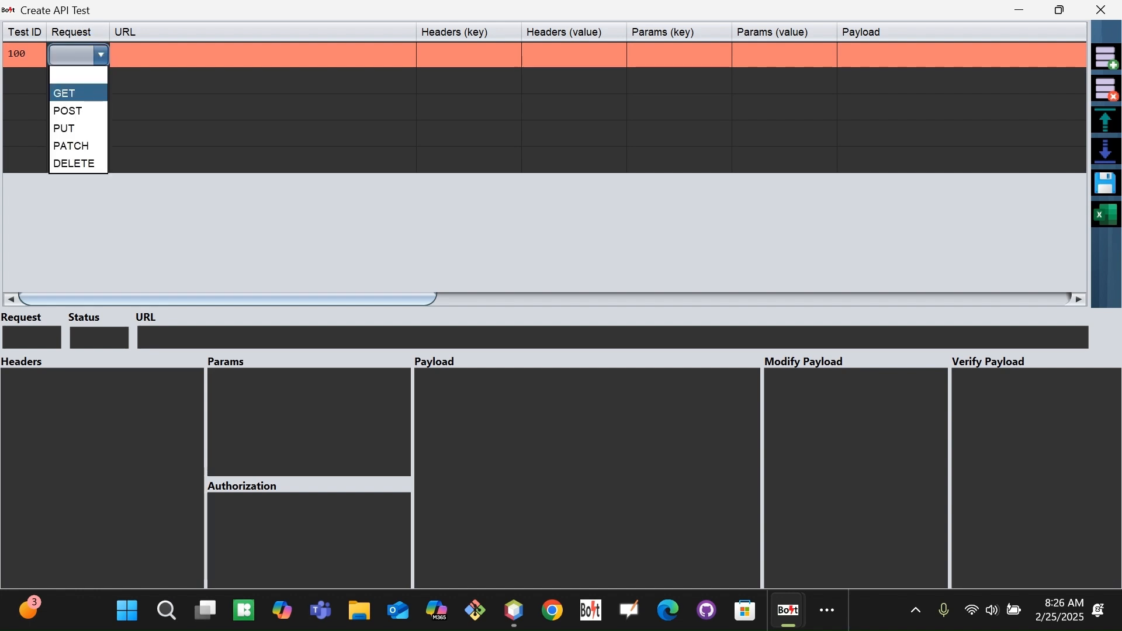
left_click(87, 109)
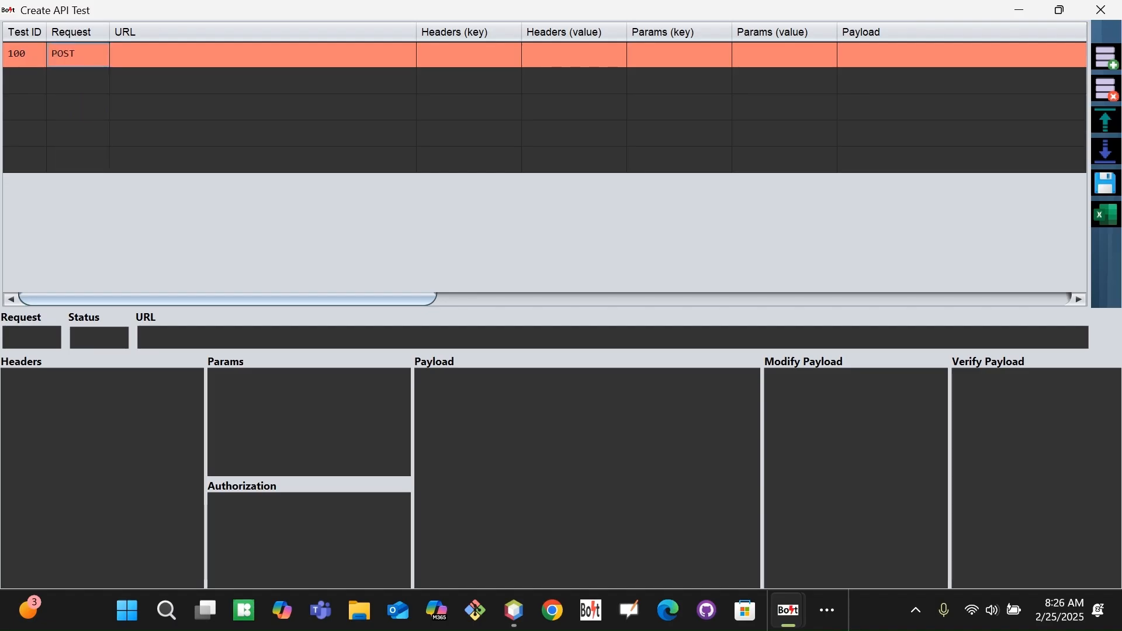
left_click(100, 58)
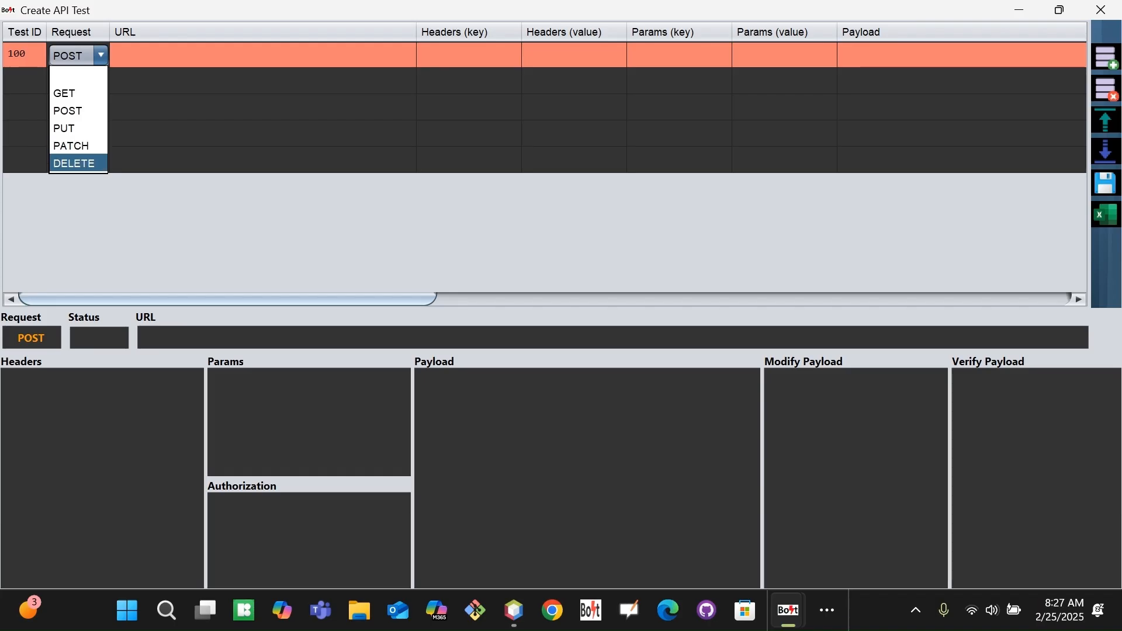
left_click(78, 110)
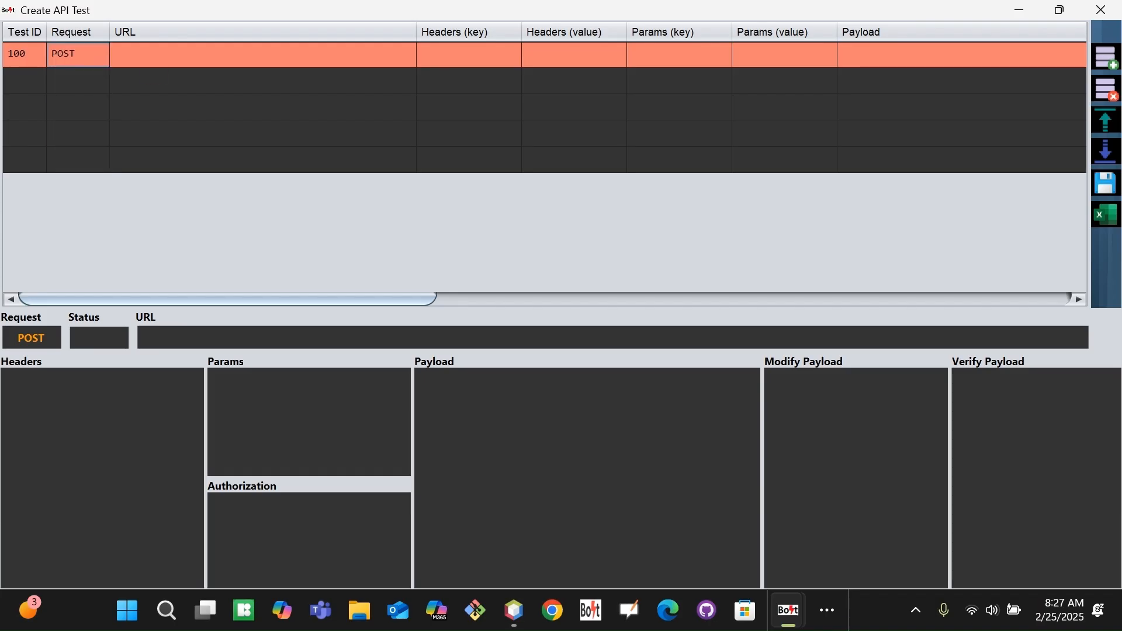
key("alt+Tab")
key("alt+Tab")
key("Tab")
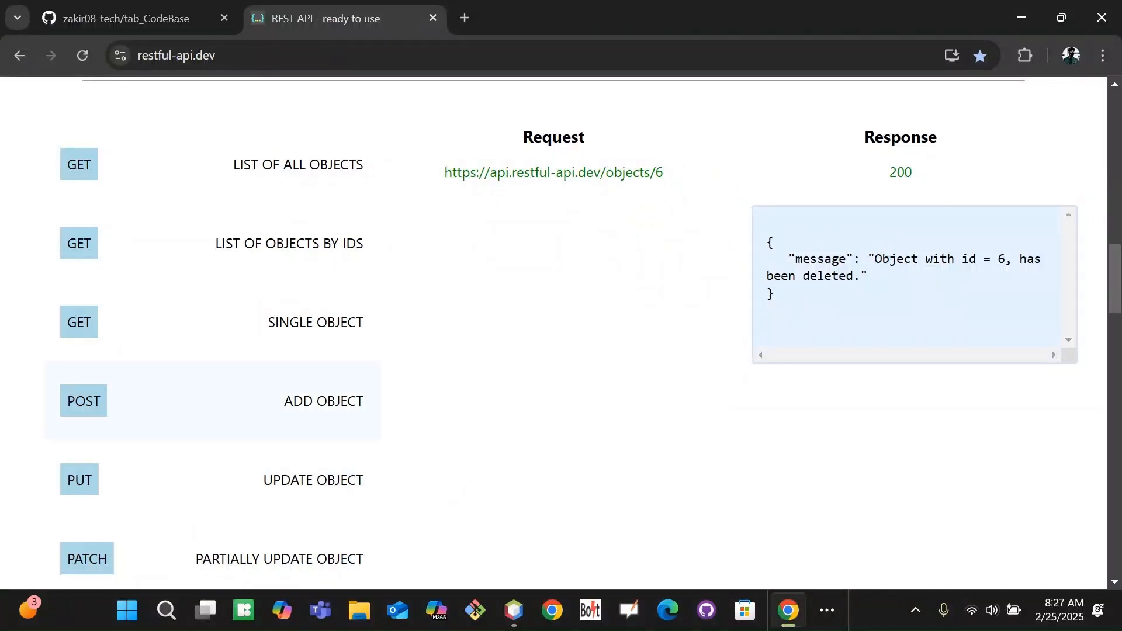
left_click(316, 401)
left_click_drag(450, 171, 658, 163)
key("ctrl+c")
key("alt+Tab")
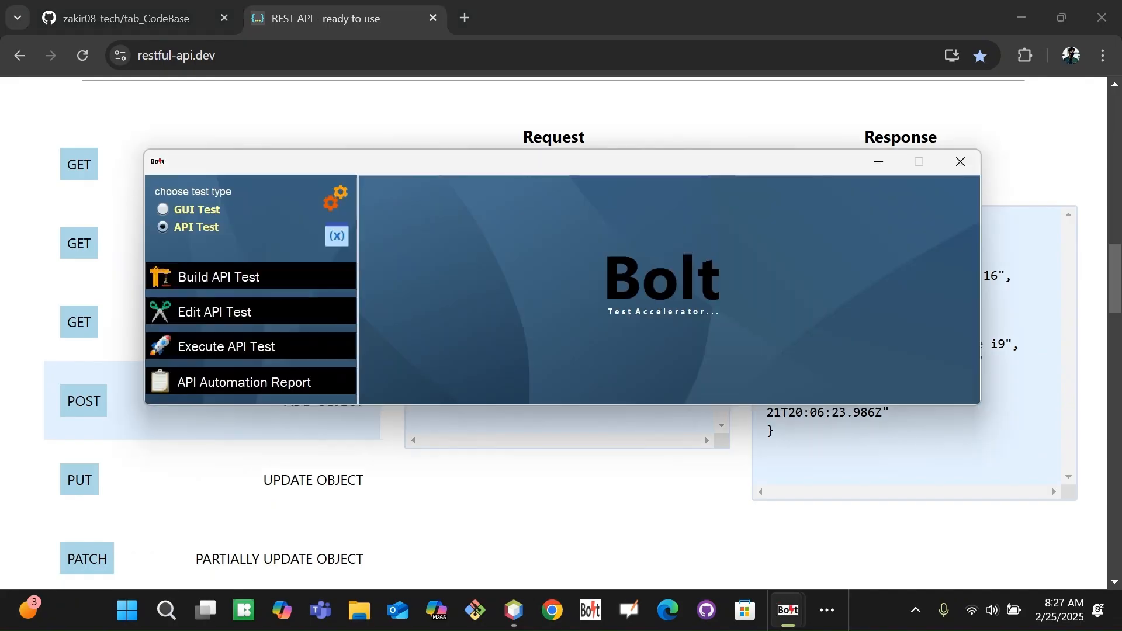
left_click(317, 275)
left_click(263, 54)
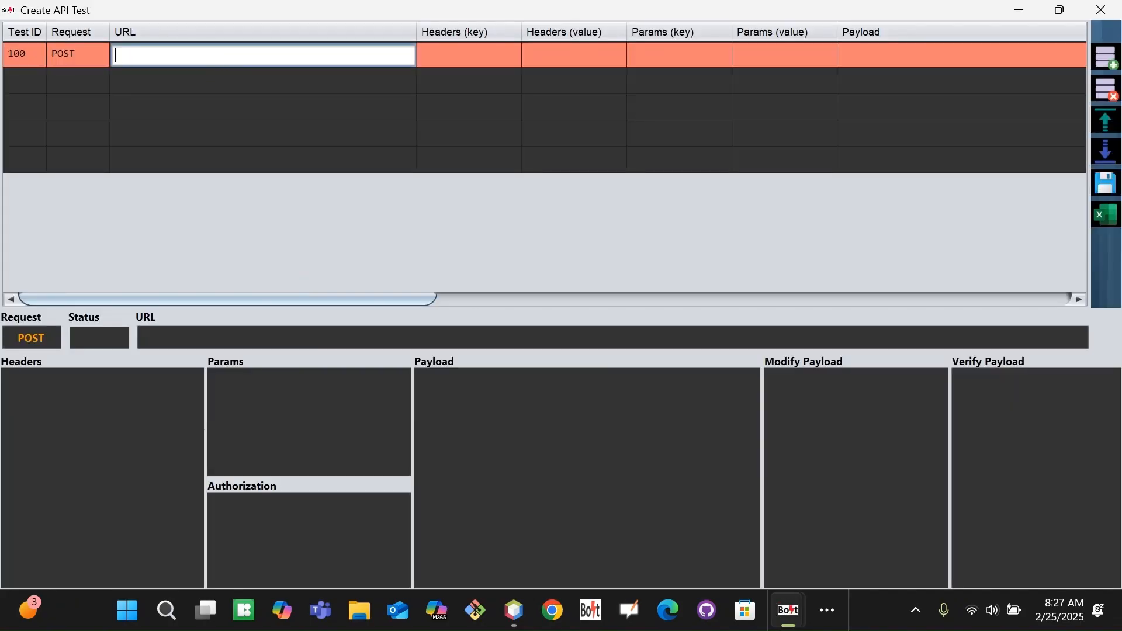
key("ctrl+v")
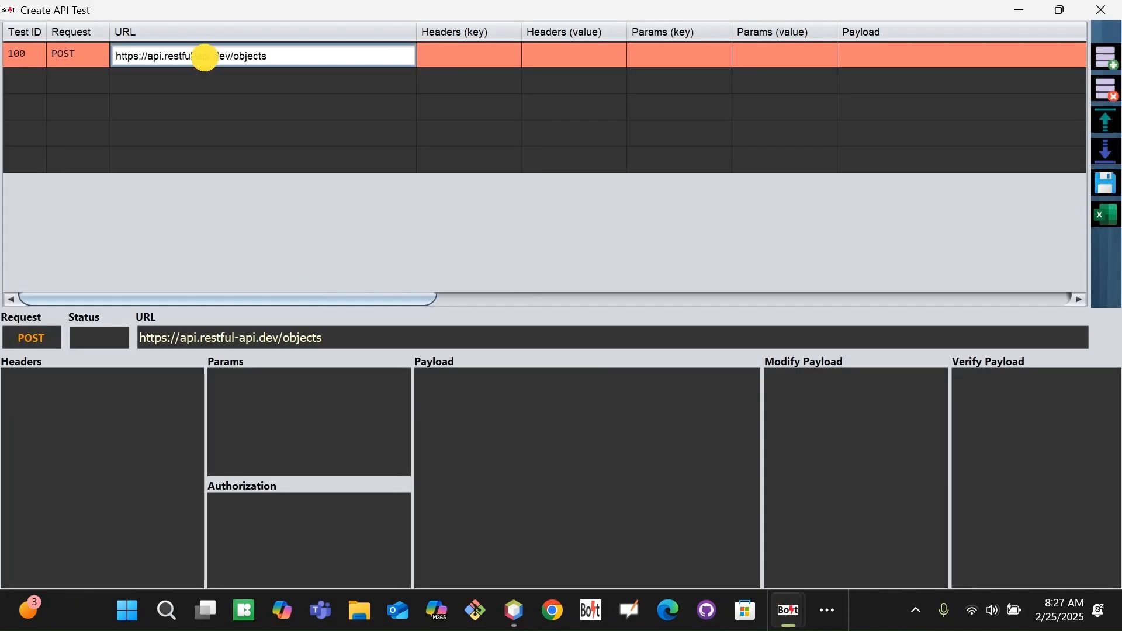
key("Tab")
Paste the Apple MacBook Pro 16 JSON request body into row 100's Payload box.
key("alt+Tab")
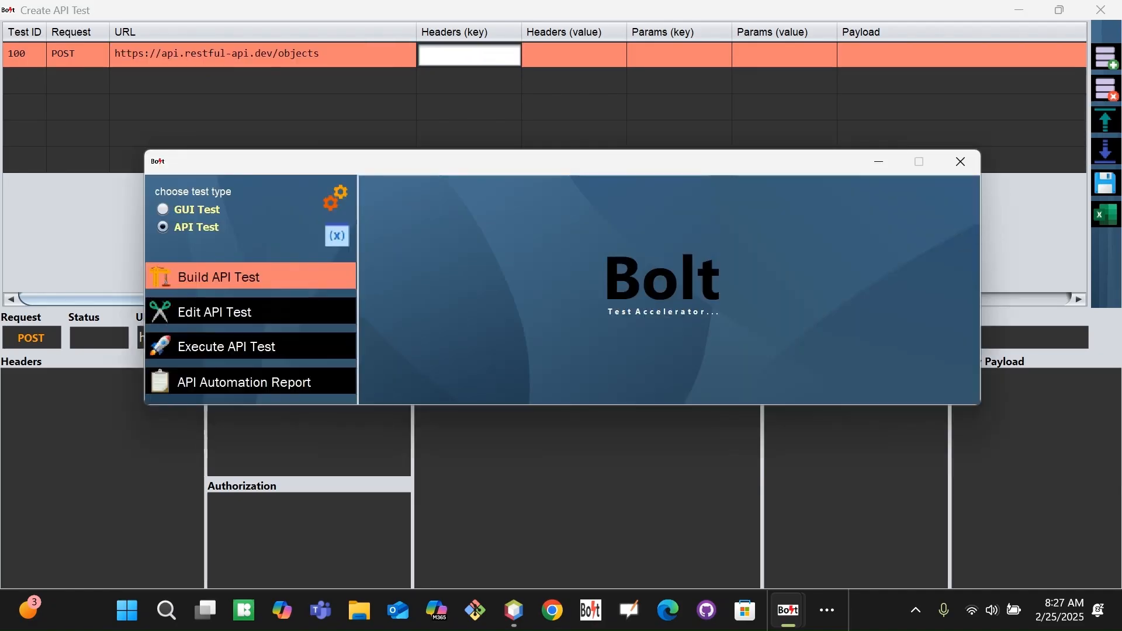
key("alt+Tab")
key("alt+Tab")
key("alt+Tab")
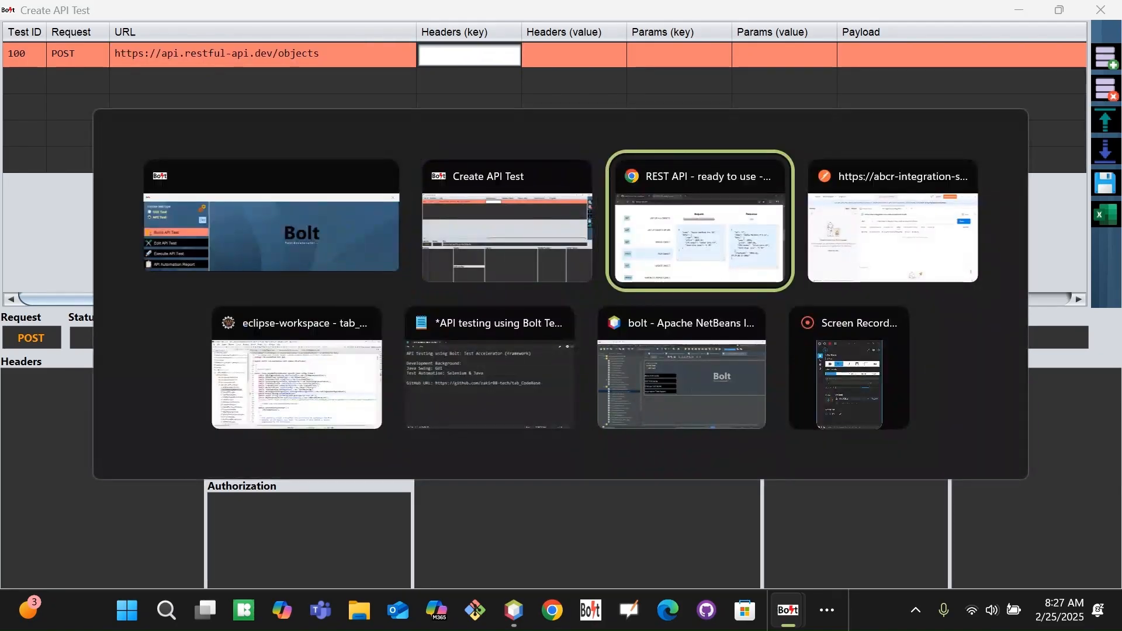
left_click(694, 257)
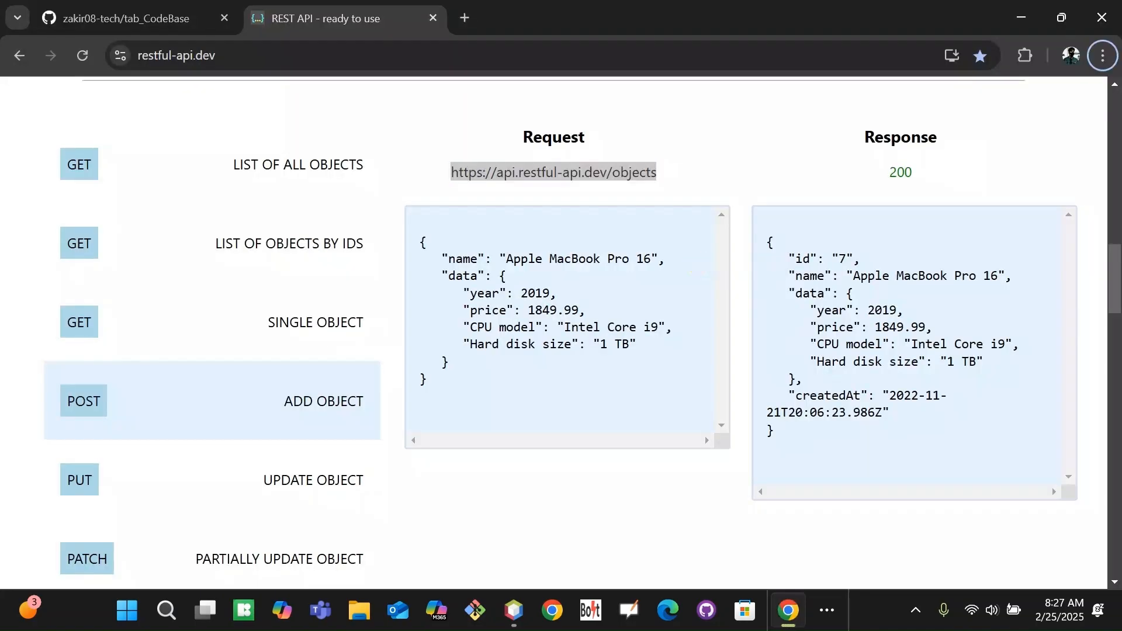
left_click(515, 398)
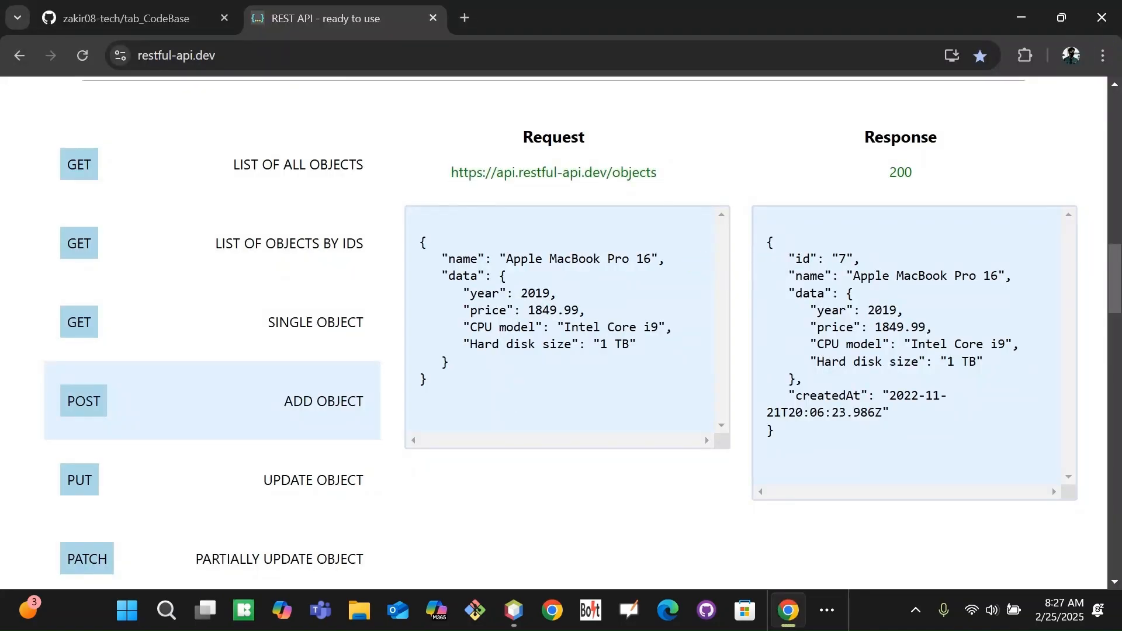
left_click_drag(420, 239, 456, 393)
key("ctrl+c")
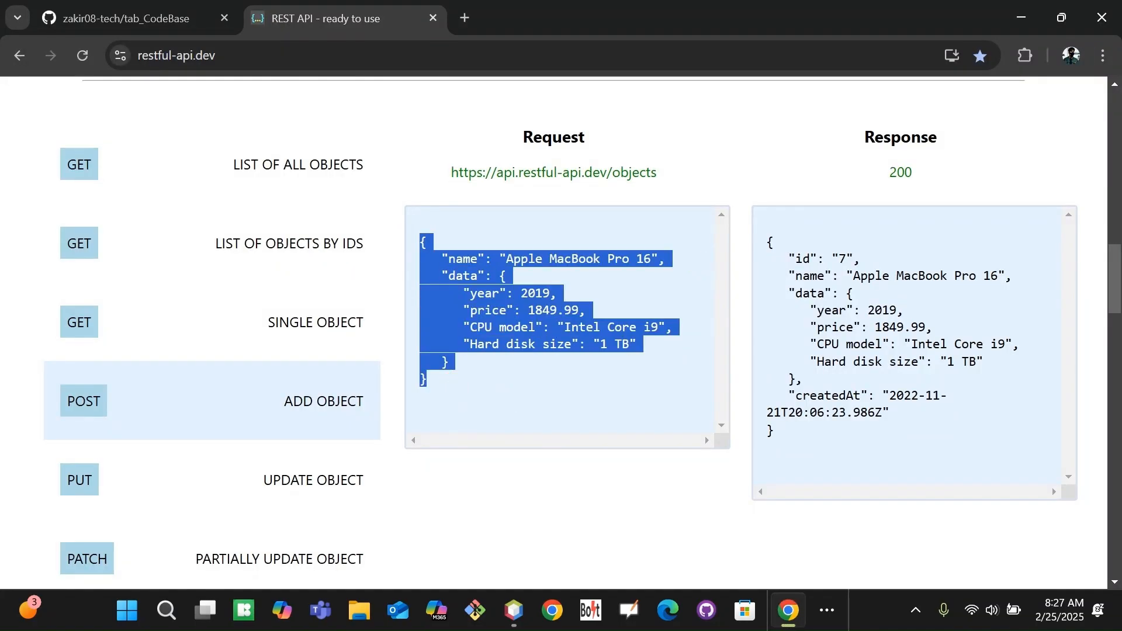
key("alt+Tab")
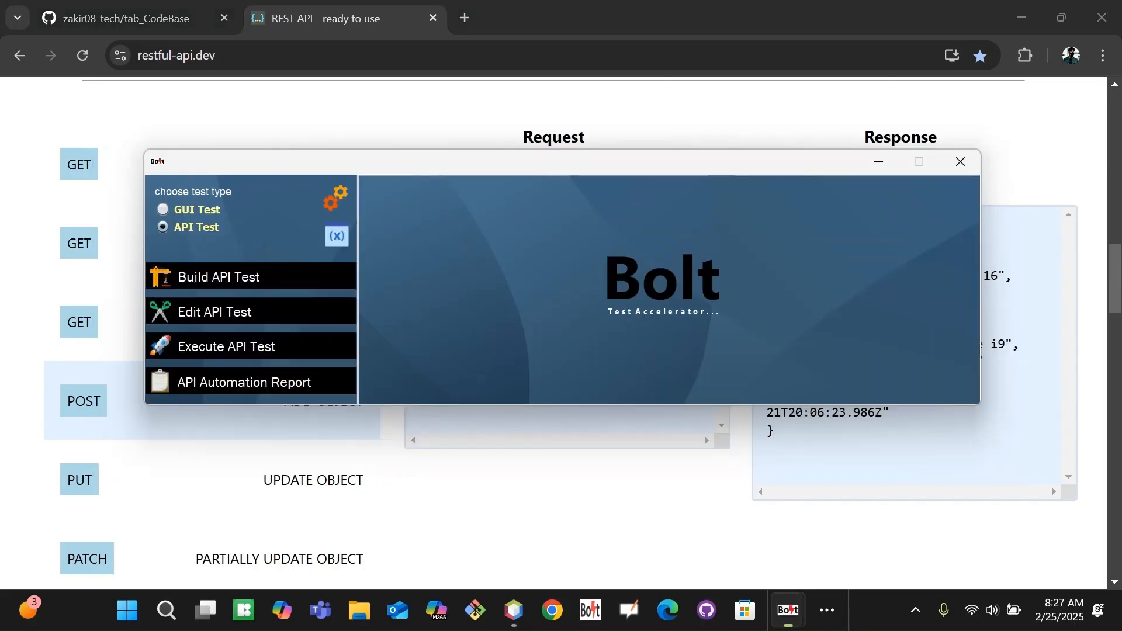
left_click(252, 276)
left_click(534, 460)
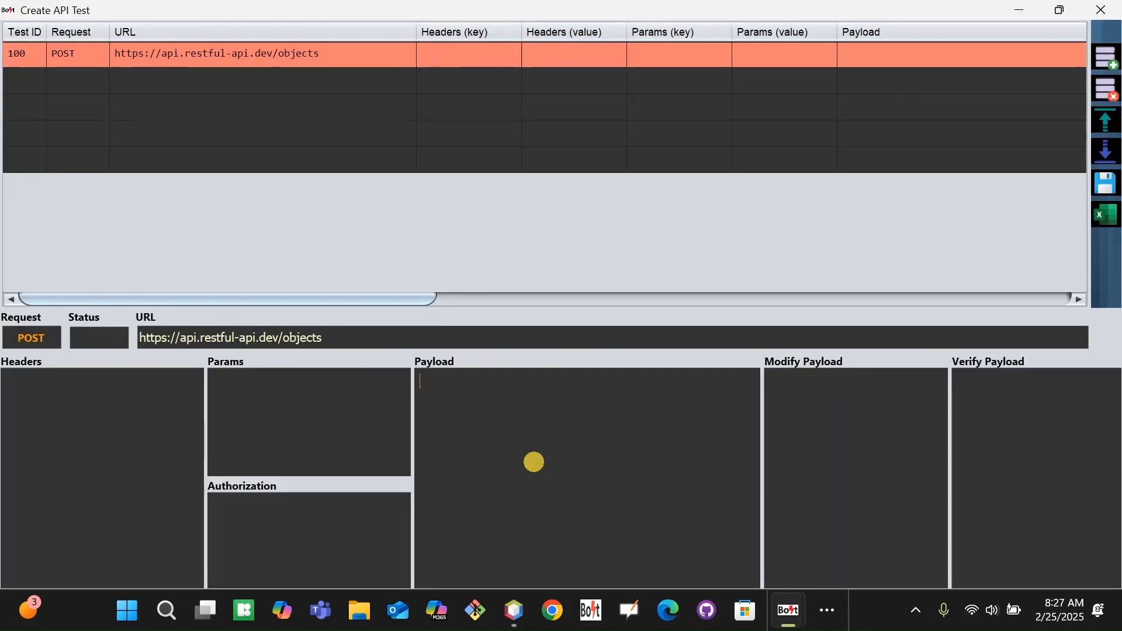
key("ctrl+v")
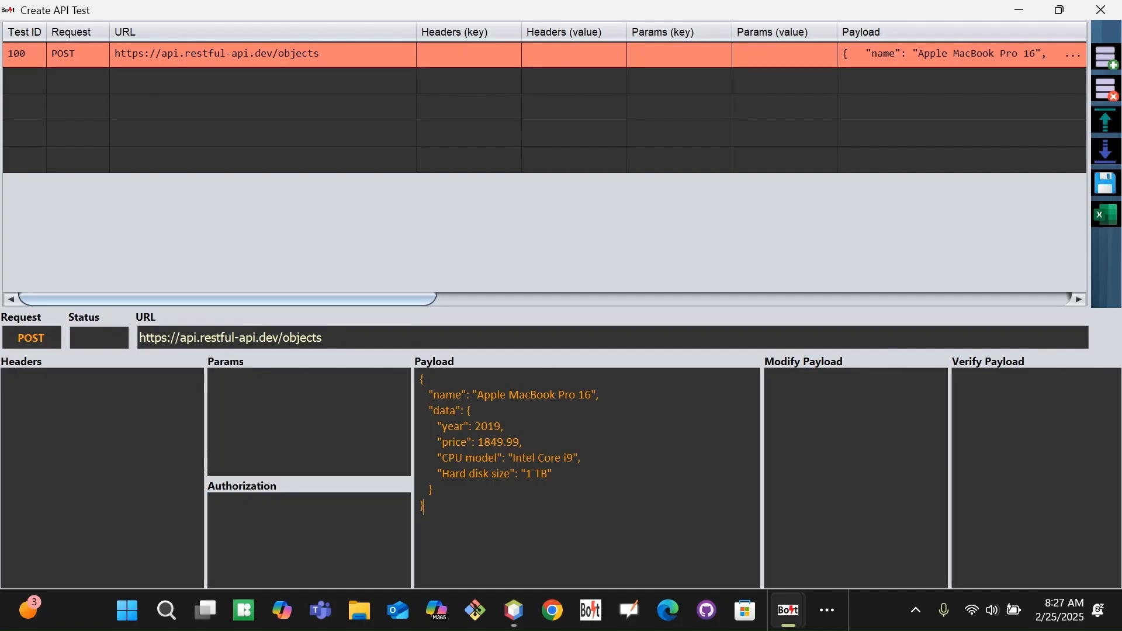
Choose JSON as the Payload Type for POST row 100.
left_click_drag(412, 298, 594, 298)
left_click(701, 51)
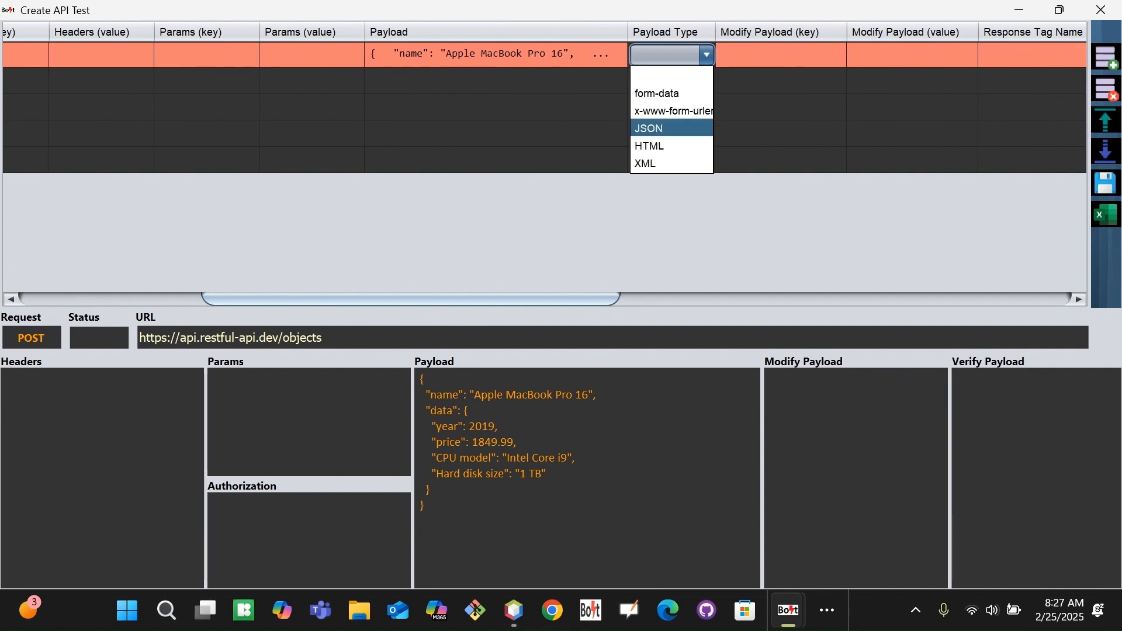
key("Return")
key("alt+Tab")
key("alt+Tab")
key("alt+Tab")
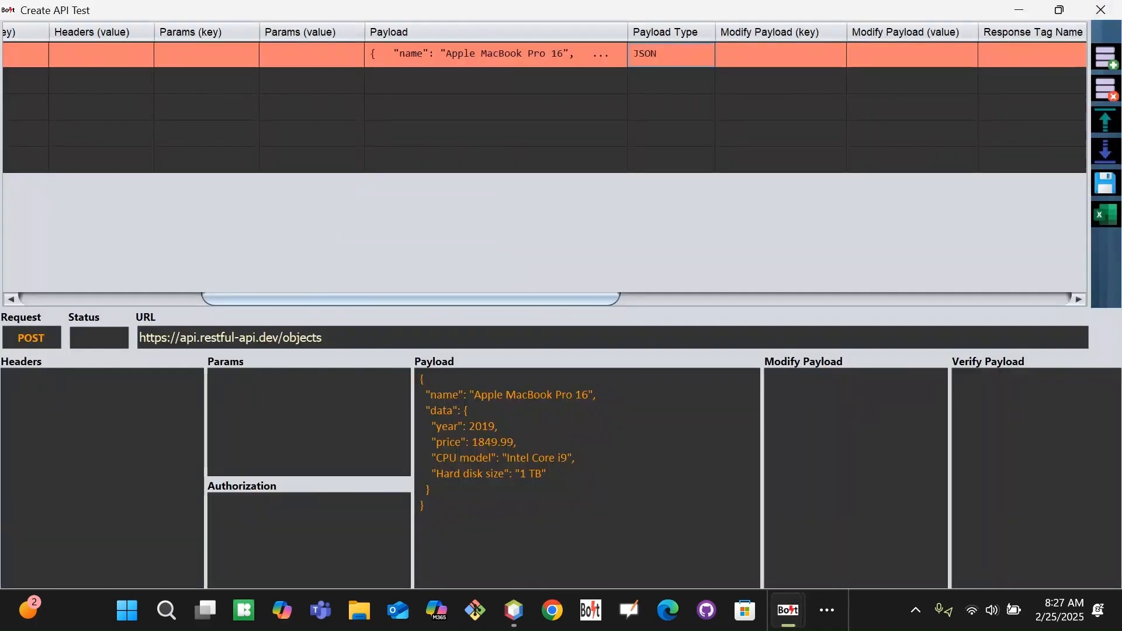
left_click(706, 57)
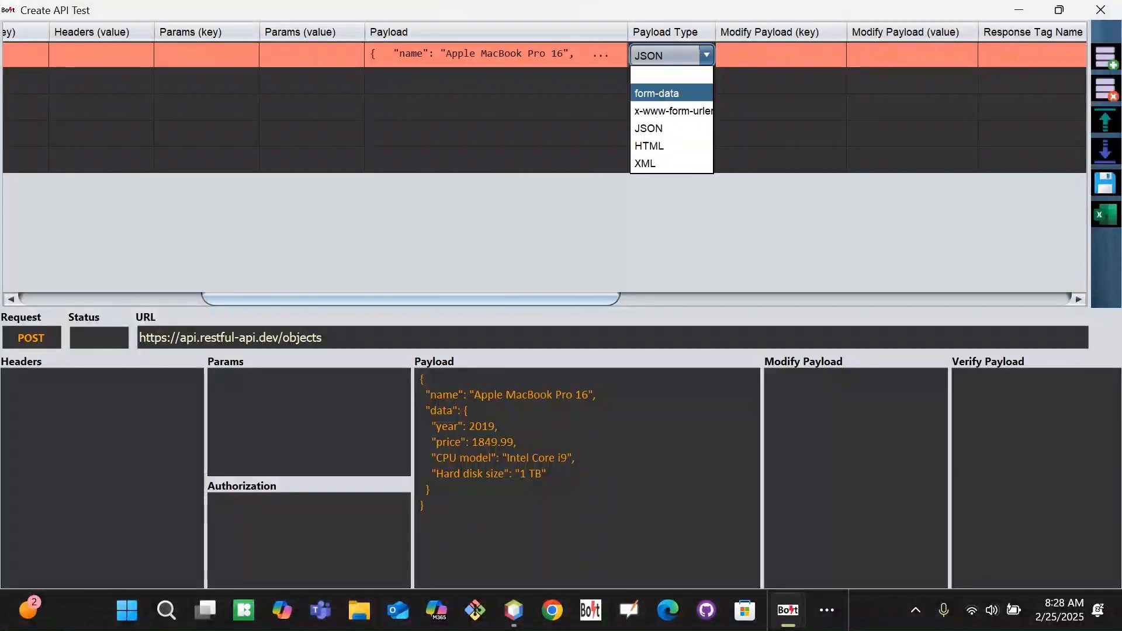
key("Down")
key("Down")
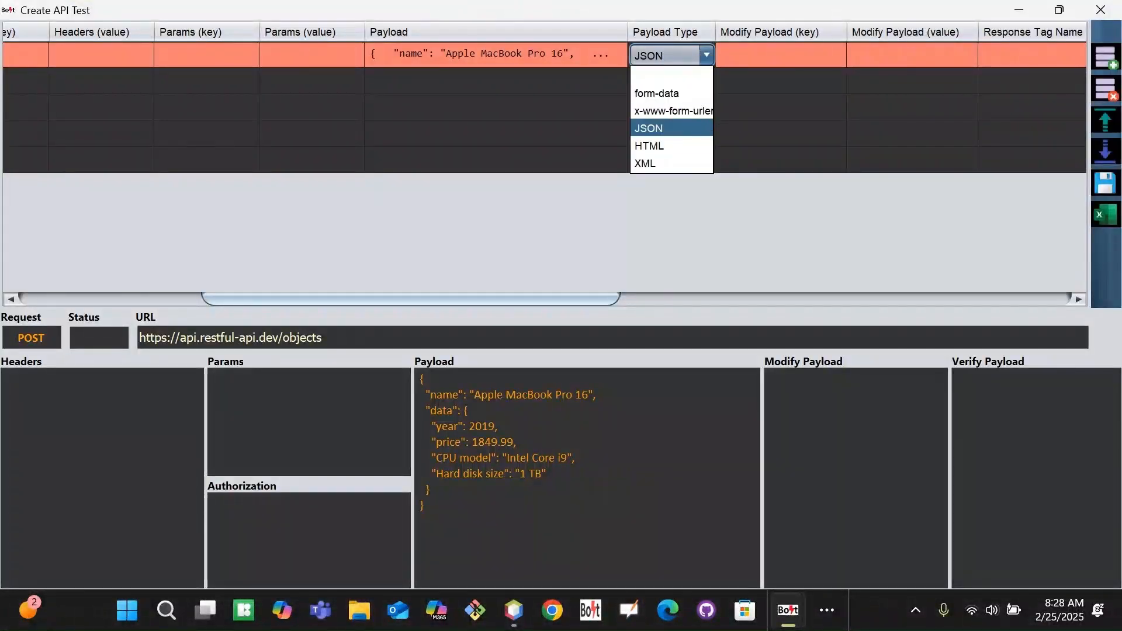
key("Return")
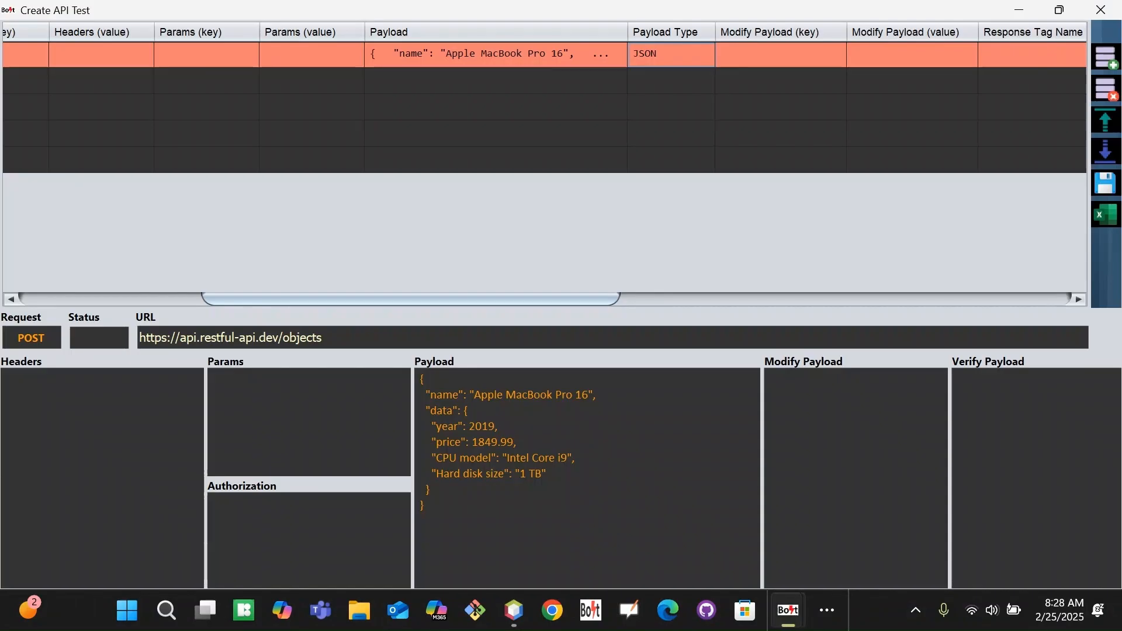
key("Down")
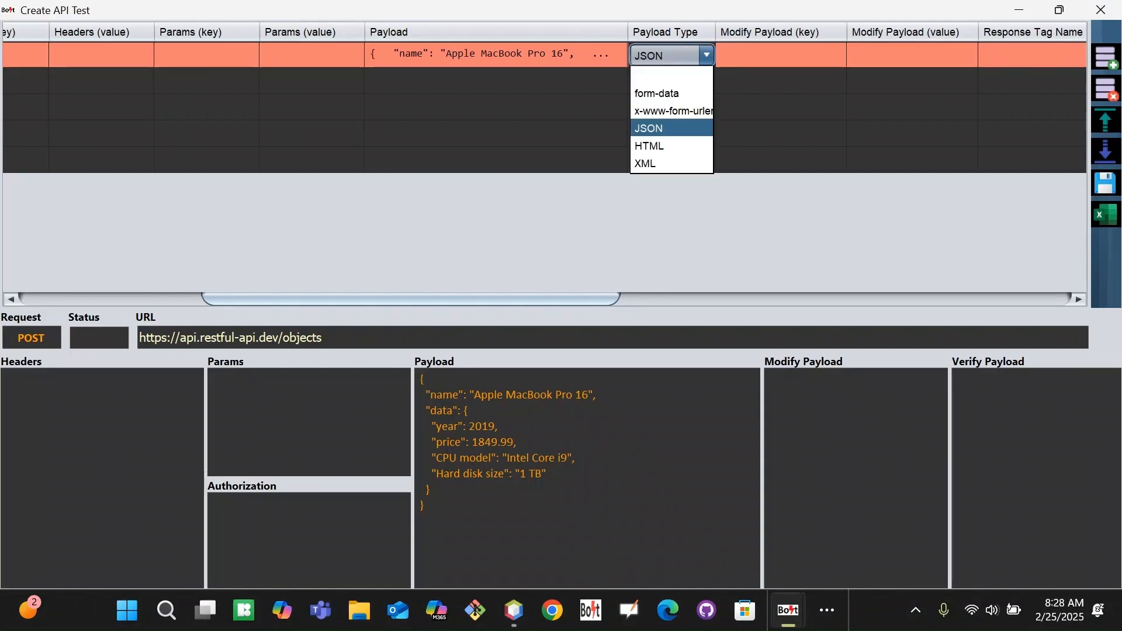
key("Return")
left_click_drag(479, 295, 597, 299)
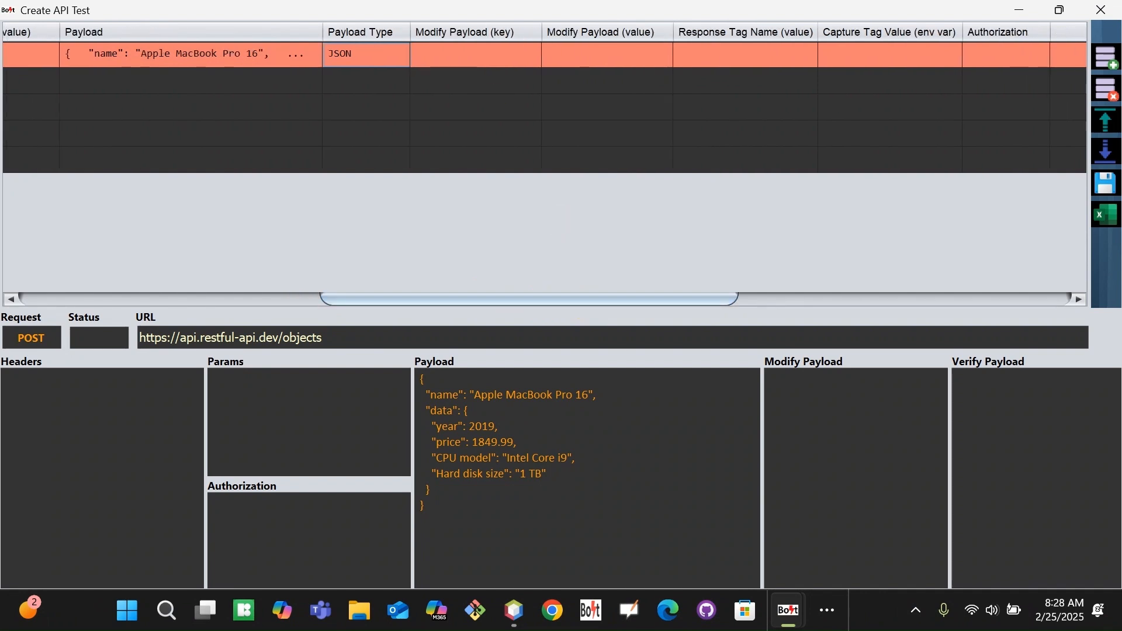
left_click(482, 57)
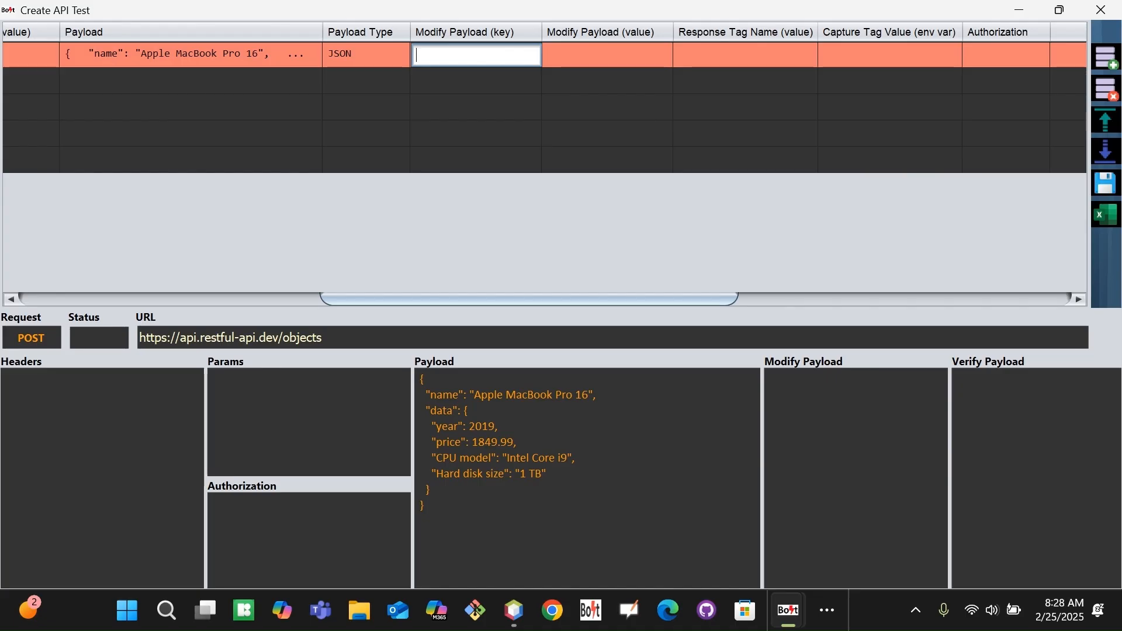
left_click(493, 428)
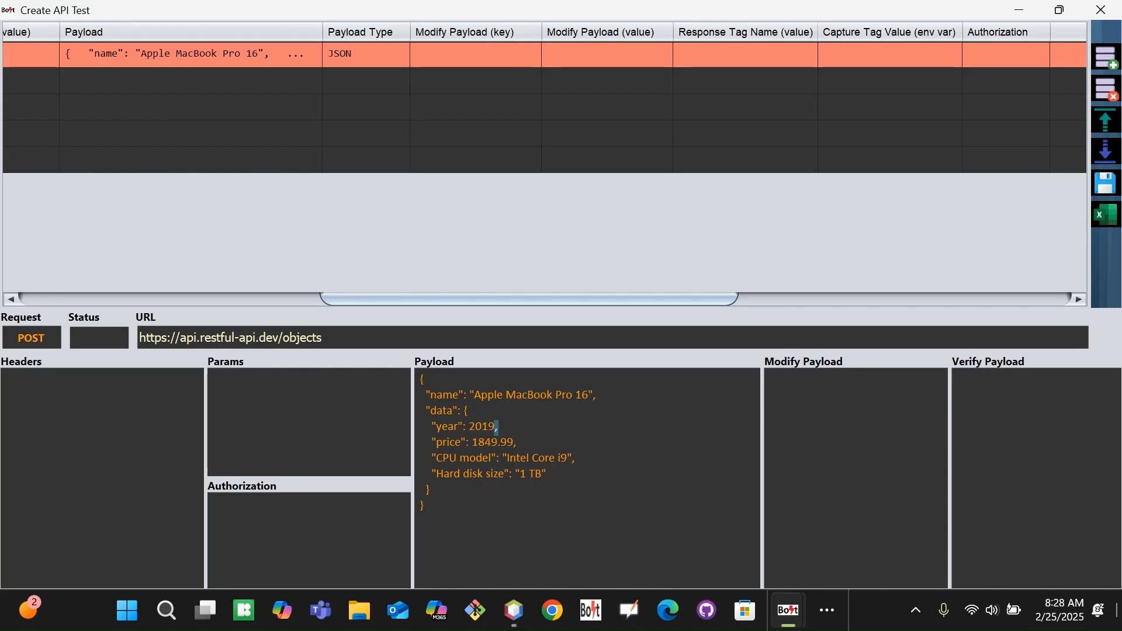
key("BackSpace")
key("BackSpace")
key("BackSpace")
key("BackSpace")
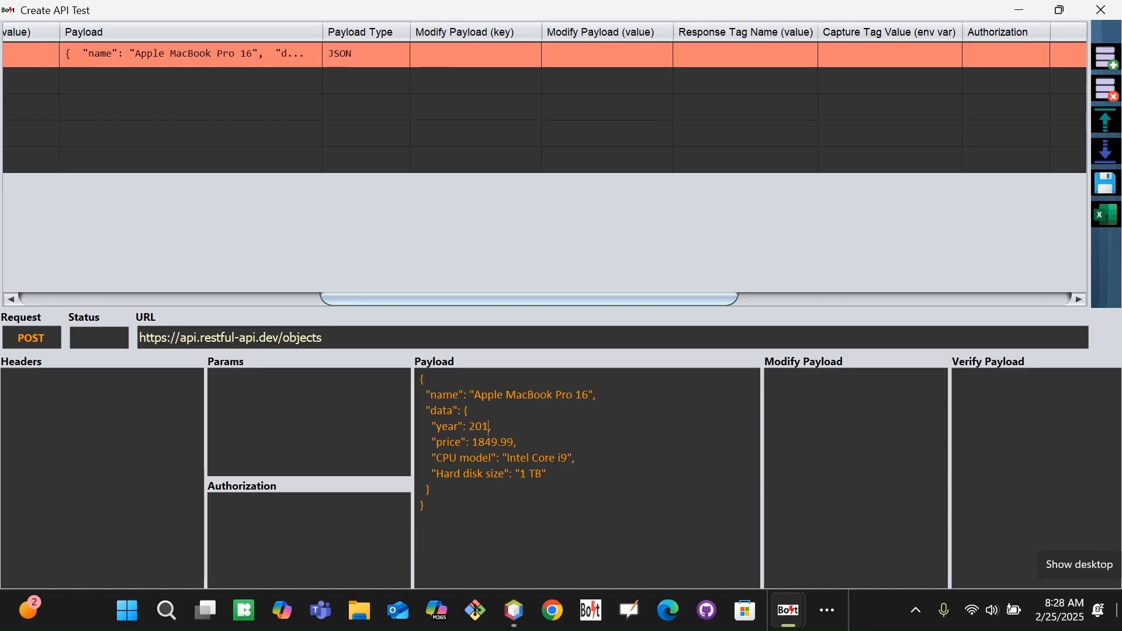
type("2025")
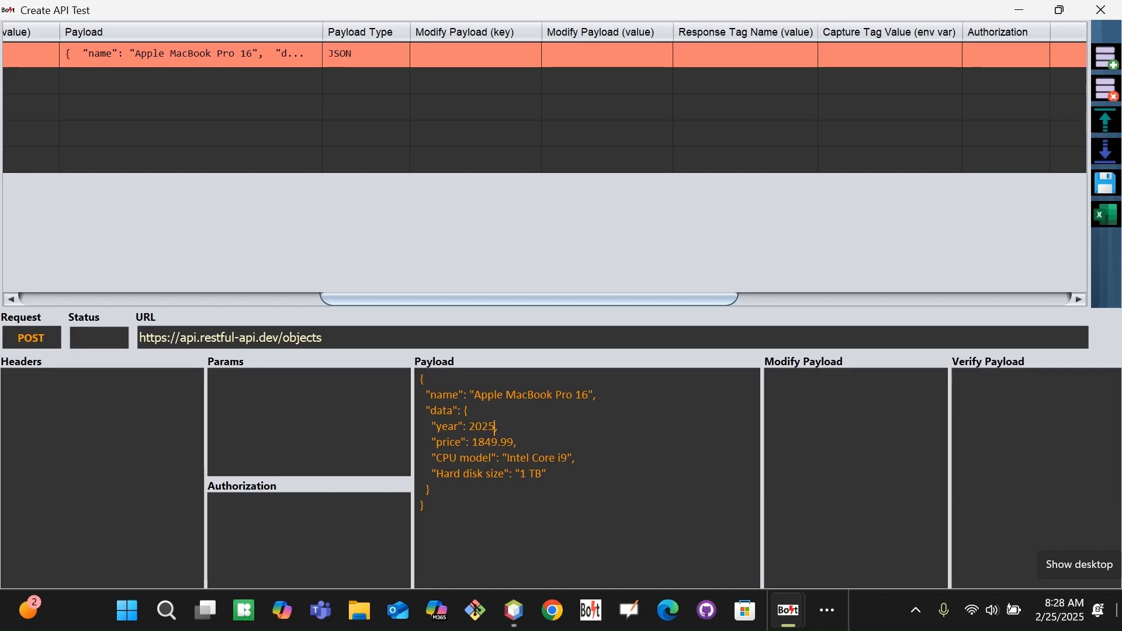
key("BackSpace")
key("BackSpace")
key("BackSpace")
key("BackSpace")
type("2019")
key("BackSpace")
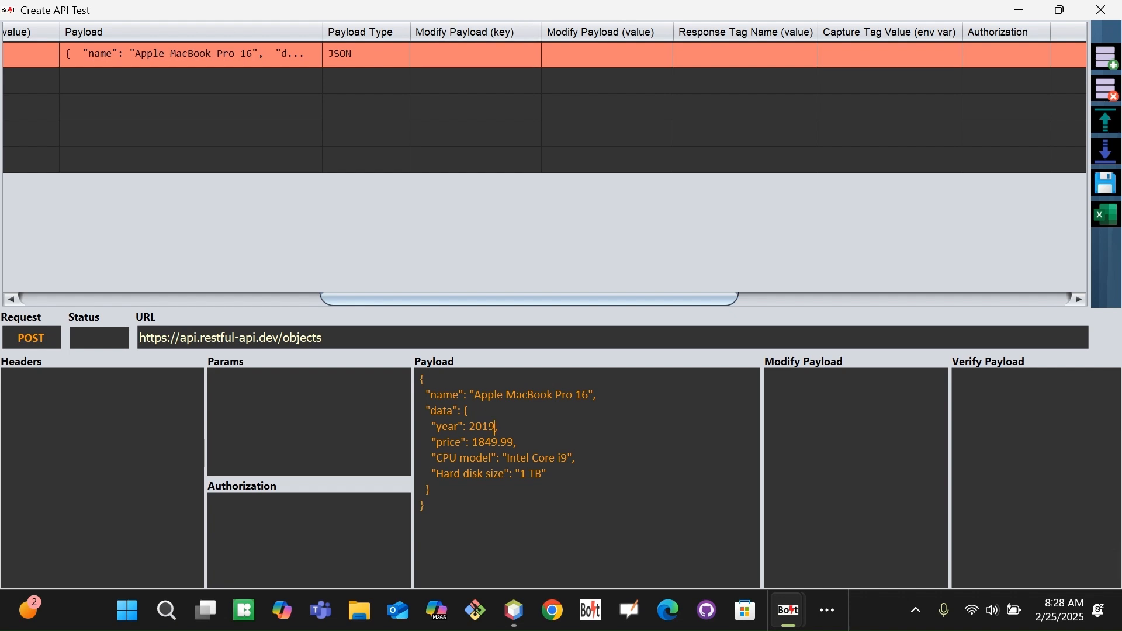
Add a Modify Payload entry on row 100 changing key year to 2025.
double_click(443, 427)
key("ctrl+c")
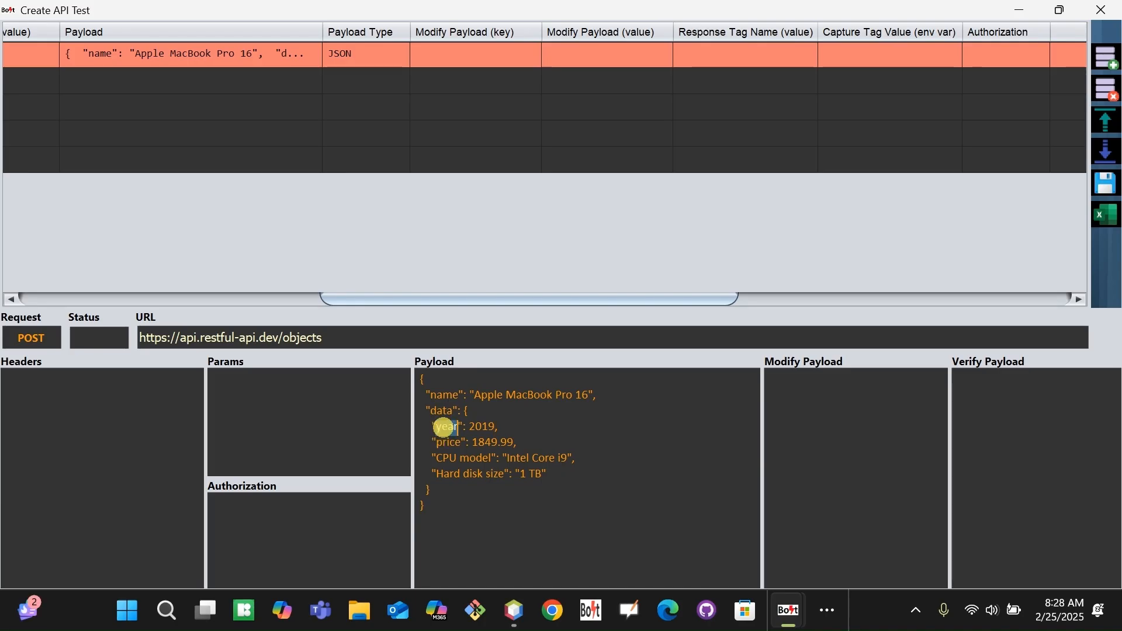
double_click(478, 59)
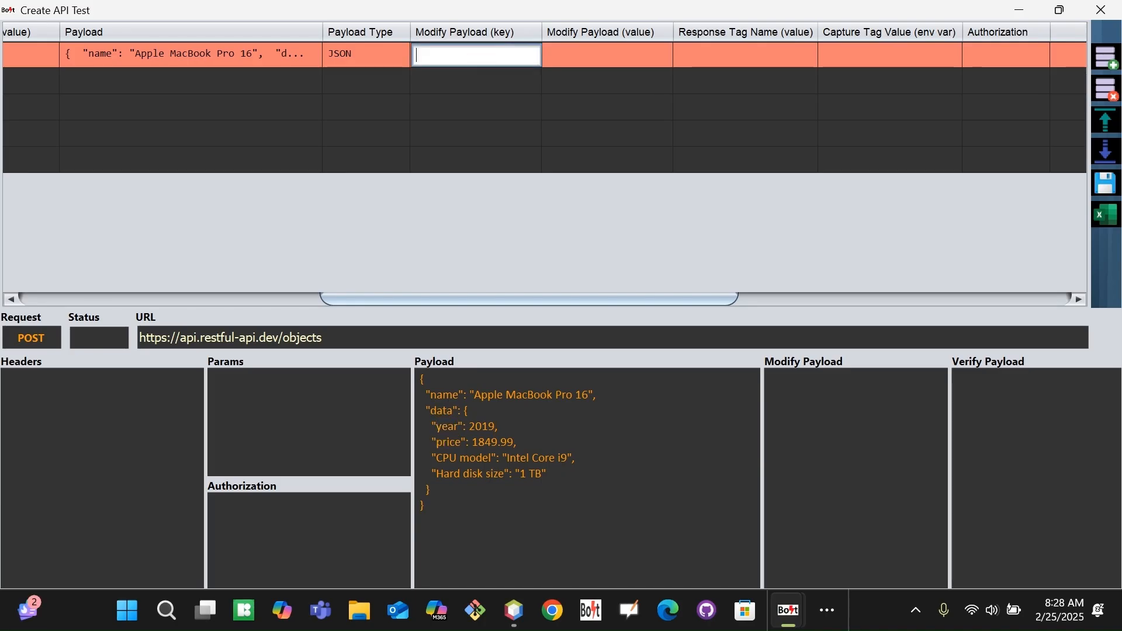
key("ctrl+v")
double_click(571, 55)
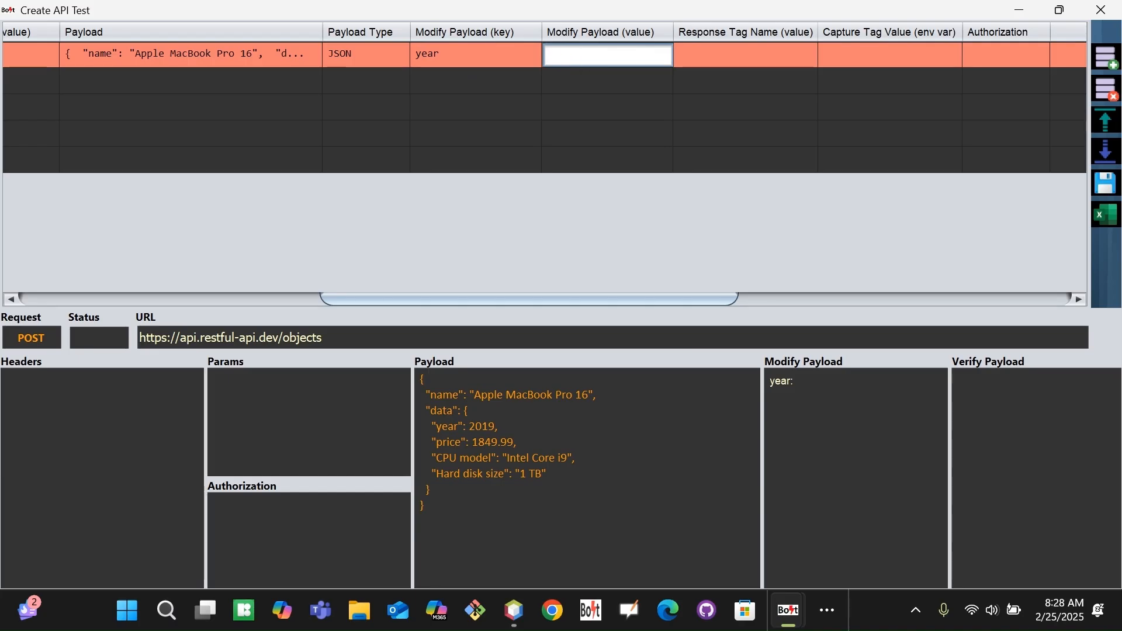
type("2015")
key("Tab")
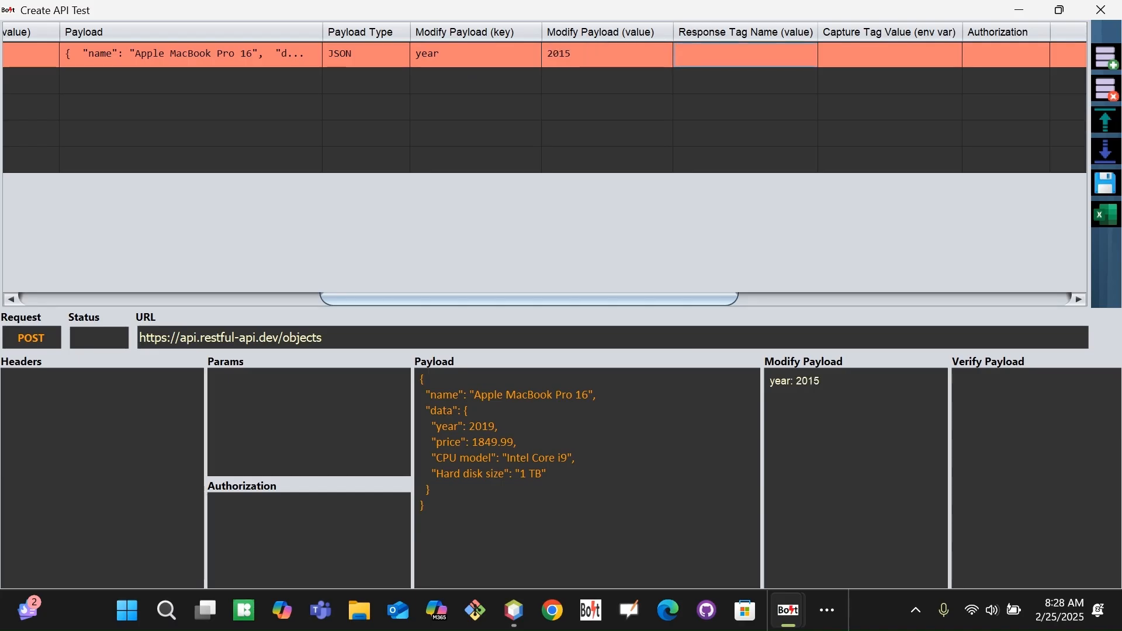
double_click(609, 55)
key("BackSpace")
key("BackSpace")
type("25")
key("Tab")
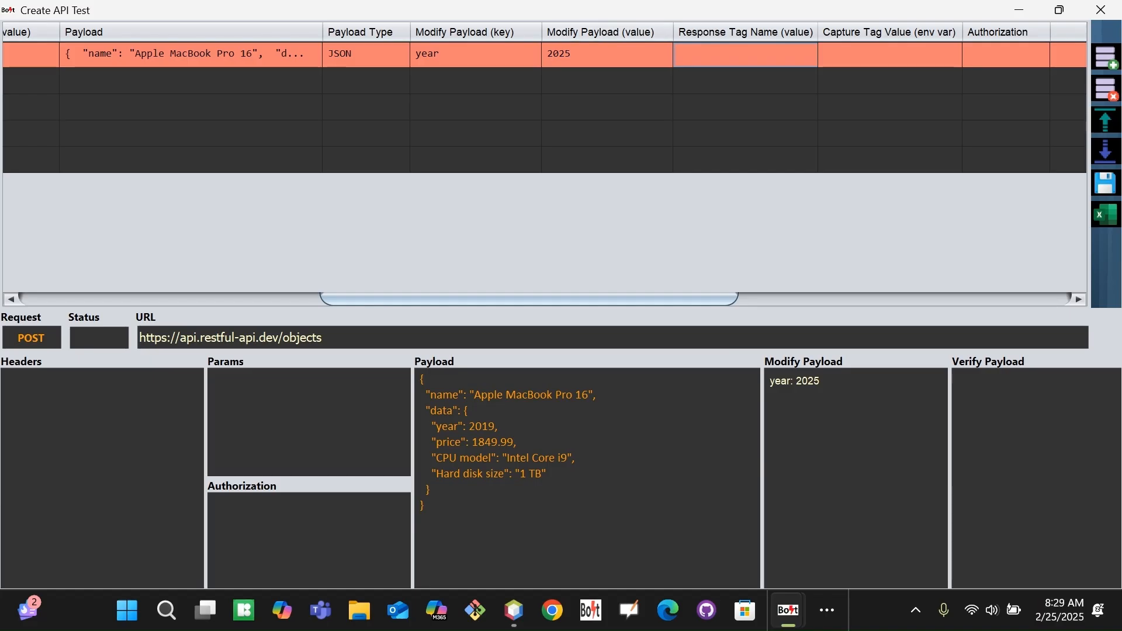
key("alt+Tab")
key("alt+Tab")
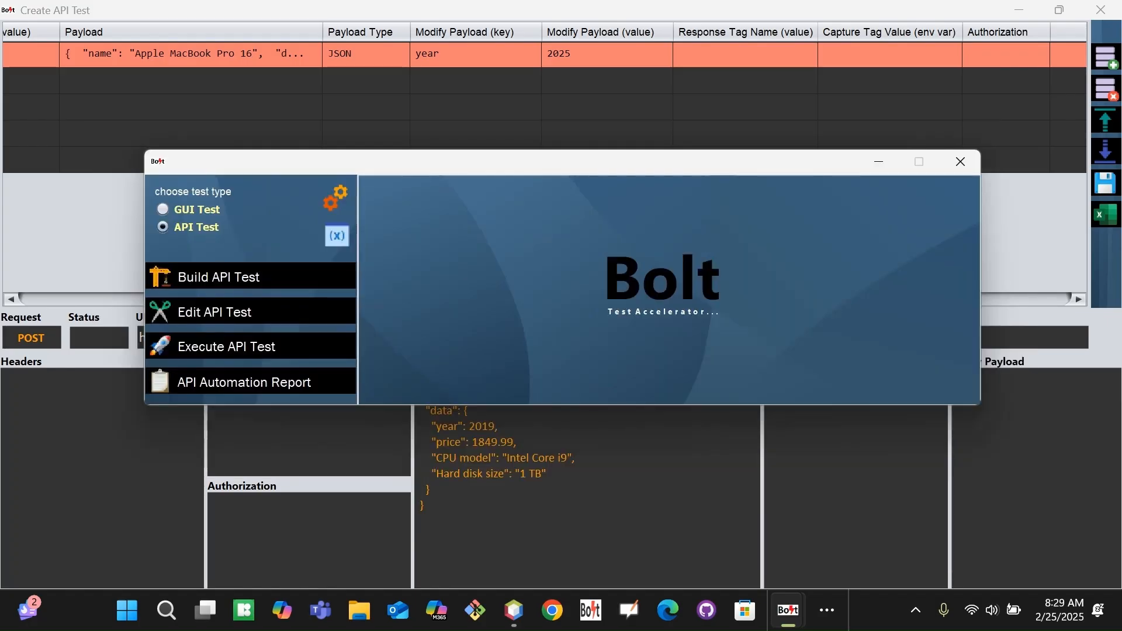
Open the Environment Variable List and delete the uid, obj_id and year variables.
left_click(337, 236)
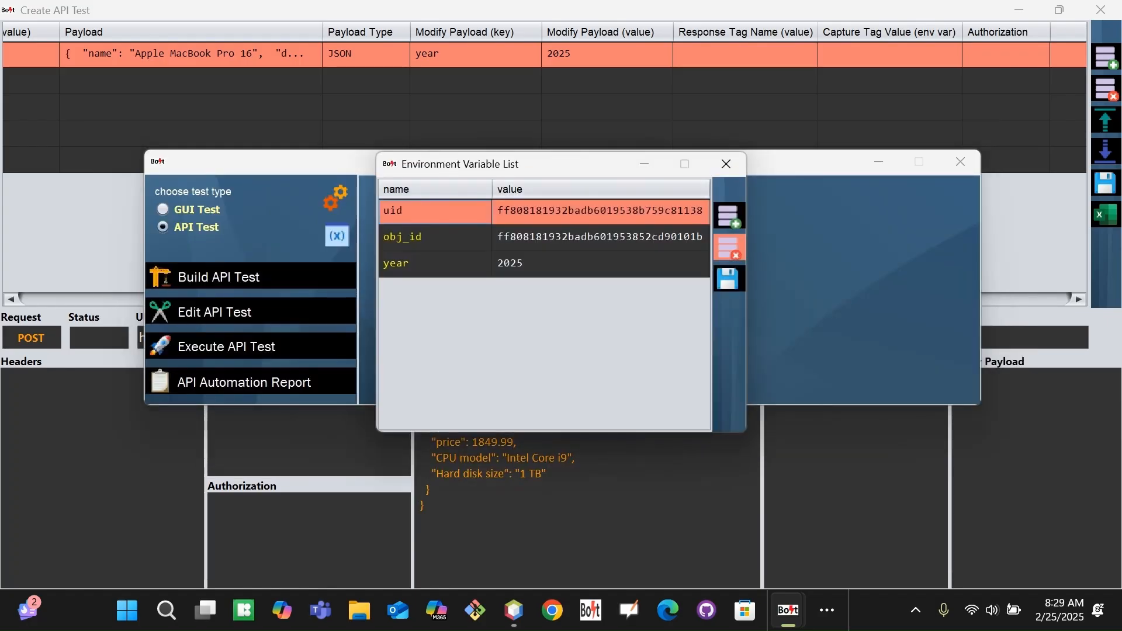
left_click(728, 247)
left_click(728, 248)
left_click(729, 248)
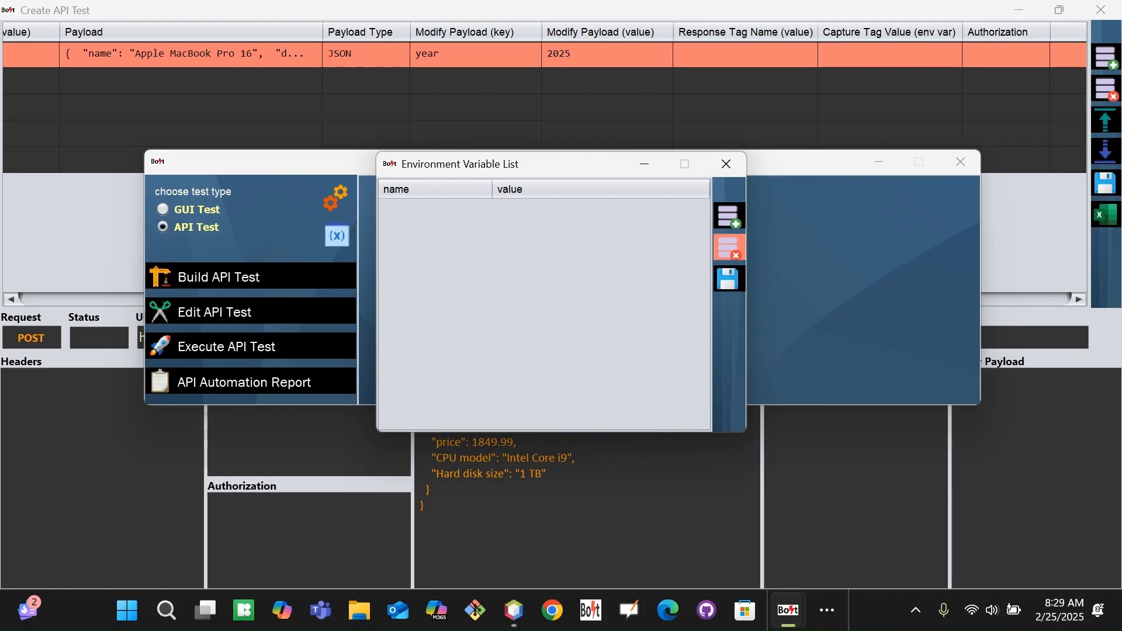
Add a new environment variable named product_year.
left_click(728, 216)
double_click(421, 211)
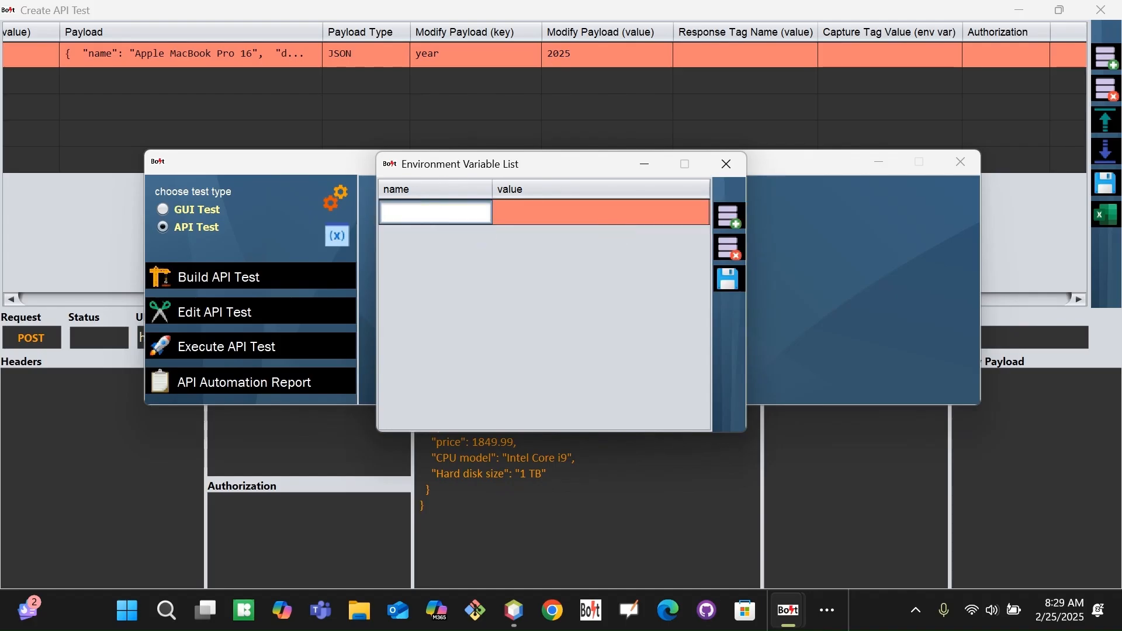
type("ye")
key("BackSpace")
key("BackSpace")
type("prdo")
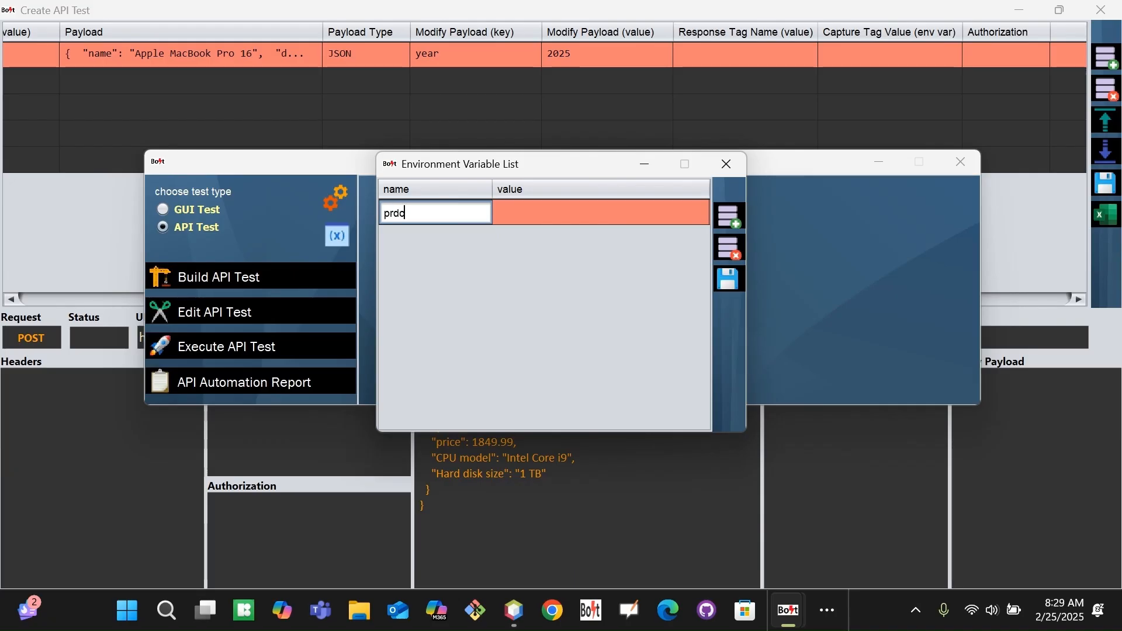
key("BackSpace")
key("BackSpace")
type("oduct_year")
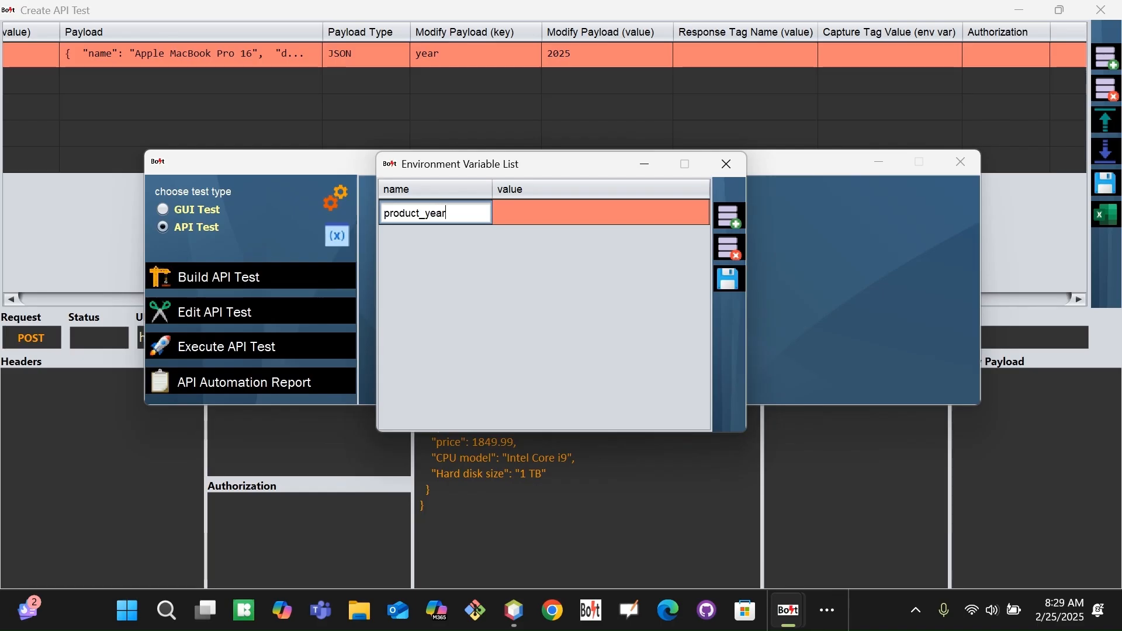
key("ctrl+a")
Set product_year's value to 2025 and save the variable list.
double_click(551, 213)
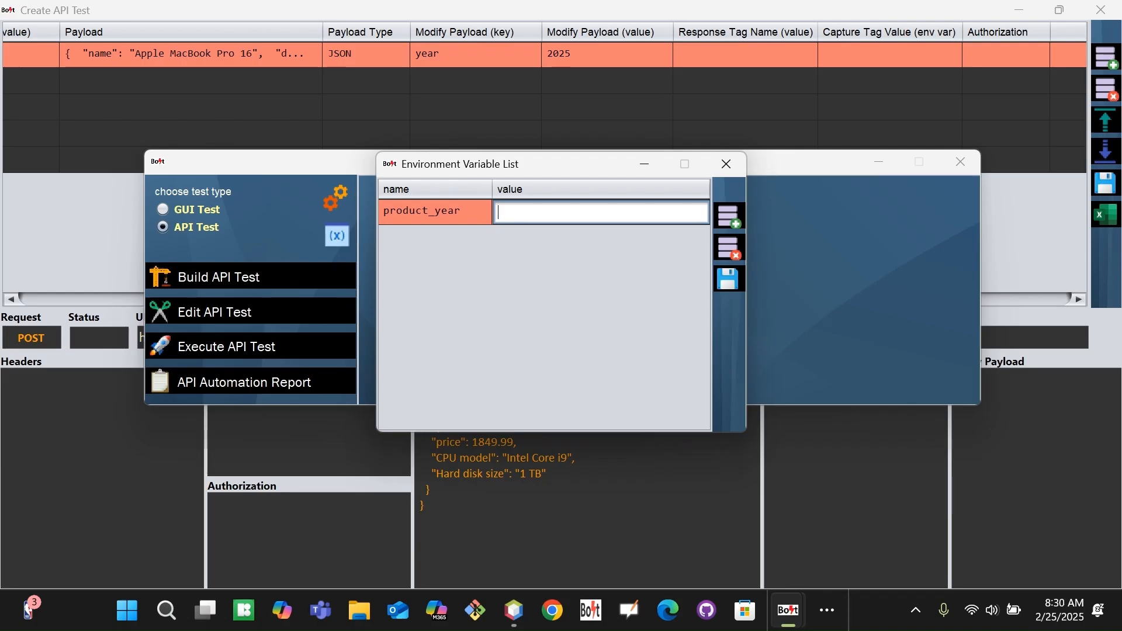
type("2025")
double_click(462, 212)
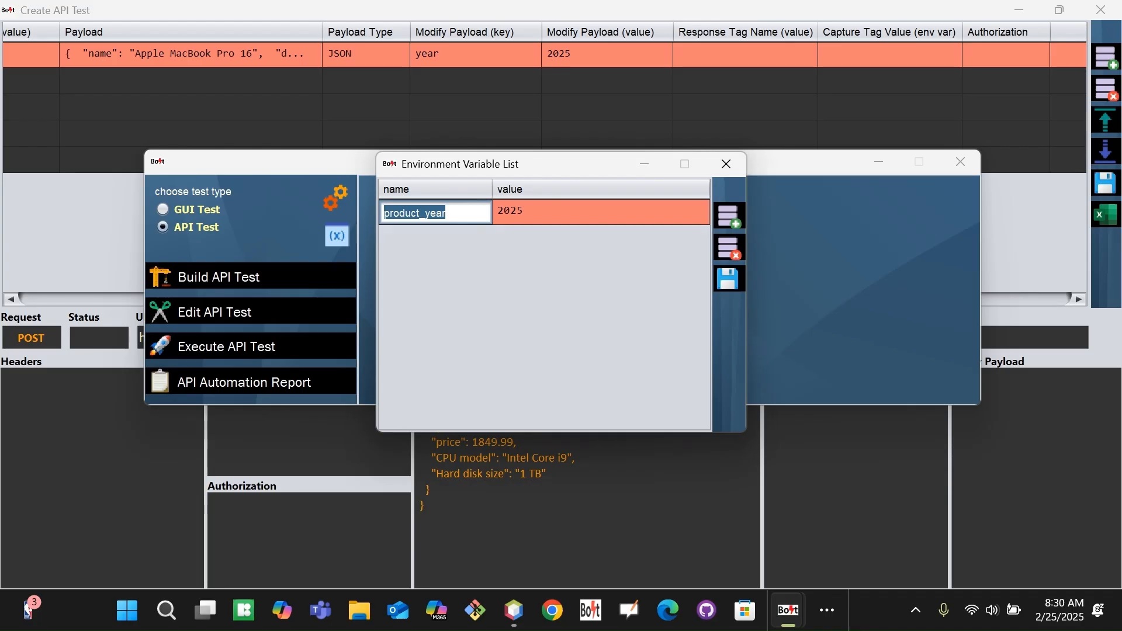
left_click(624, 215)
left_click(728, 279)
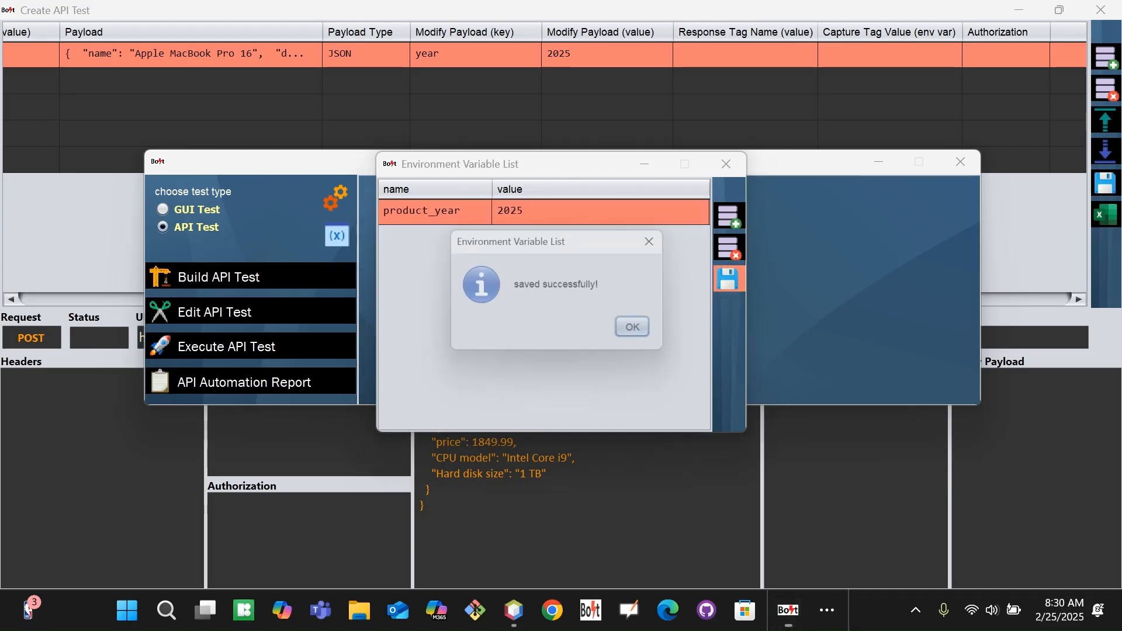
left_click(643, 331)
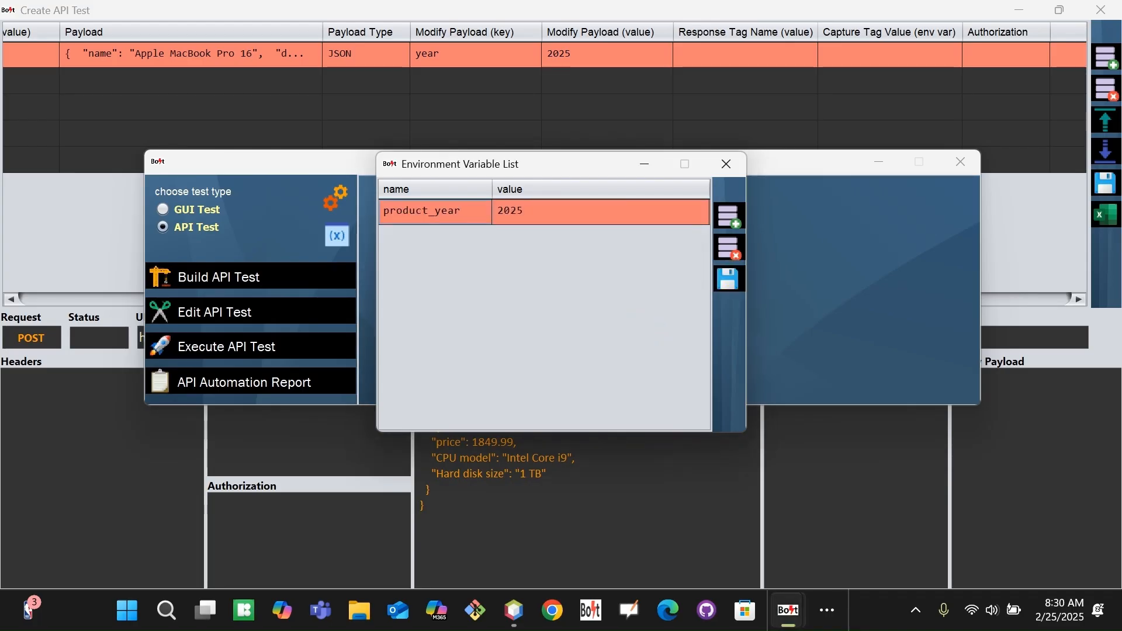
double_click(609, 55)
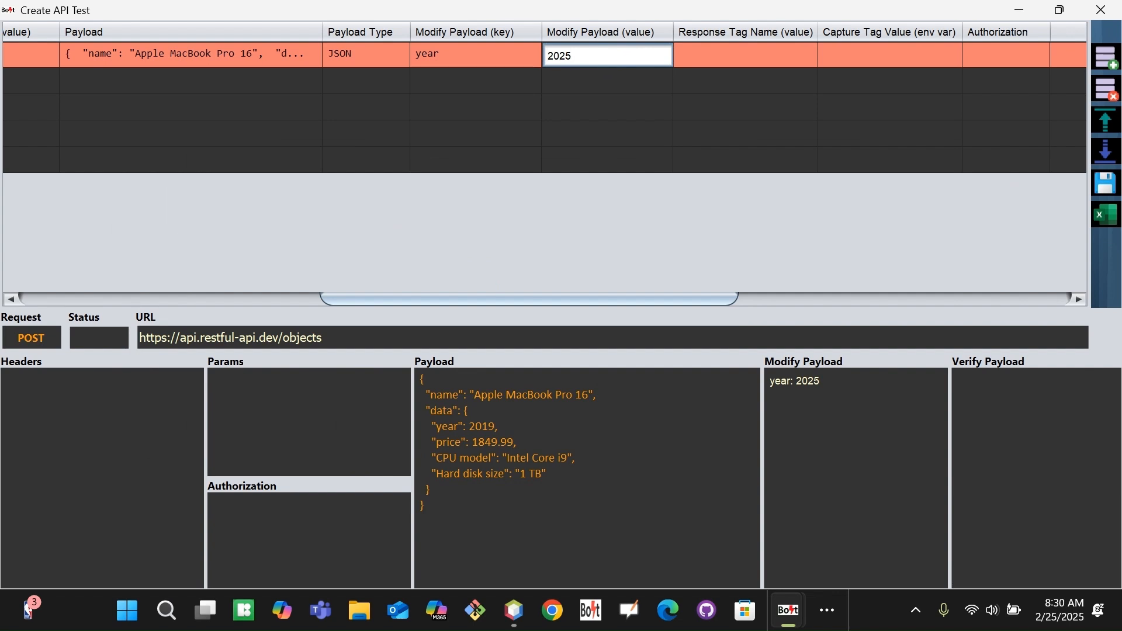
Replace row 100's modify payload value 2025 with {product_year}.
key("Delete")
key("Delete")
key("Delete")
key("Delete")
type("{product_year}")
key("Tab")
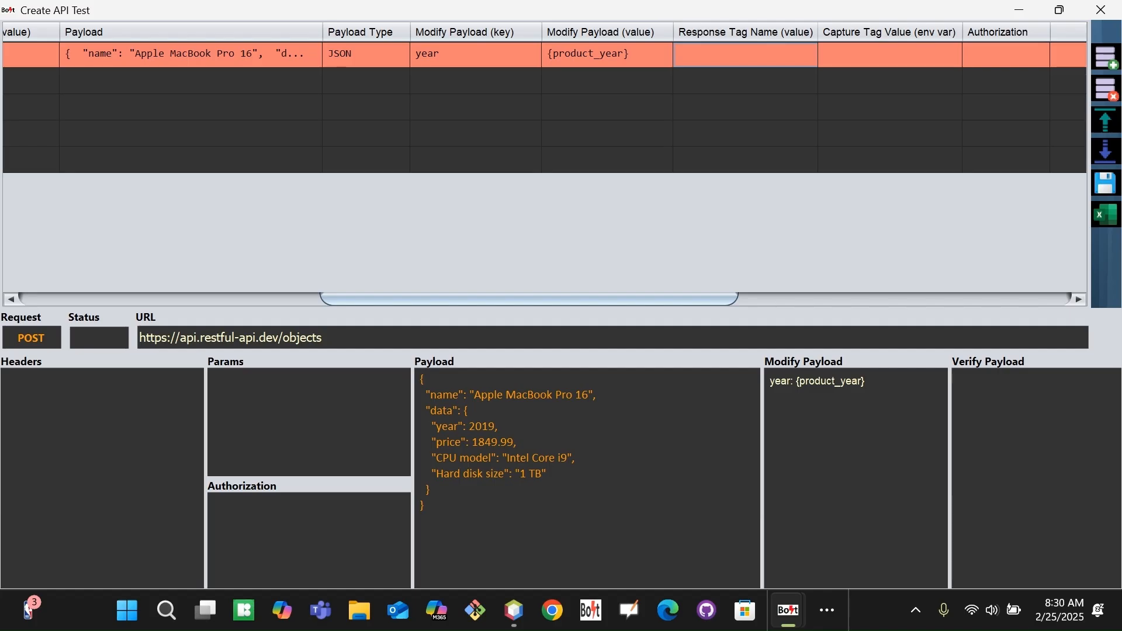
left_click_drag(635, 301, 761, 302)
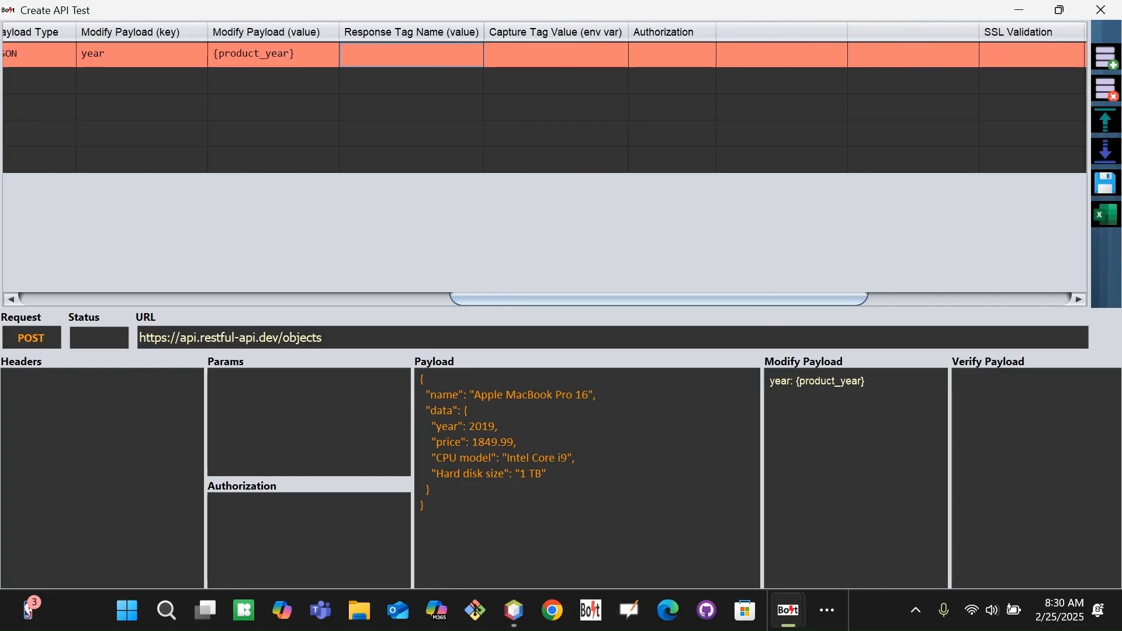
left_click_drag(656, 299, 699, 298)
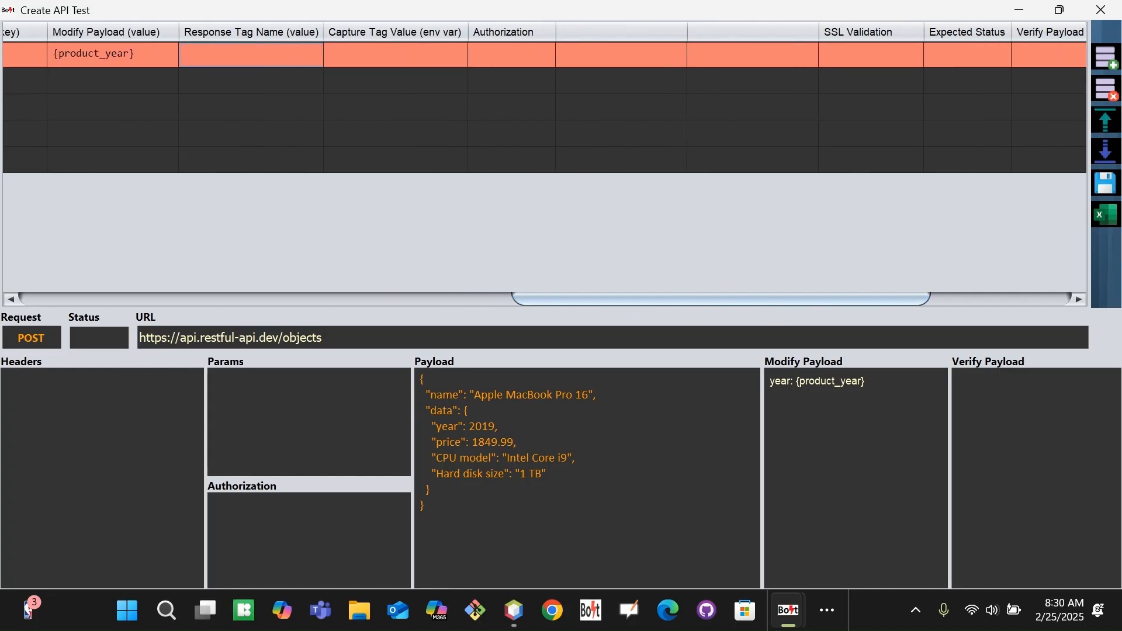
Leave the POST row's Authorization set to the blank option.
left_click(547, 57)
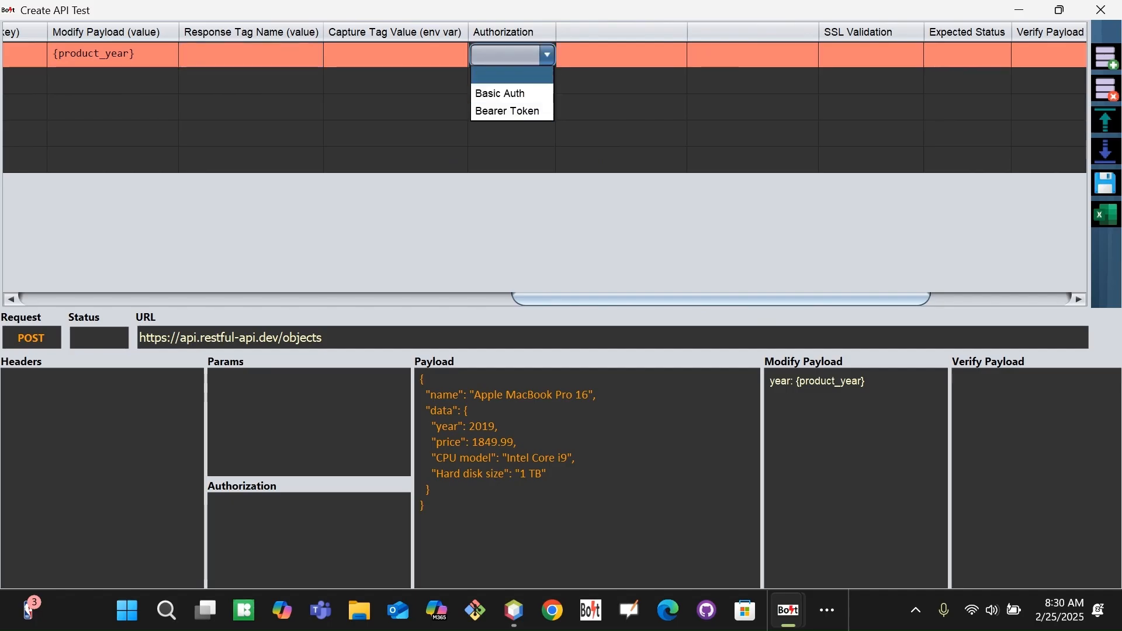
key("Down")
key("Down")
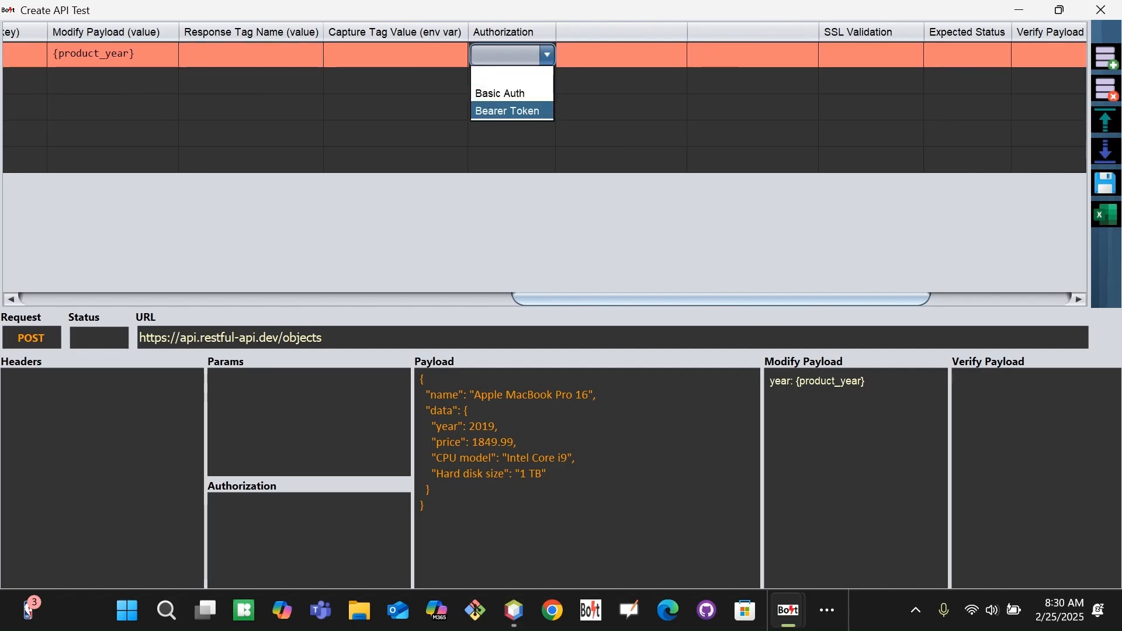
key("Up")
key("Down")
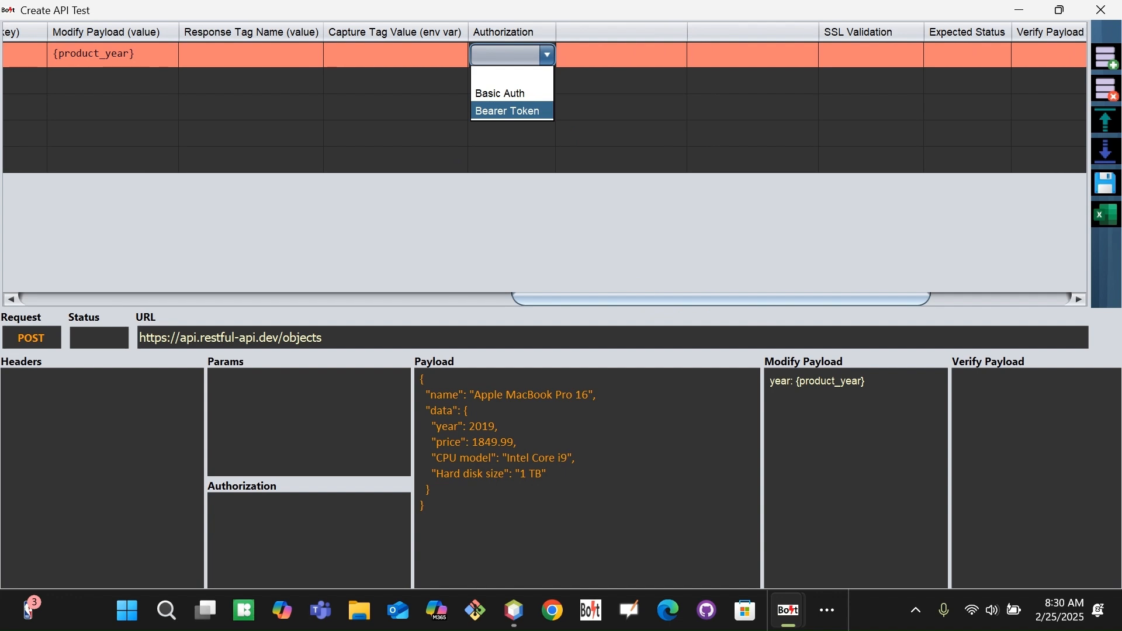
key("Up")
key("Up")
key("Down")
key("Down")
key("Up")
key("Up")
left_click(519, 76)
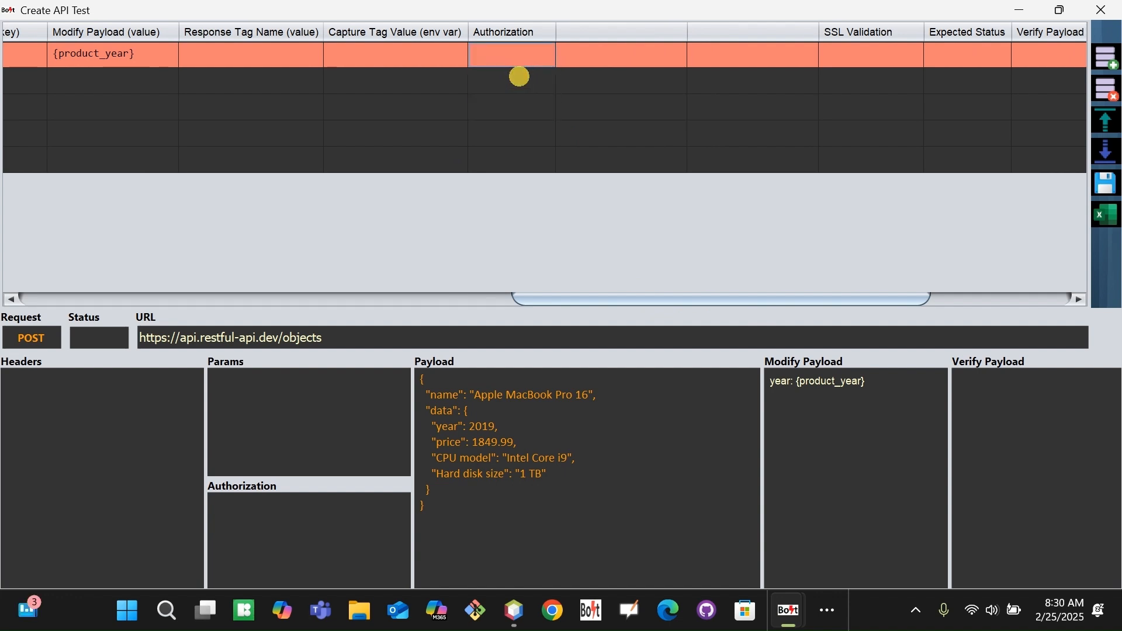
Enter 200 as row 100's Expected Status.
left_click_drag(555, 299, 719, 299)
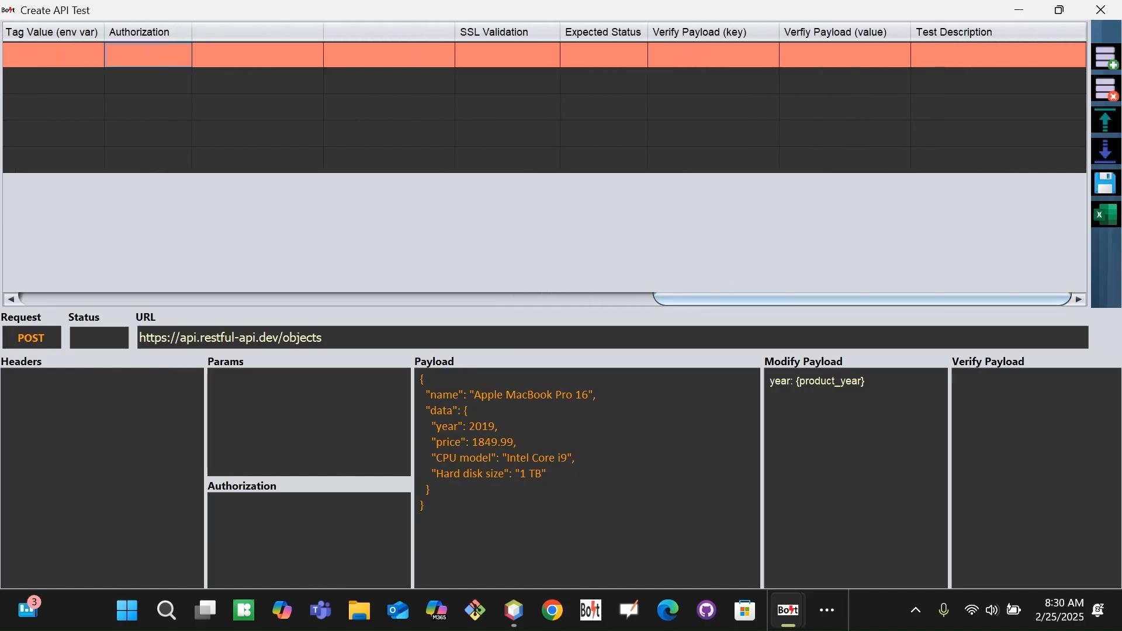
left_click(599, 57)
type("200")
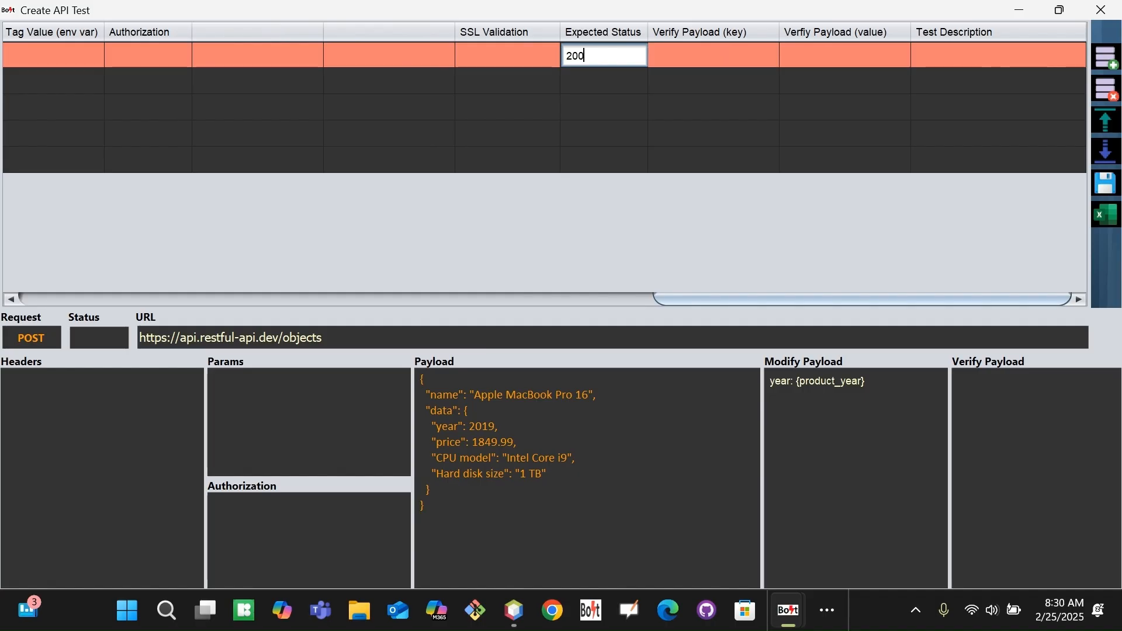
key("Tab")
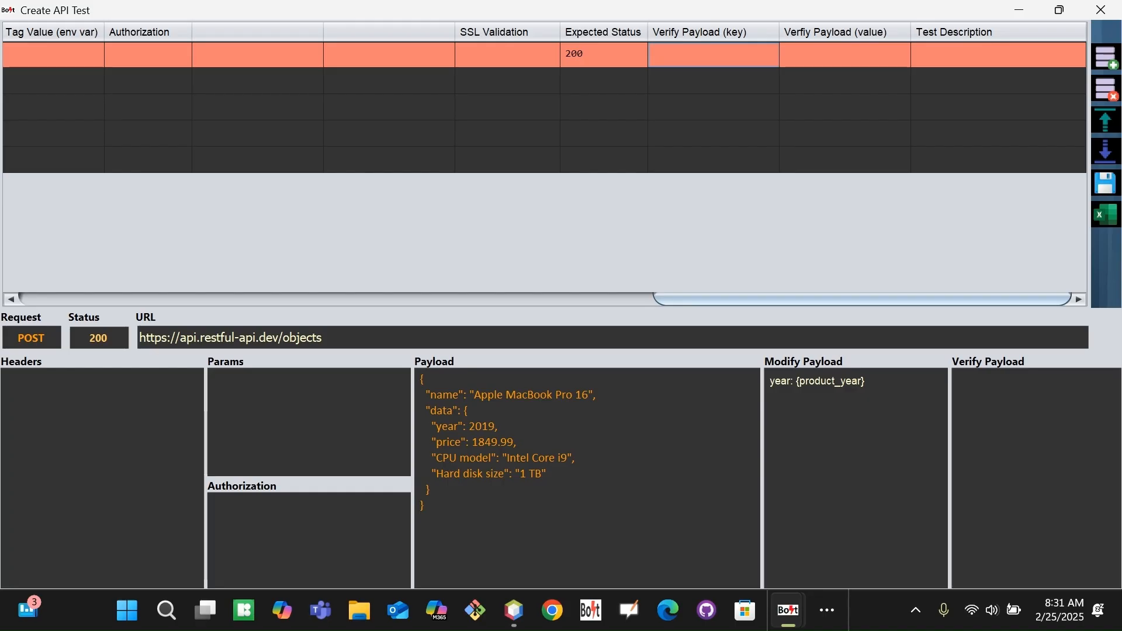
Describe POST test 100 as 'Create Product'.
double_click(967, 55)
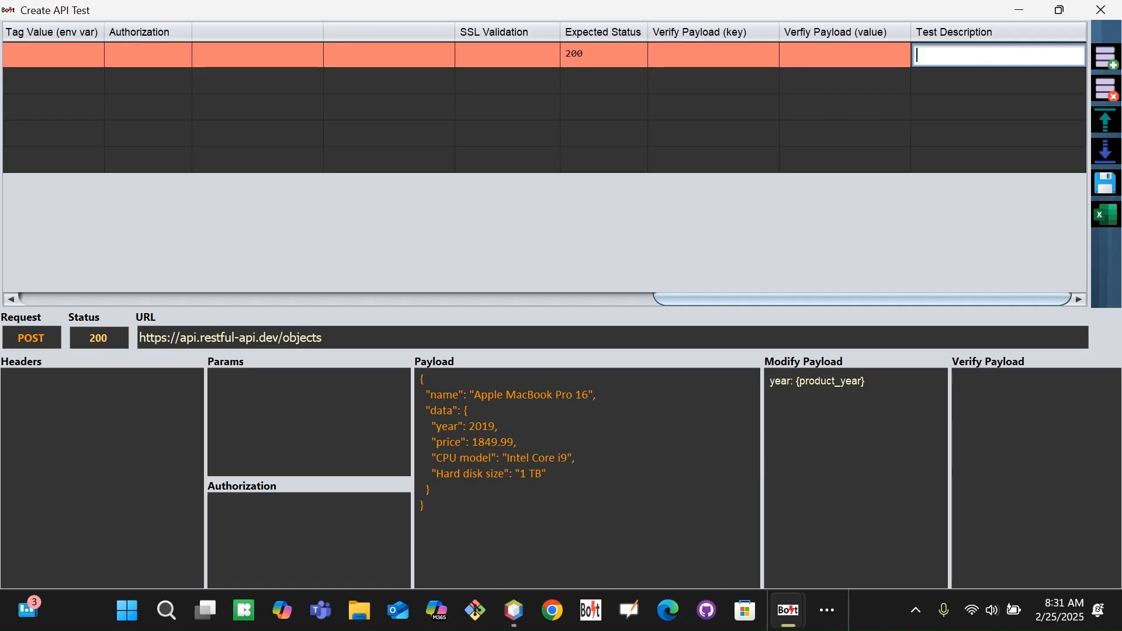
type("Create ")
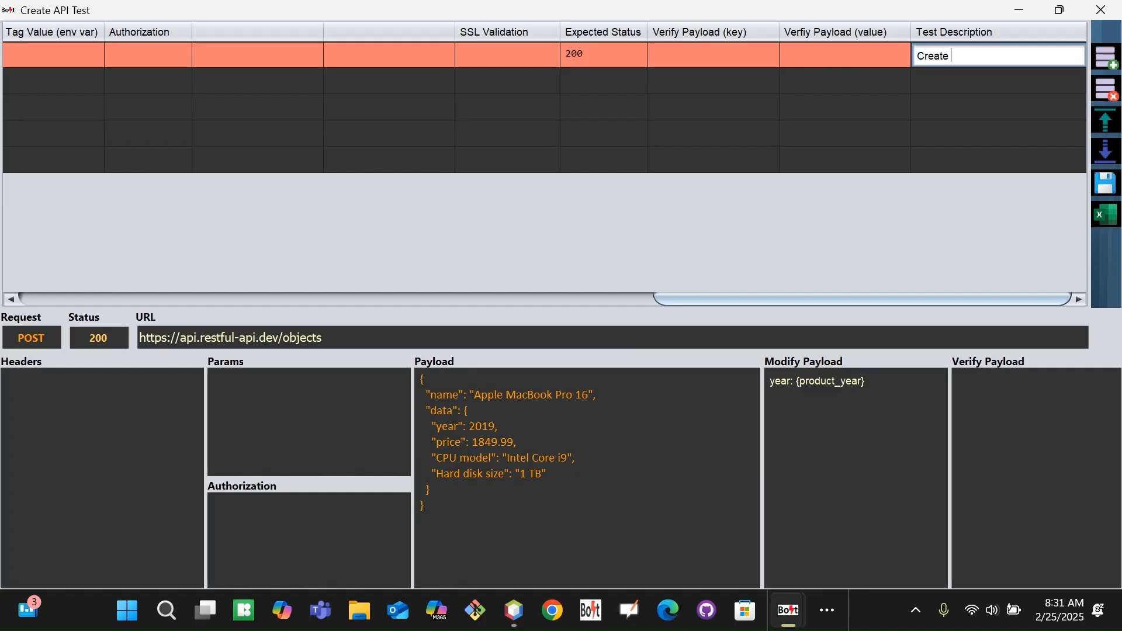
type("Product")
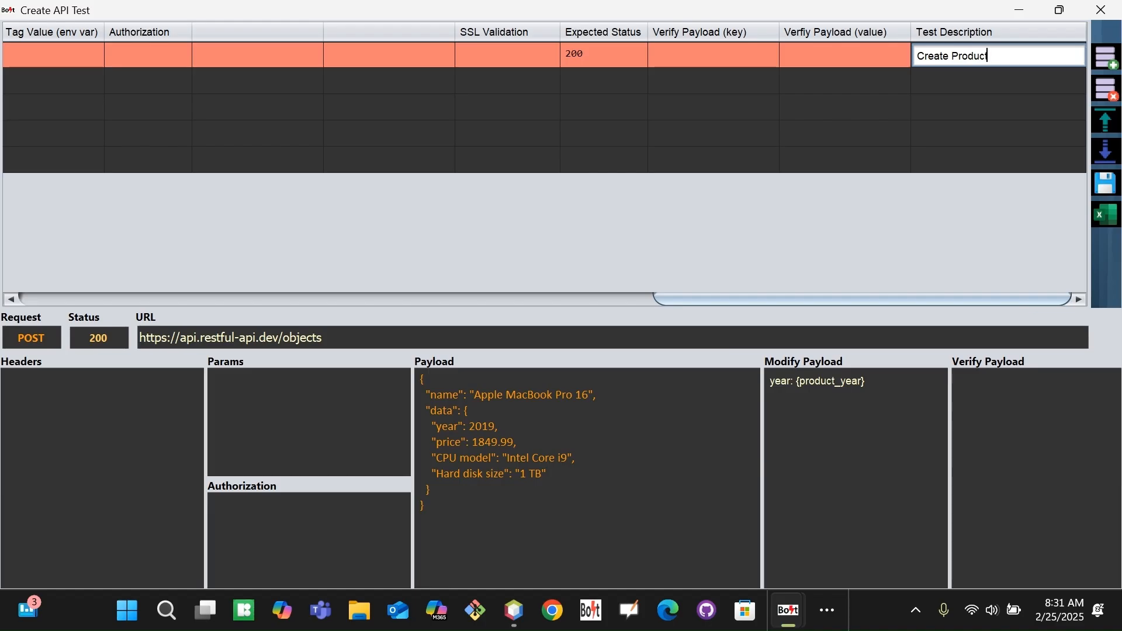
key("Tab")
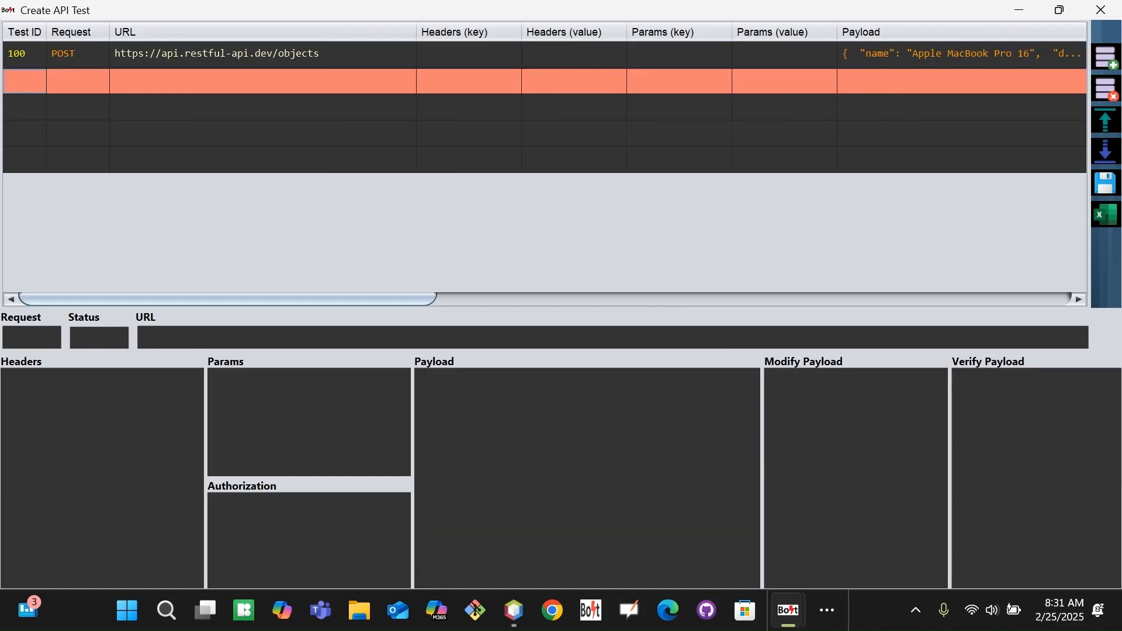
Check the environment variables and Chrome's SINGLE OBJECT example, then start the second row's Test ID.
left_click_drag(327, 299, 256, 299)
key("ctrl+e")
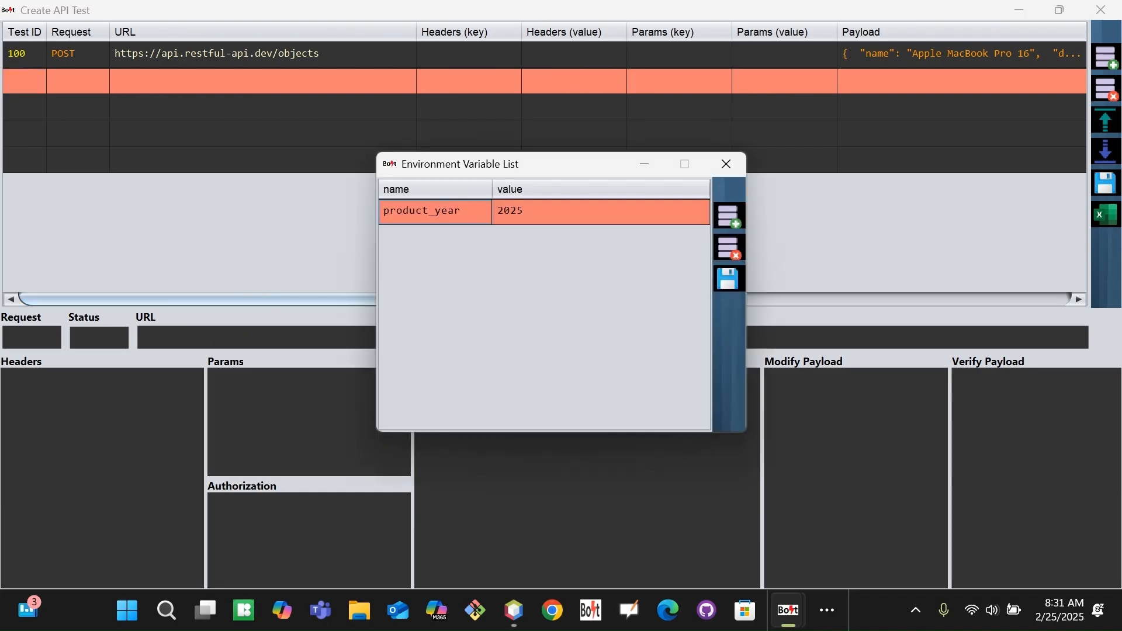
key("alt+Tab")
key("alt+Tab")
key("alt+Tab")
key("alt+Tab")
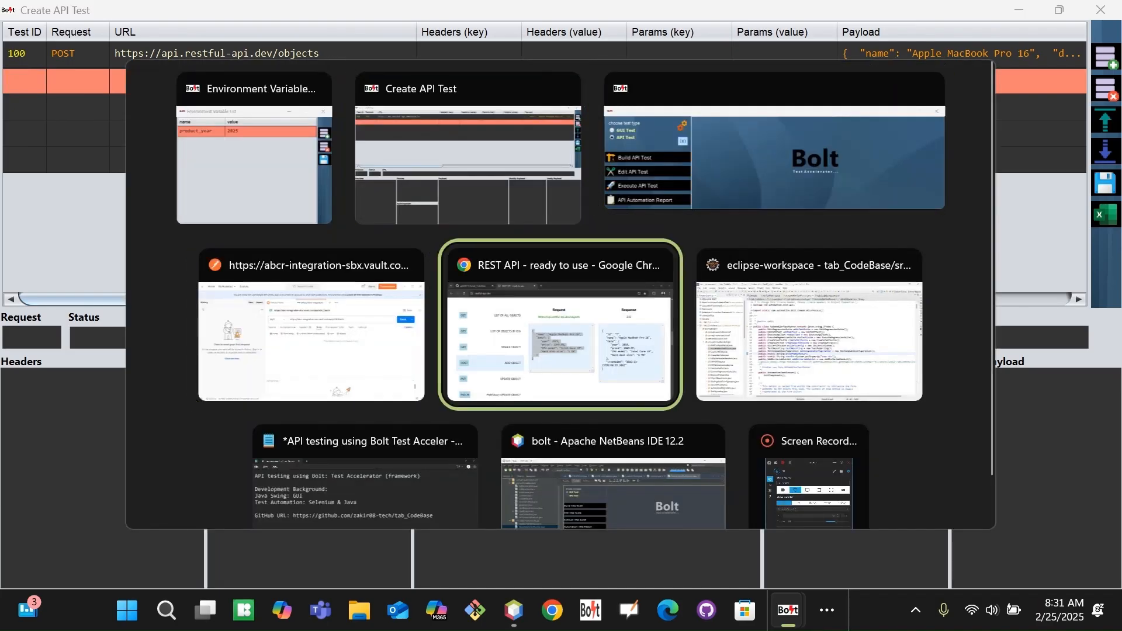
left_click(224, 330)
left_click_drag(267, 325, 369, 325)
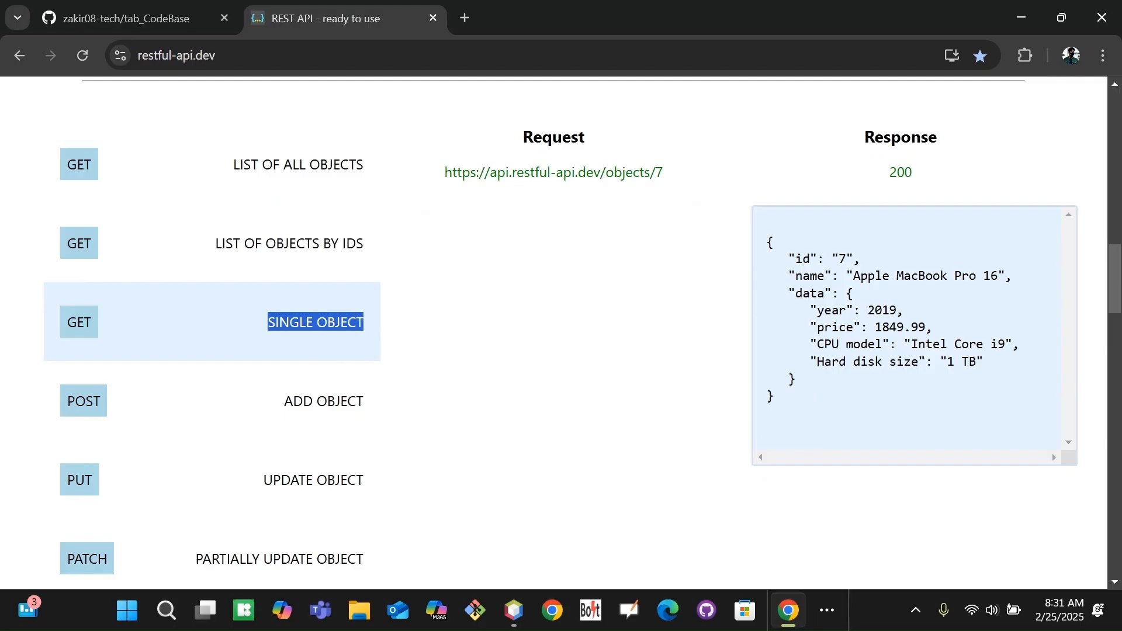
left_click(368, 325)
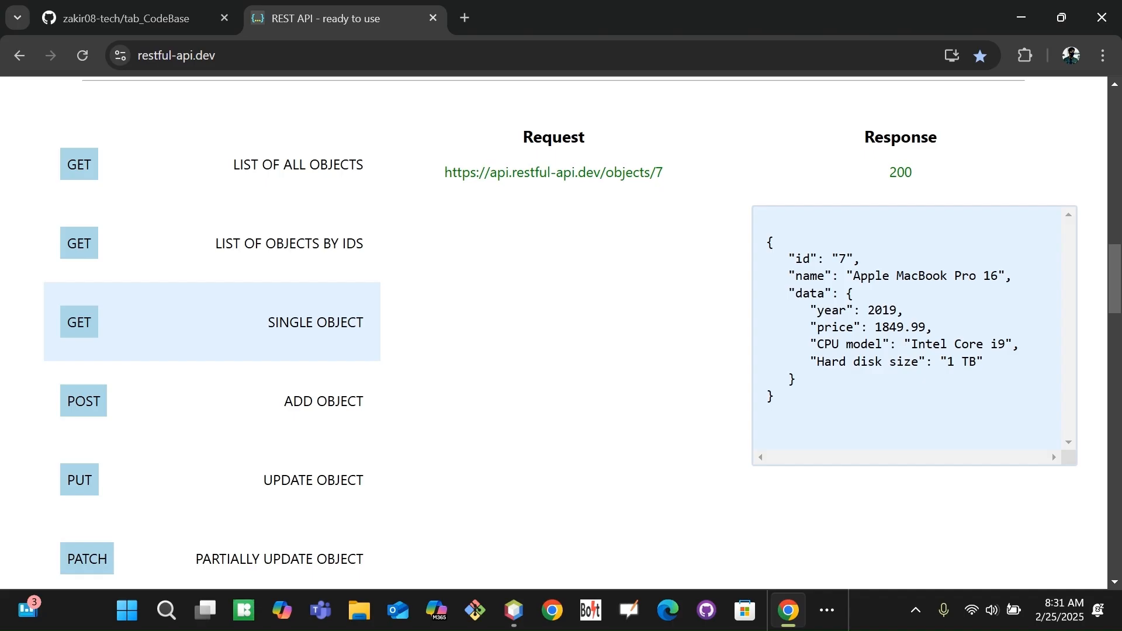
key("alt+Tab")
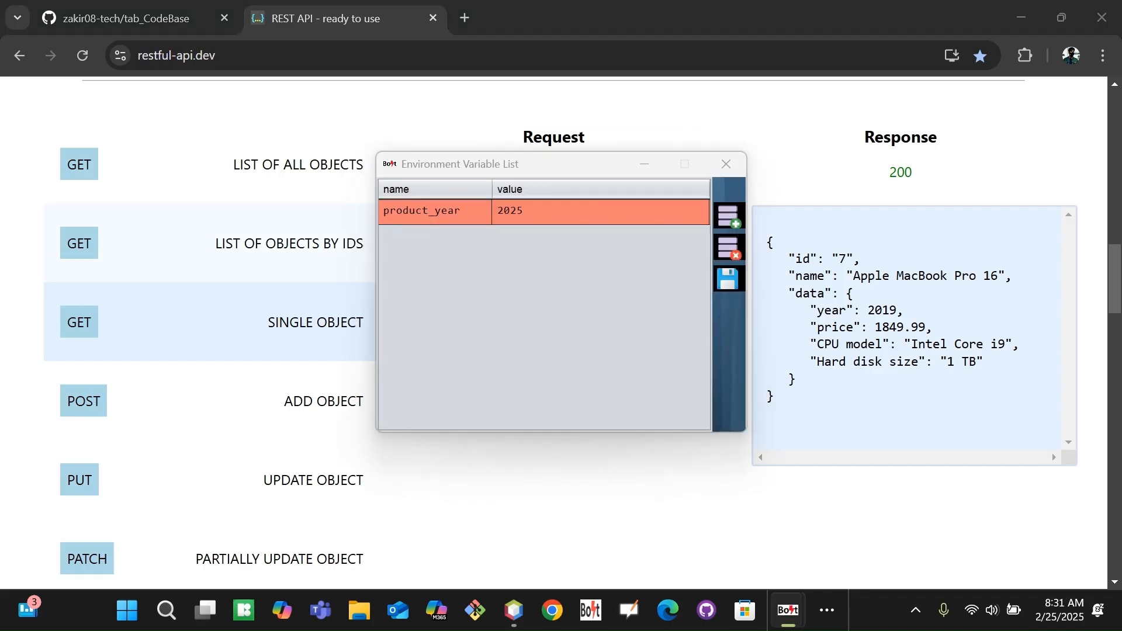
key("alt+Tab")
key("Tab")
double_click(25, 81)
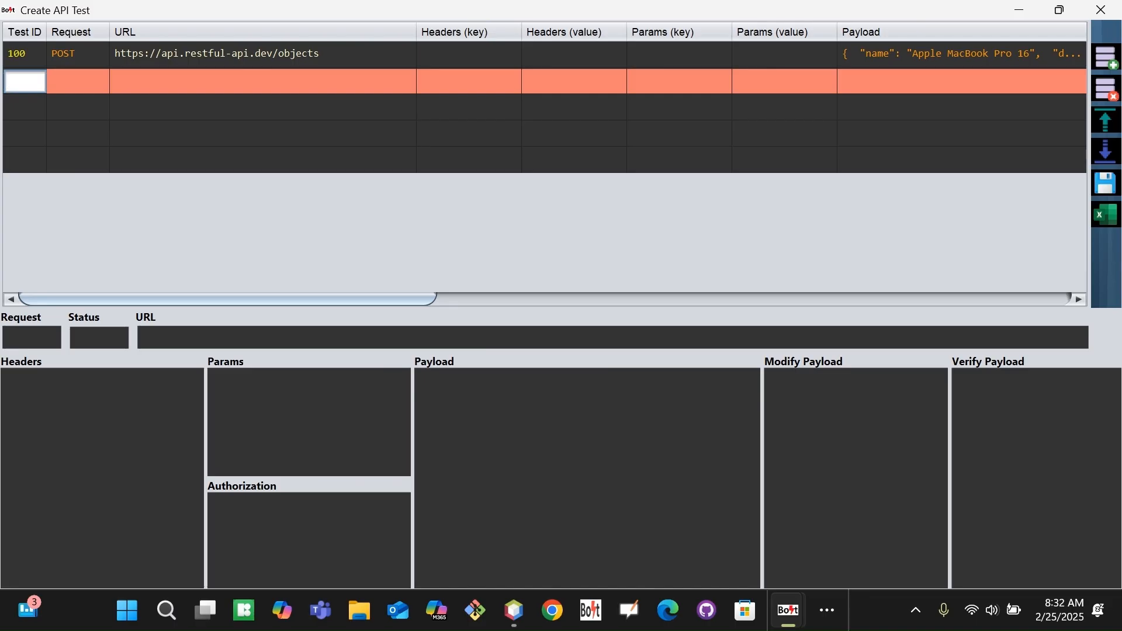
Make the second row test 101 with a GET request.
type("101")
left_click(98, 84)
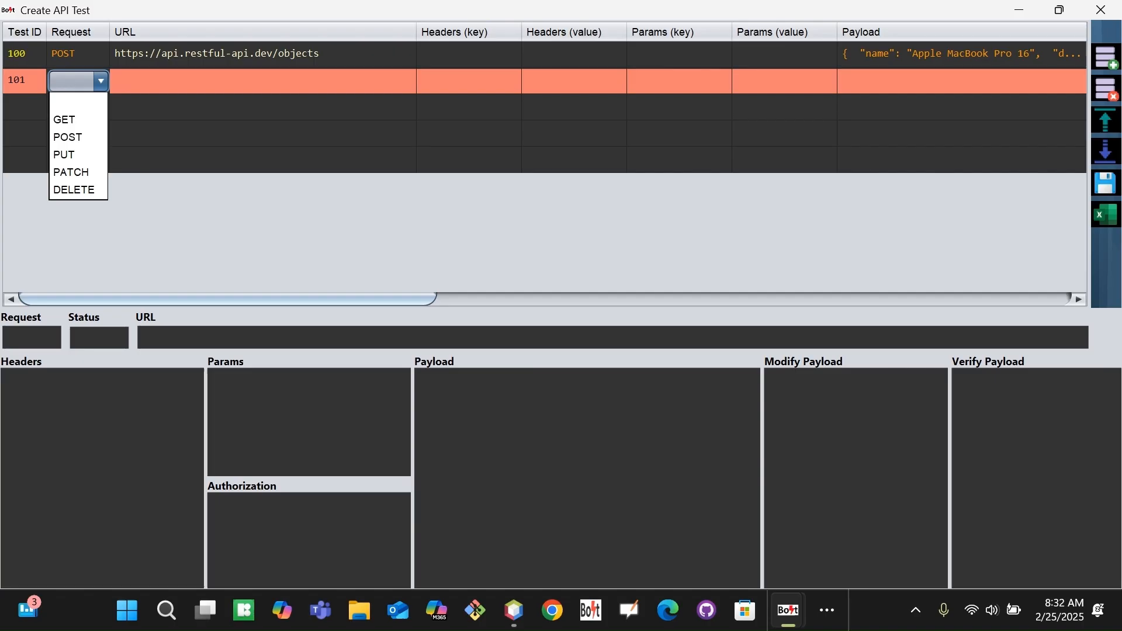
left_click(69, 119)
key("alt+Tab")
key("alt+Tab")
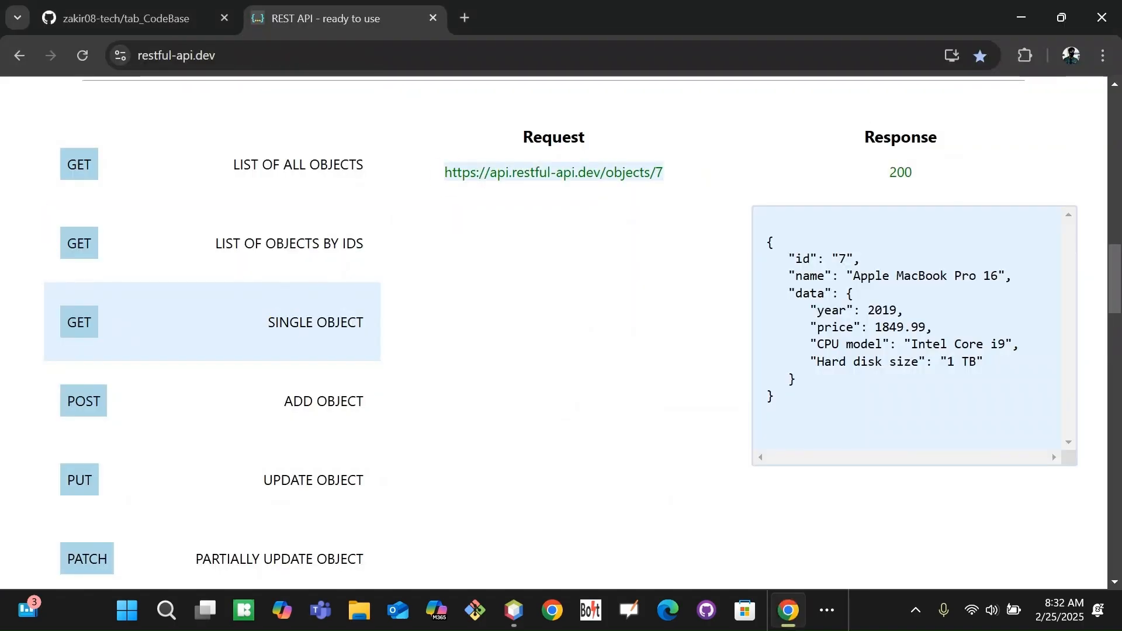
left_click_drag(441, 175, 671, 172)
key("ctrl+c")
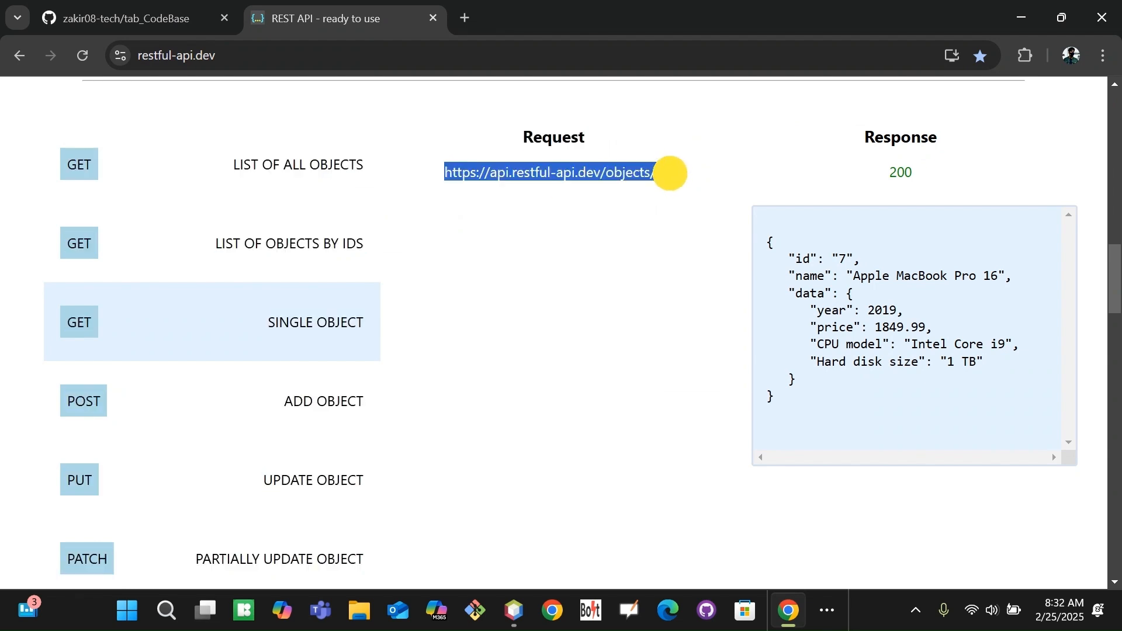
key("alt+Tab")
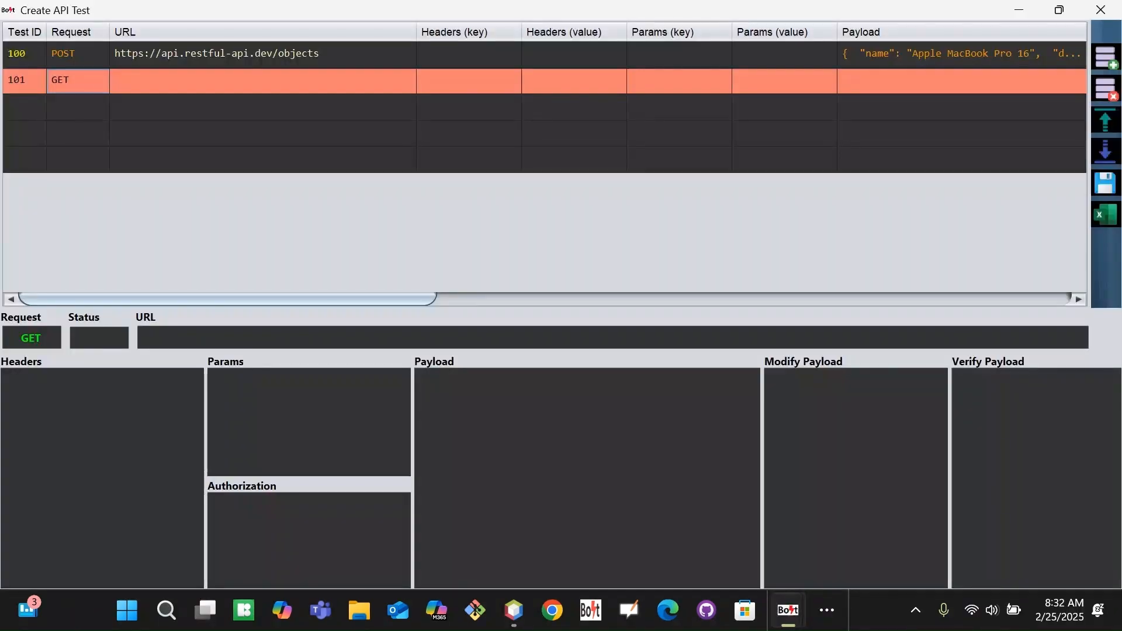
double_click(188, 80)
key("ctrl+v")
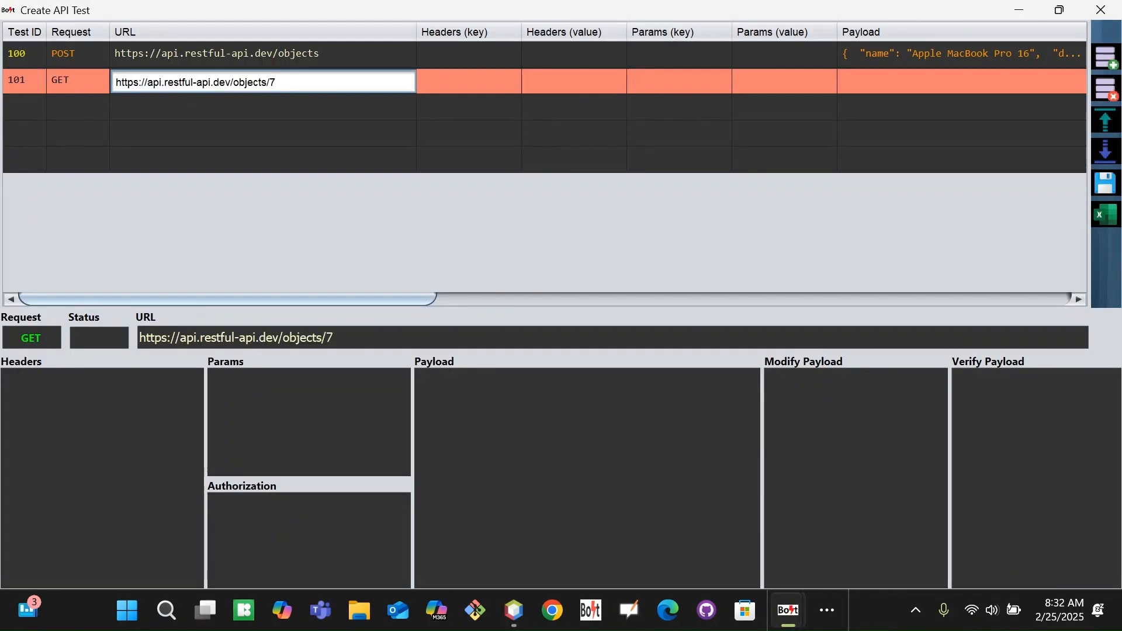
key("Tab")
double_click(346, 80)
left_click_drag(346, 80, 100, 76)
key("ctrl+c")
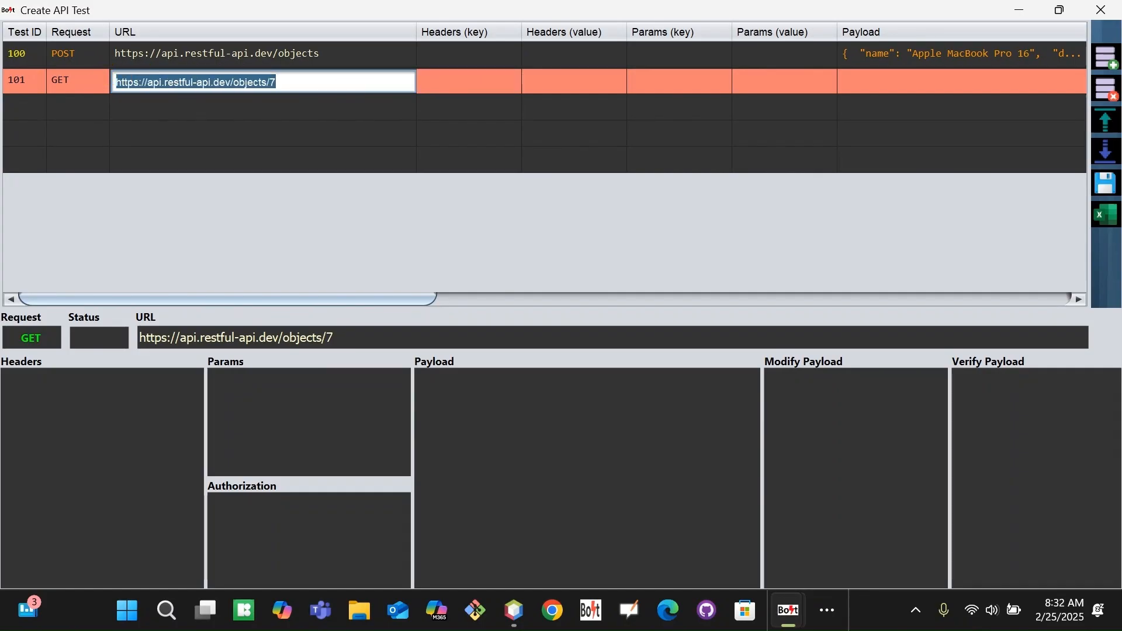
Bring the Notepad notes forward from the taskbar overflow.
left_click(827, 610)
left_click(850, 558)
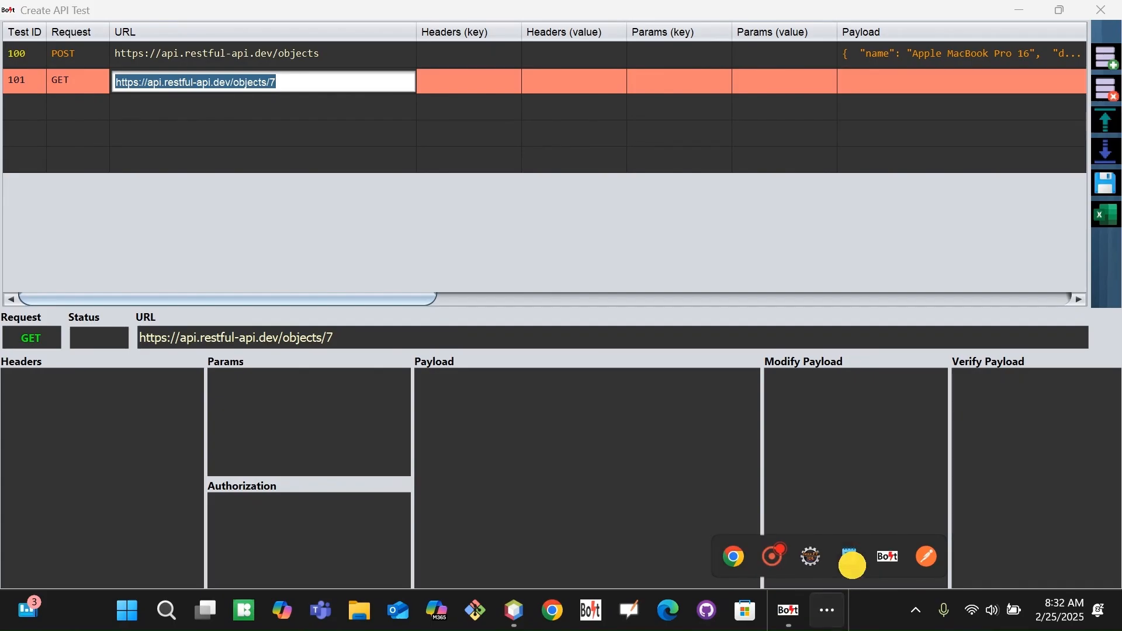
left_click(942, 286)
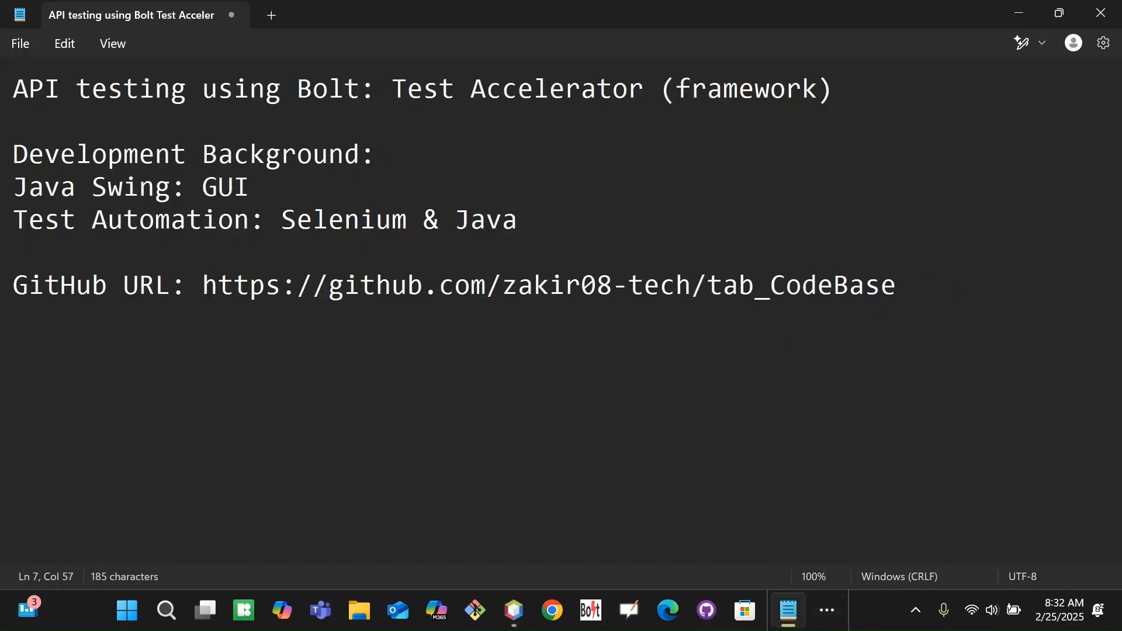
Paste the objects/7 URL into a new Notepad tab and select its trailing 7.
left_click(270, 15)
key("ctrl+v")
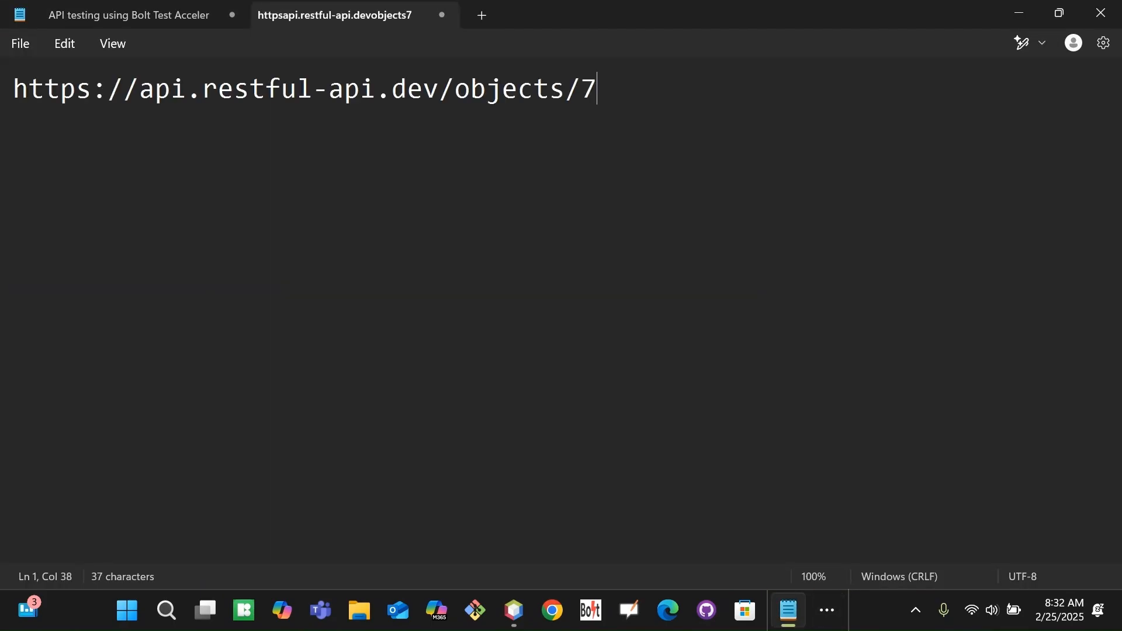
double_click(590, 90)
key("alt+Tab")
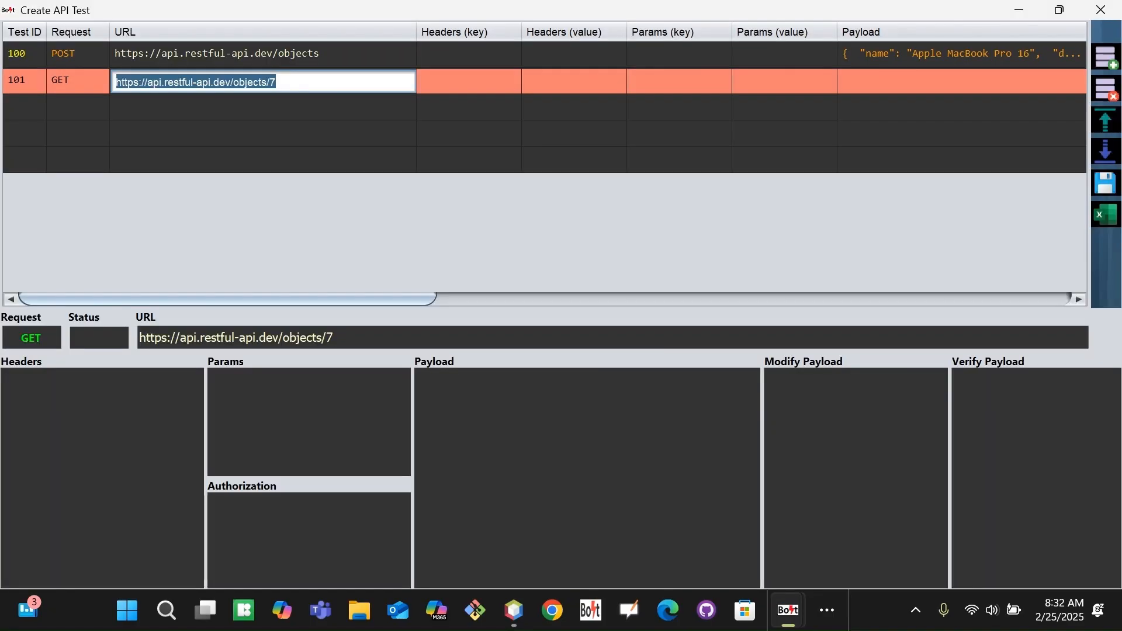
Review the single object's sample request, response JSON and id field on the REST API page.
key("alt+Tab")
key("alt+Tab")
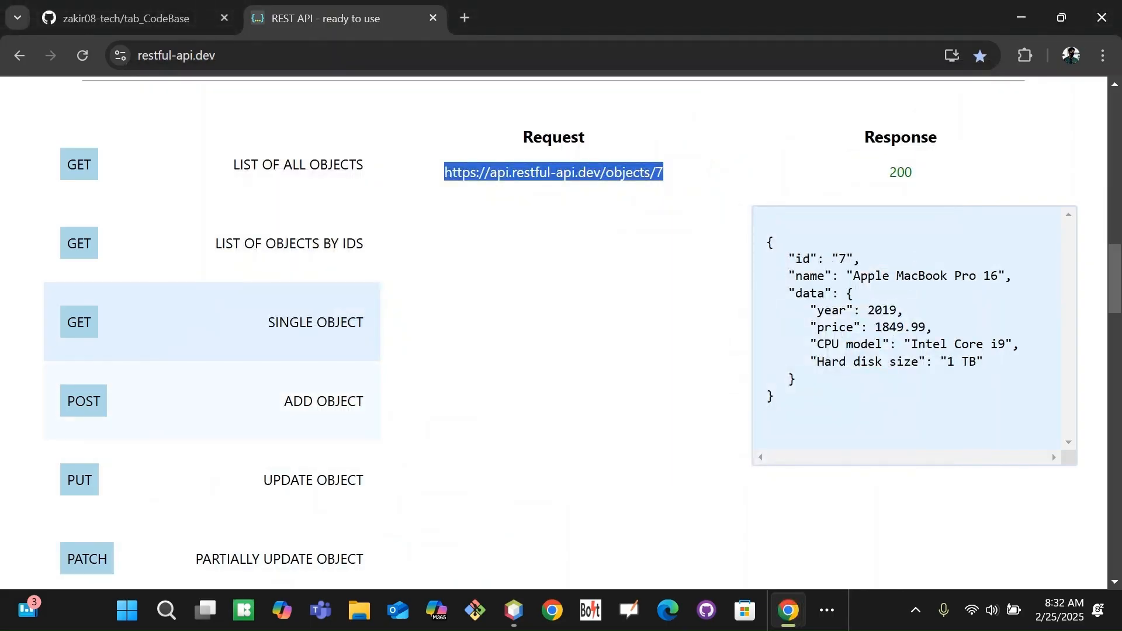
left_click_drag(766, 241, 804, 458)
left_click(890, 450)
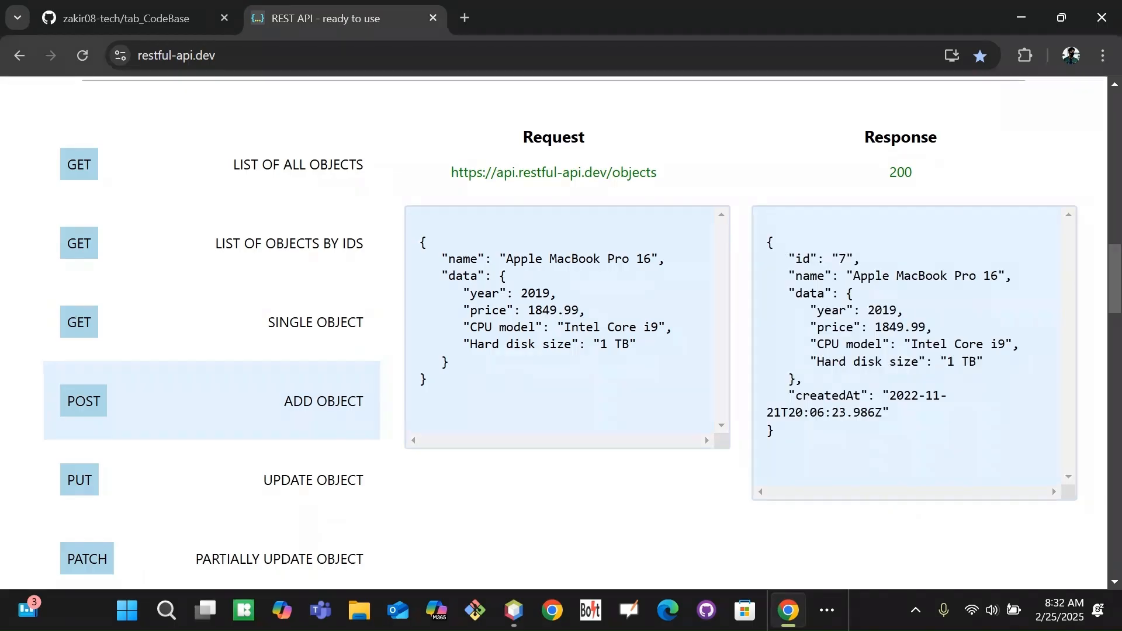
left_click_drag(419, 241, 466, 388)
left_click(600, 383)
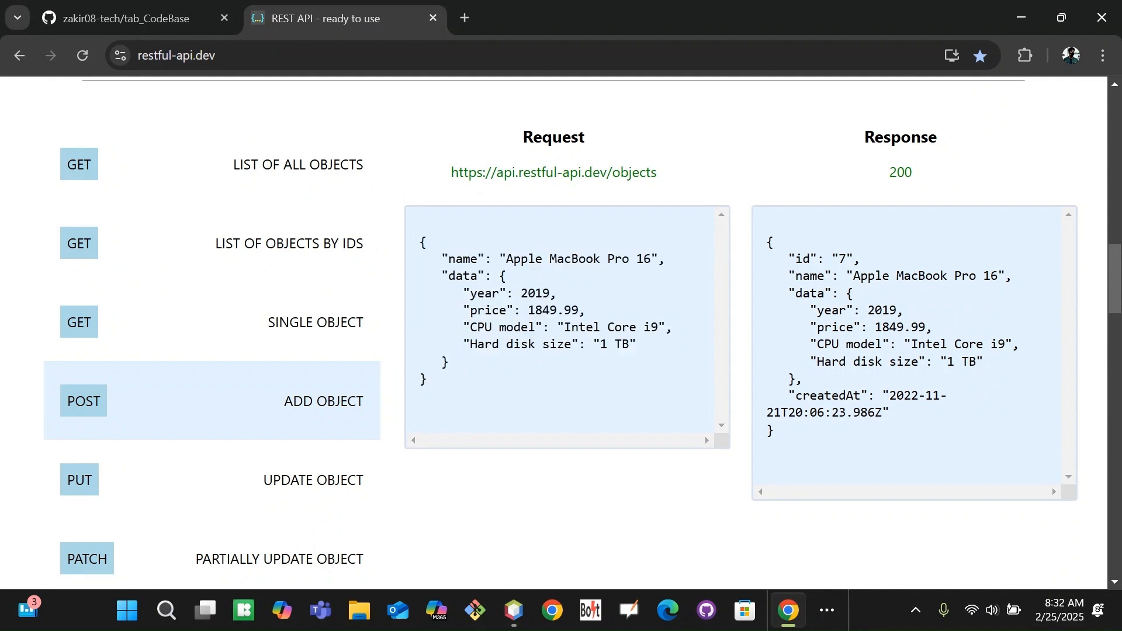
left_click_drag(790, 258, 864, 258)
left_click(865, 343)
Recheck the id 7 in the Notepad URL and commit row 101's URL in the grid.
key("alt+Tab")
left_click(343, 82)
key("alt+Tab")
key("alt+Tab")
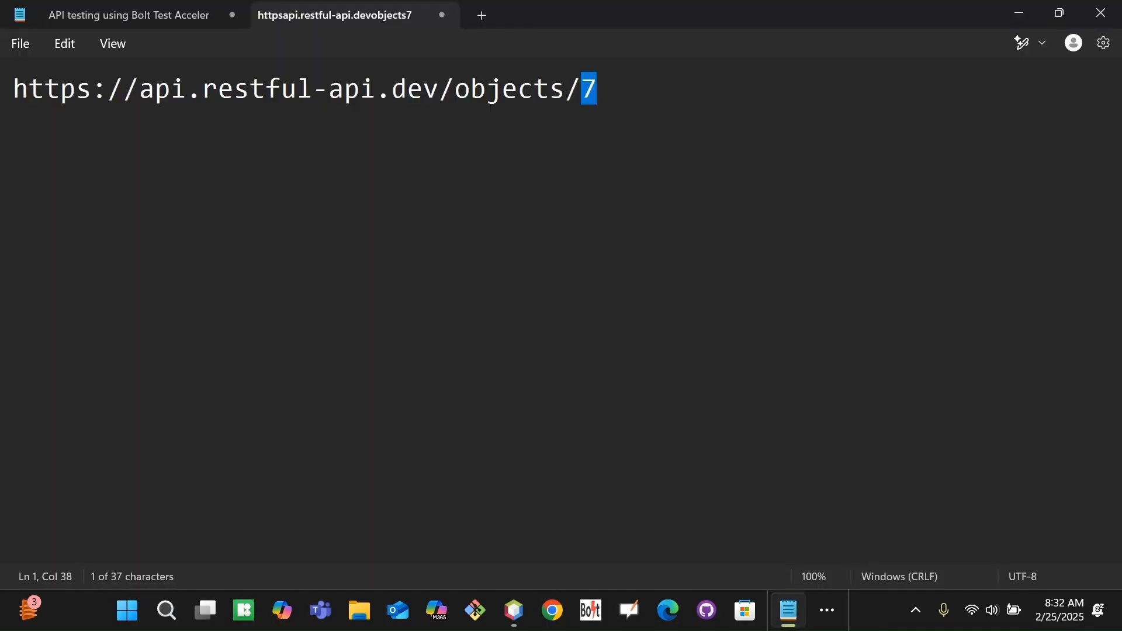
left_click(594, 94)
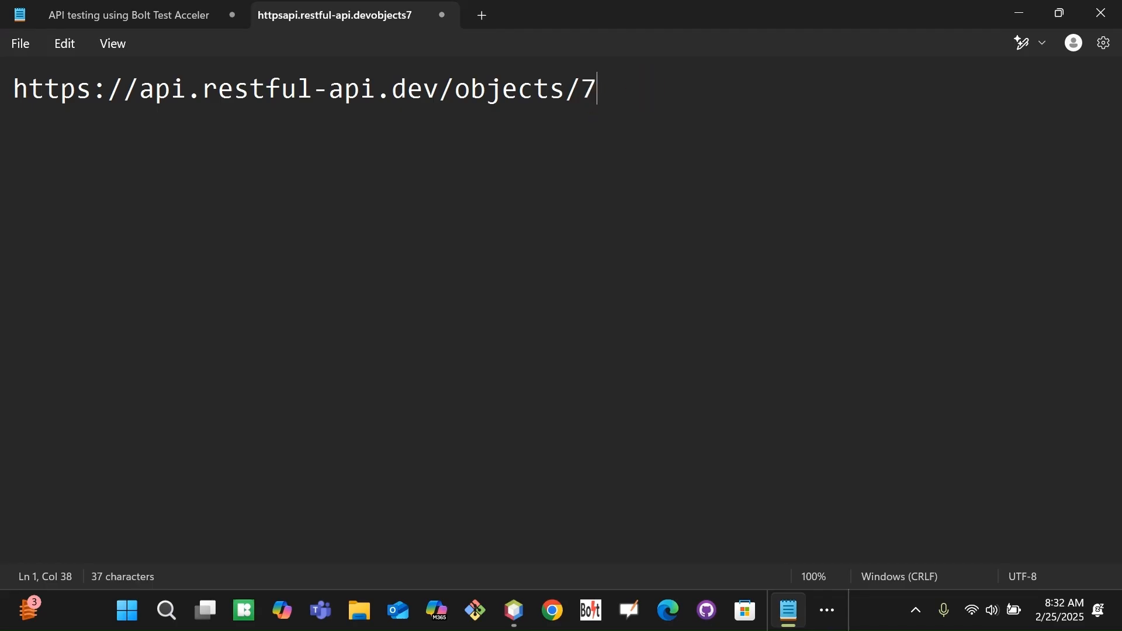
left_click(592, 90)
double_click(592, 89)
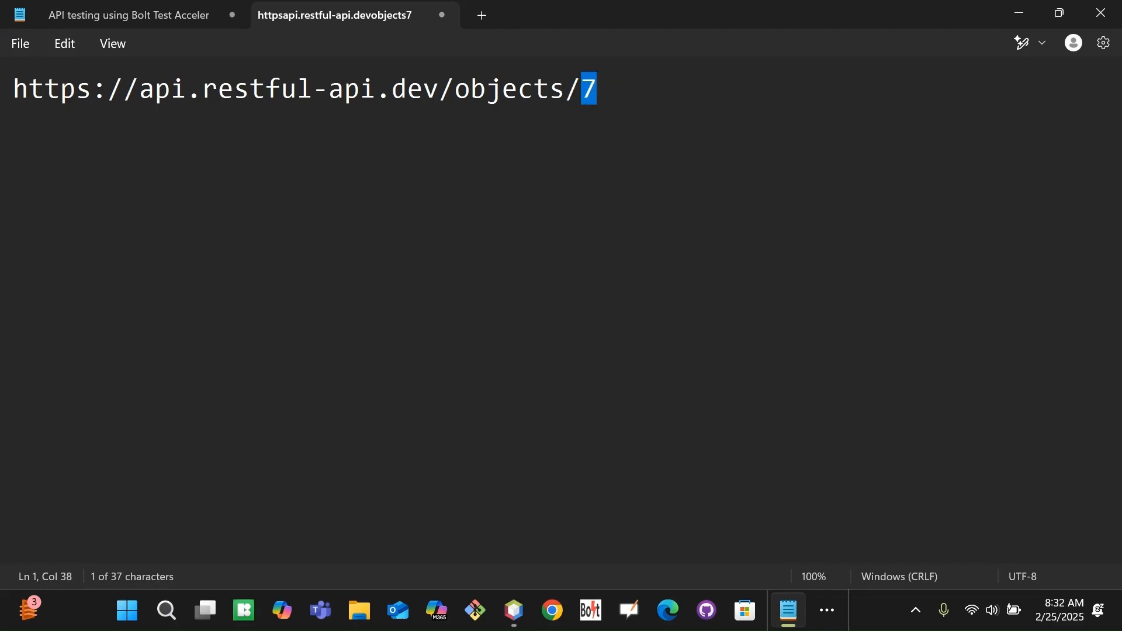
key("alt+Tab")
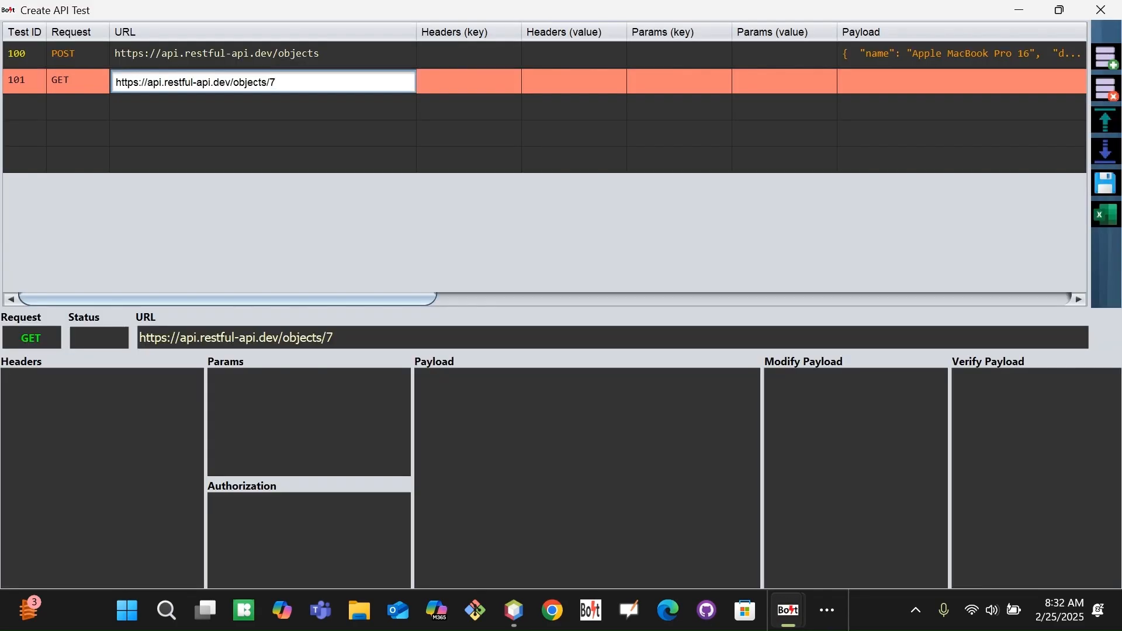
key("Up")
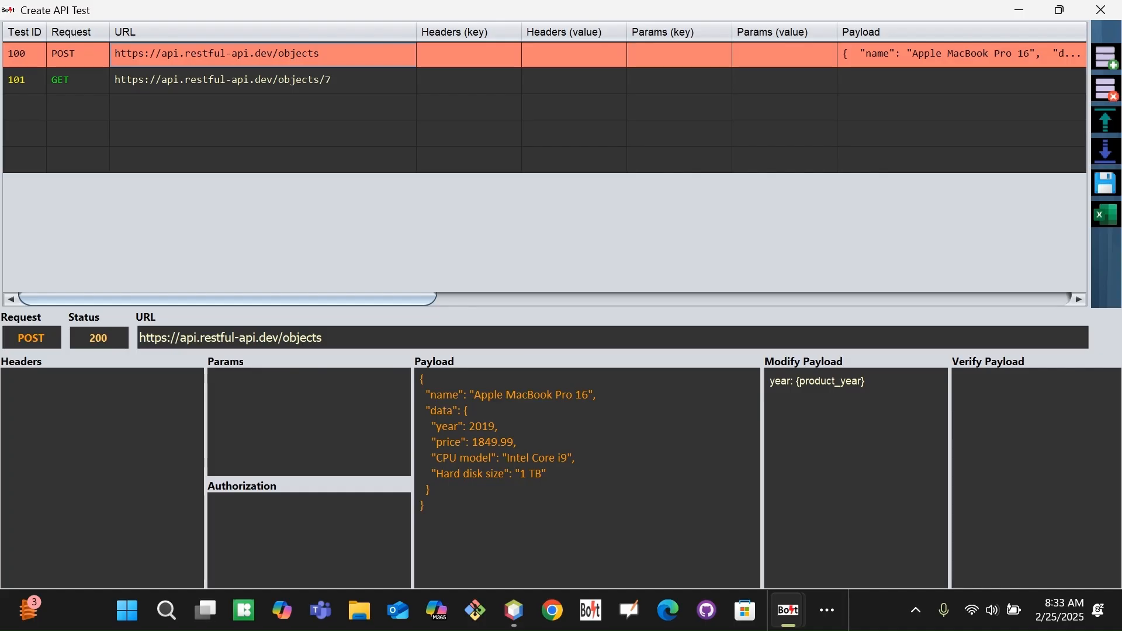
left_click(263, 81)
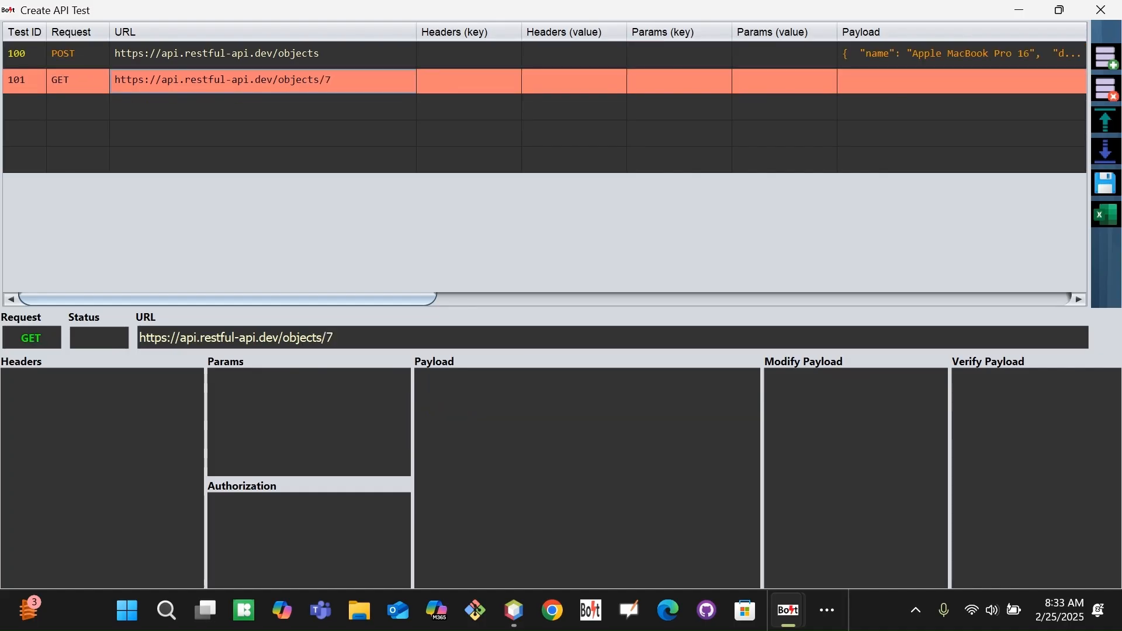
double_click(263, 80)
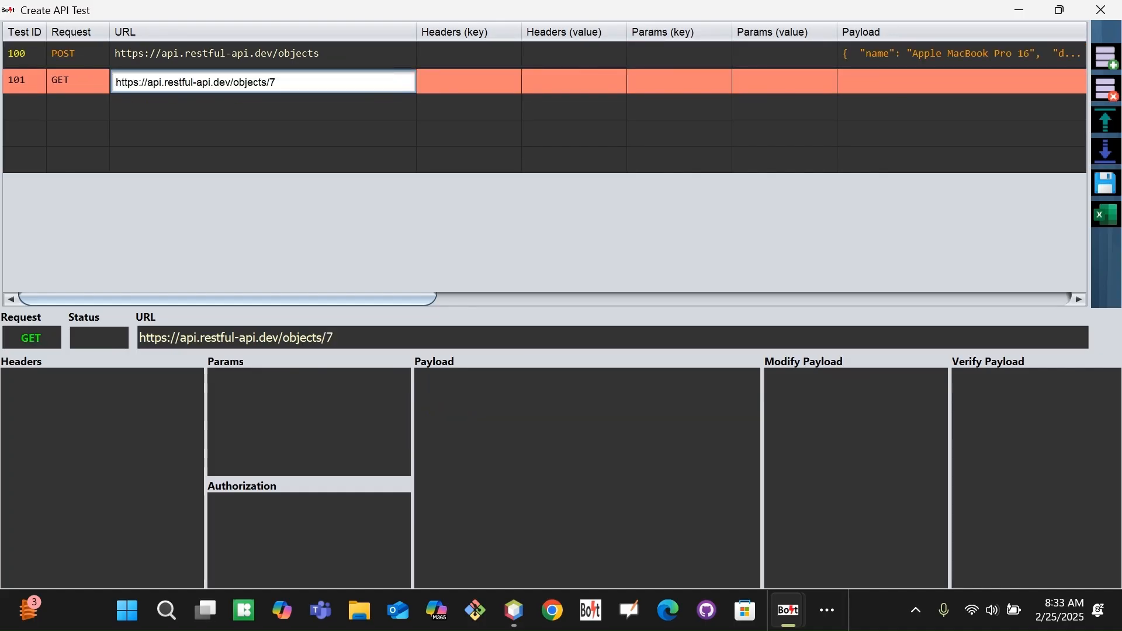
left_click(380, 82)
key("shift+Left")
key("Tab")
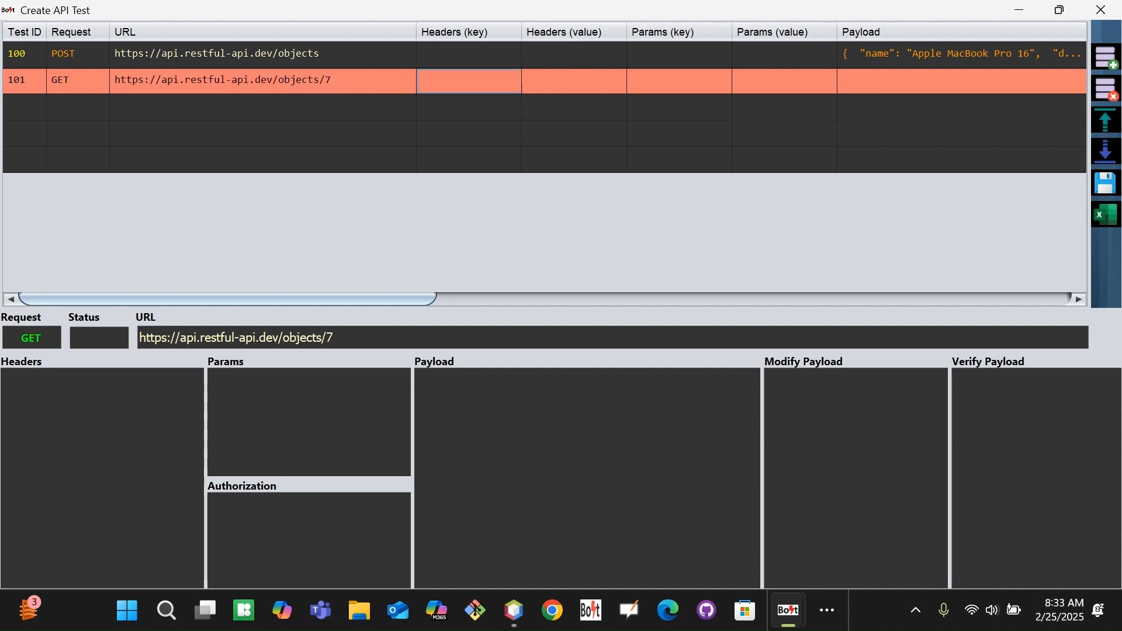
left_click_drag(412, 299, 555, 301)
key("Up")
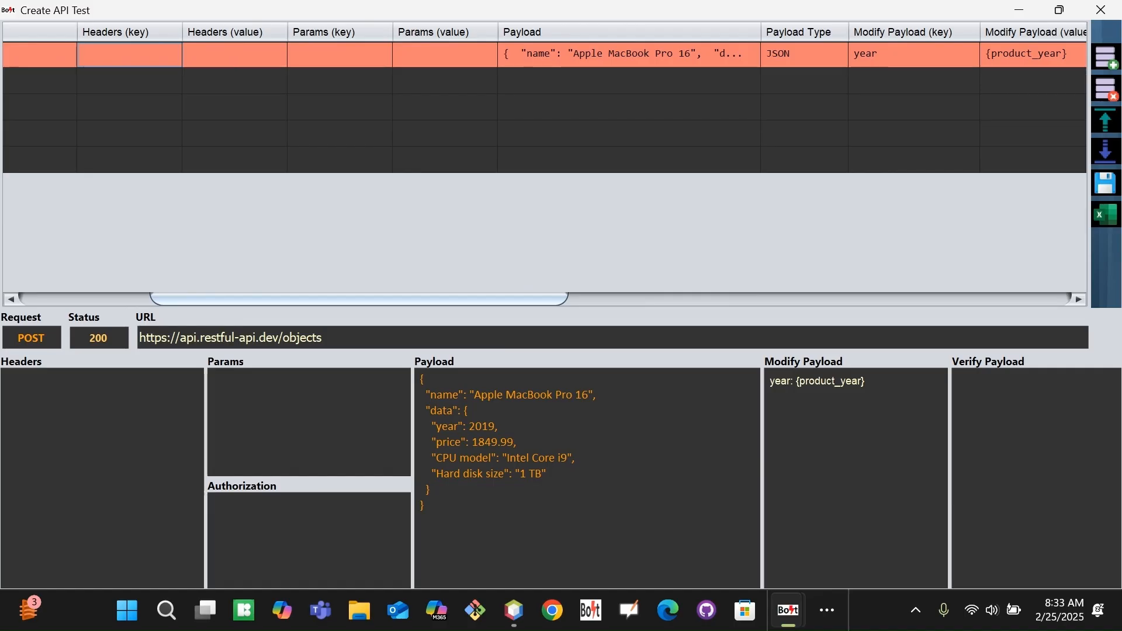
key("alt+Tab")
key("alt+Tab")
key("alt+Tab")
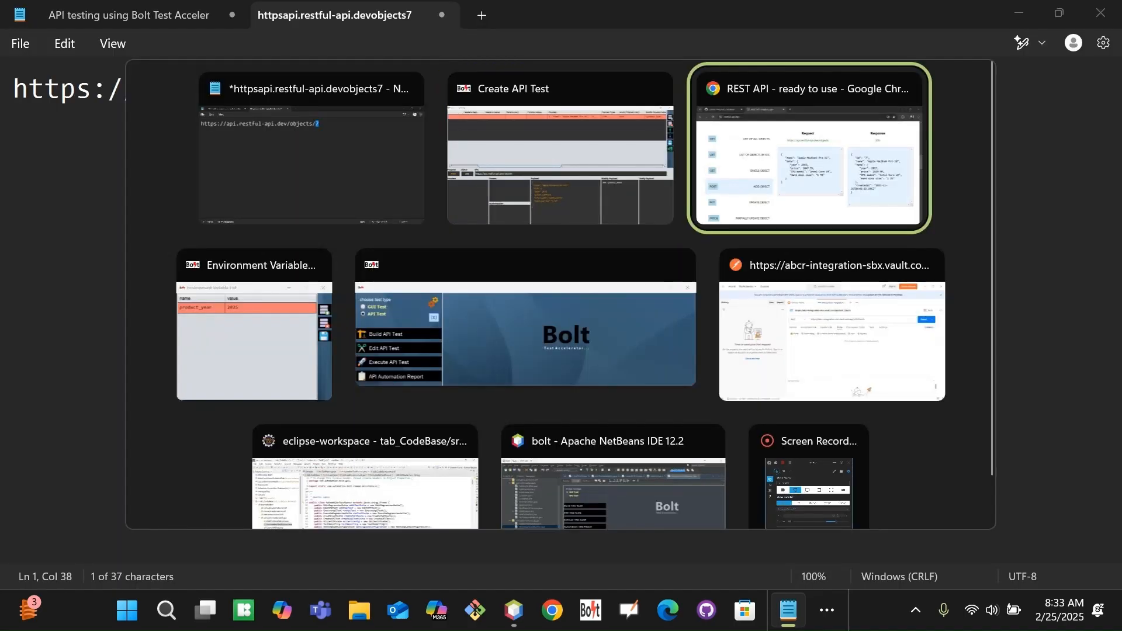
left_click(298, 476)
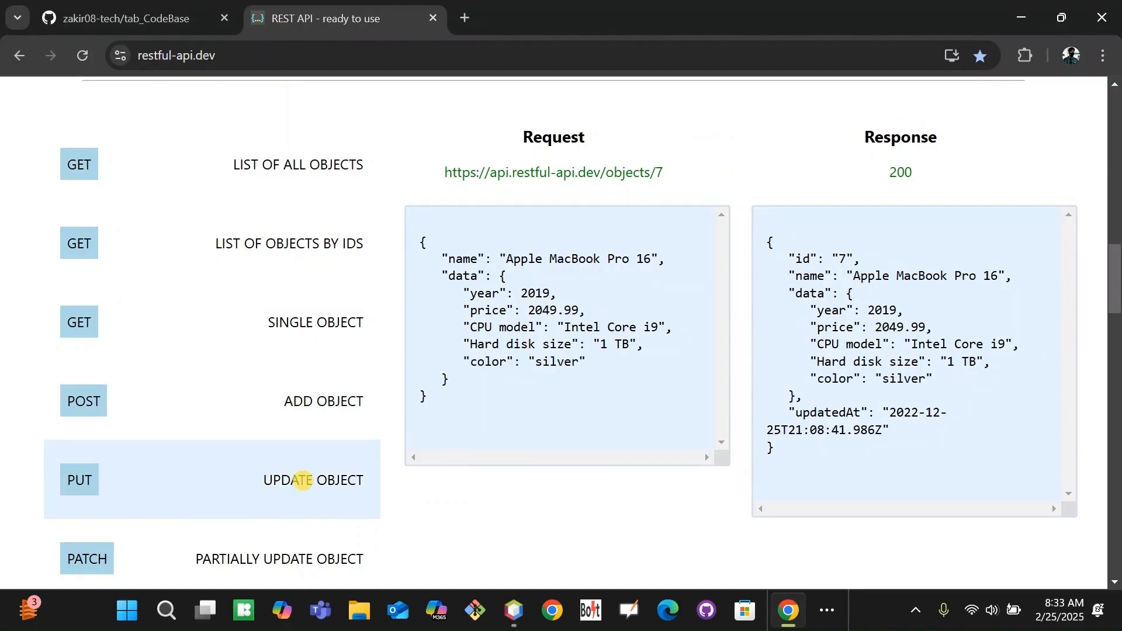
left_click(318, 402)
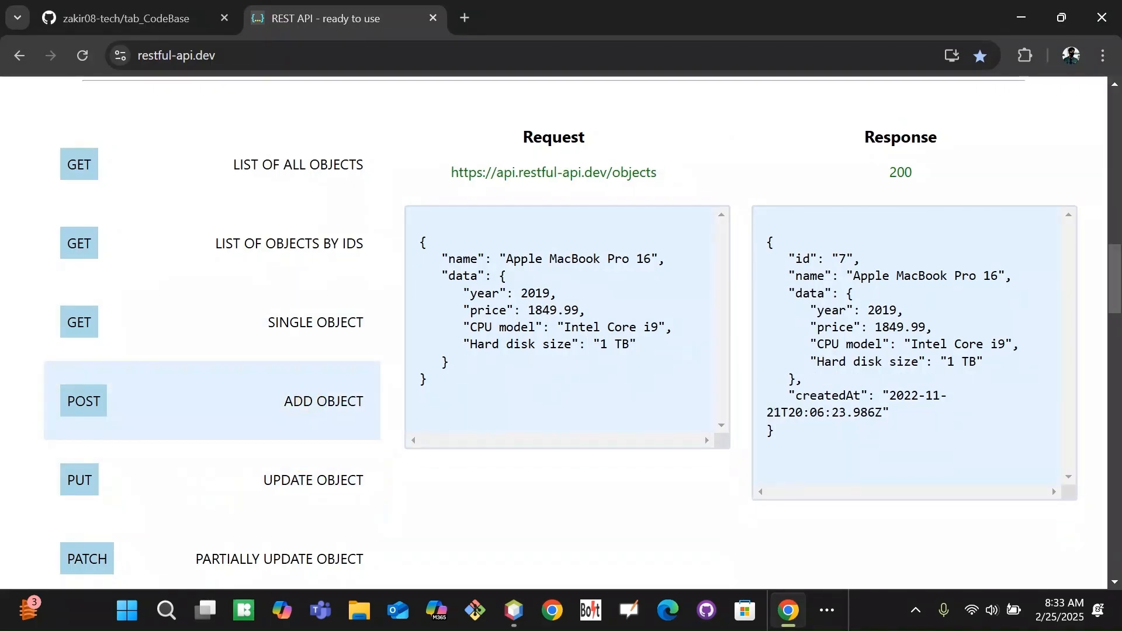
double_click(802, 259)
key("alt+Tab")
key("alt+Tab")
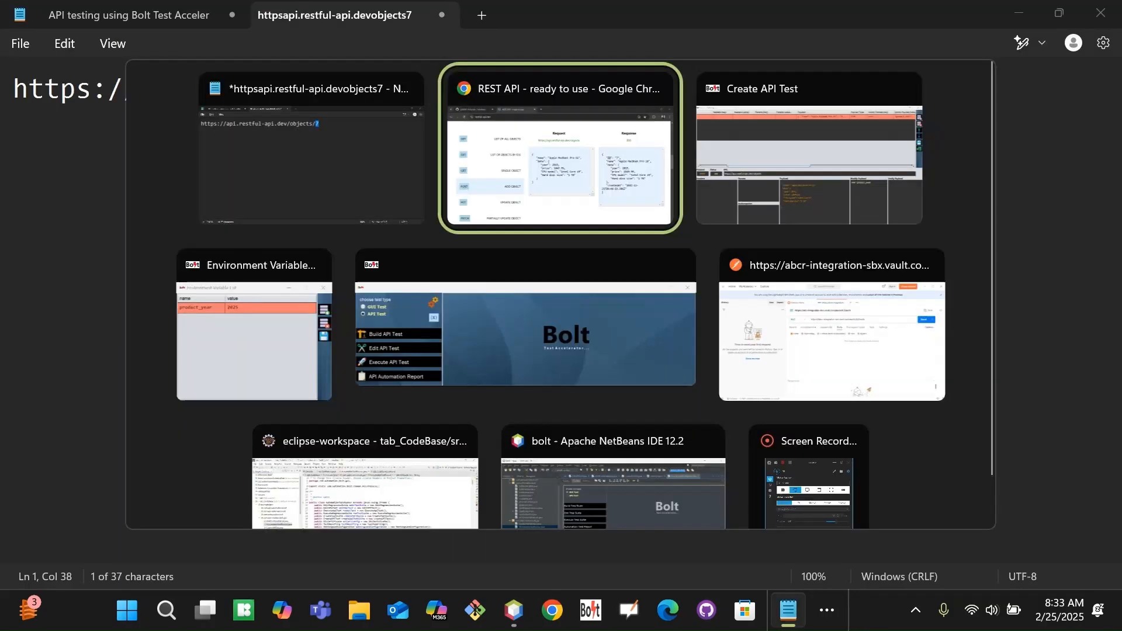
key("alt+Tab")
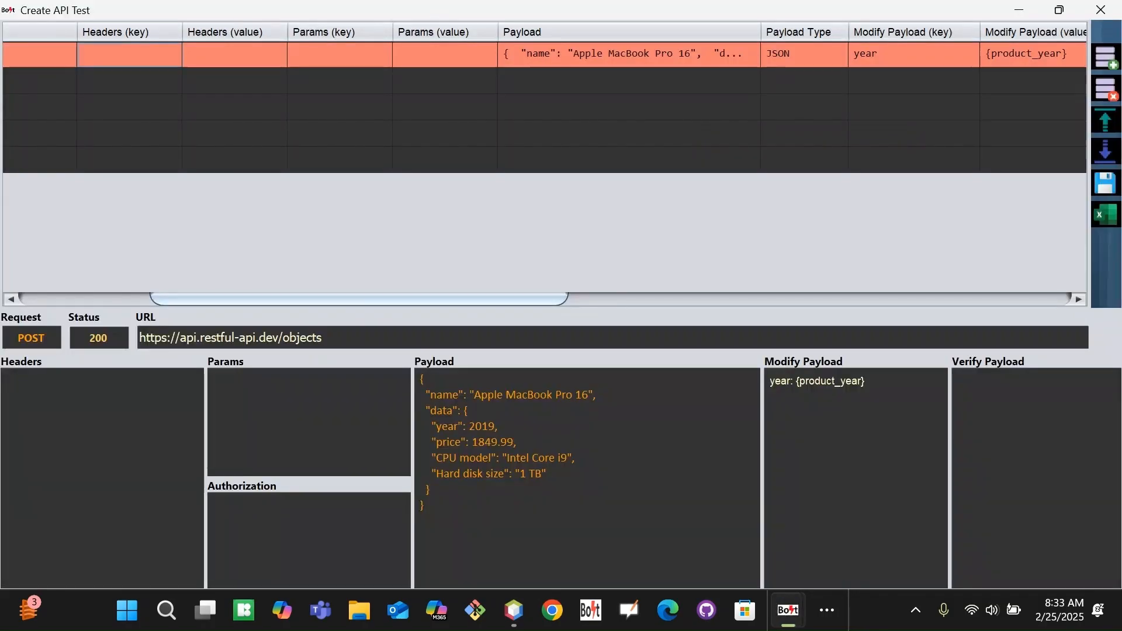
left_click_drag(246, 299, 63, 248)
double_click(344, 80)
left_click(340, 81)
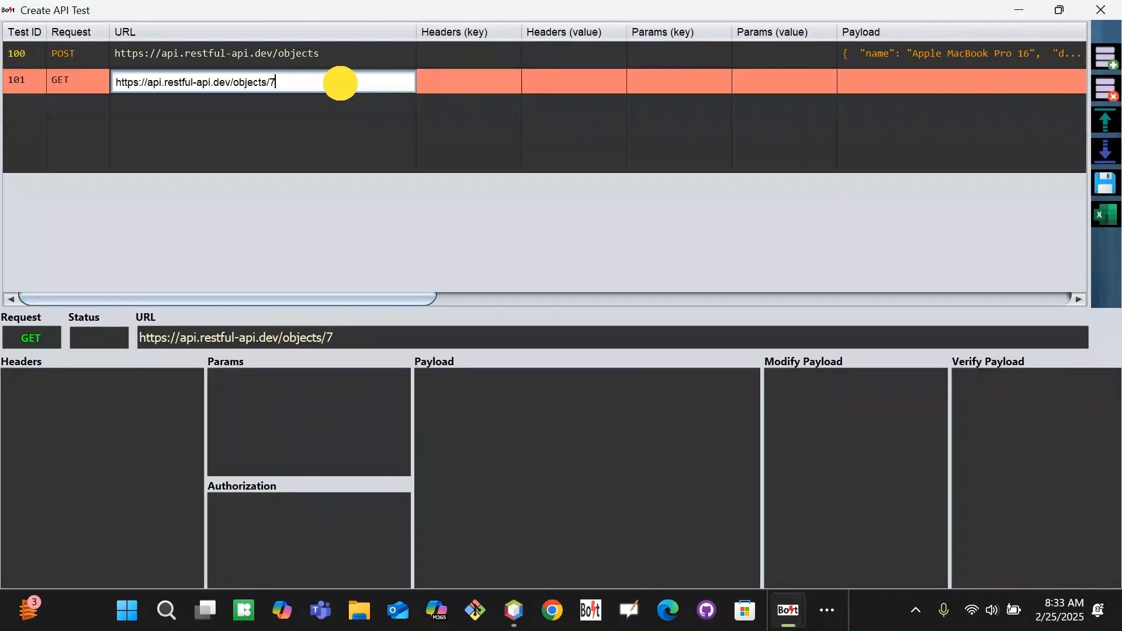
left_click_drag(276, 82, 269, 82)
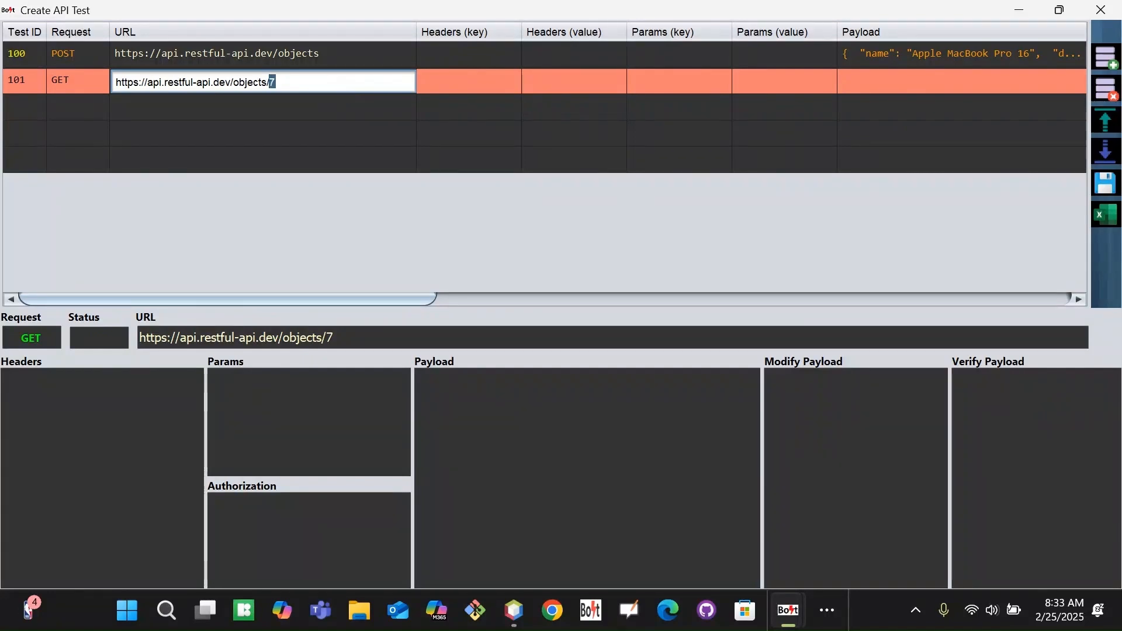
key("Tab")
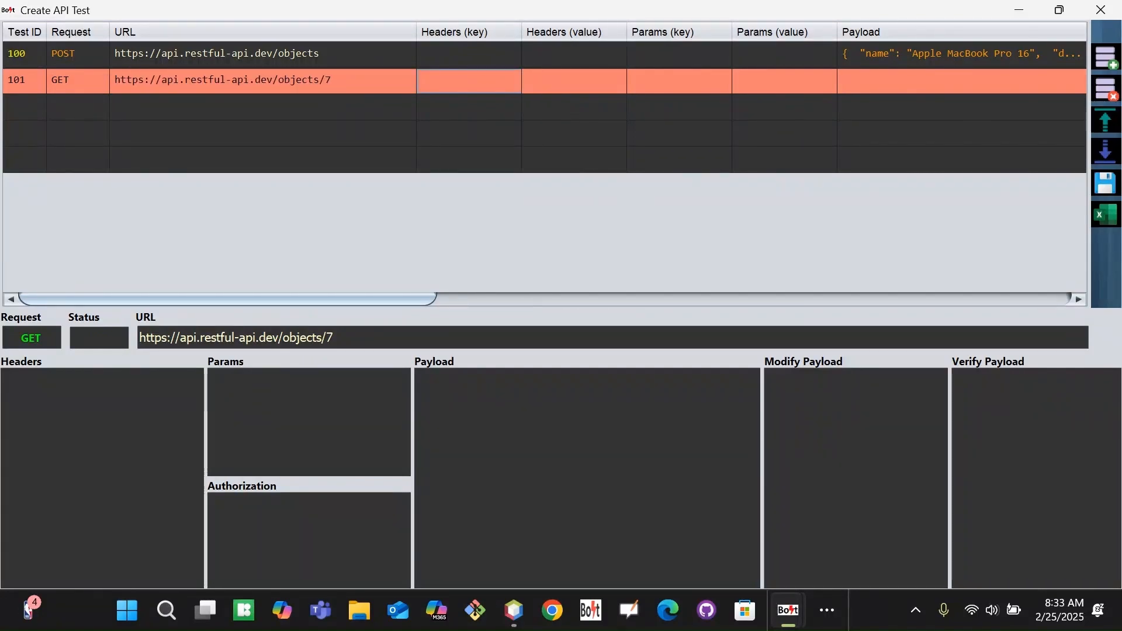
key("Up")
key("alt+Tab")
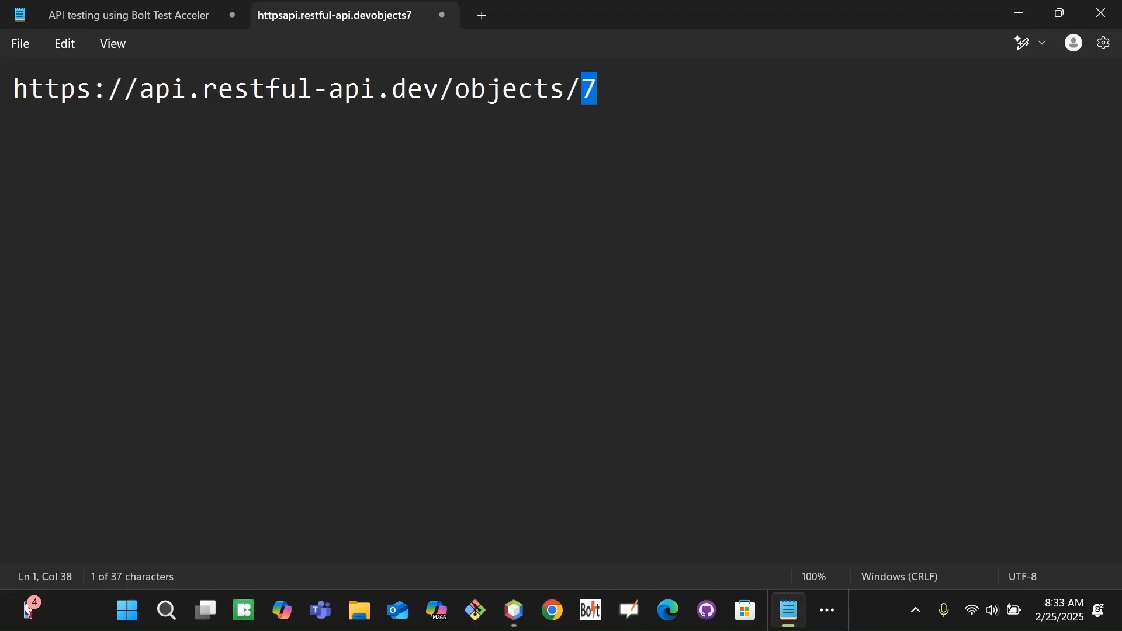
key("alt+Tab")
key("Tab")
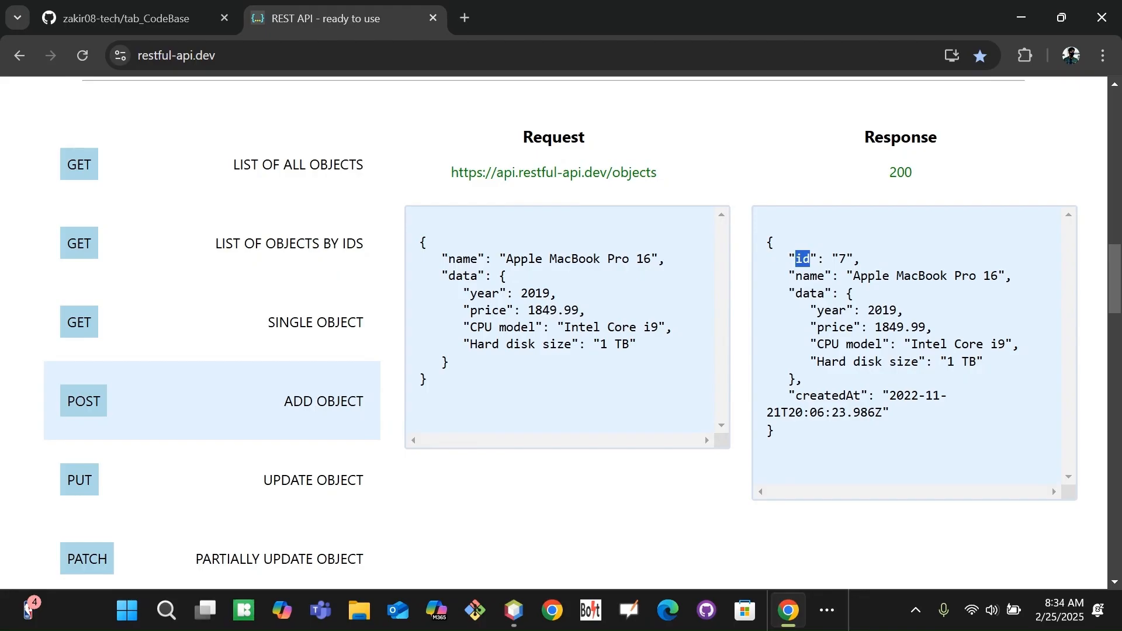
key("alt+Tab")
key("alt+Tab")
key("alt+Tab")
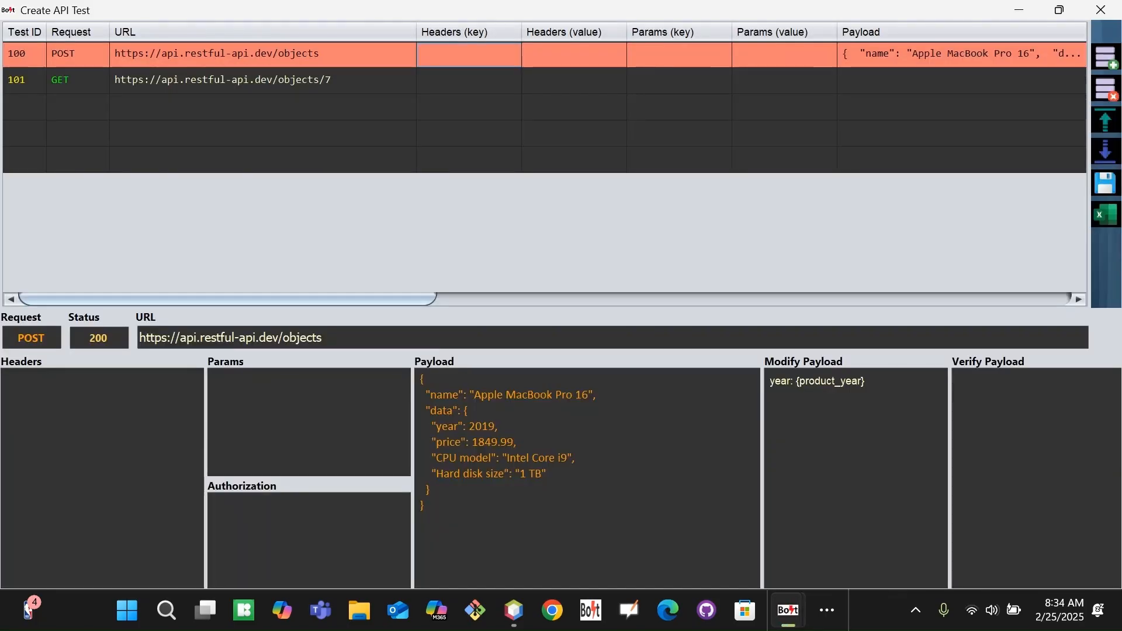
Set row 100's Response Tag Name to 'id' and Capture Tag Value to 'product_id'.
left_click_drag(421, 300, 818, 299)
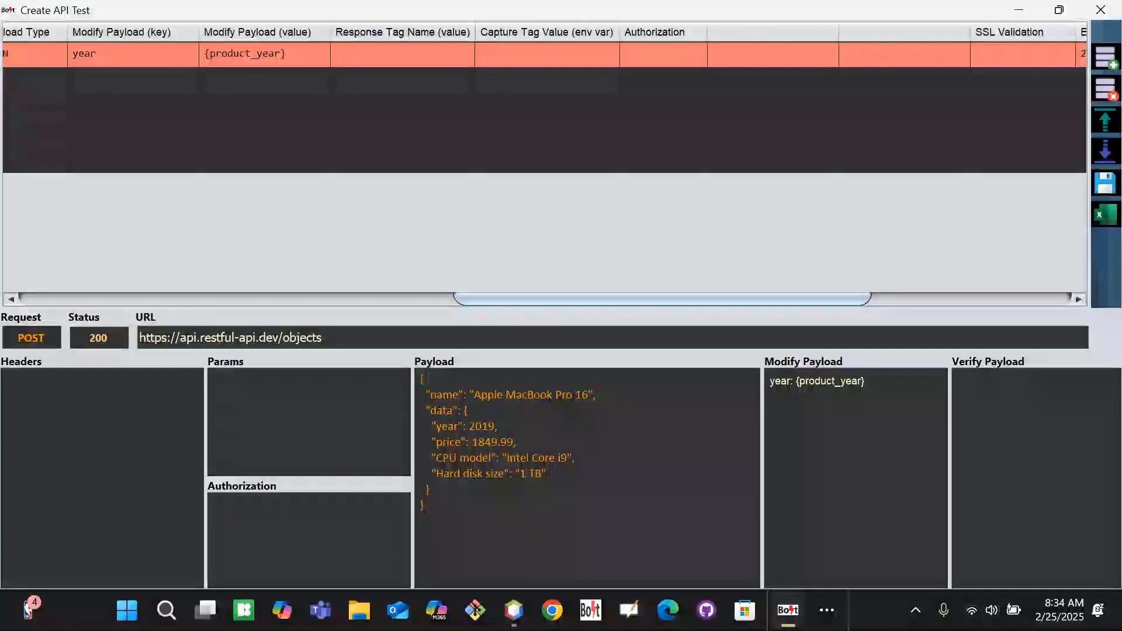
left_click(376, 53)
left_click(541, 54)
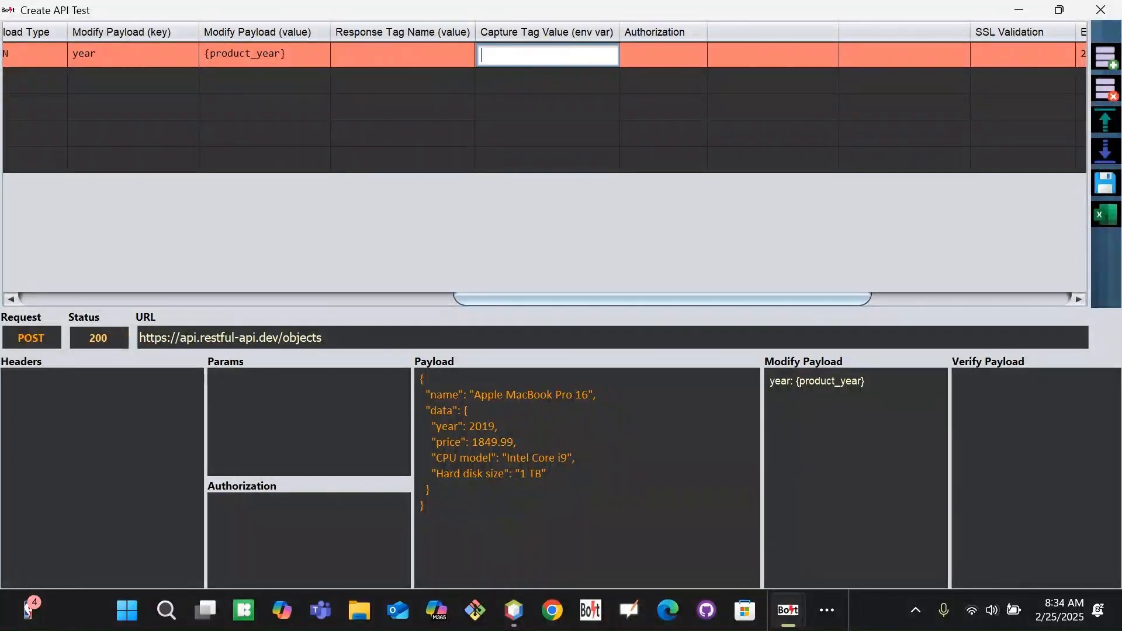
left_click(370, 55)
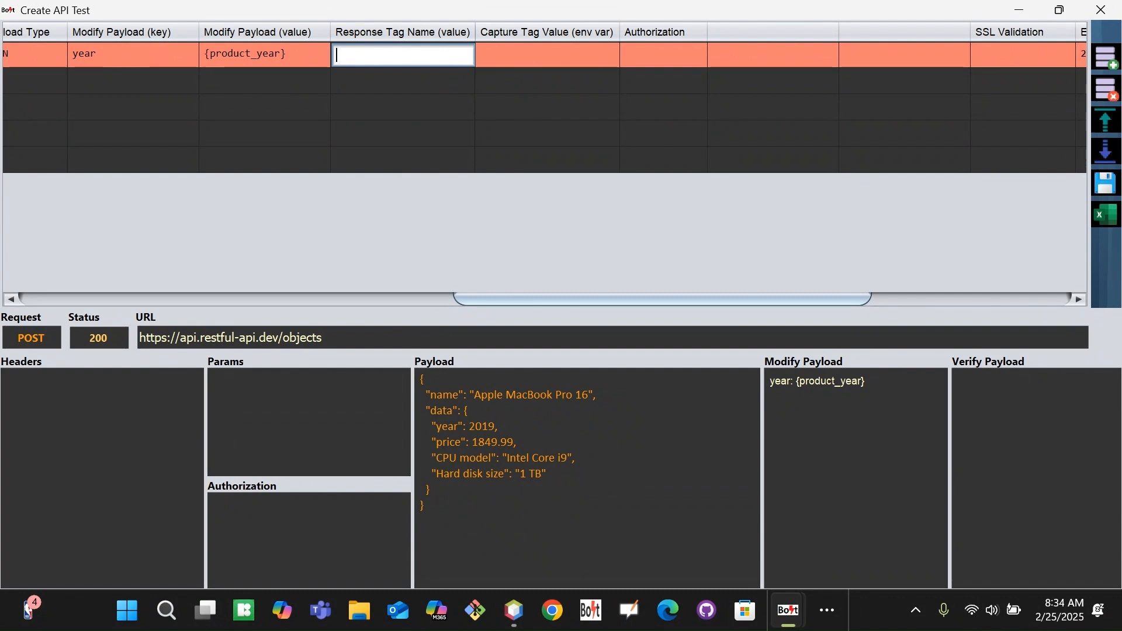
type("id")
left_click(521, 58)
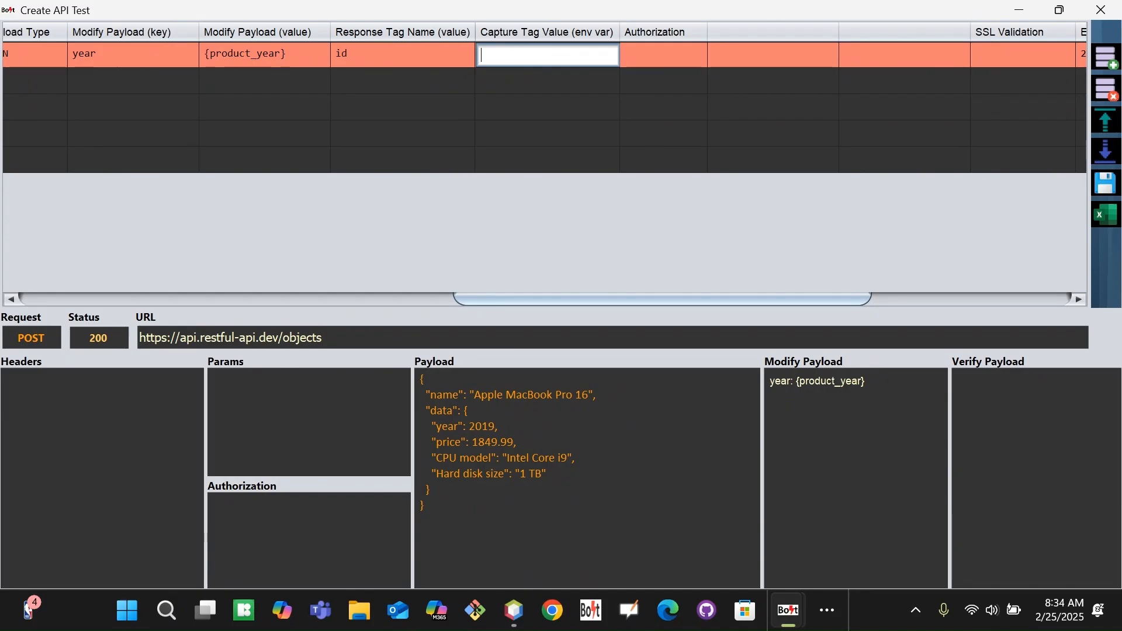
type("product_id")
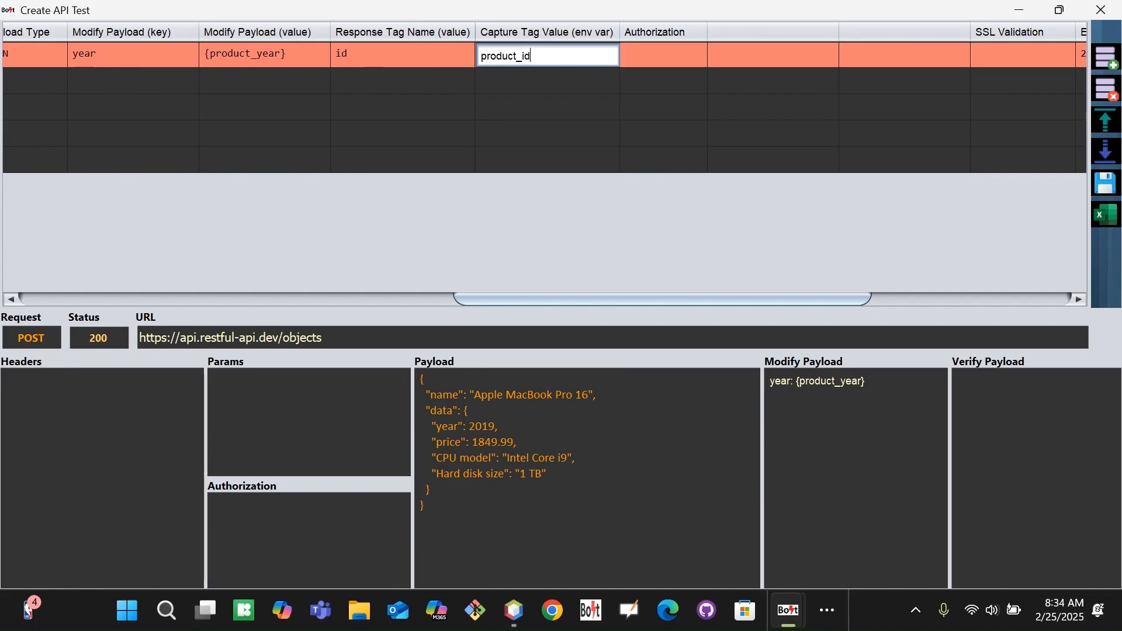
key("Tab")
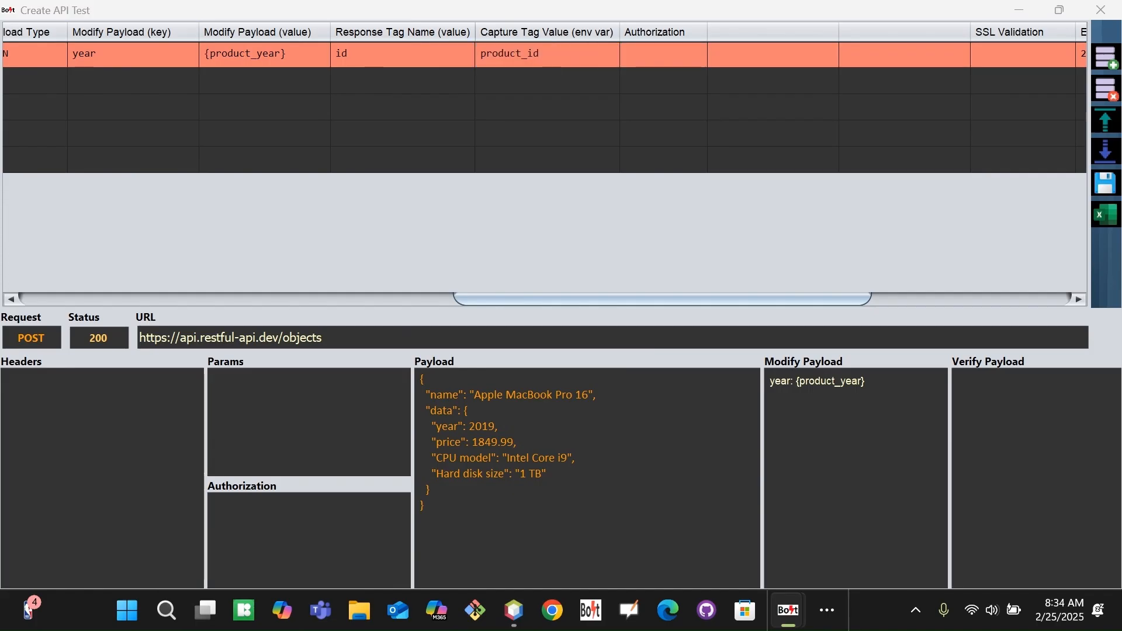
key("ctrl+alt+Tab")
left_click(436, 351)
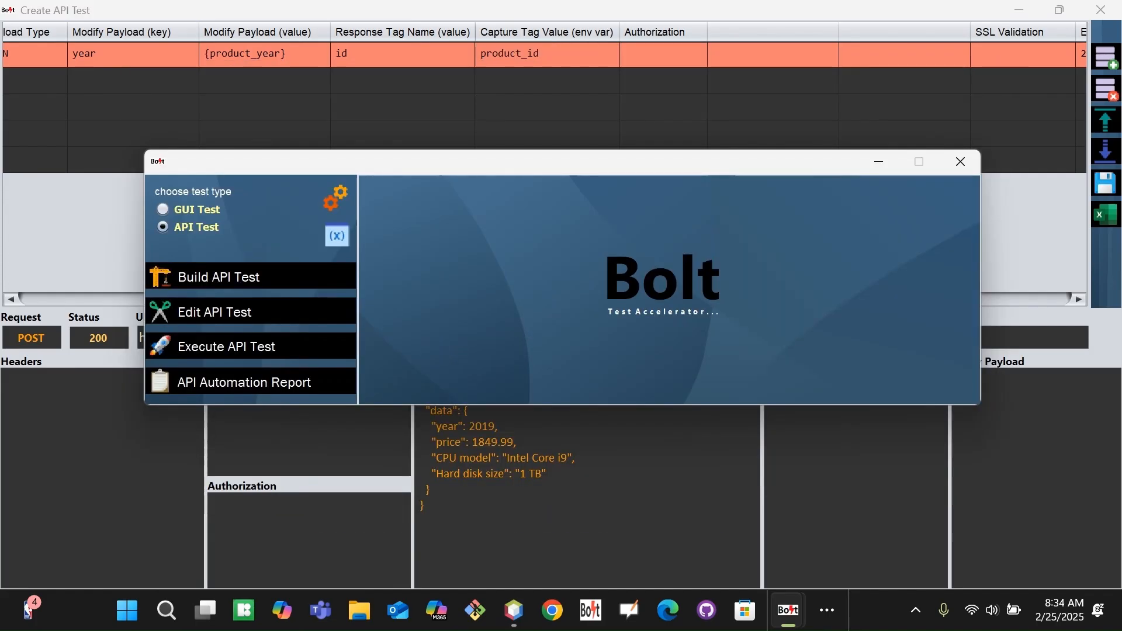
Open the Environment Variable List showing product_year set to 2025.
left_click(337, 235)
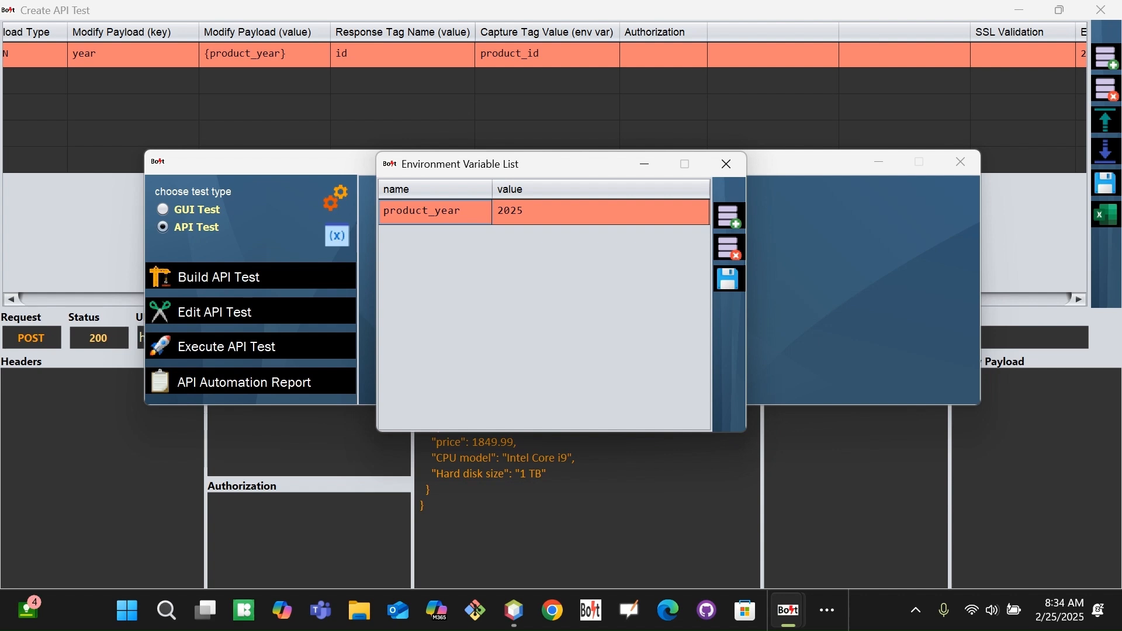
left_click(579, 57)
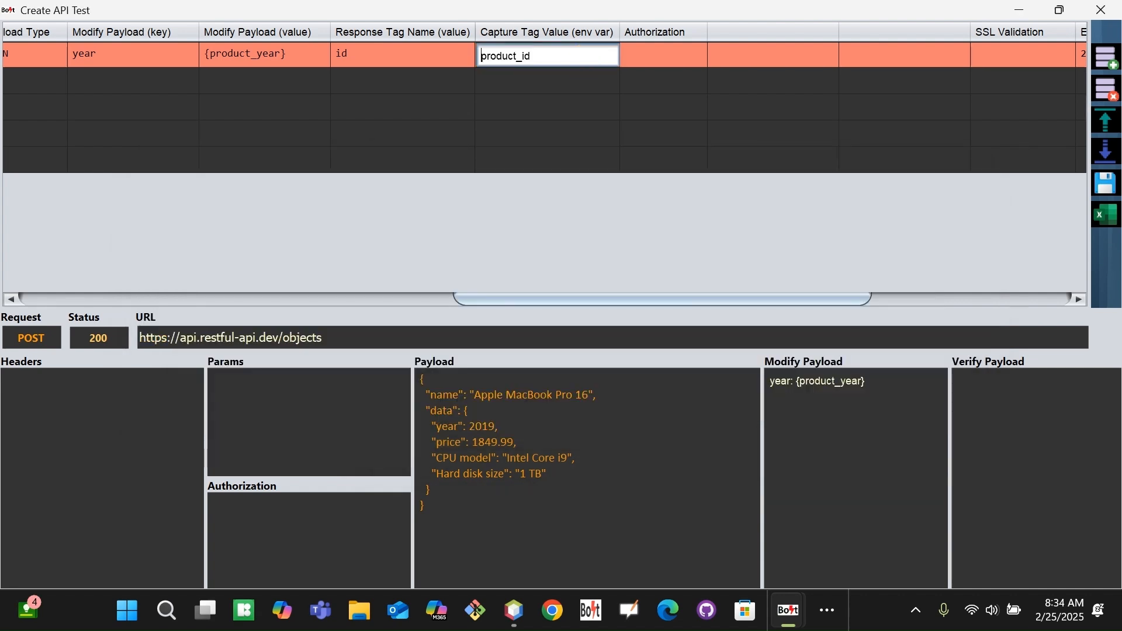
left_click(374, 57)
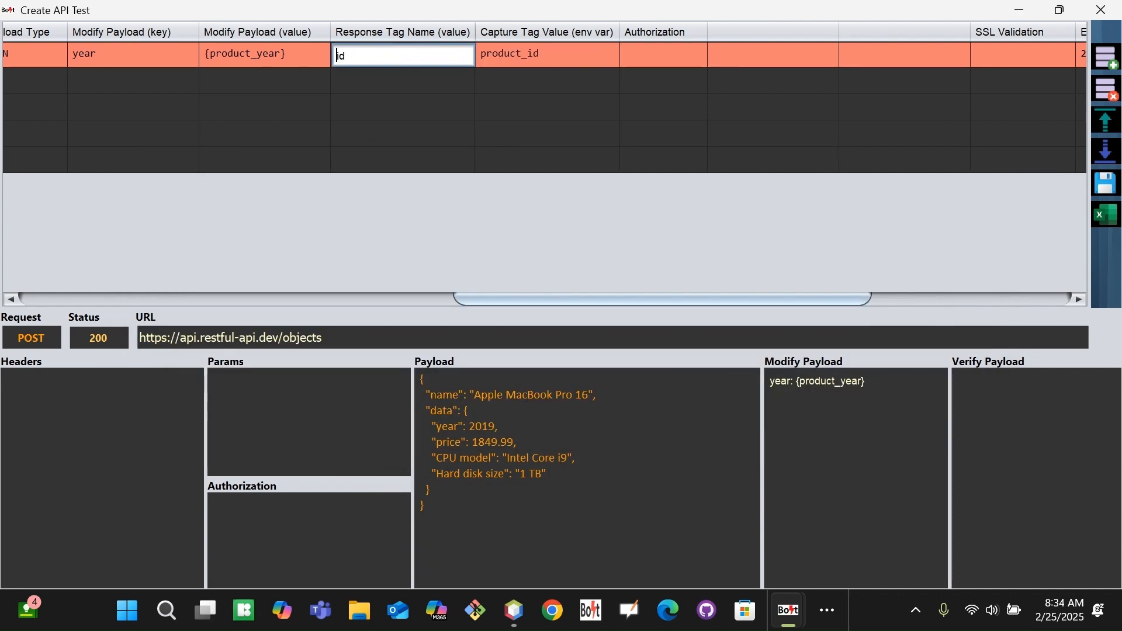
left_click(565, 57)
left_click_drag(553, 57, 464, 53)
left_click(519, 57)
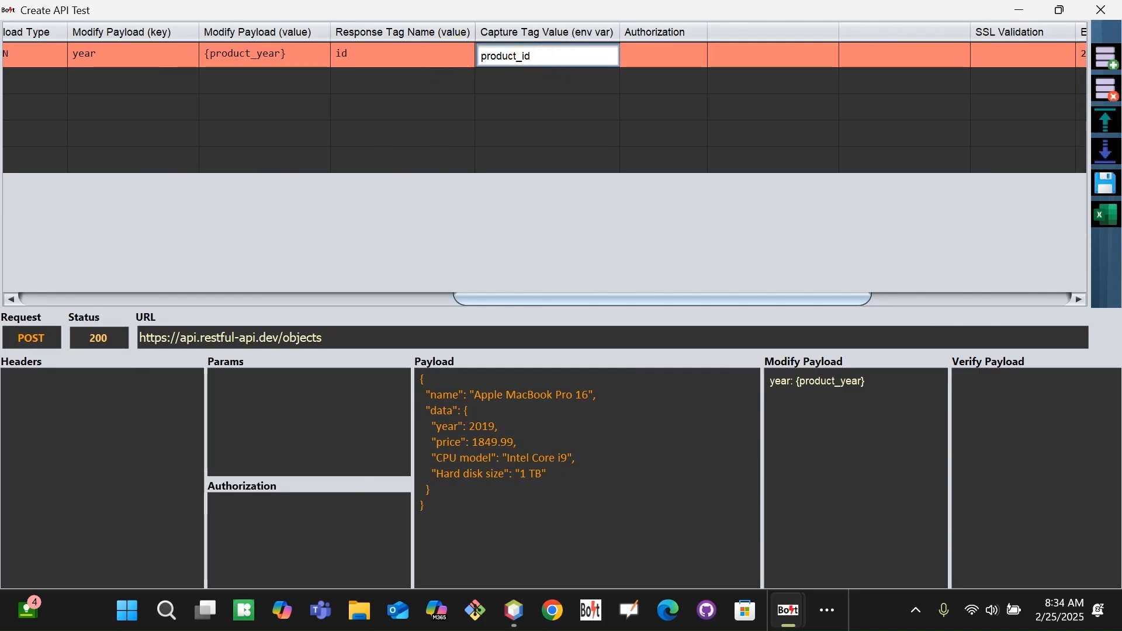
key("Tab")
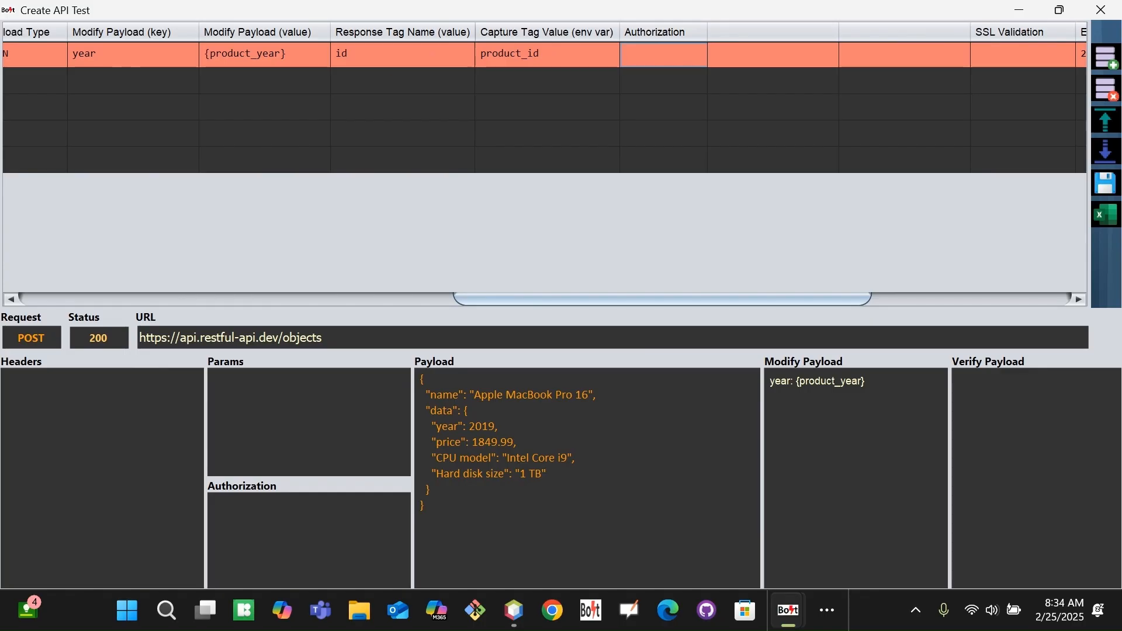
left_click(401, 57)
left_click_drag(337, 58, 350, 56)
left_click(545, 55)
left_click_drag(494, 55, 541, 57)
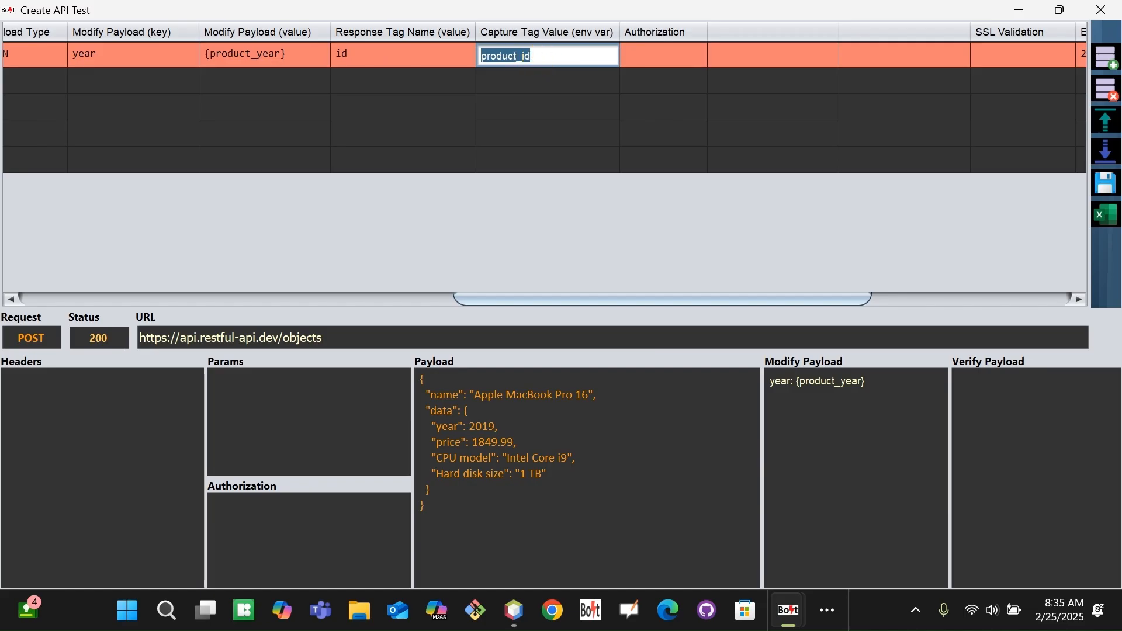
left_click(530, 55)
left_click_drag(533, 55, 484, 55)
left_click(572, 61)
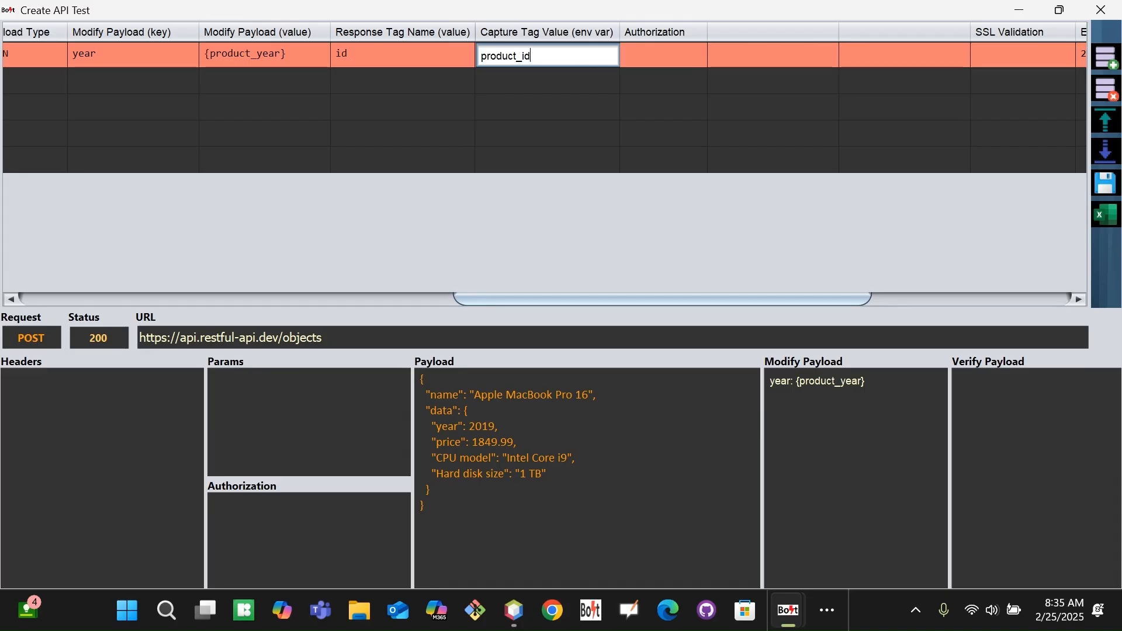
key("Tab")
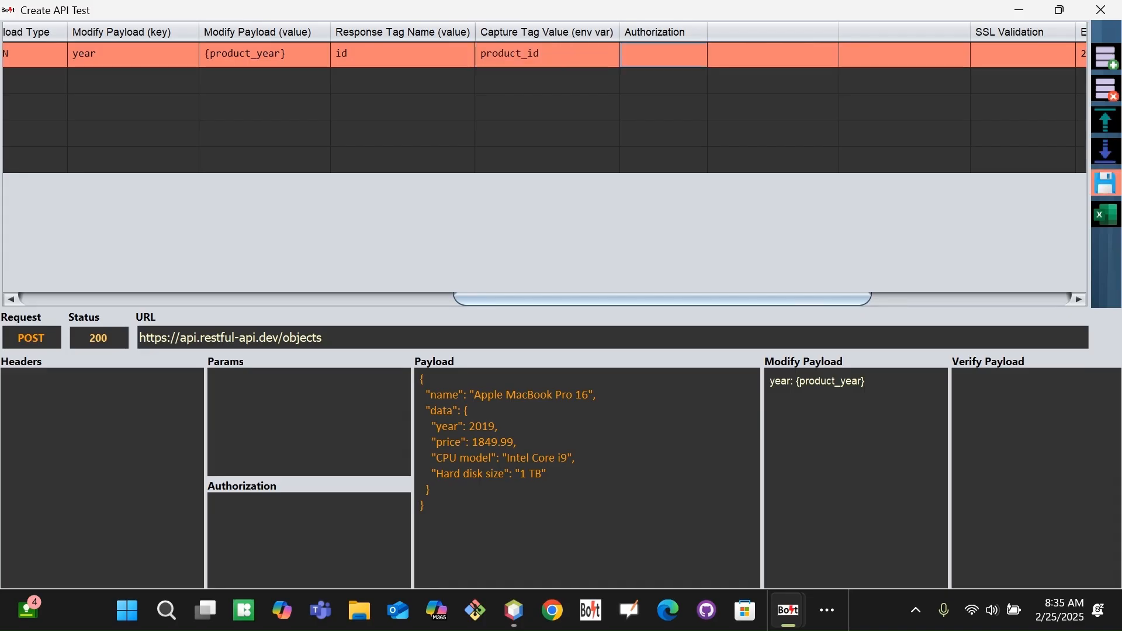
left_click(1105, 183)
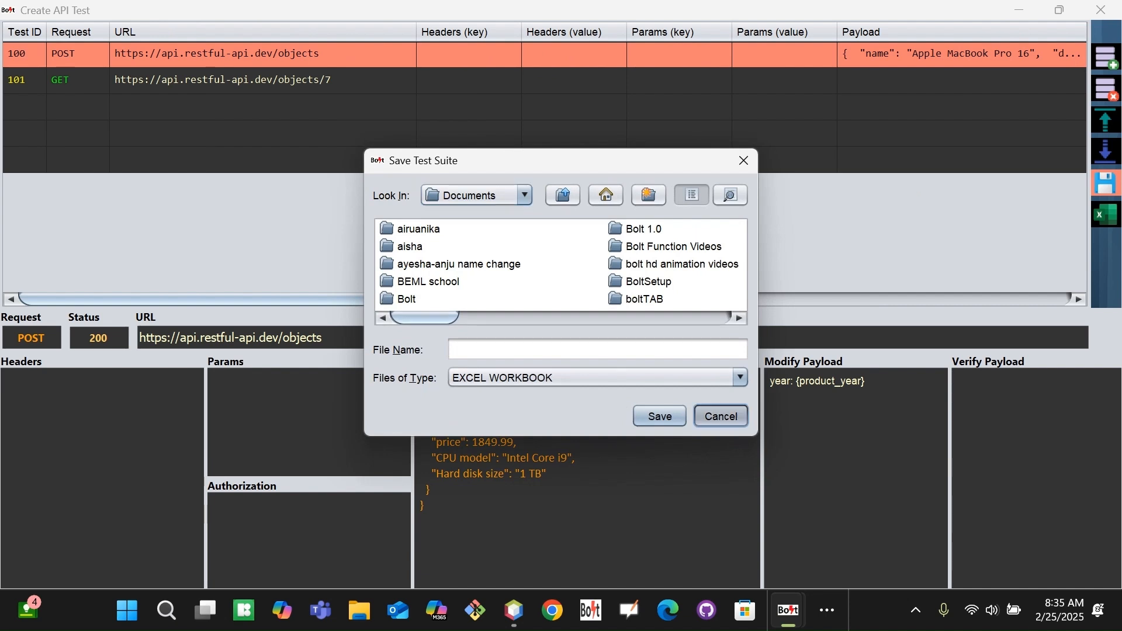
left_click(720, 416)
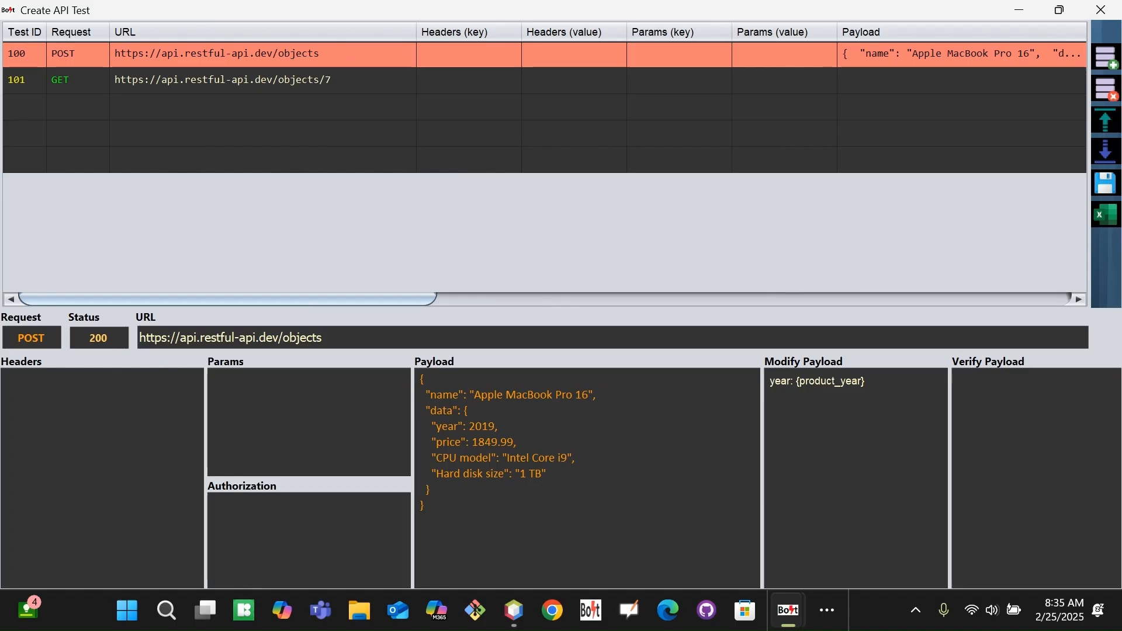
left_click_drag(380, 298, 754, 300)
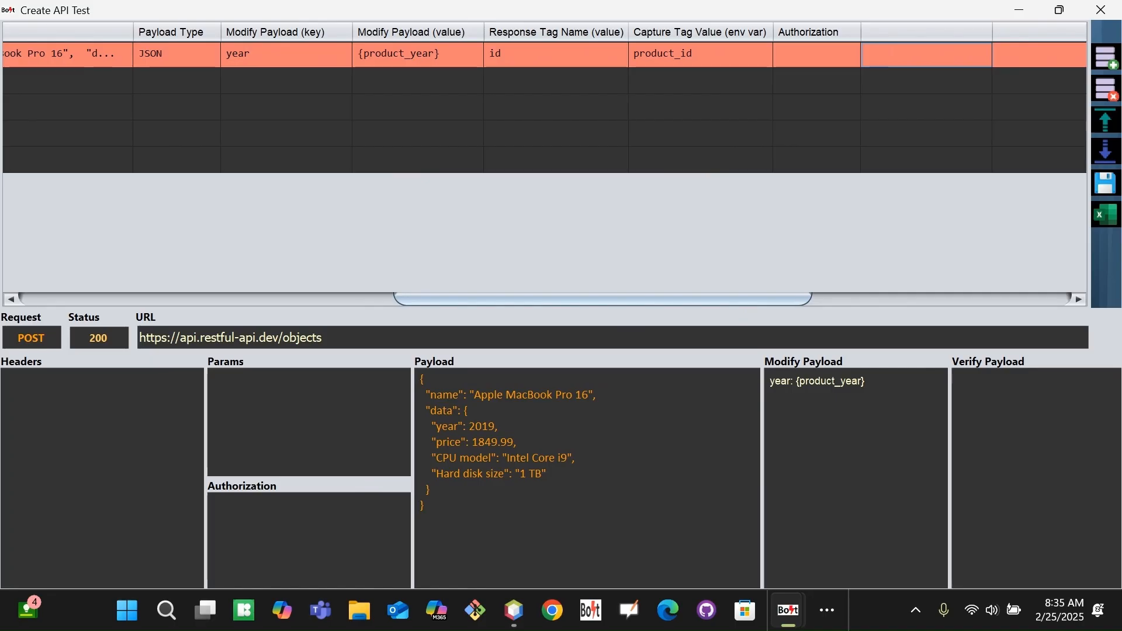
left_click_drag(576, 299, 213, 250)
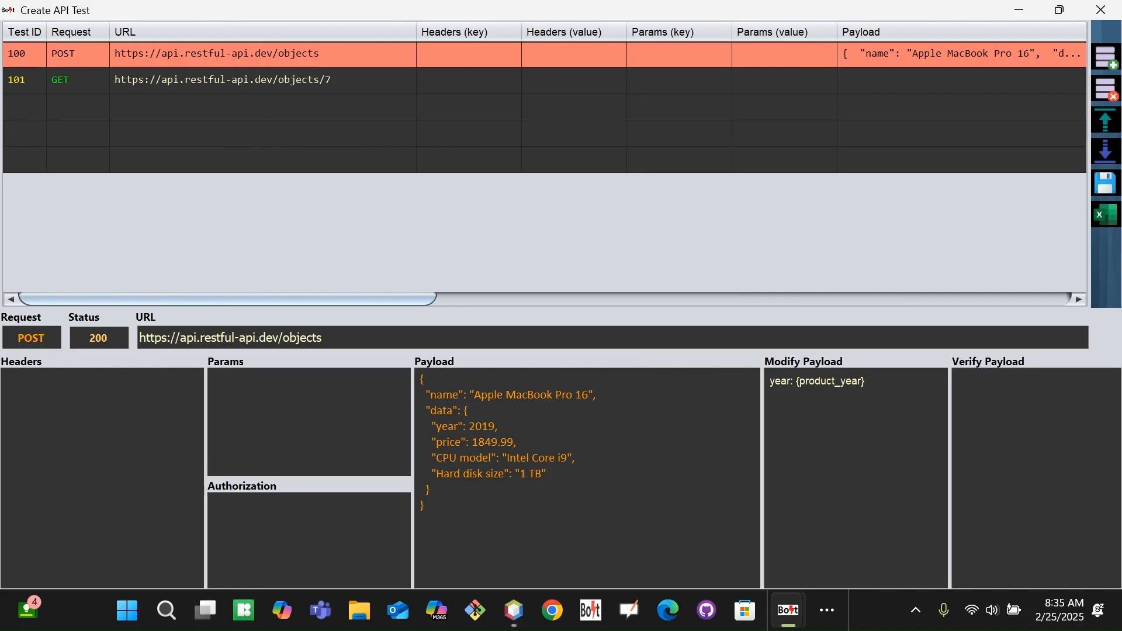
double_click(390, 81)
Replace the trailing 7 in row 101's URL with braces and verify the product_id capture name.
left_click(405, 337)
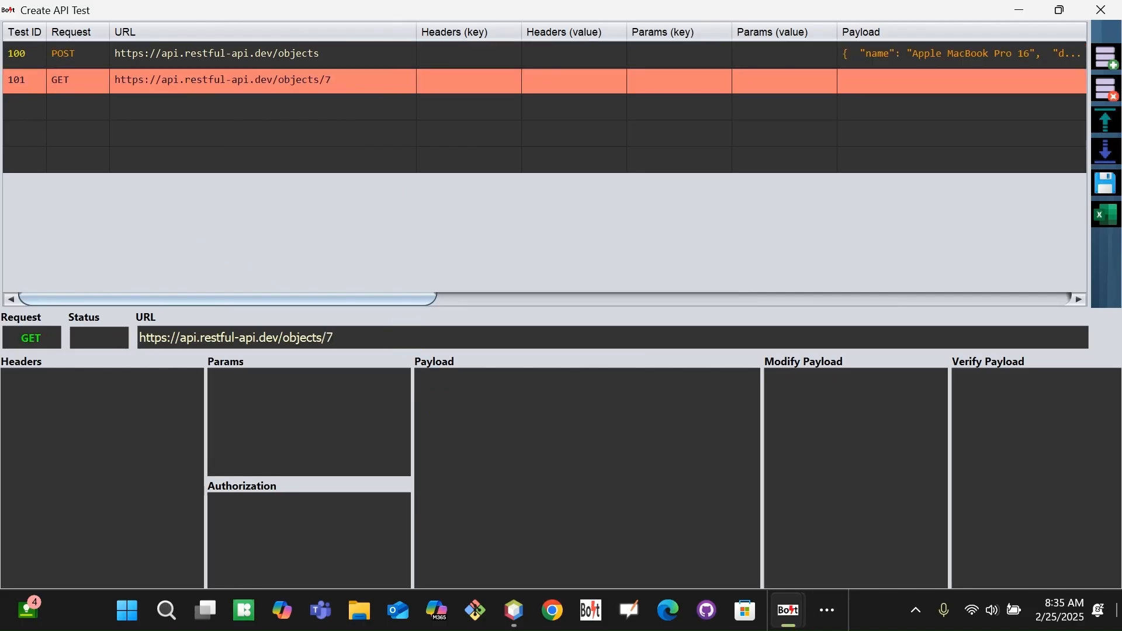
key("BackSpace")
type("{}")
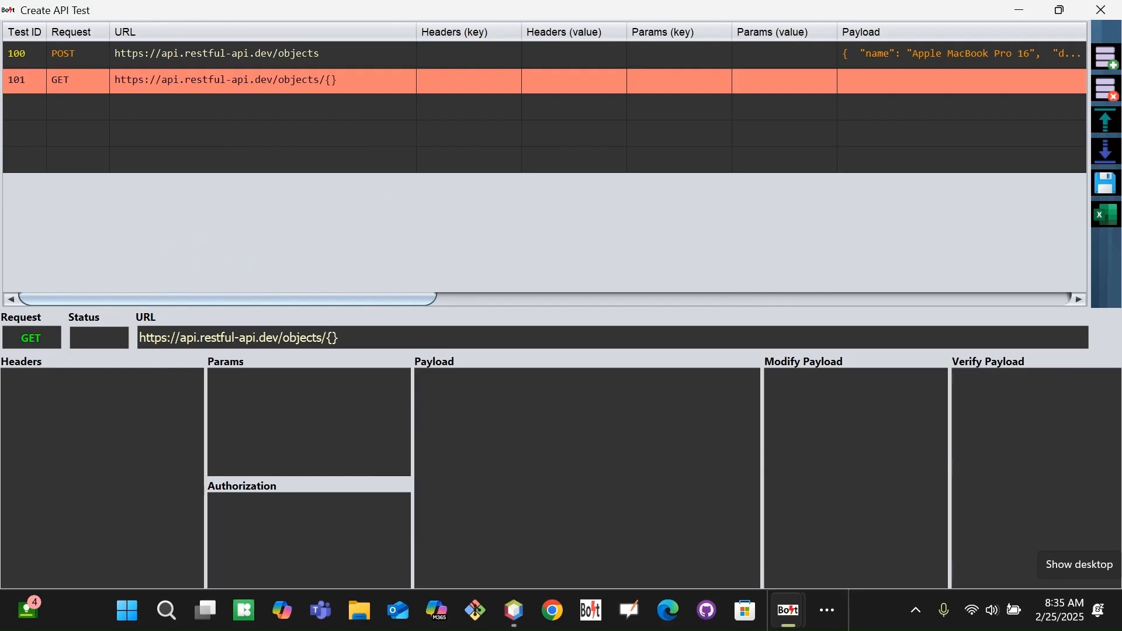
left_click(450, 298)
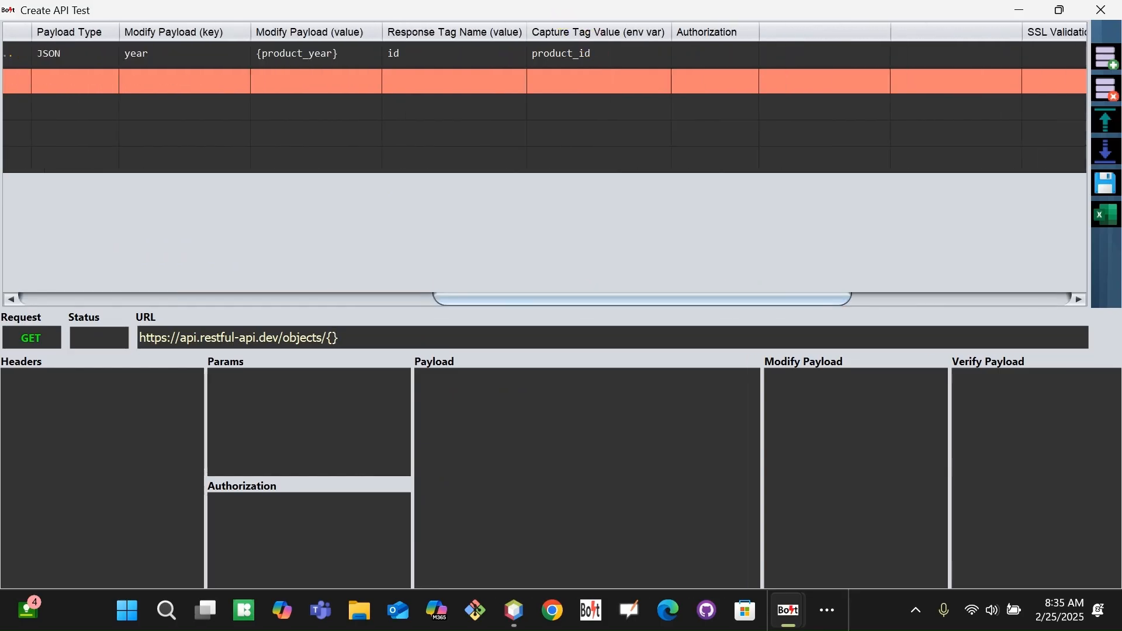
double_click(608, 55)
key("ctrl+a")
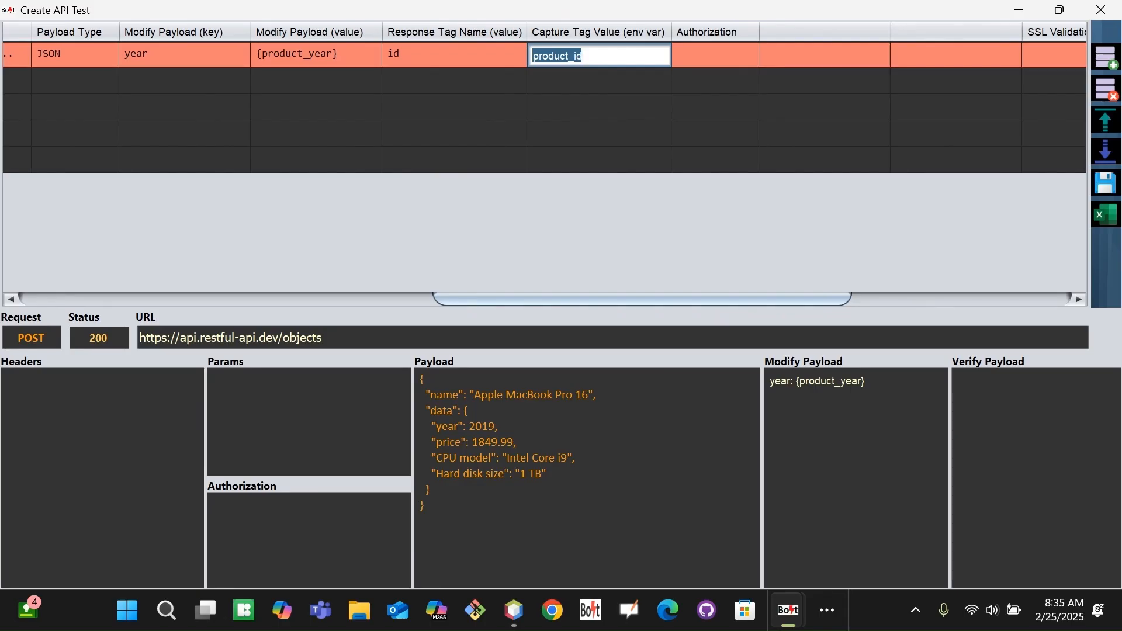
left_click(498, 300)
left_click_drag(498, 301, 26, 296)
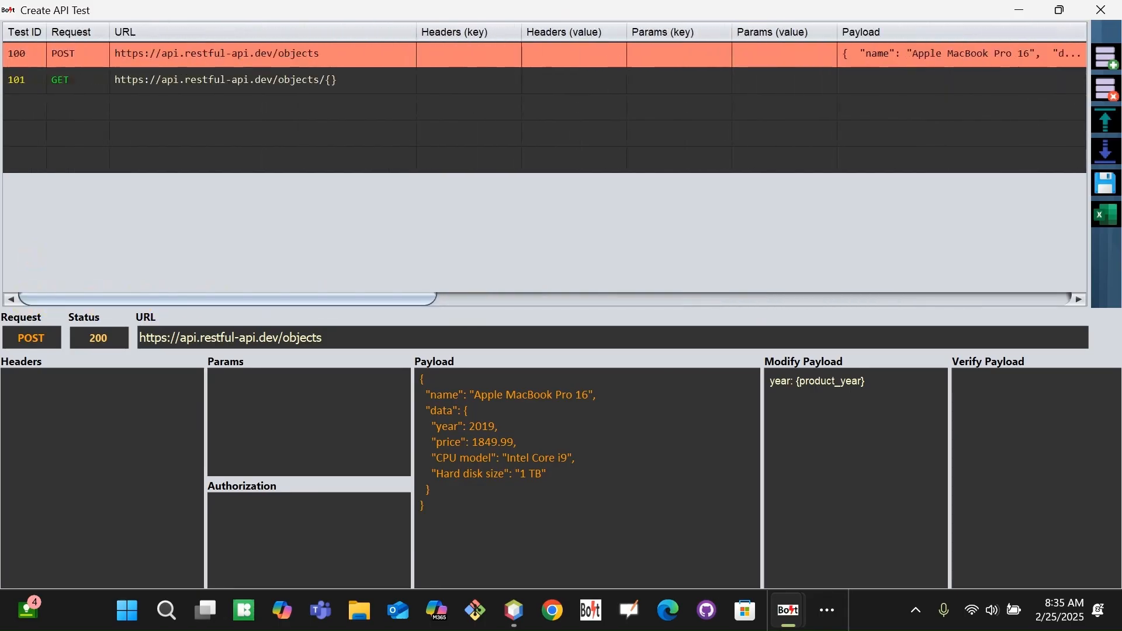
Type product_id between the braces so the URL ends in objects/{product_id}.
double_click(374, 87)
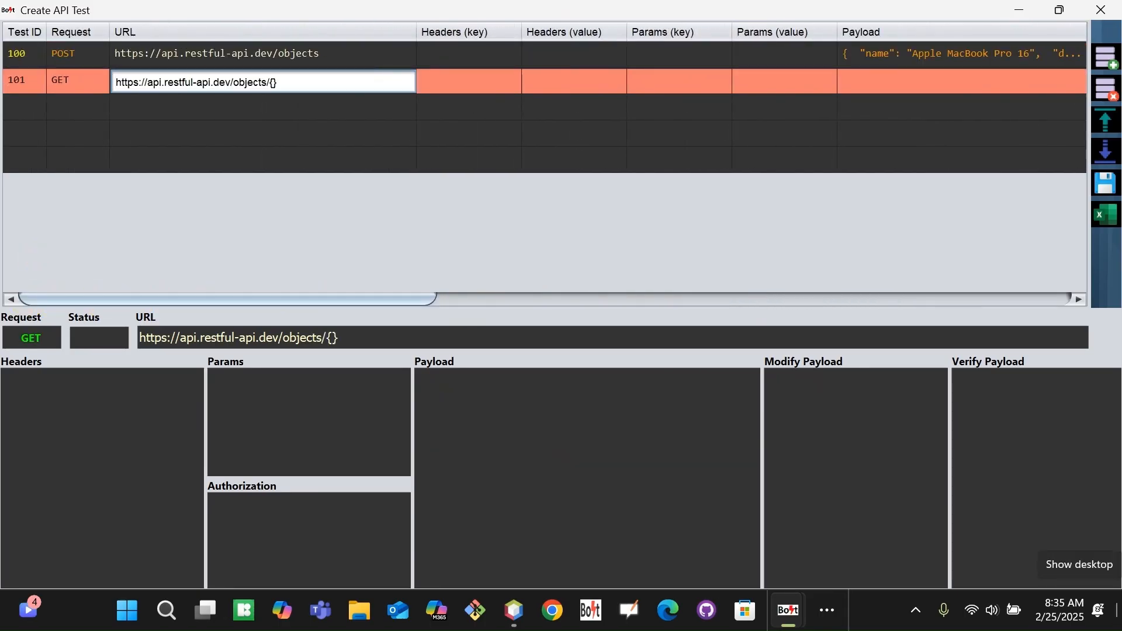
left_click(300, 83)
type("product_id")
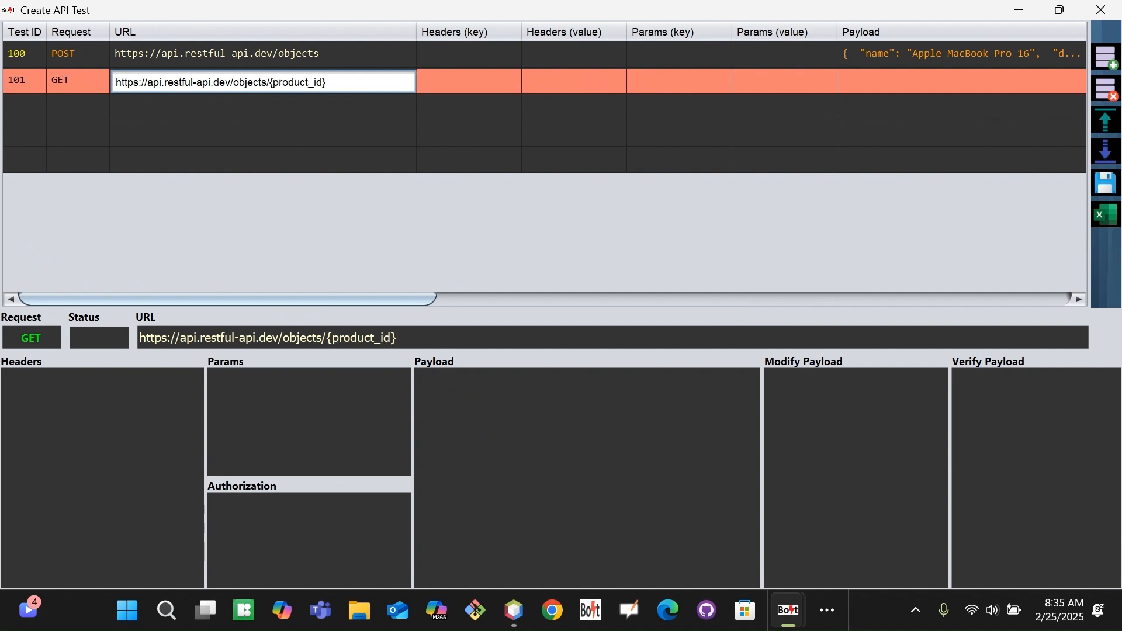
key("Tab")
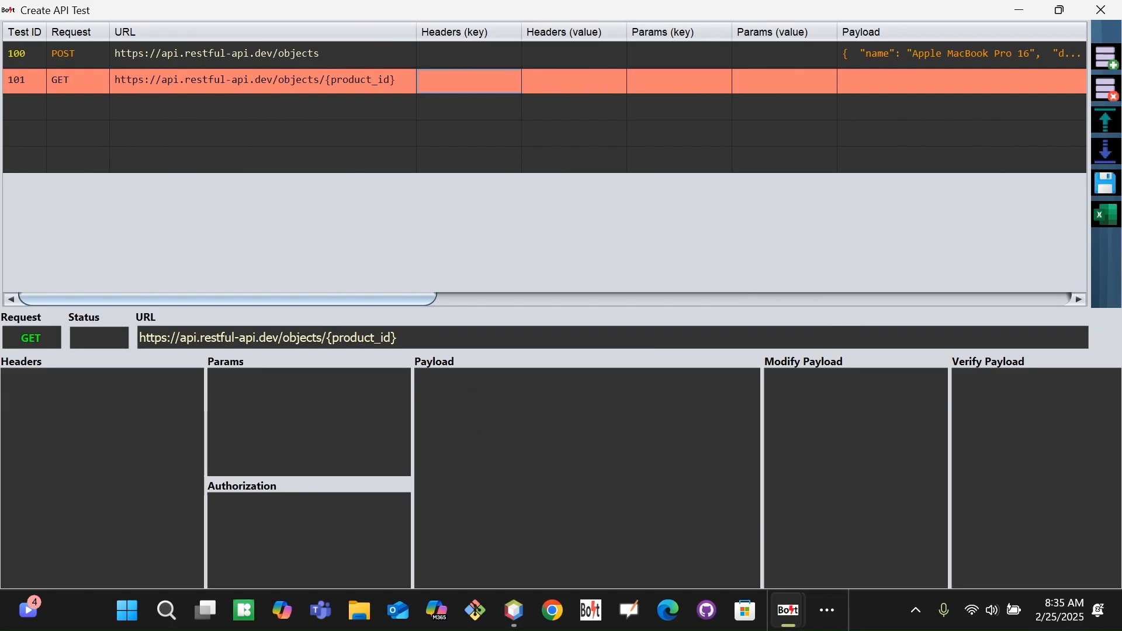
double_click(359, 338)
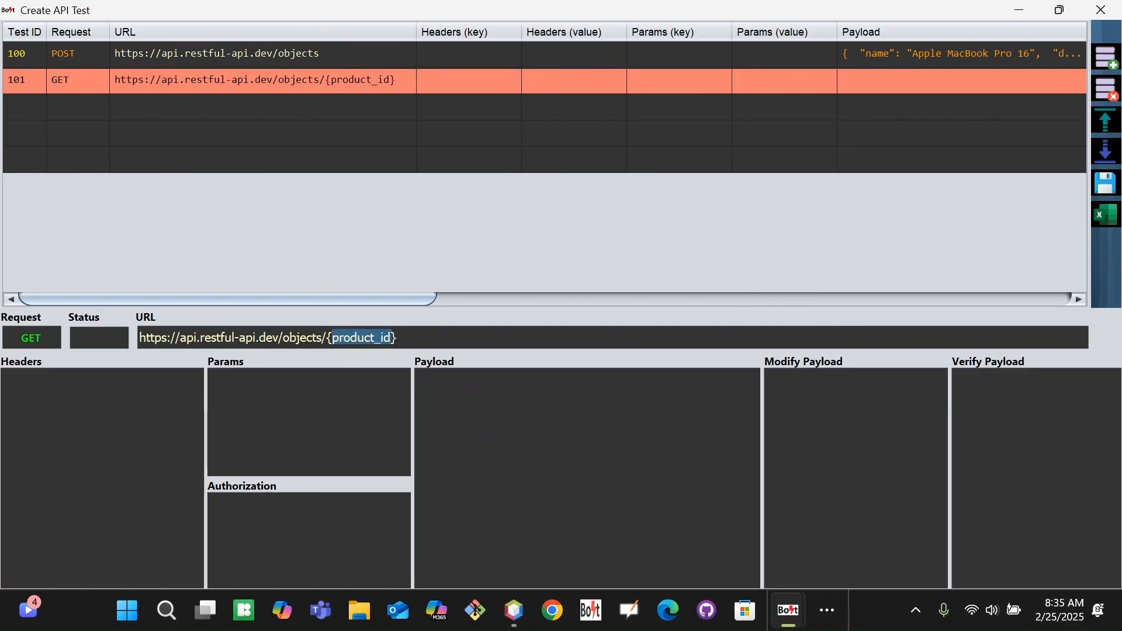
left_click_drag(421, 299, 738, 298)
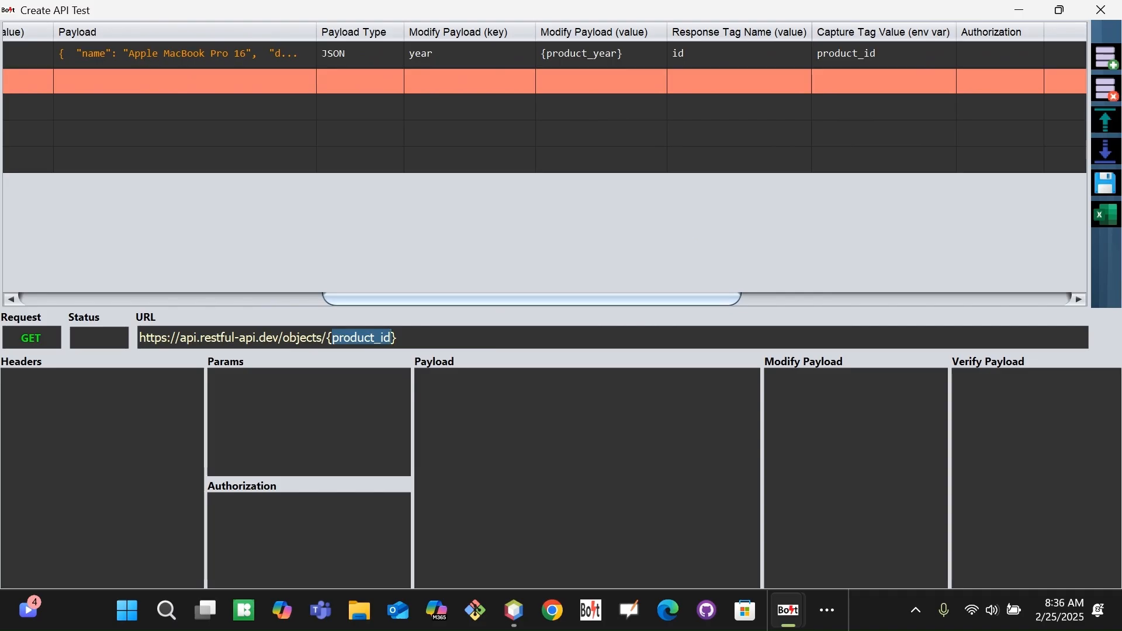
left_click_drag(389, 299, 82, 297)
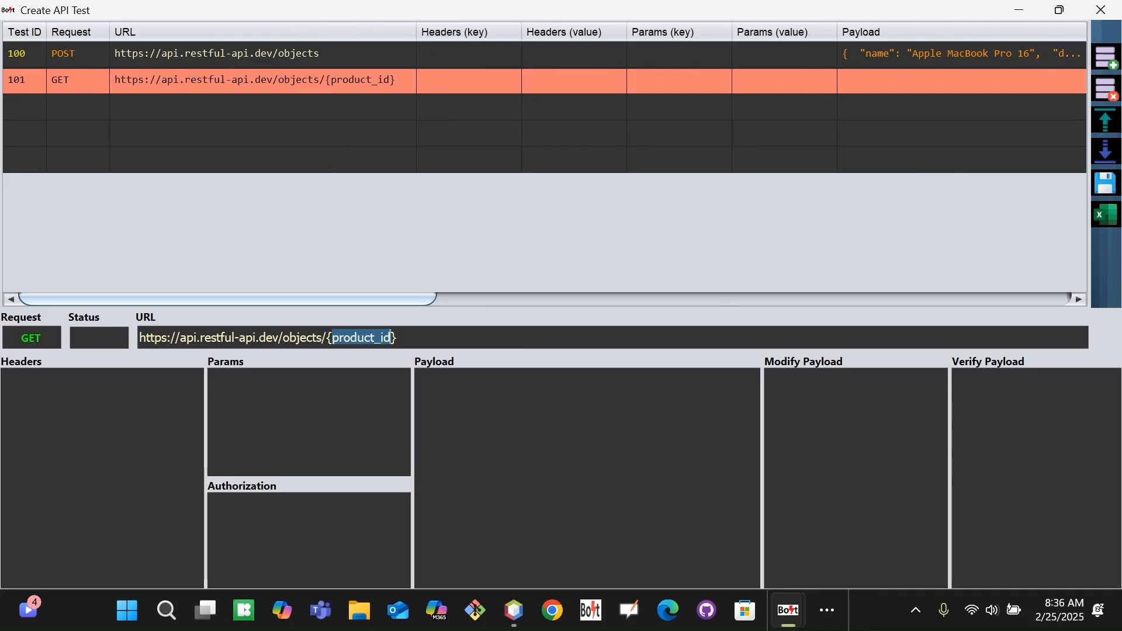
left_click_drag(361, 302, 1029, 270)
Set row 101's Expected Status to 200.
left_click(598, 78)
type("200")
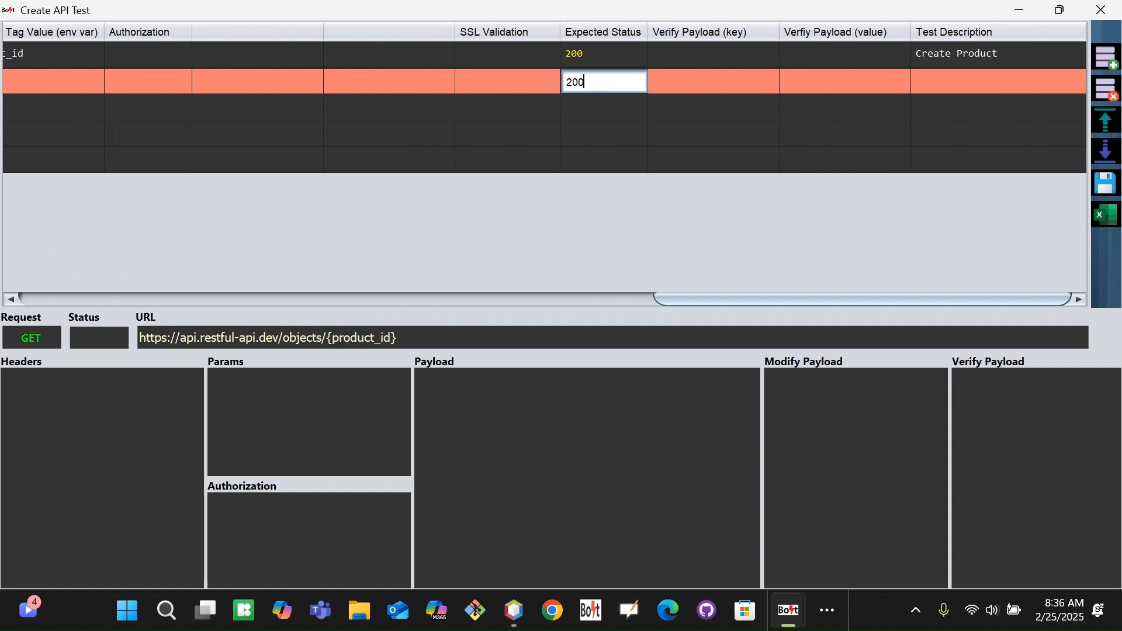
key("Tab")
Give row 101 the test description 'Get product'.
left_click(959, 82)
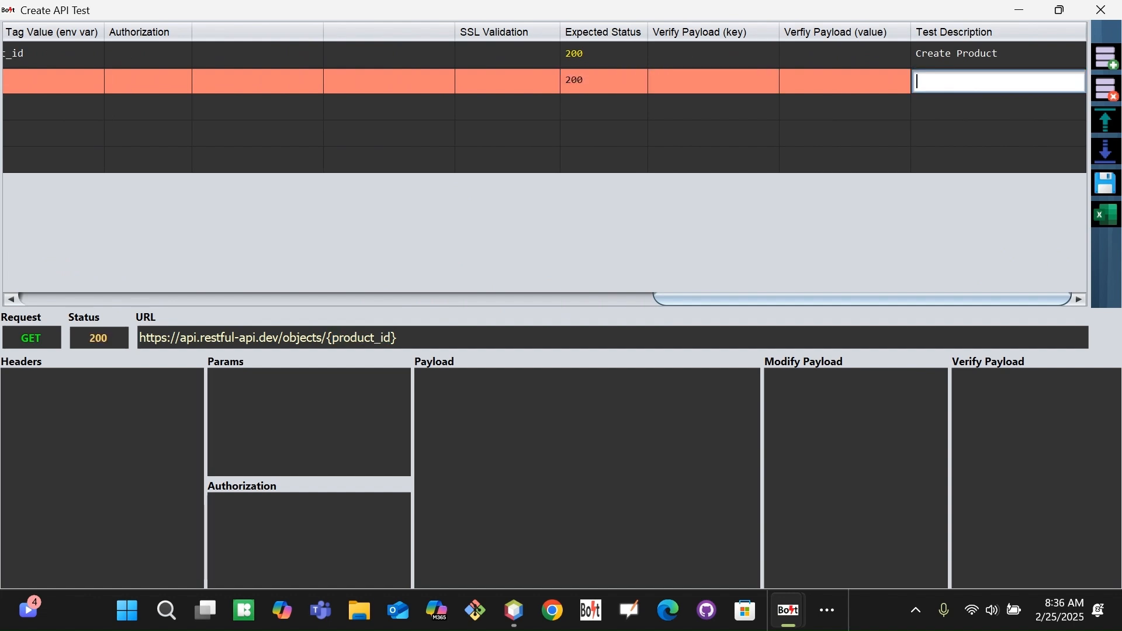
type("Get P")
key("BackSpace")
key("BackSpace")
type("produ")
key("BackSpace")
type("uct")
key("Tab")
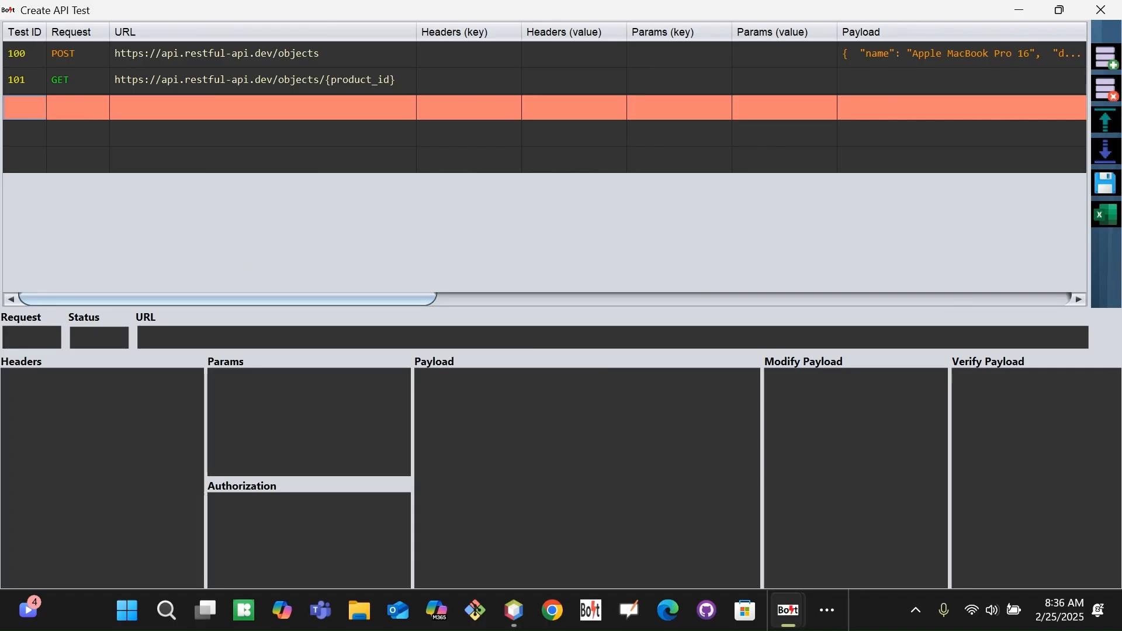
key("alt+Tab")
key("alt+Tab")
key("alt+Tab")
key("alt+Tab")
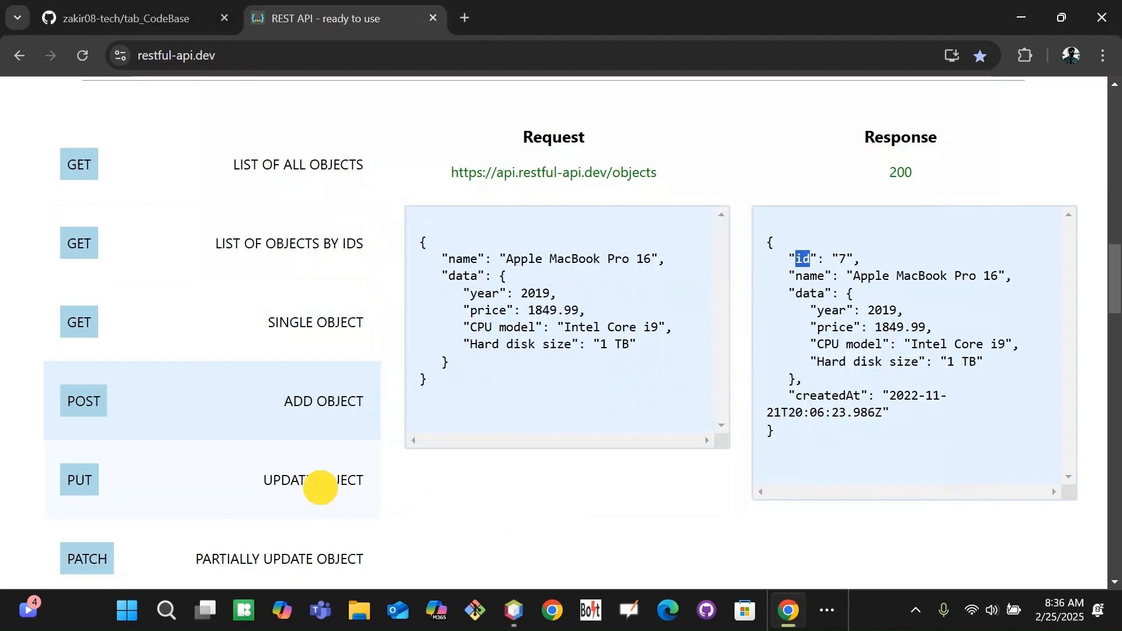
Review the PUT Update Object request JSON, noting its color and silver fields.
left_click(320, 487)
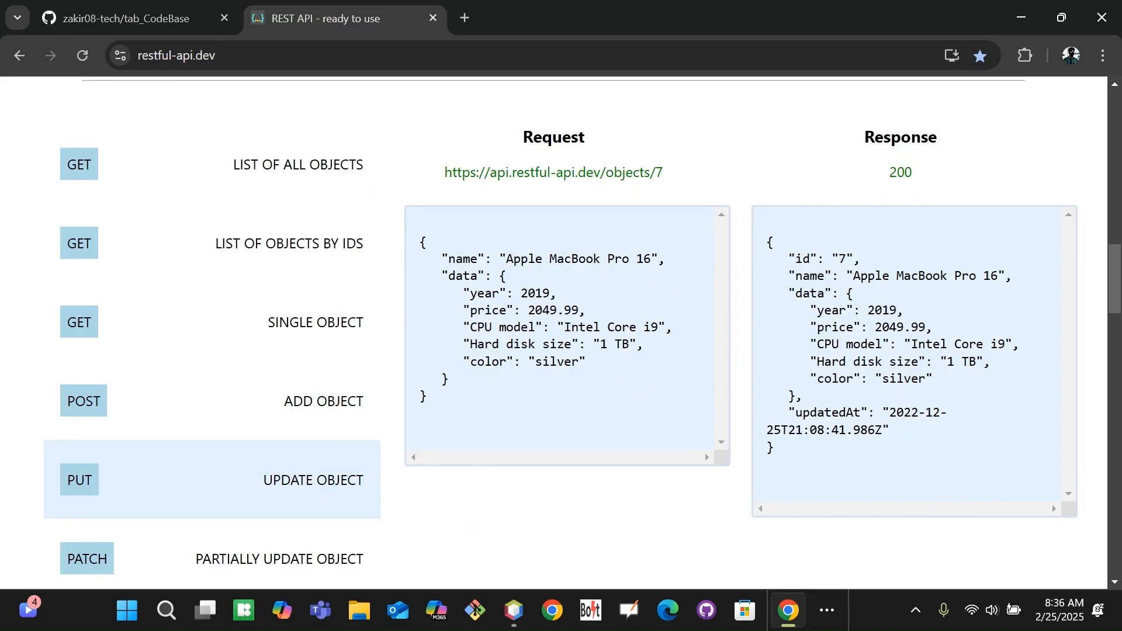
left_click_drag(421, 242, 493, 427)
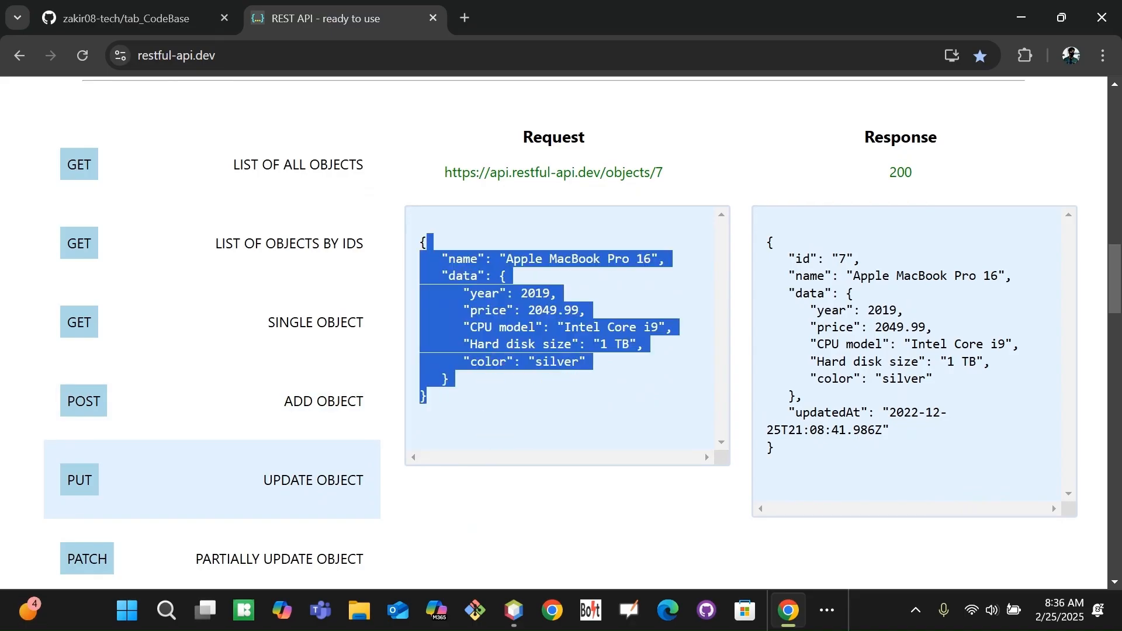
left_click(494, 428)
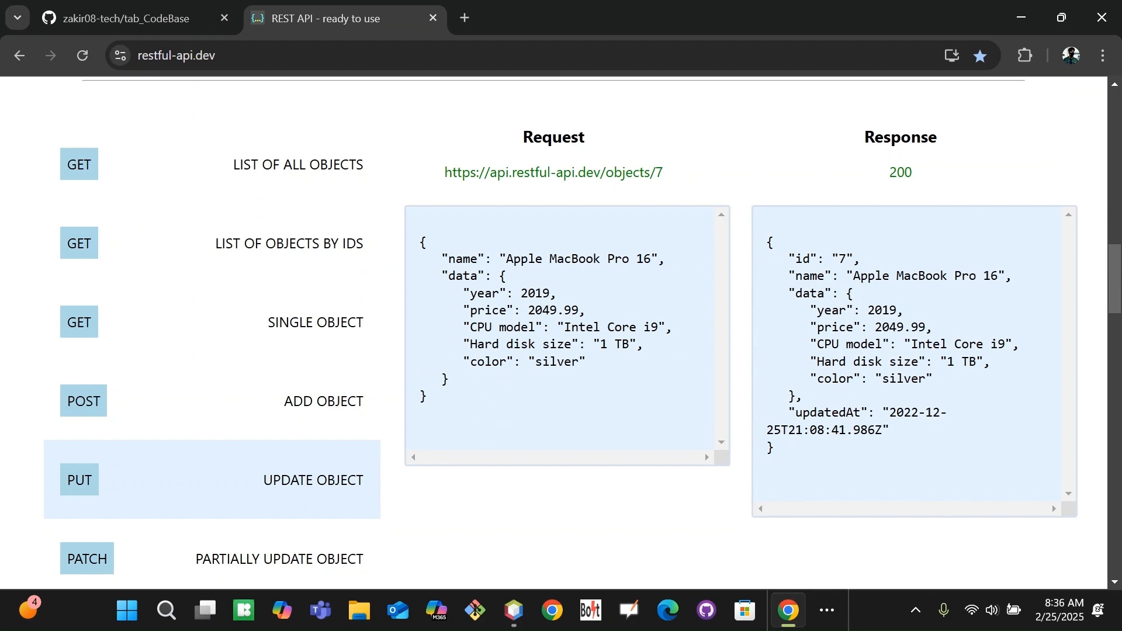
double_click(485, 362)
double_click(558, 362)
key("alt+Tab")
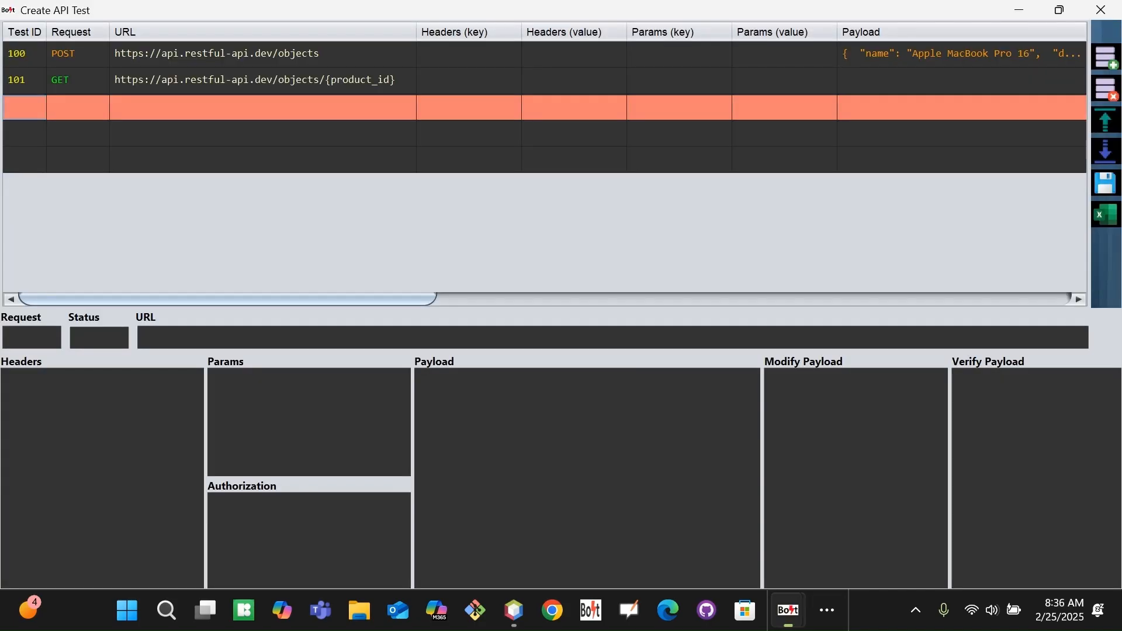
Add test 102 in the third row with a PUT request.
left_click(961, 54)
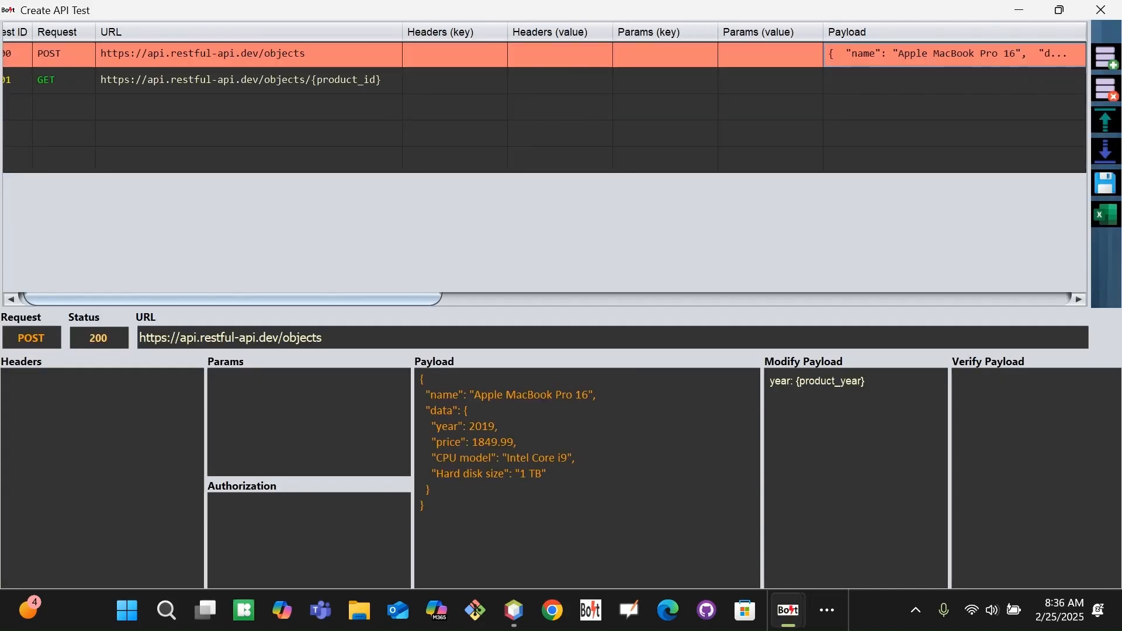
left_click(955, 80)
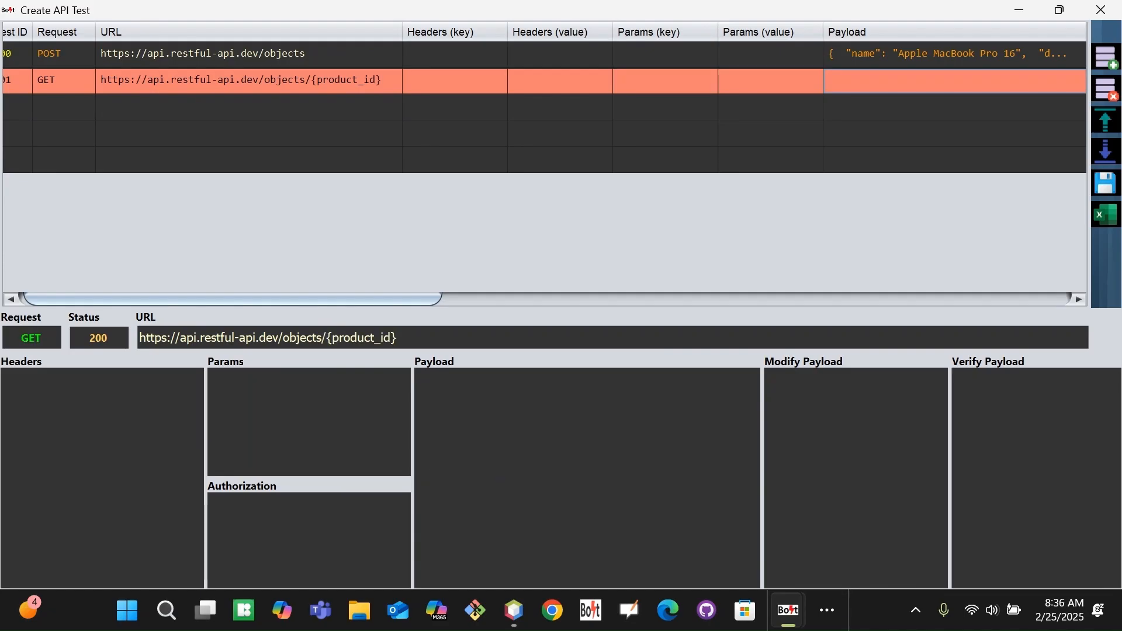
left_click(955, 108)
left_click_drag(234, 299, 225, 299)
left_click(26, 110)
mouse_move(788, 610)
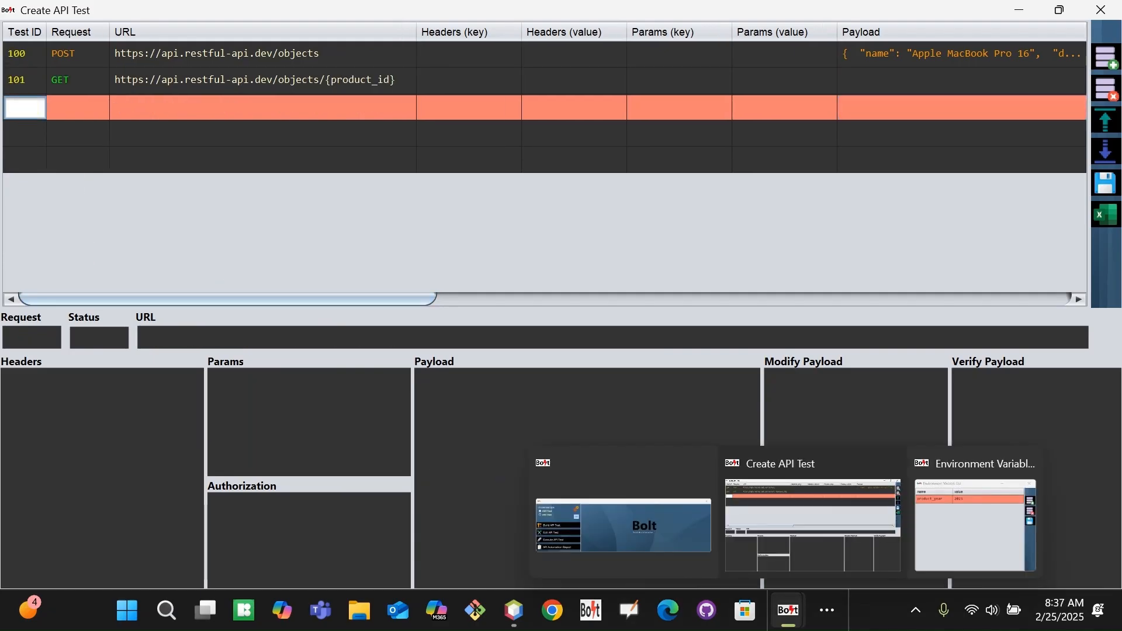
type("102")
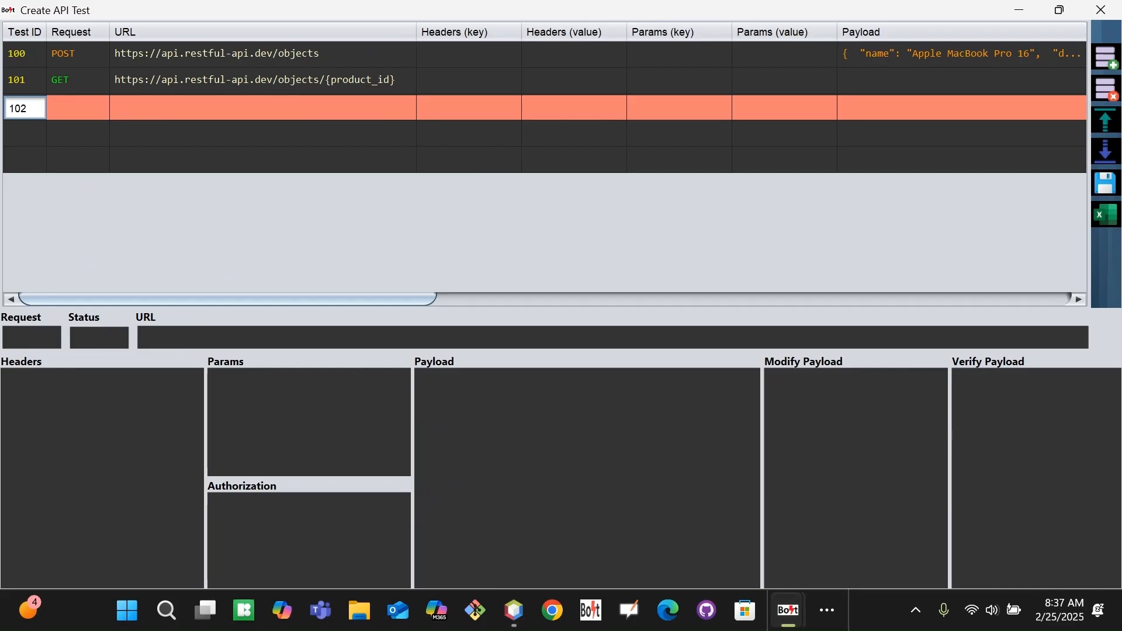
left_click(102, 109)
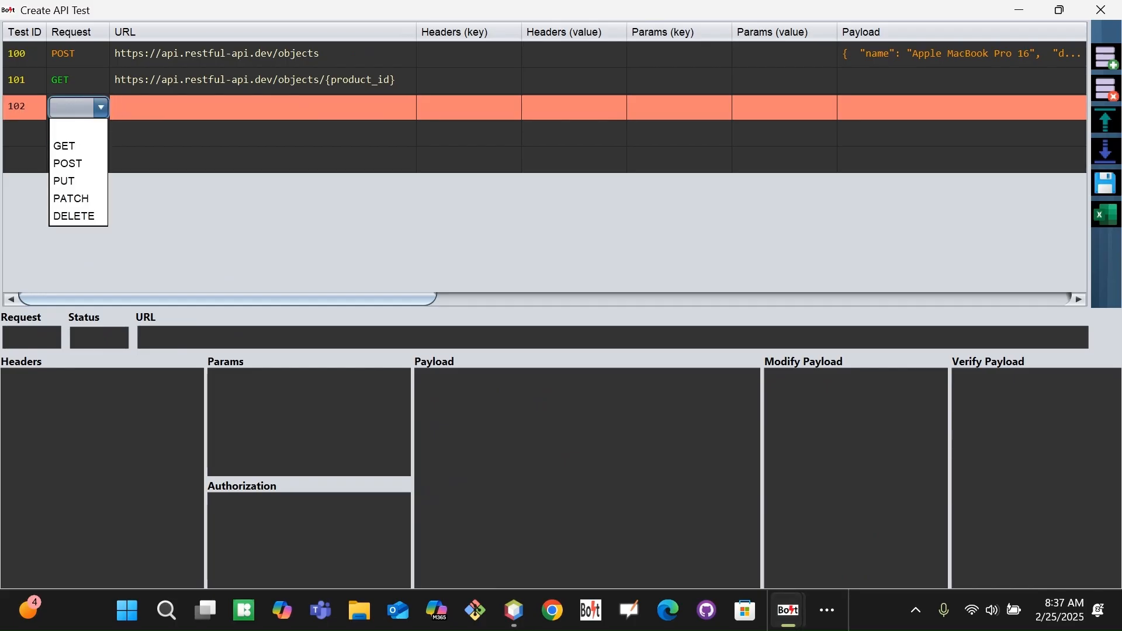
left_click(78, 180)
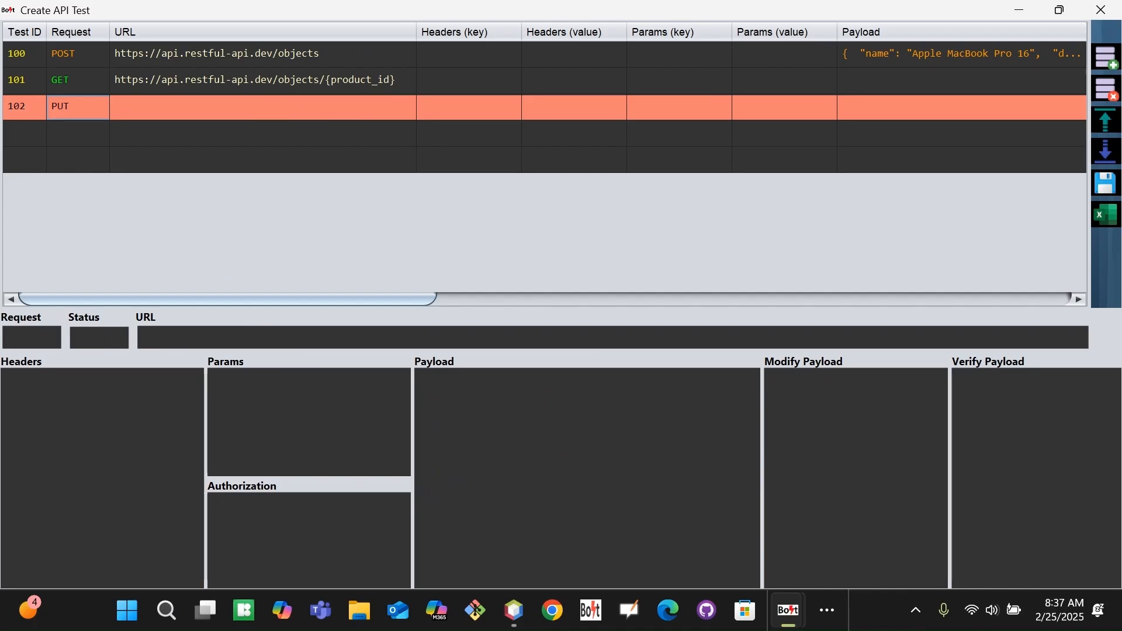
Copy row 101's objects/{product_id} URL into test 102's URL cell.
key("alt+Tab")
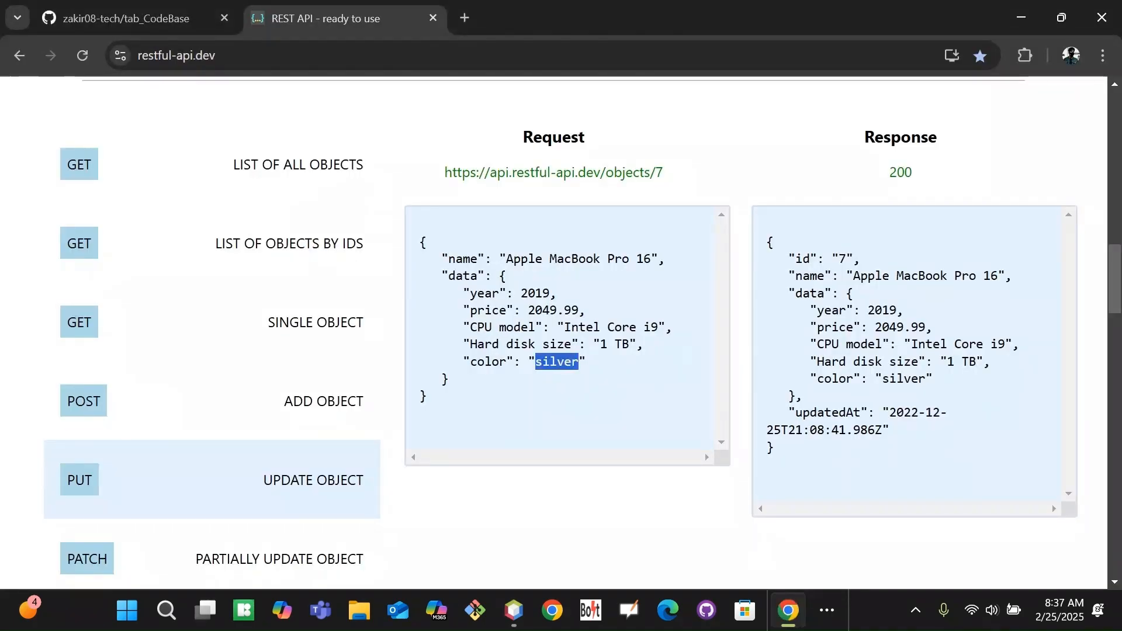
key("alt+Tab")
double_click(401, 82)
key("ctrl+a")
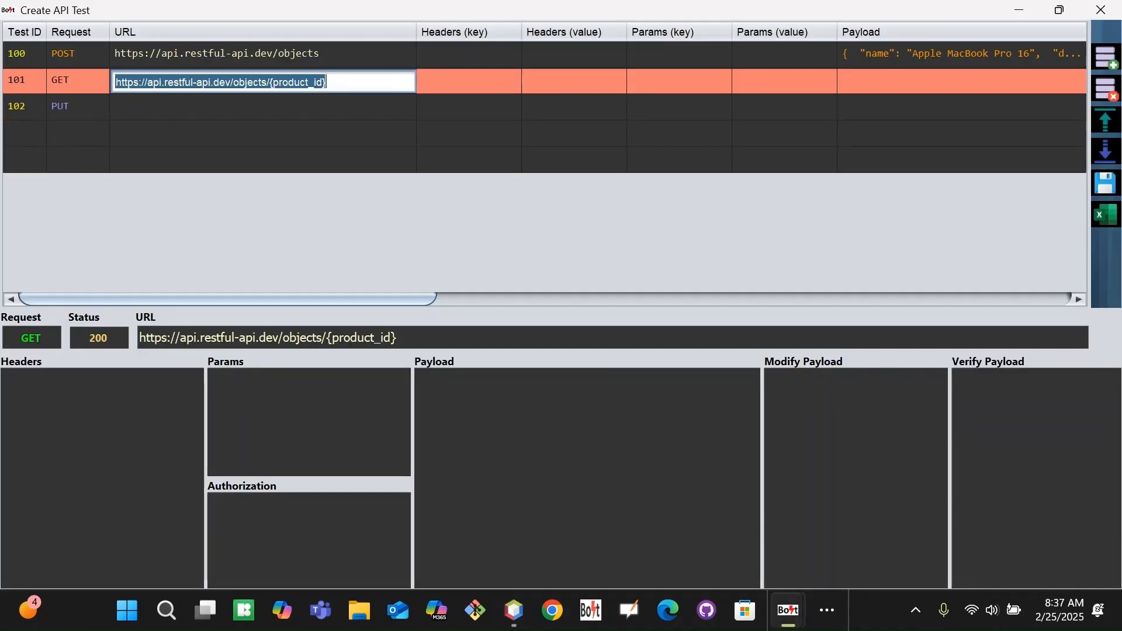
key("ctrl+c")
double_click(230, 108)
key("ctrl+v")
key("Tab")
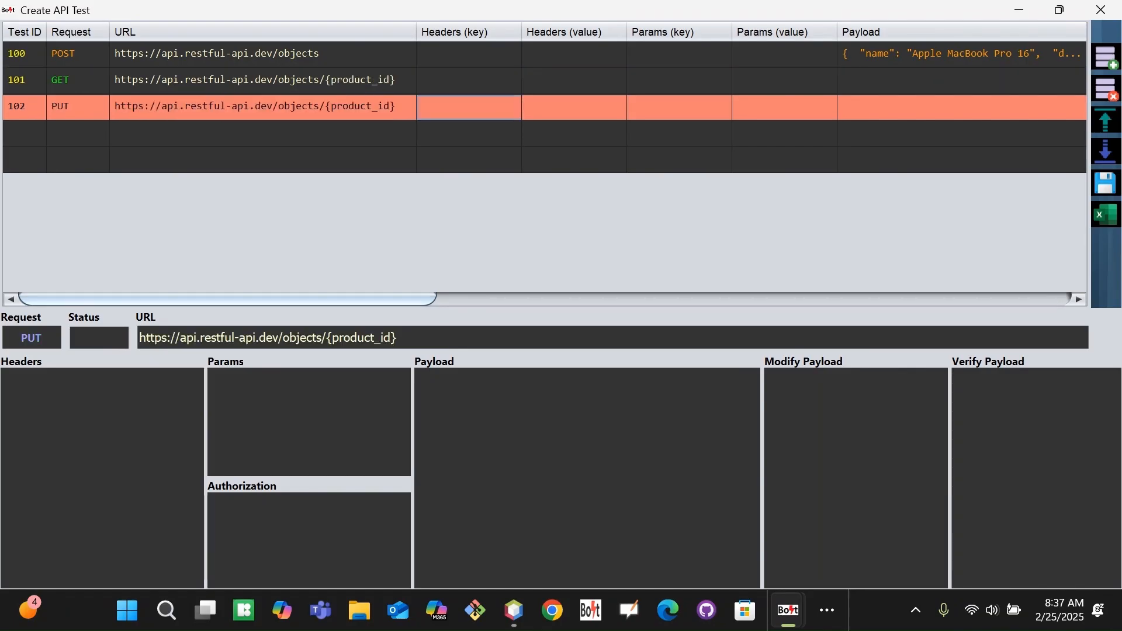
left_click_drag(359, 298, 387, 298)
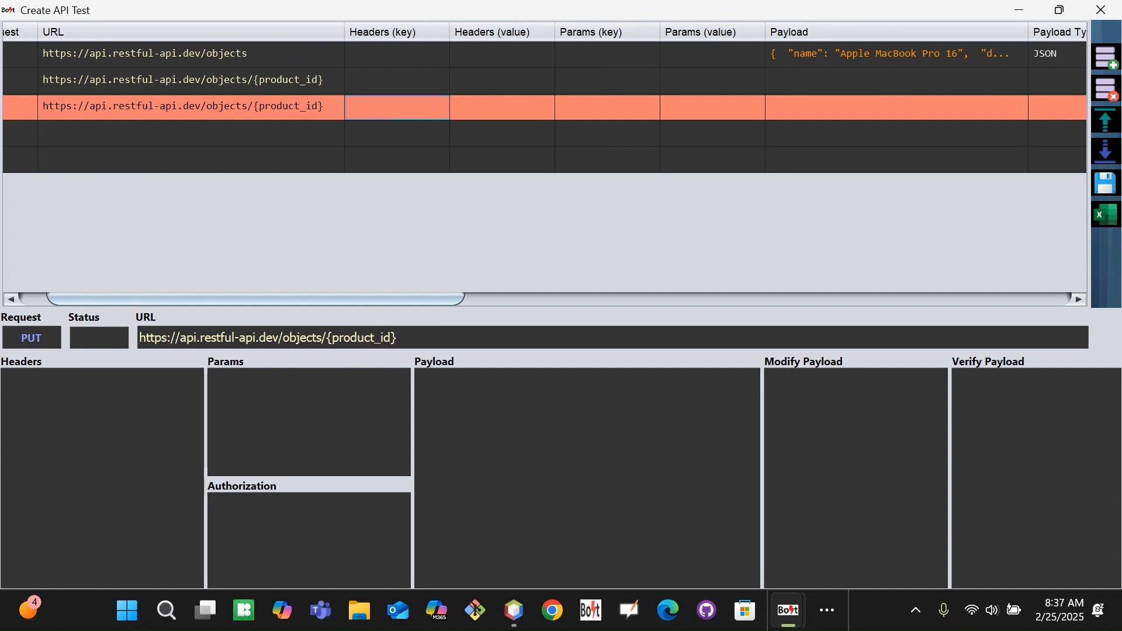
key("alt+Tab")
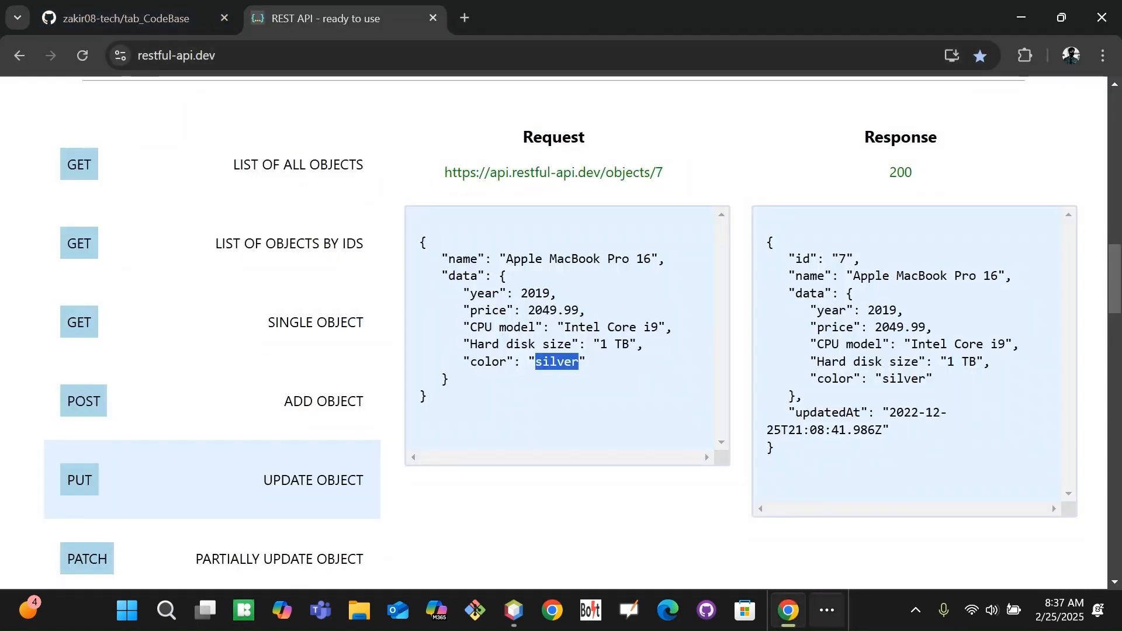
Bring up Postman and inspect the request's Content-Type header.
left_click(827, 609)
left_click(926, 556)
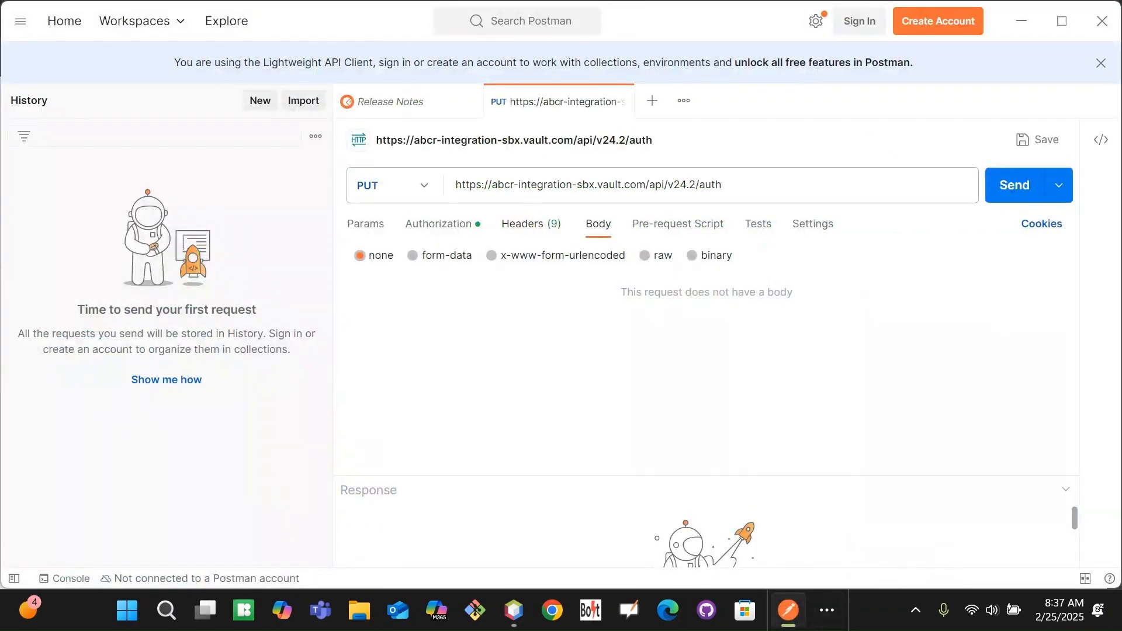
left_click(531, 224)
left_click(430, 310)
key("ctrl+a")
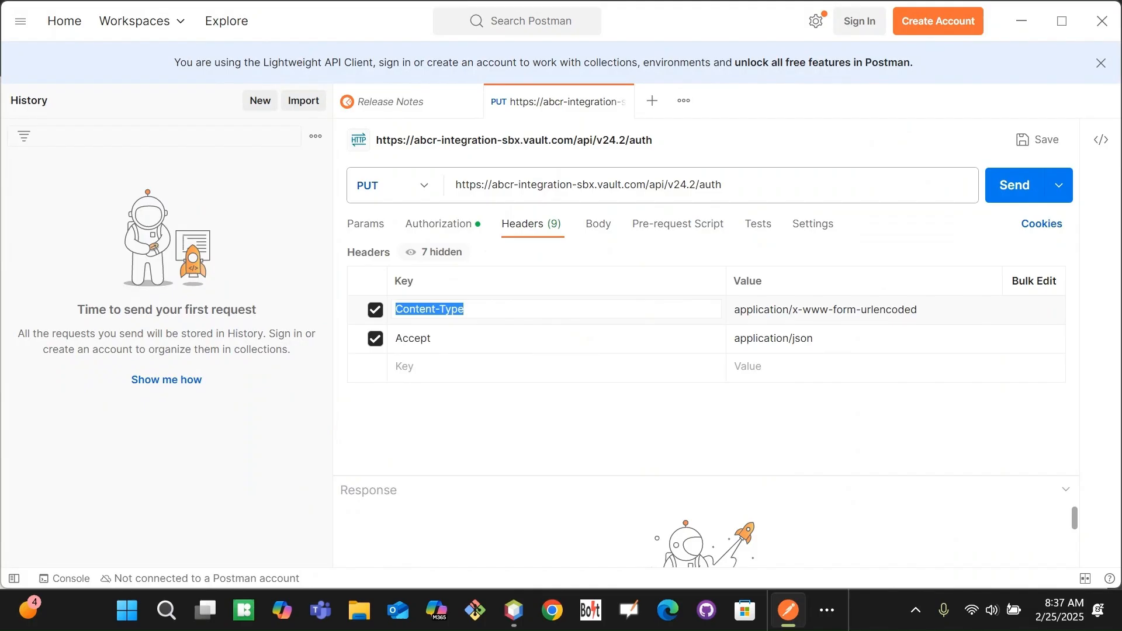
key("Tab")
Set Postman's request body format to raw JSON.
left_click(605, 224)
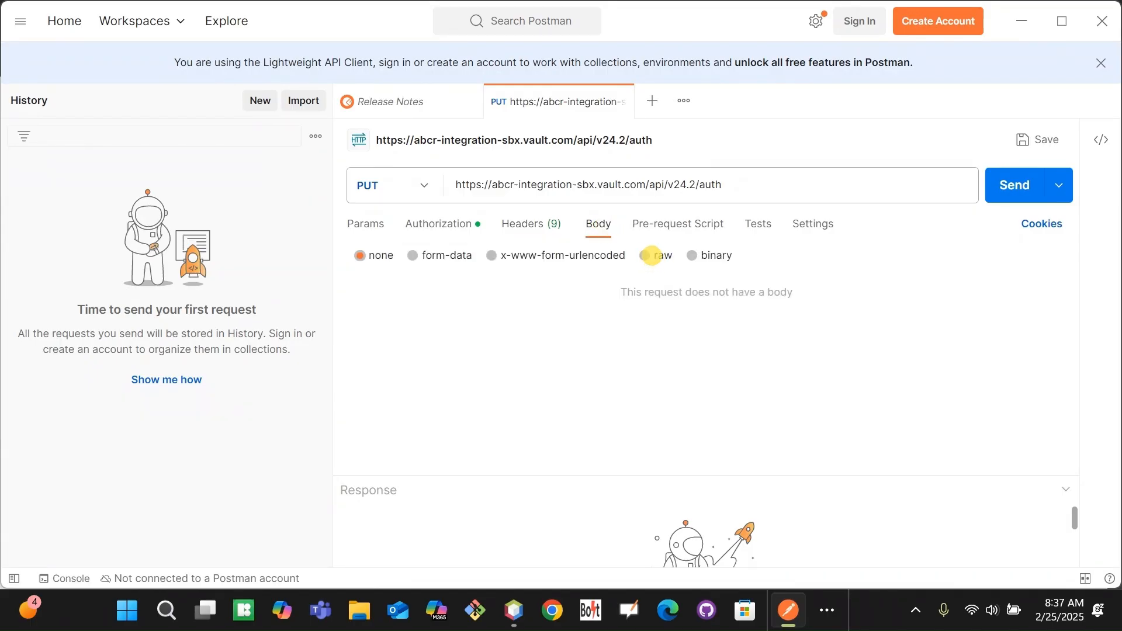
left_click(663, 255)
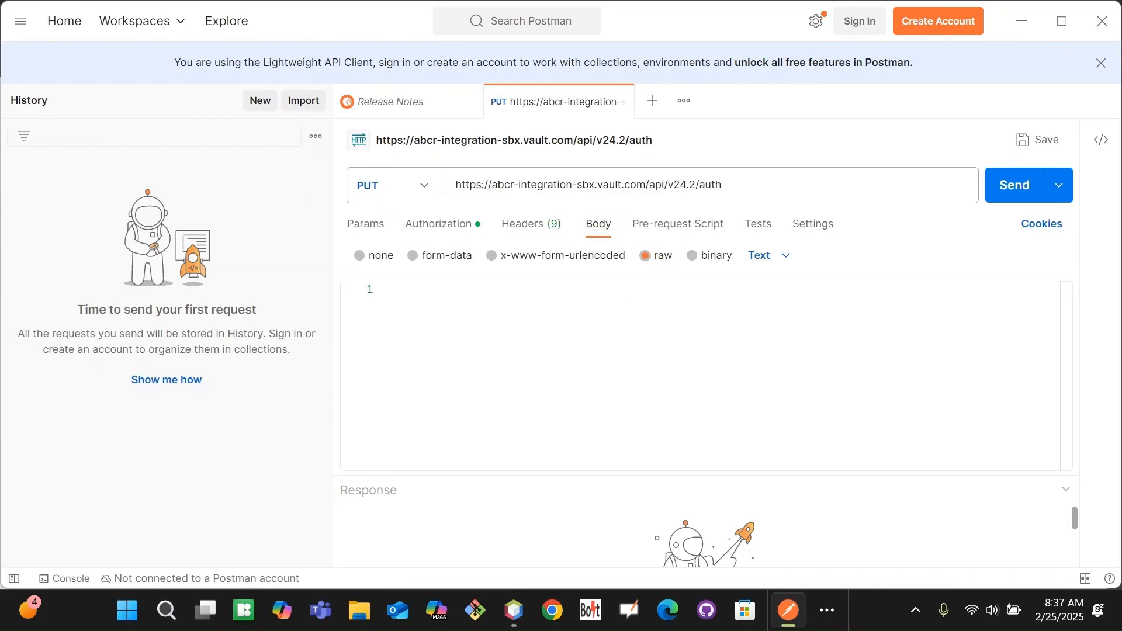
left_click(792, 255)
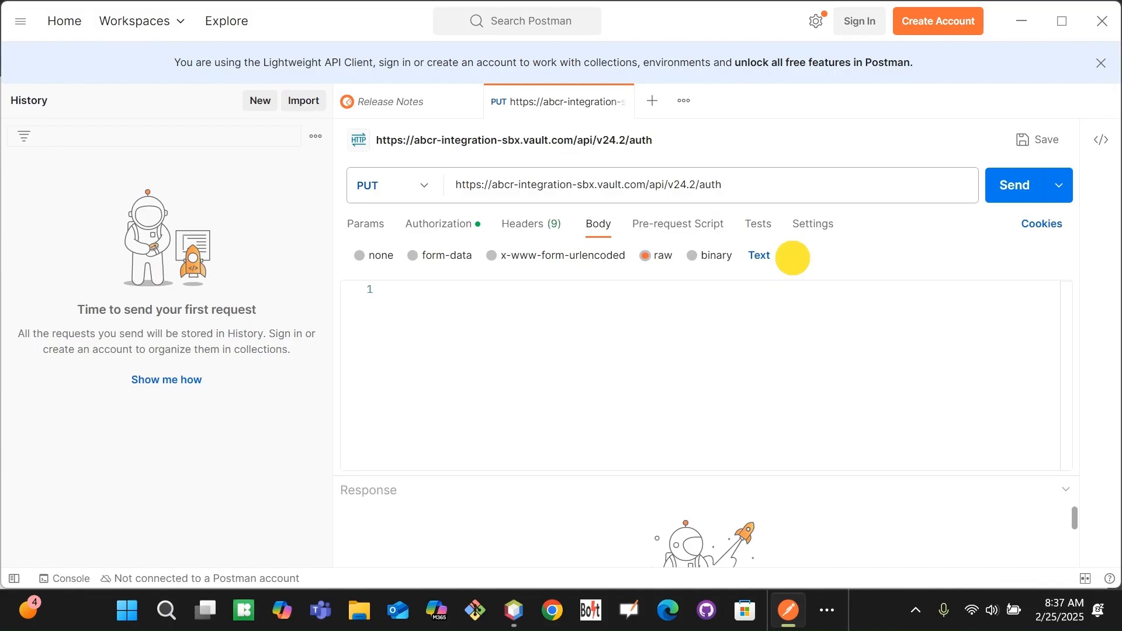
left_click(766, 344)
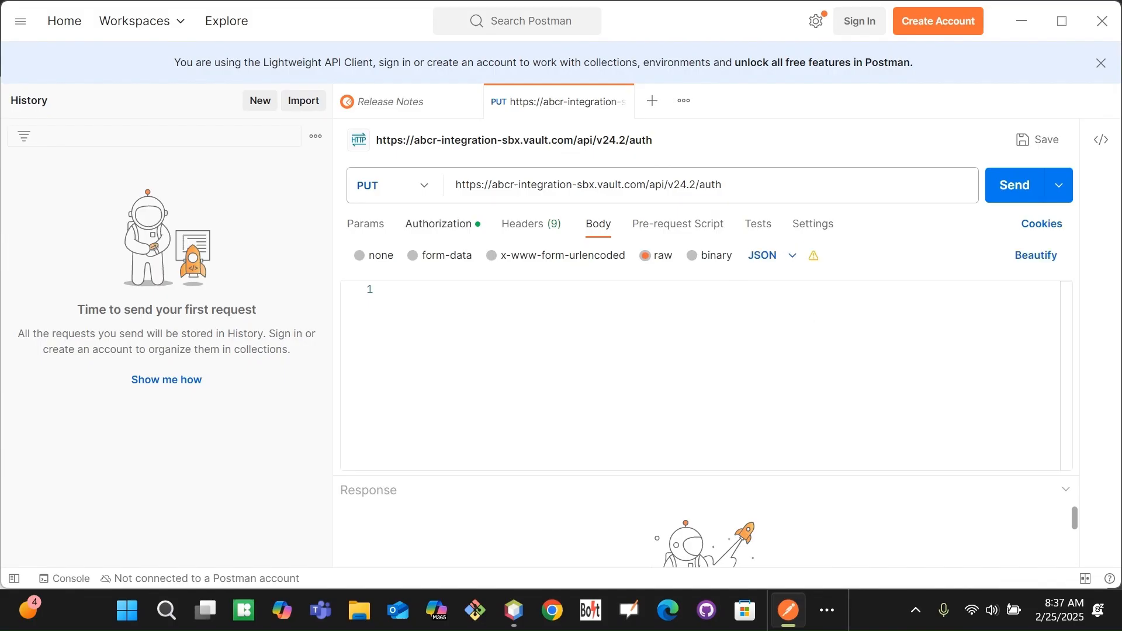
Recheck the Content-Type and Accept headers and copy the Content-Type header name.
left_click(532, 223)
left_click(923, 309)
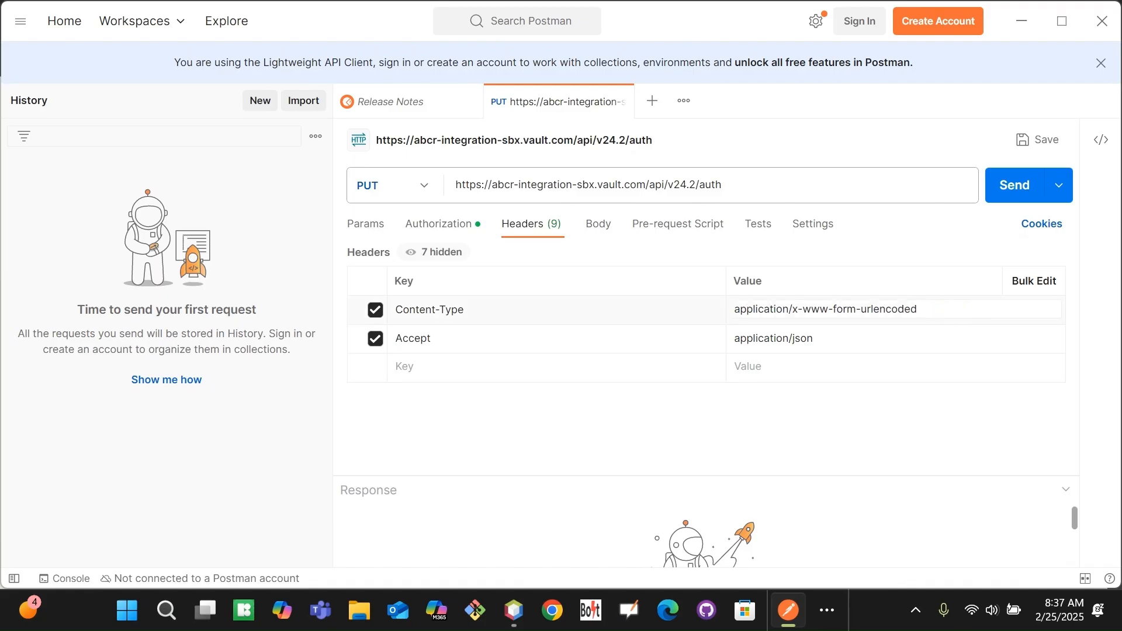
left_click(559, 307)
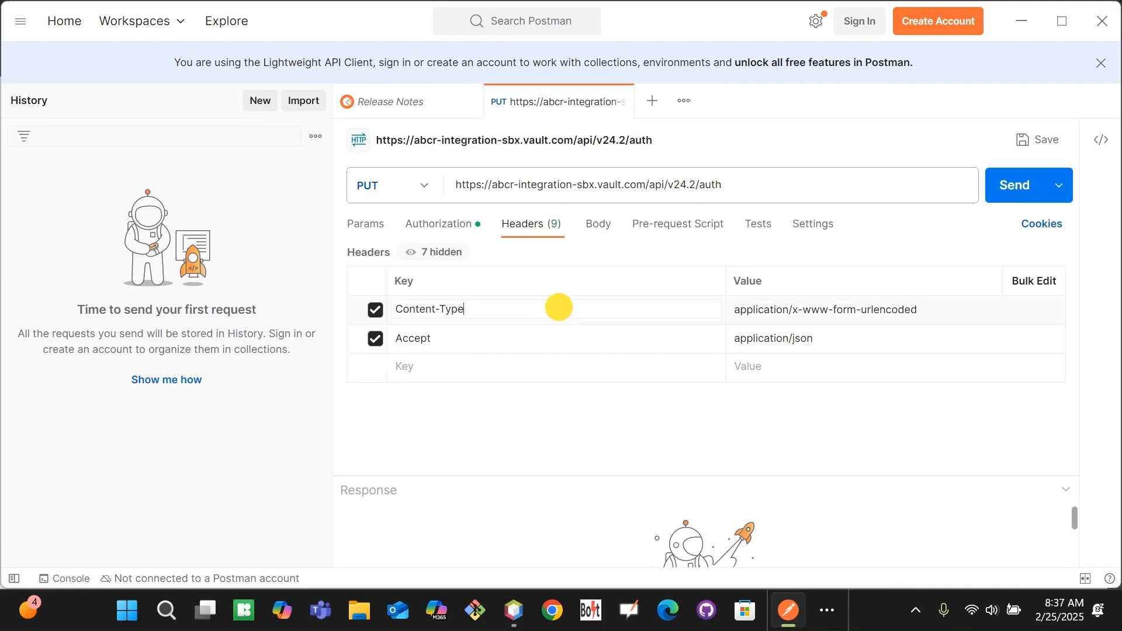
left_click(986, 310)
left_click(493, 297)
left_click(612, 228)
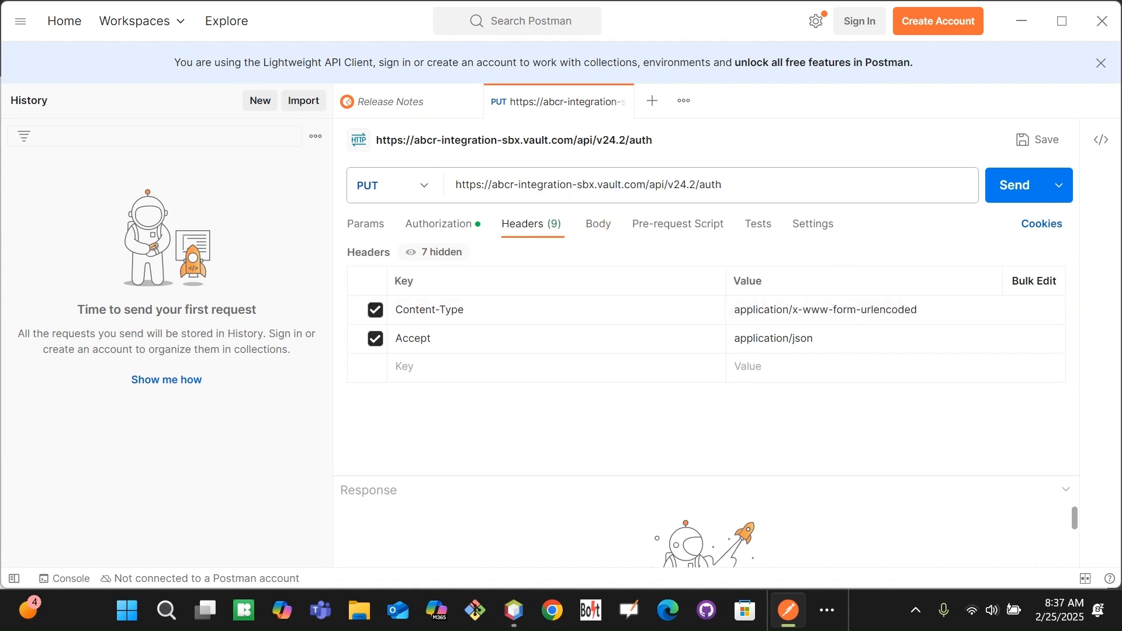
left_click(599, 229)
left_click(531, 224)
left_click_drag(482, 316, 393, 312)
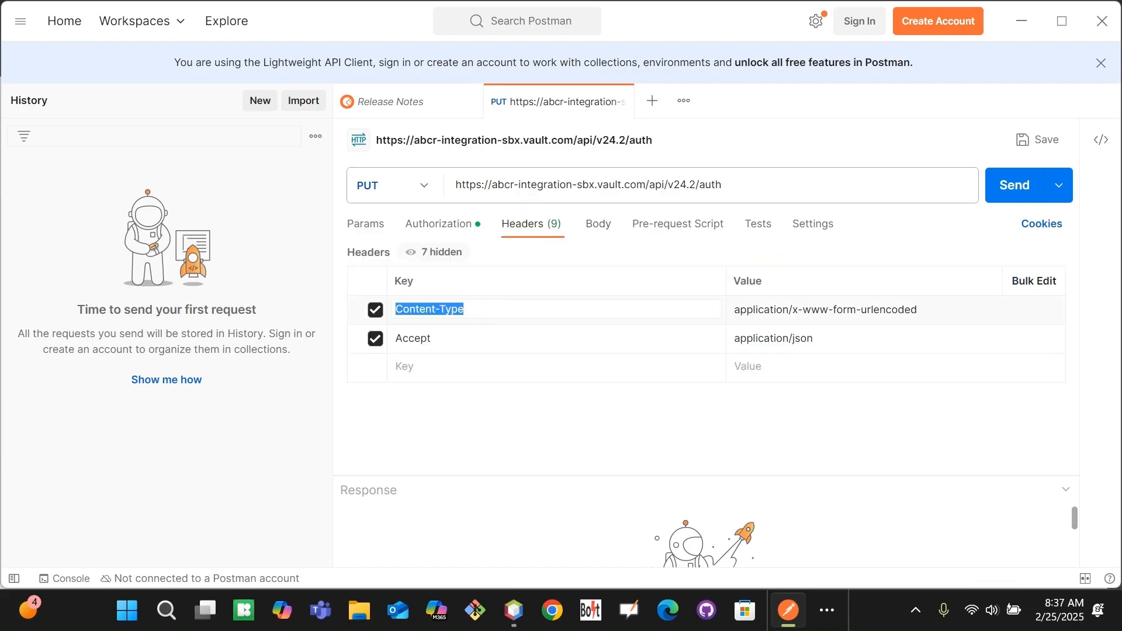
key("alt+Tab")
key("alt+Tab")
key("Tab")
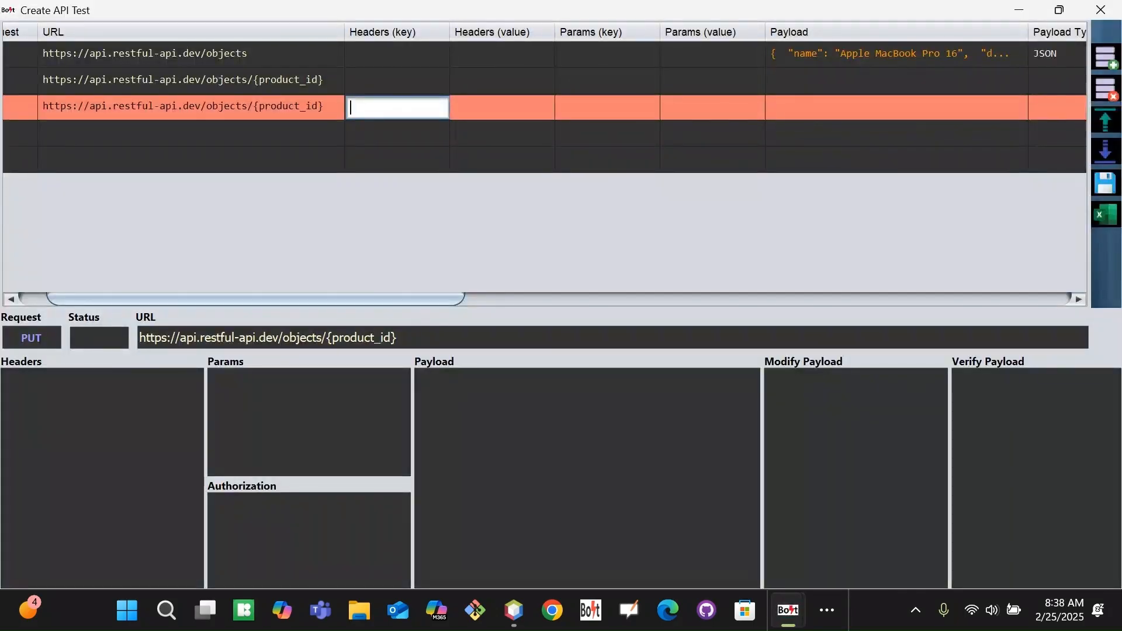
Give test 100 a Content-Type header with value application/json copied from Postman.
left_click(401, 53)
key("ctrl+v")
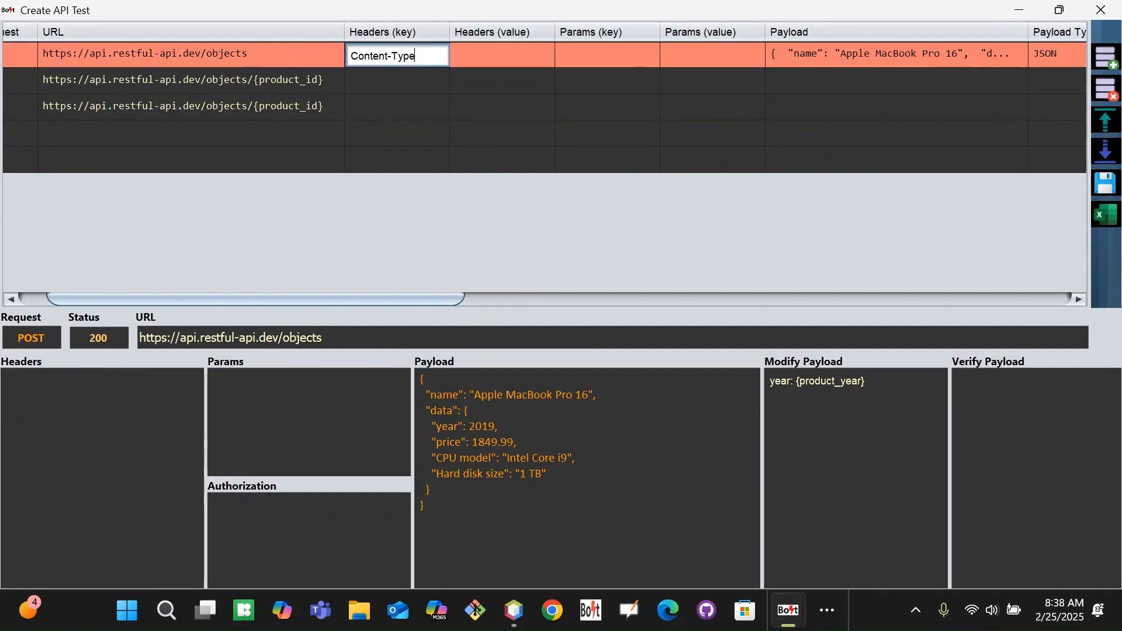
key("Tab")
key("alt+Tab")
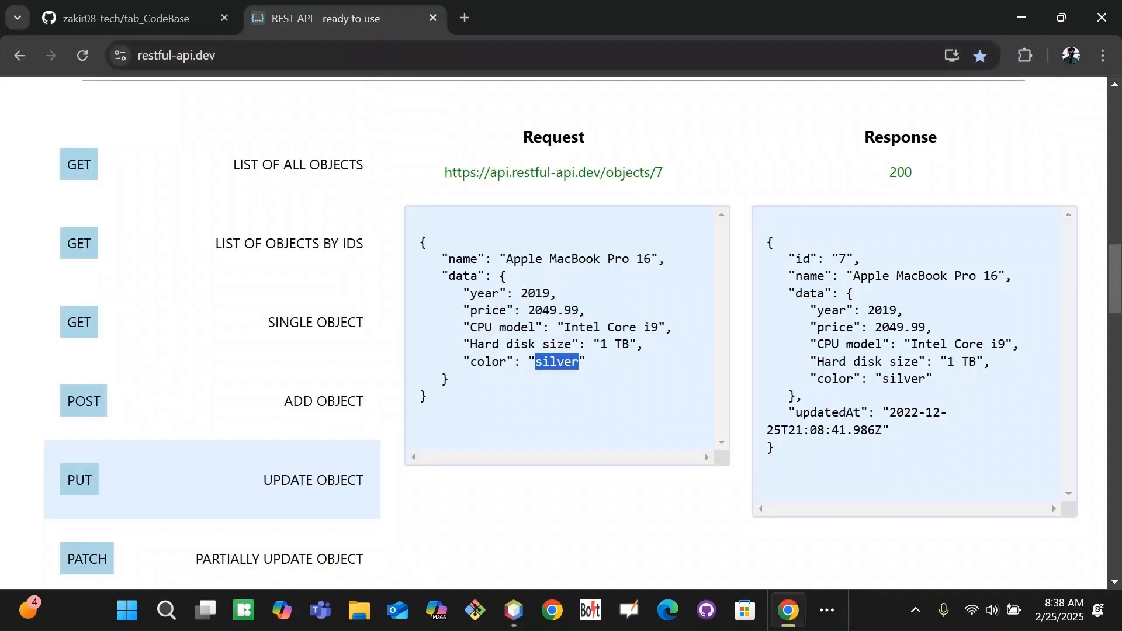
key("alt+Tab")
key("alt+Tab")
key("alt+Tab")
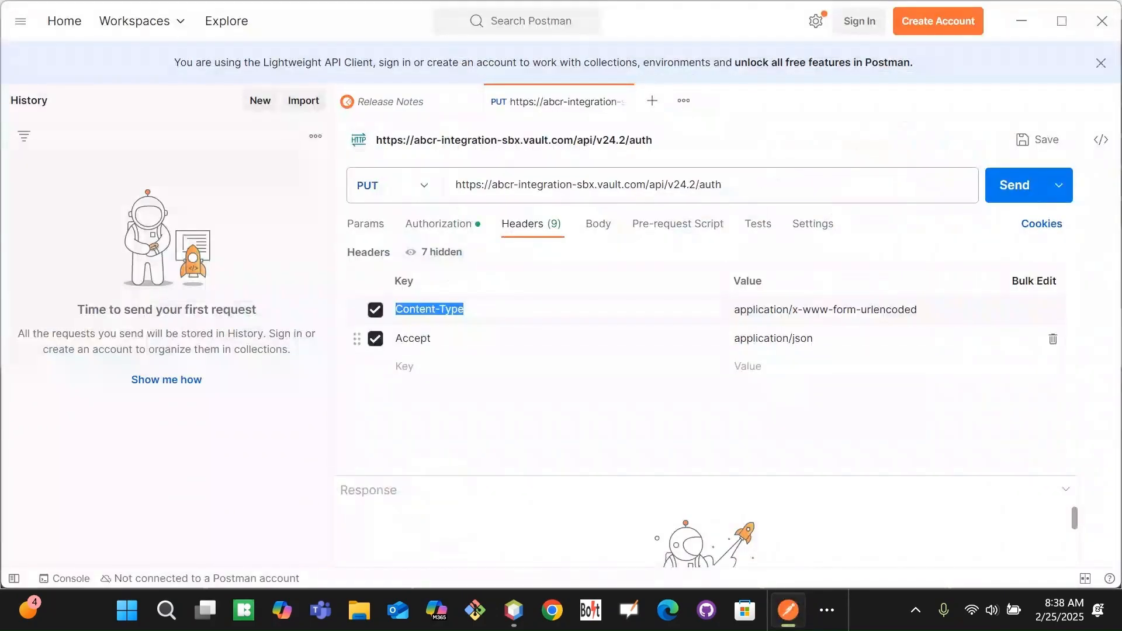
left_click(837, 339)
key("ctrl+a")
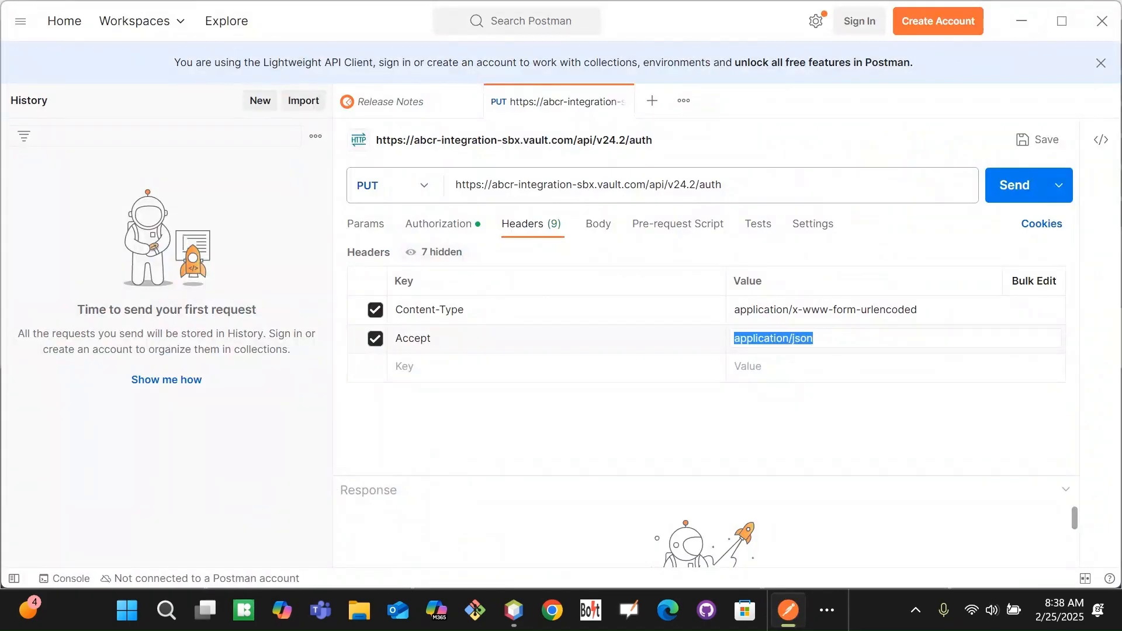
key("alt+Tab")
key("ctrl+v")
key("Return")
Copy test 100's Content-Type: application/json header into test 102's header cells.
double_click(427, 54)
key("ctrl+a")
key("ctrl+c")
double_click(371, 105)
key("ctrl+v")
double_click(532, 64)
key("ctrl+a")
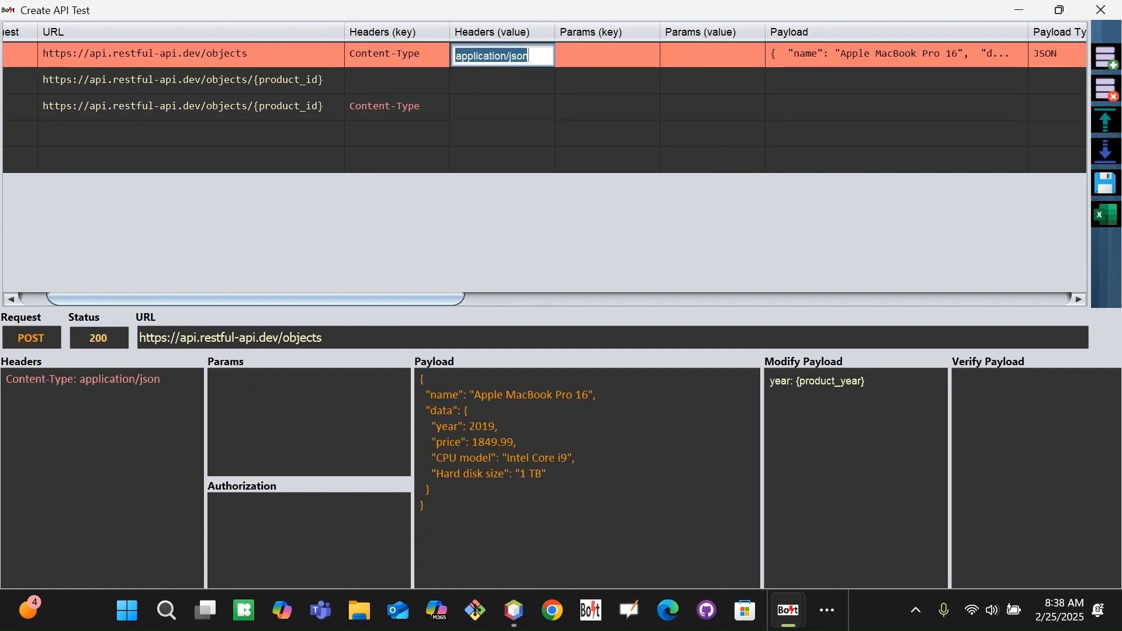
key("ctrl+c")
double_click(484, 107)
key("ctrl+v")
key("Tab")
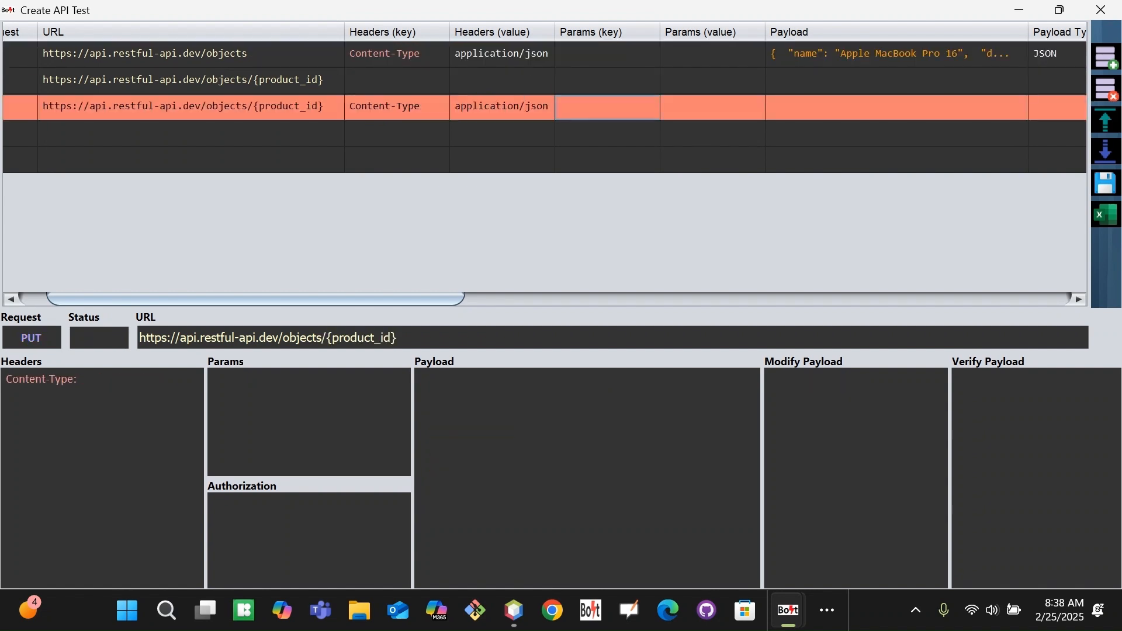
left_click_drag(316, 298, 517, 299)
Paste the restful-api.dev Apple MacBook Pro 16 update JSON into test 102's payload.
left_click(465, 107)
key("alt+Tab")
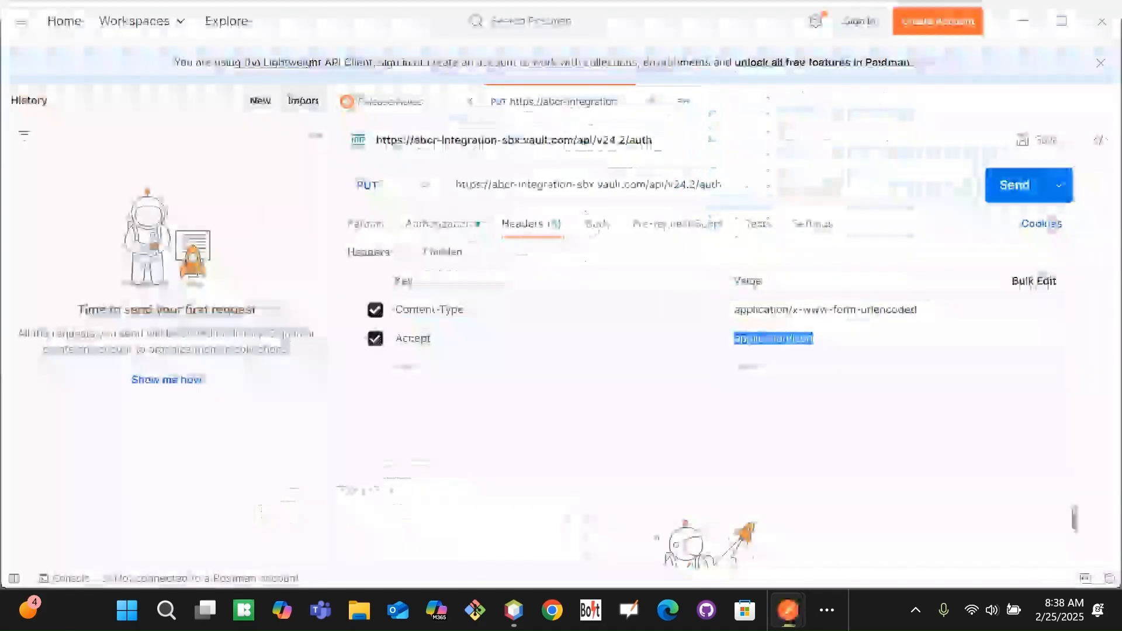
key("alt+Tab")
key("alt+Tab")
left_click_drag(432, 397, 419, 235)
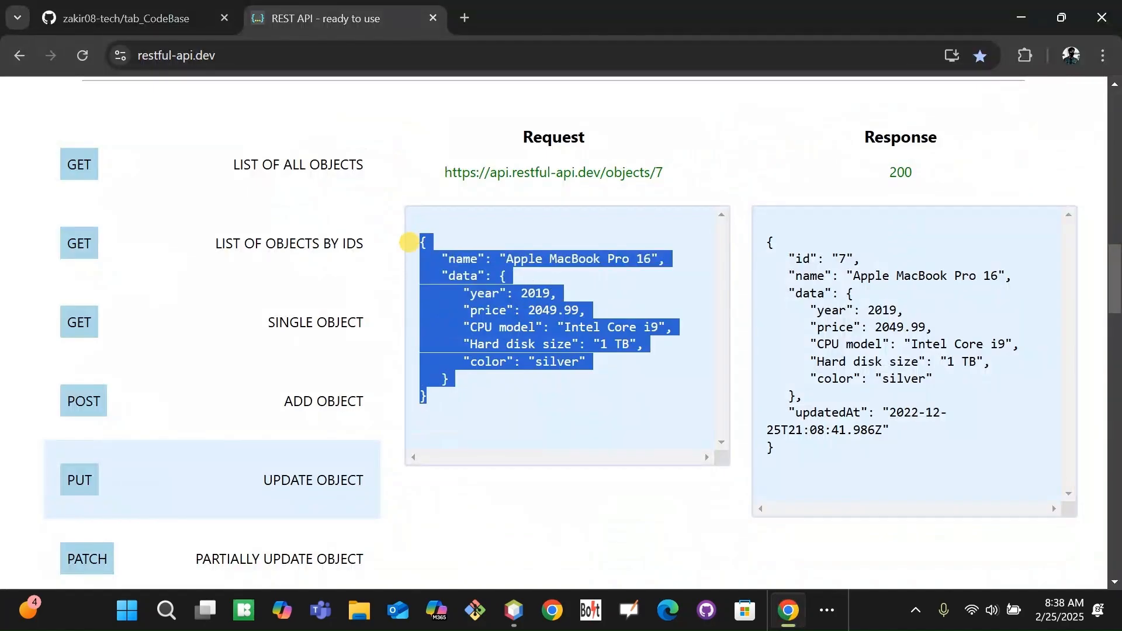
key("alt+Tab")
key("alt+Tab")
key("alt+Tab")
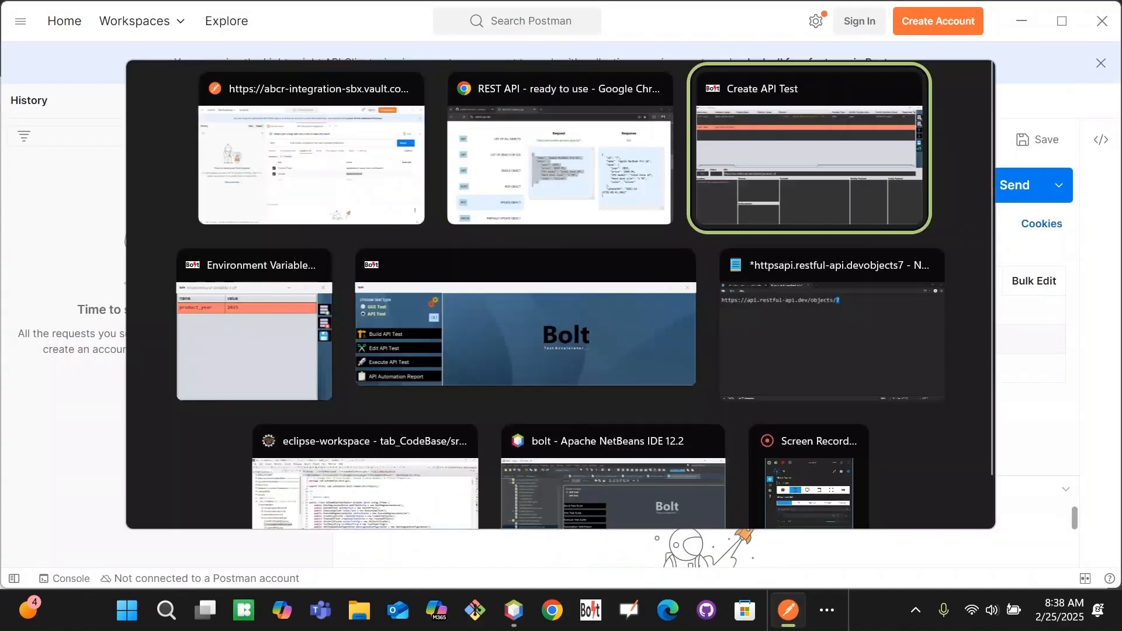
key("ctrl+v")
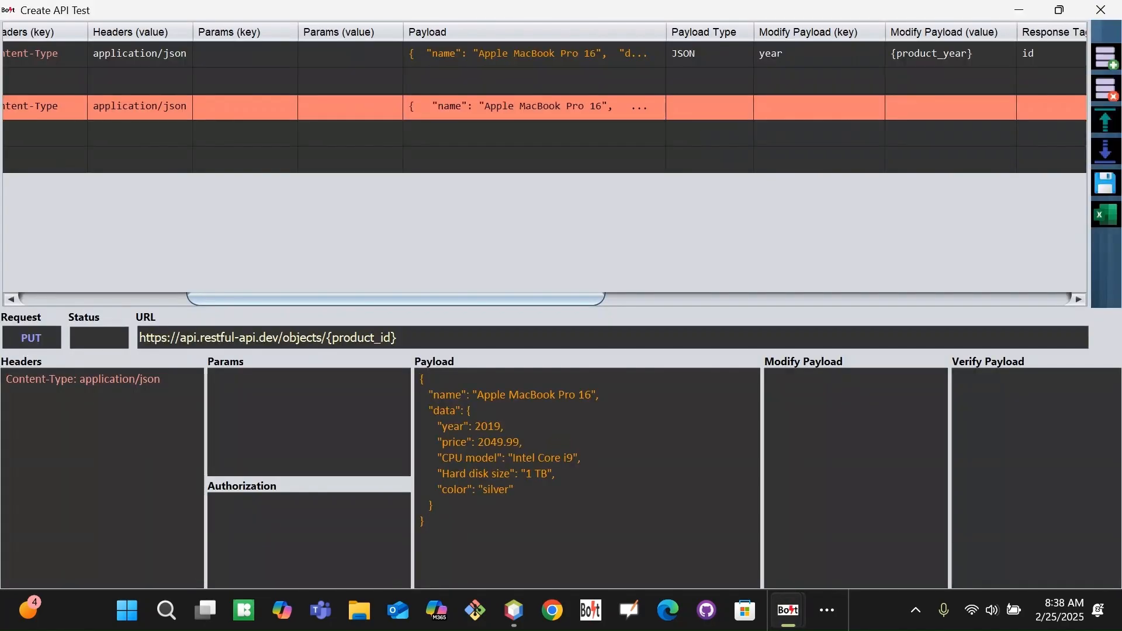
double_click(488, 427)
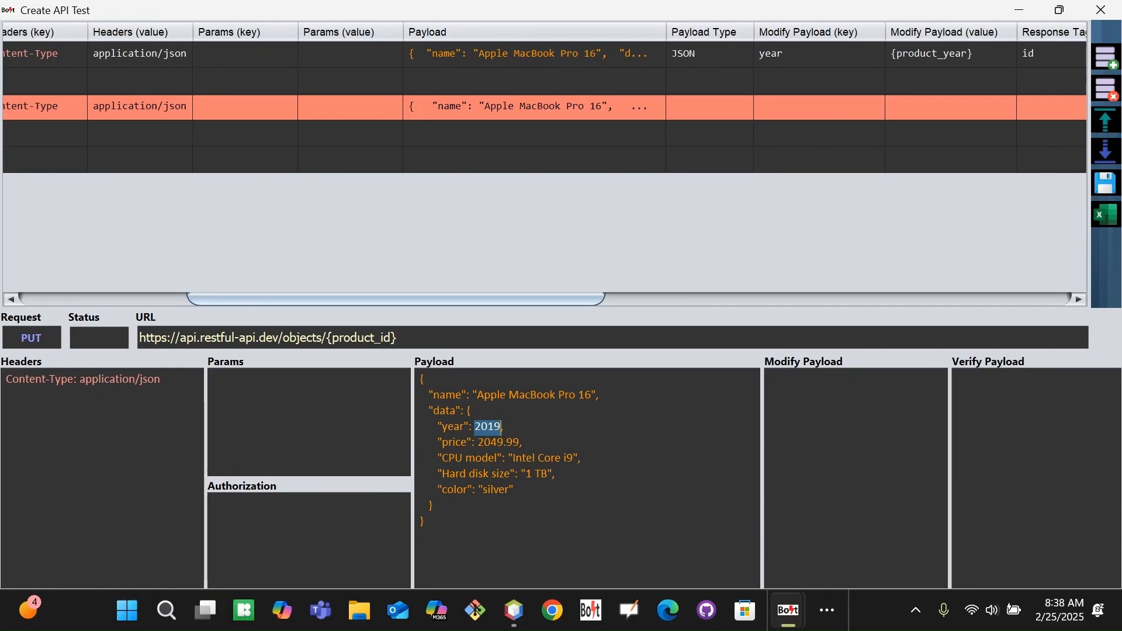
left_click_drag(370, 300, 448, 299)
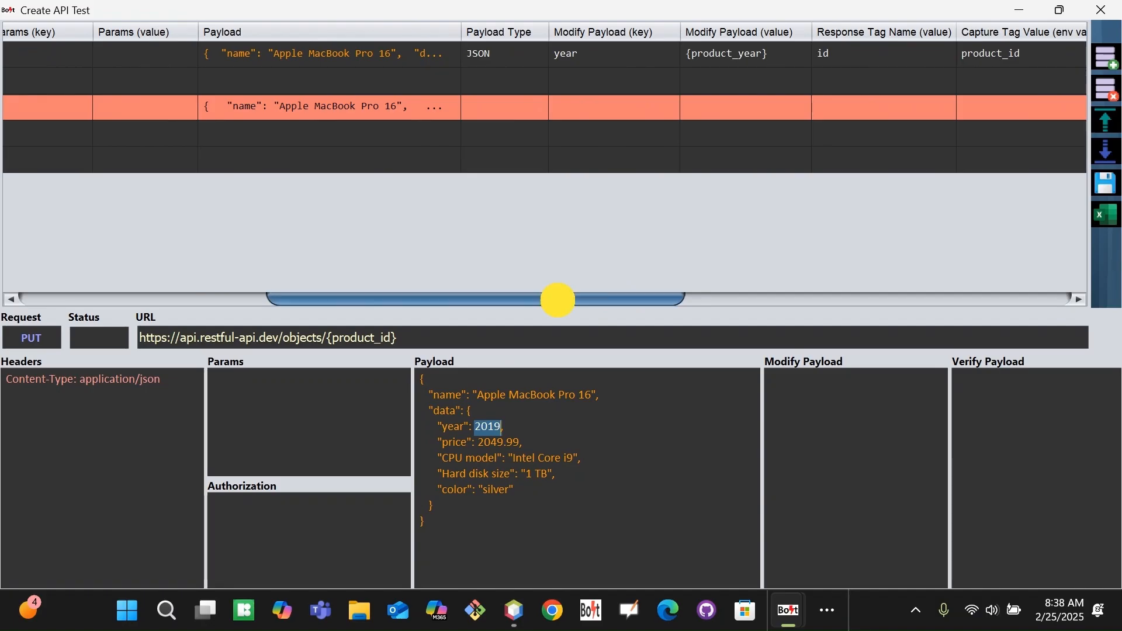
Copy row 100's Modify Payload pair, year = {product_year}, into the PUT row 102.
left_click_drag(556, 298, 581, 299)
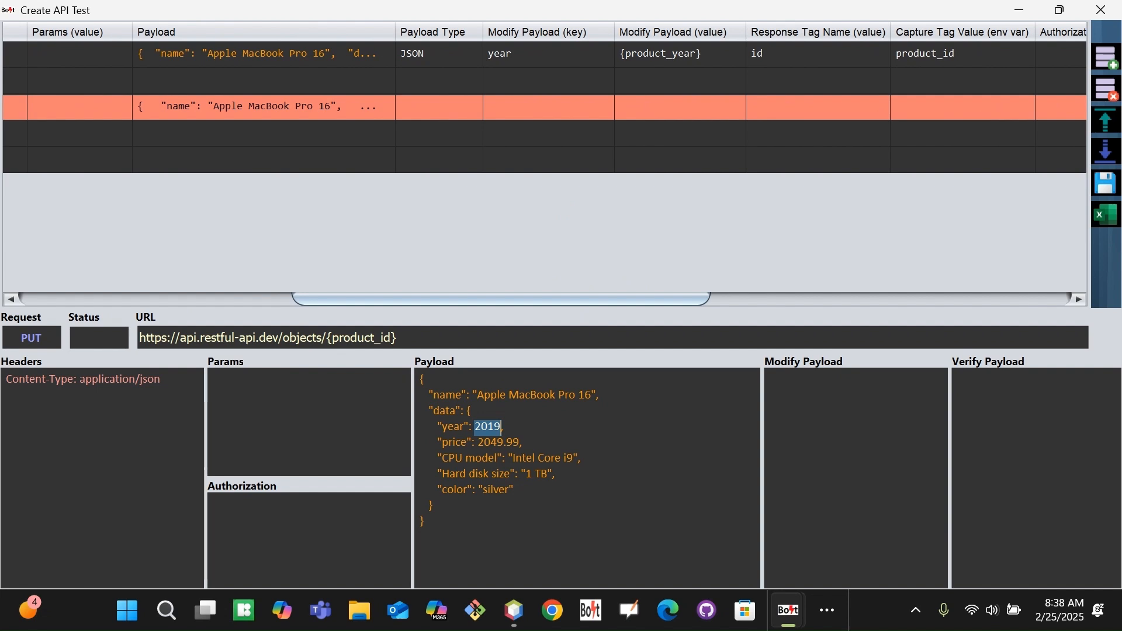
double_click(546, 53)
key("ctrl+a")
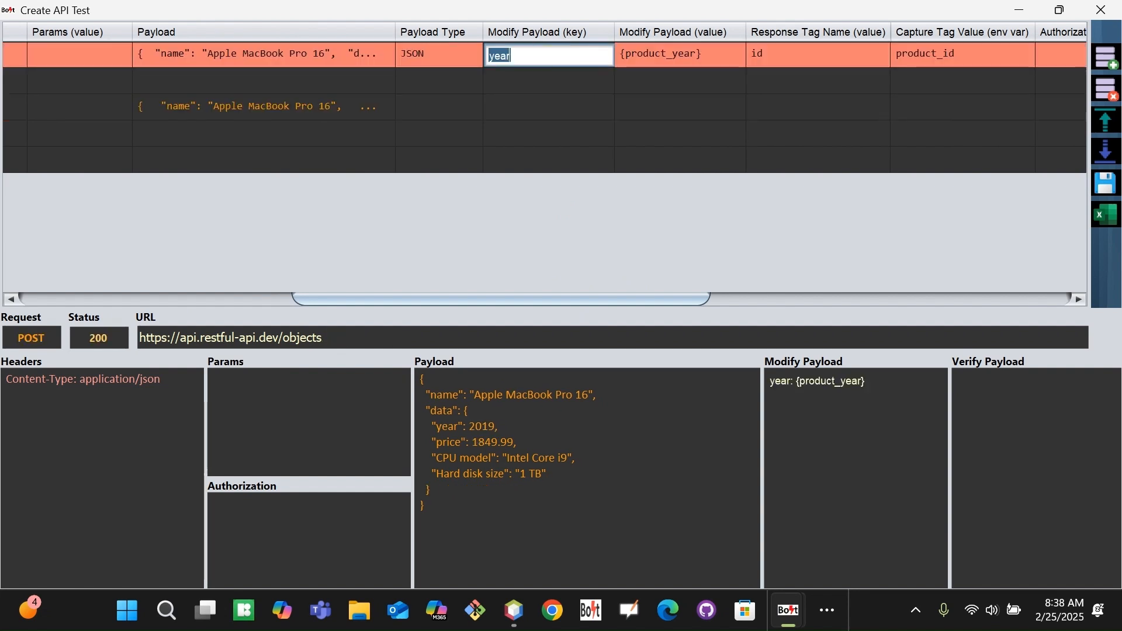
double_click(526, 108)
key("ctrl+v")
double_click(704, 53)
key("ctrl+a")
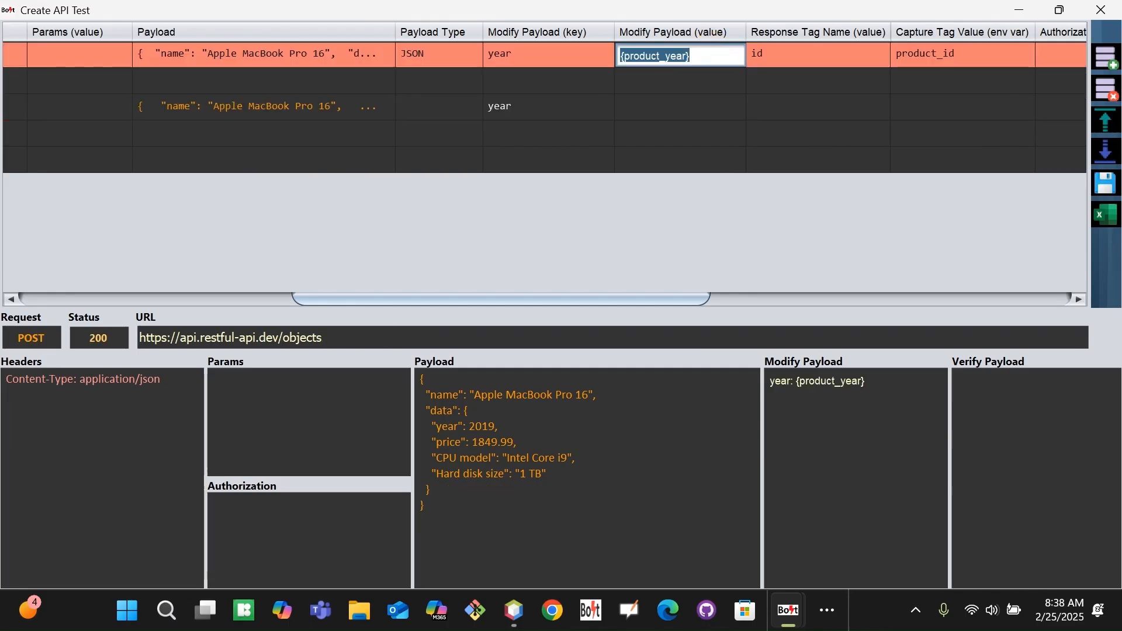
key("ctrl+c")
double_click(646, 104)
key("ctrl+v")
key("Tab")
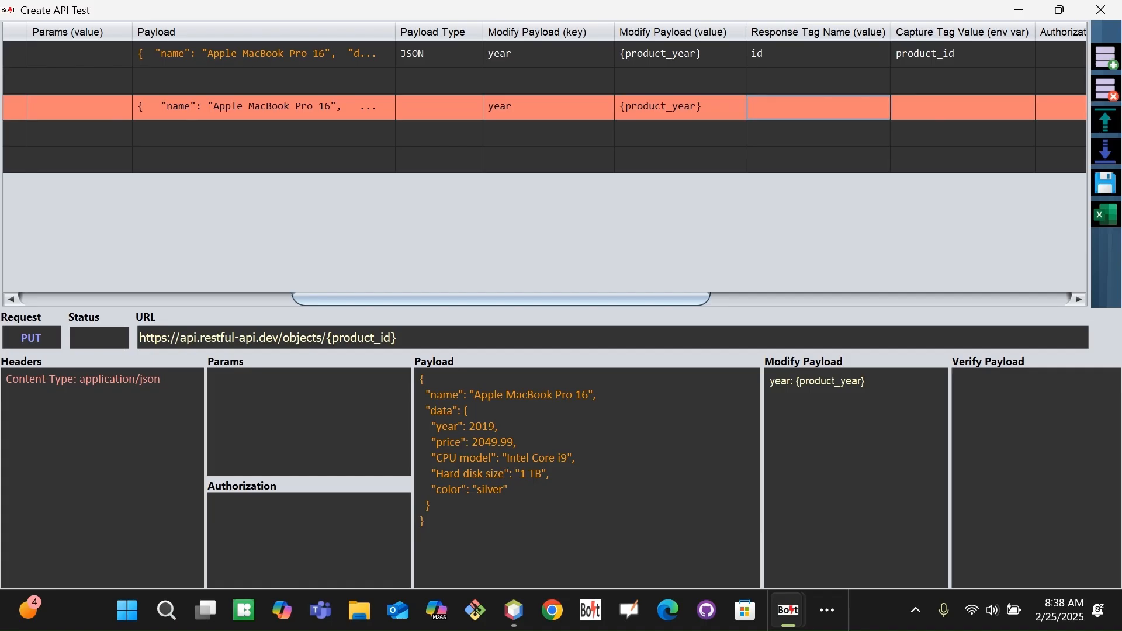
Set row 102's expected status to 200 and its description to 'Update Product'.
left_click_drag(430, 490, 508, 491)
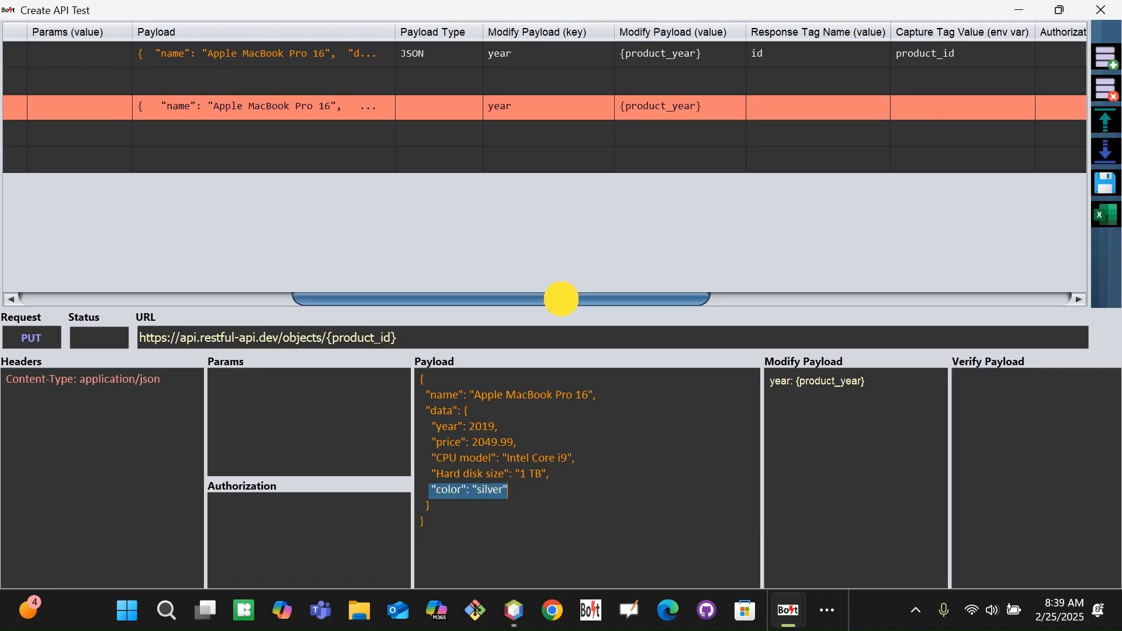
left_click_drag(561, 296, 594, 296)
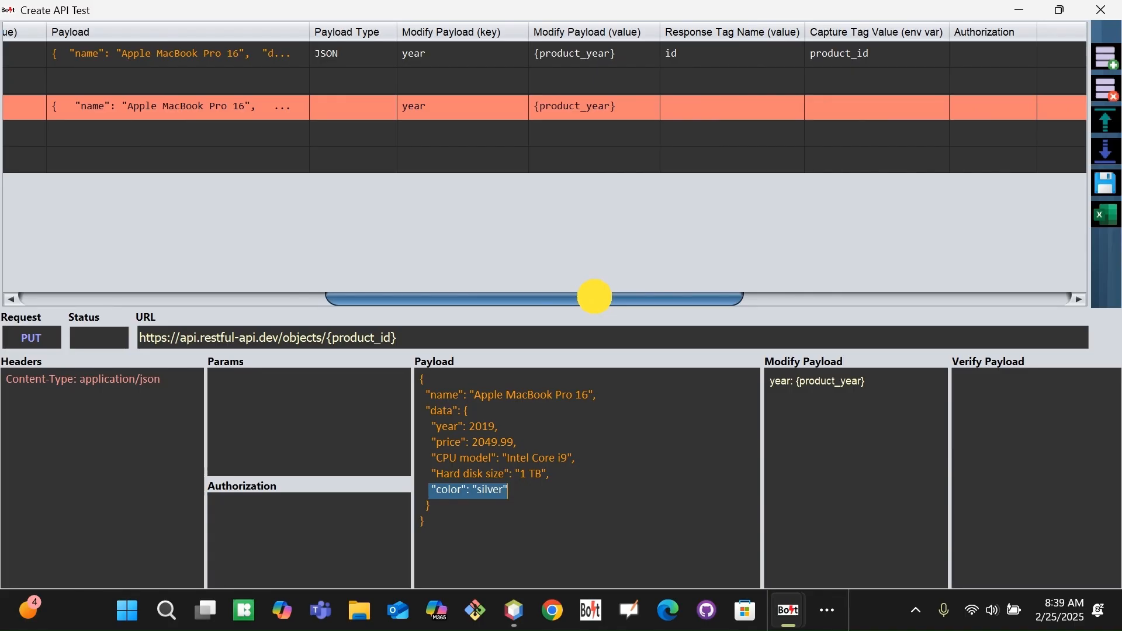
left_click_drag(594, 296, 923, 292)
double_click(620, 101)
type("200")
key("Tab")
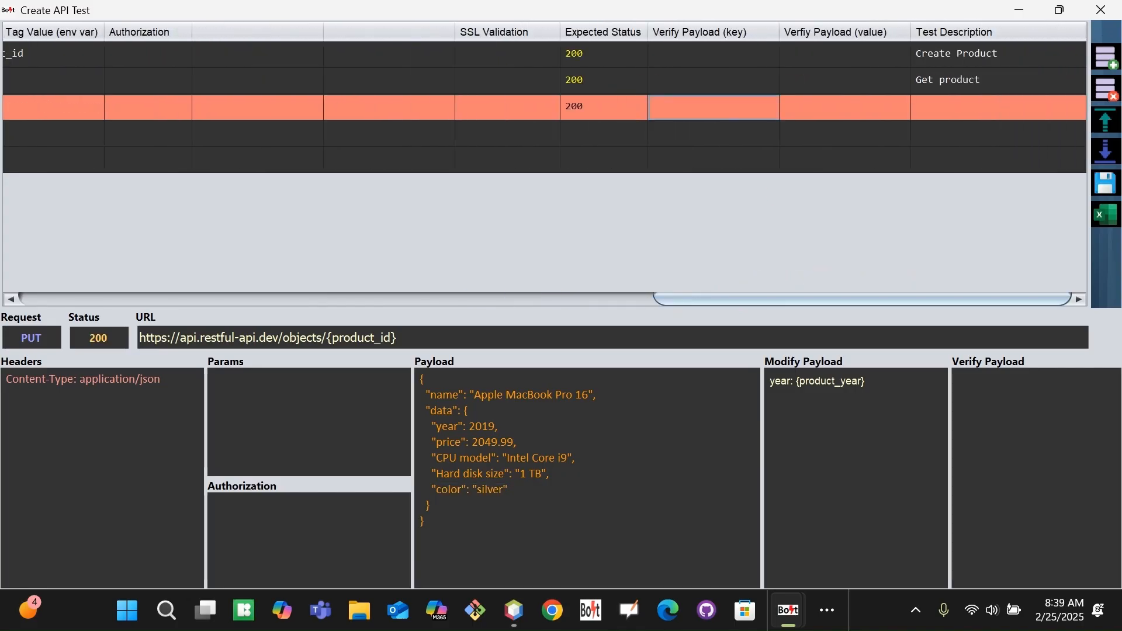
double_click(959, 102)
type("Update ")
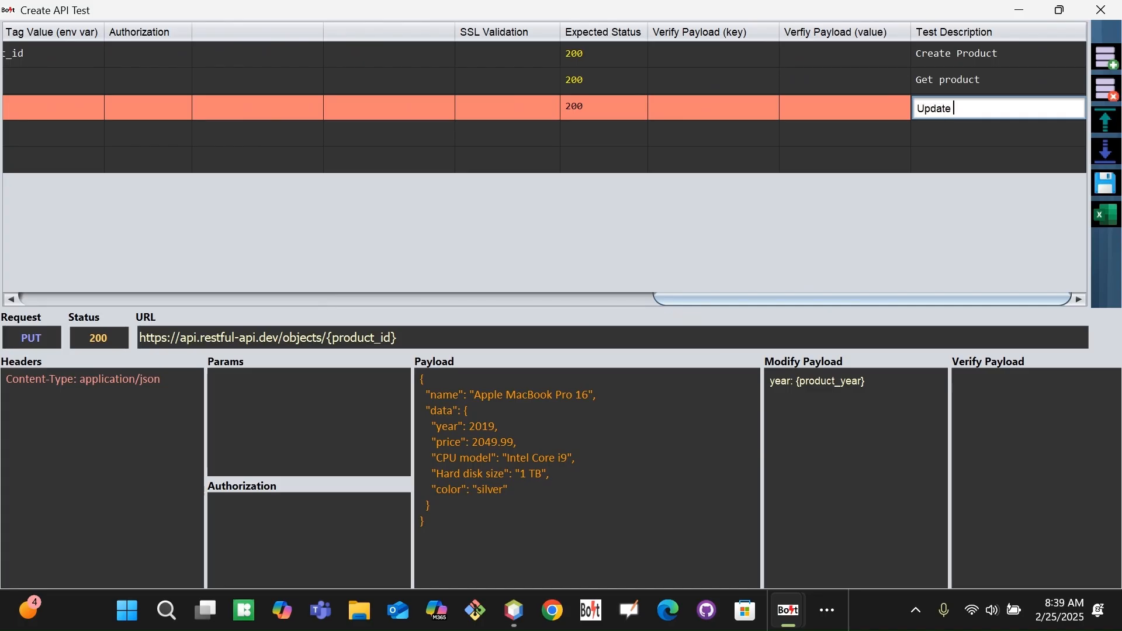
type("Product")
key("Return")
Start a new empty row below the PUT row for the next test.
left_click(227, 303)
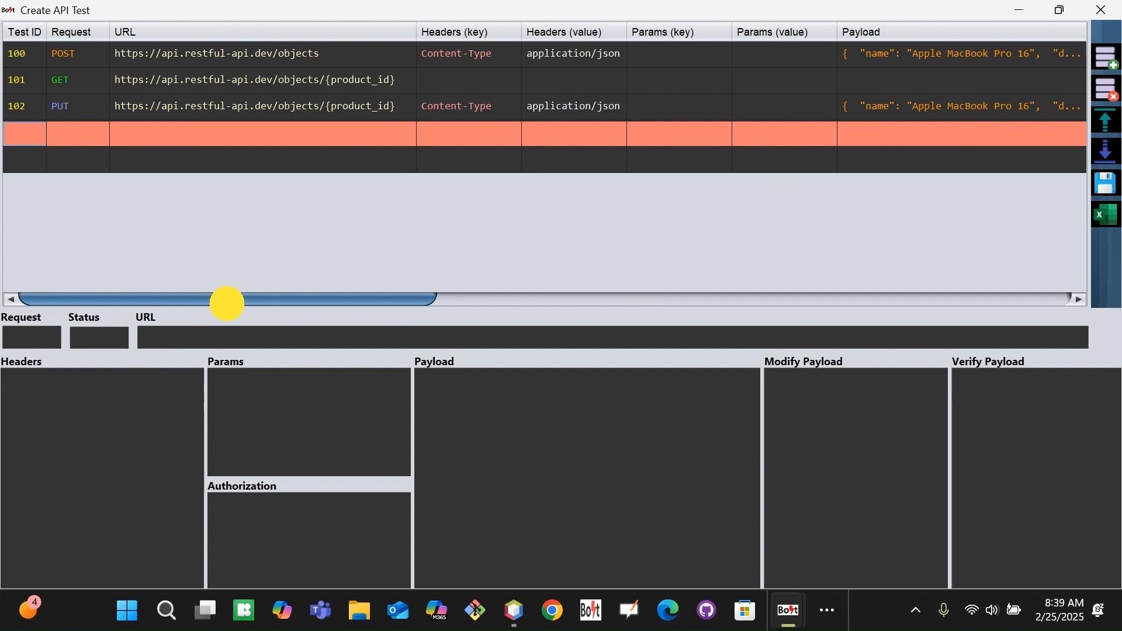
key("Up")
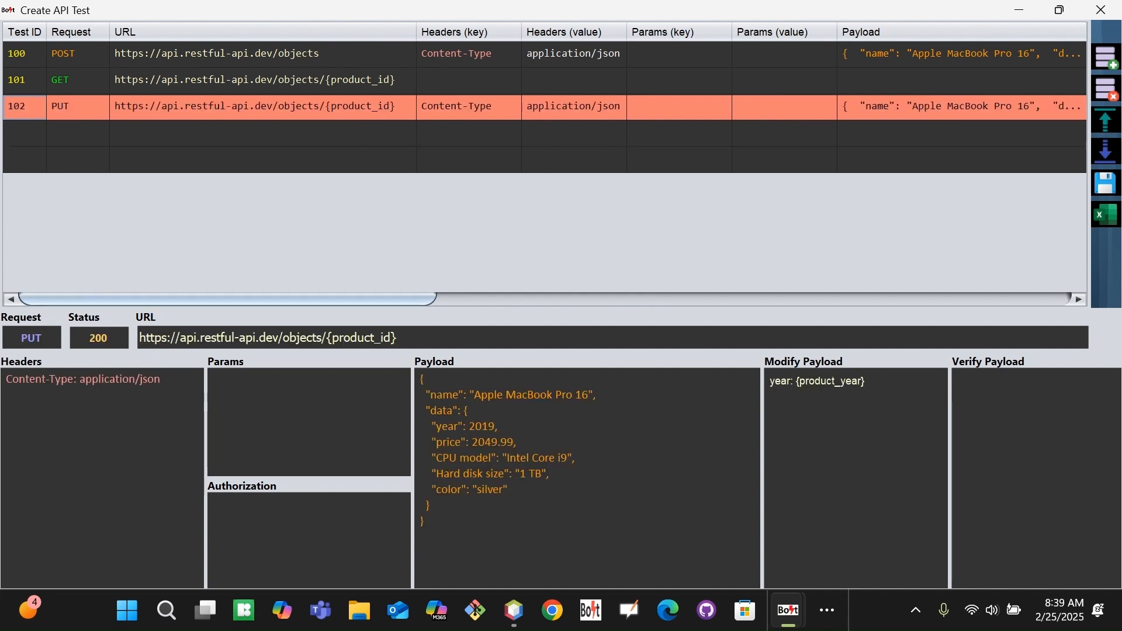
key("Down")
key("Return")
Add test 103 as a DELETE request to row 102's objects/{product_id} URL.
type("103")
key("Tab")
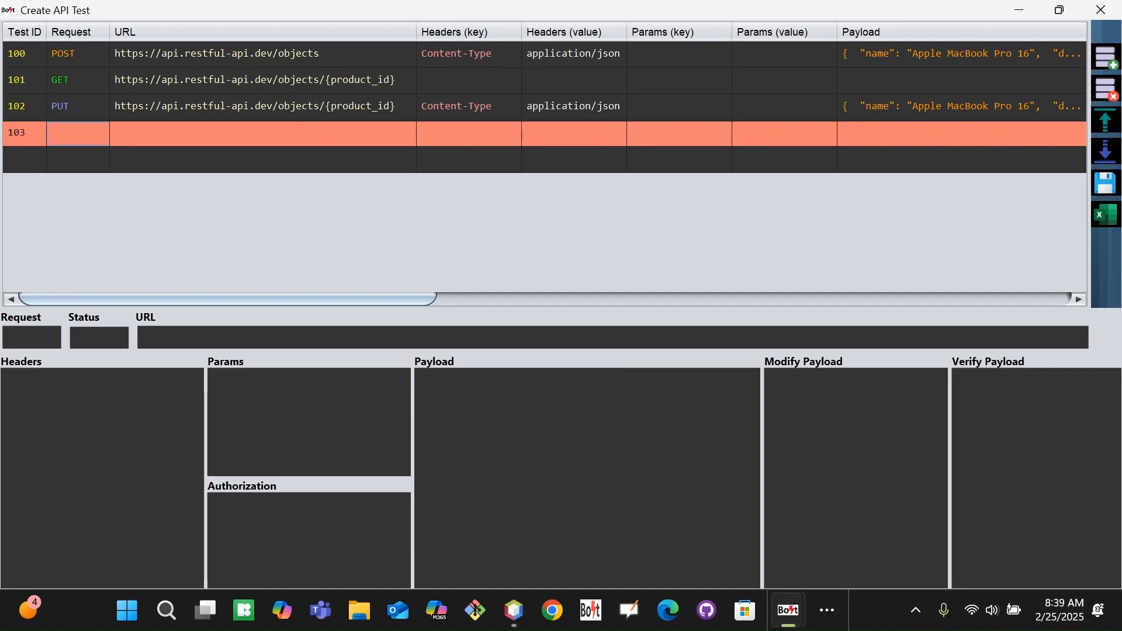
left_click(78, 133)
left_click(69, 239)
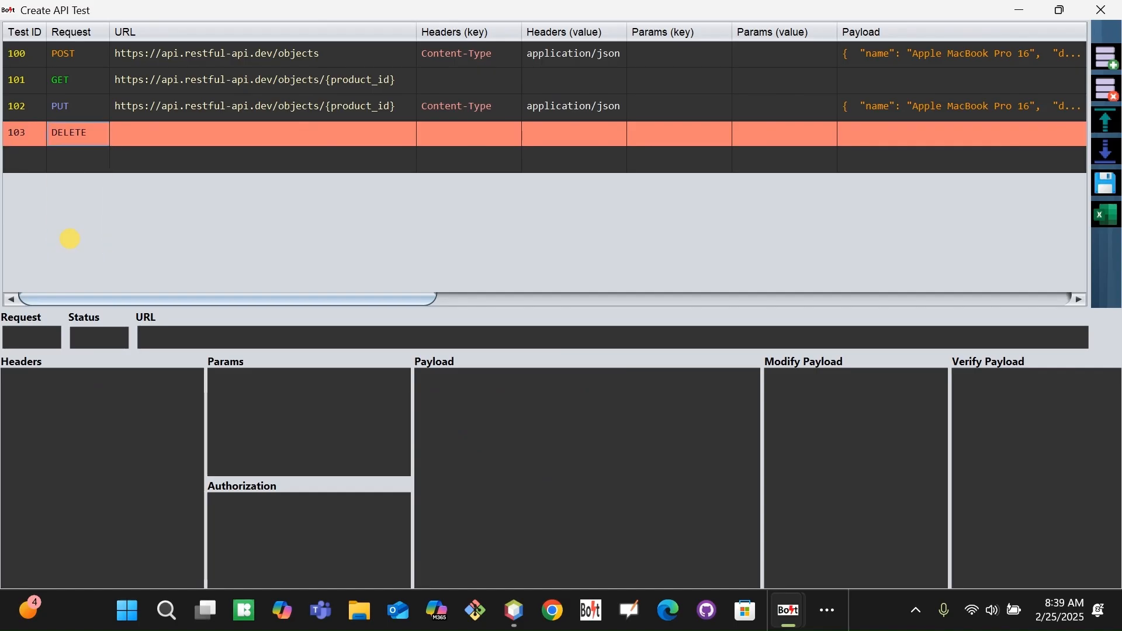
left_click(403, 108)
key("ctrl+a")
key("ctrl+c")
left_click(188, 138)
key("ctrl+v")
key("Tab")
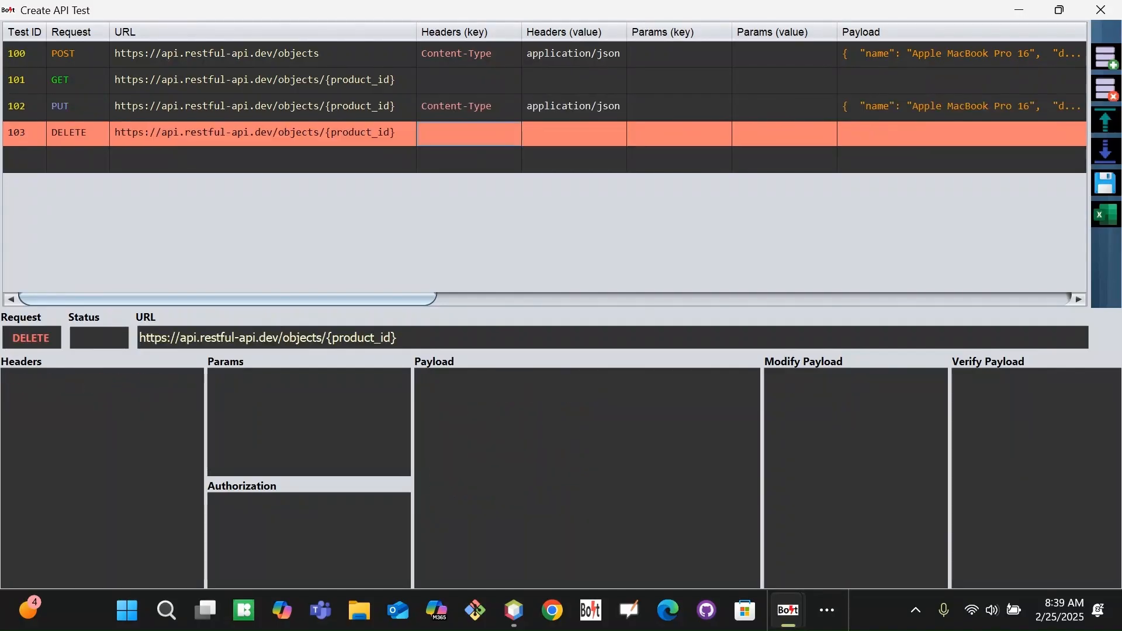
Set the PUT row 102's payload type to JSON.
left_click_drag(242, 295, 484, 293)
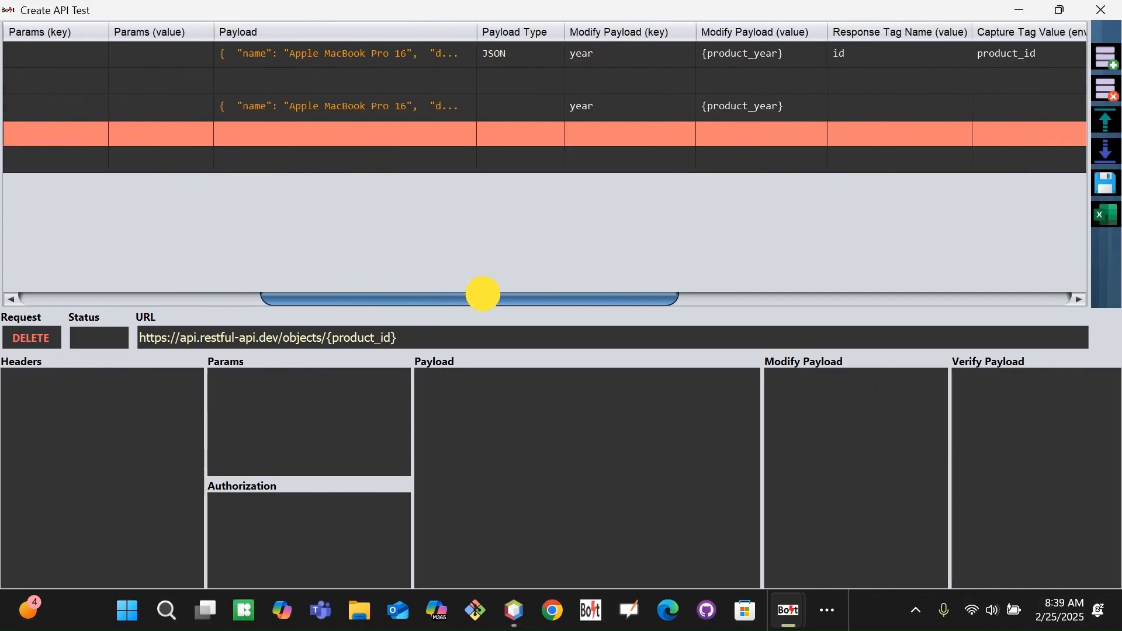
left_click(555, 108)
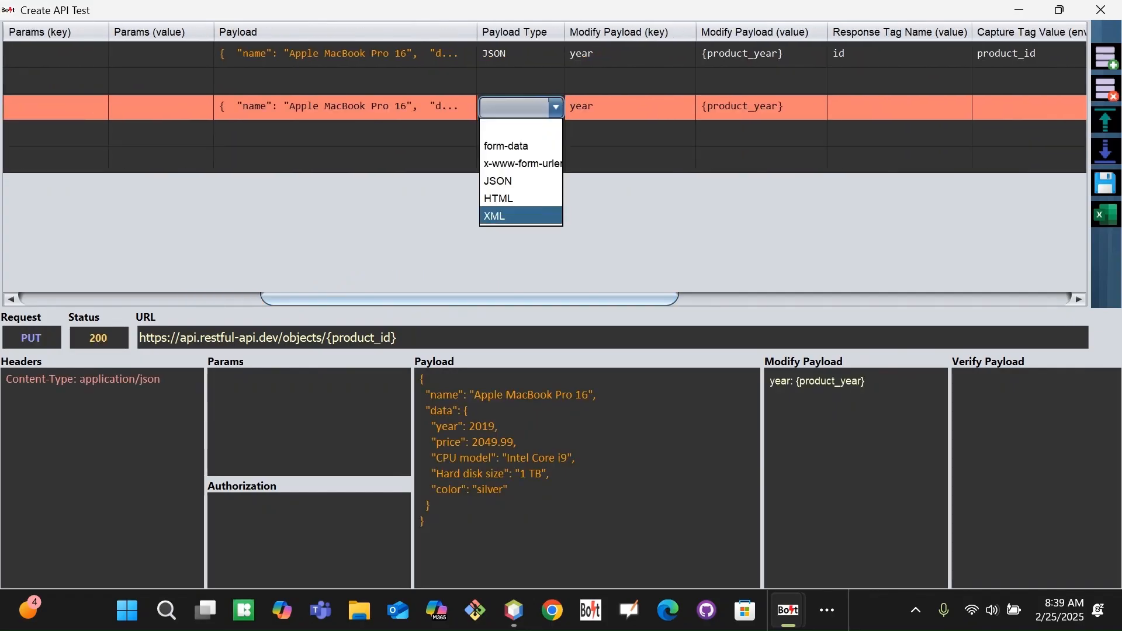
left_click(508, 181)
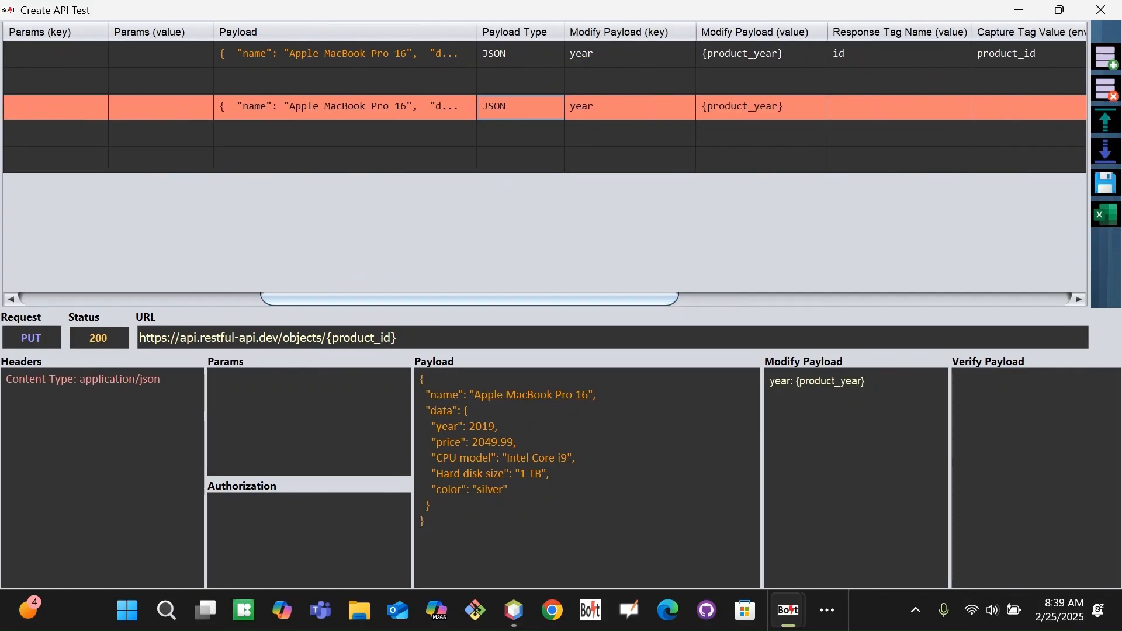
Give test 103 expected status 200 and the description 'Delete product'.
left_click_drag(648, 298, 1041, 298)
double_click(601, 133)
type("200")
key("Tab")
double_click(934, 137)
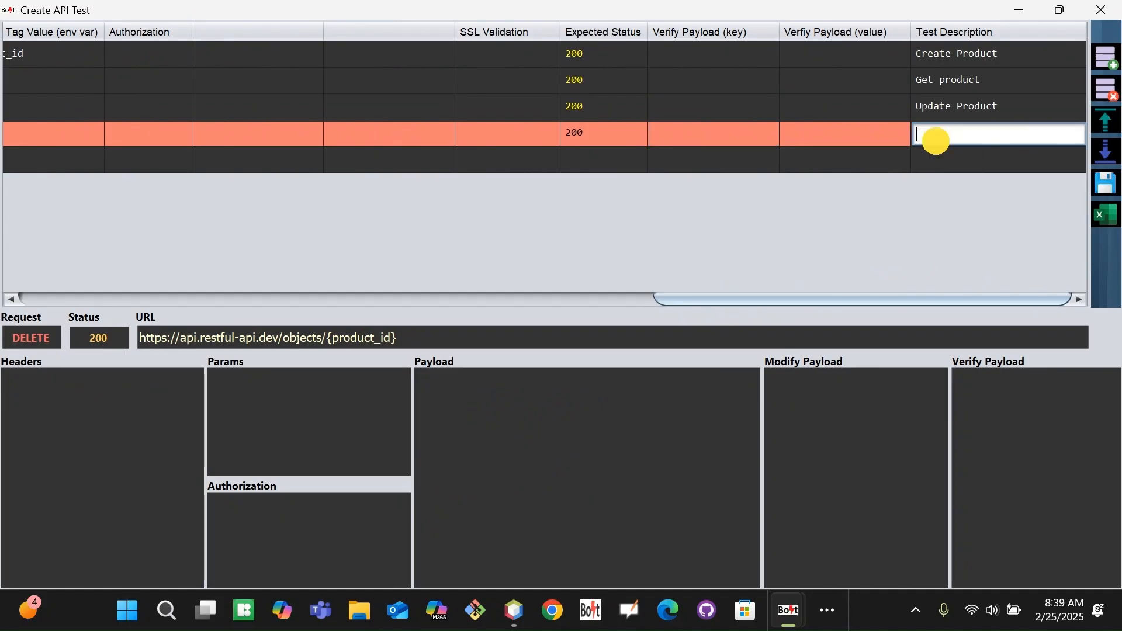
type("Delete Pr")
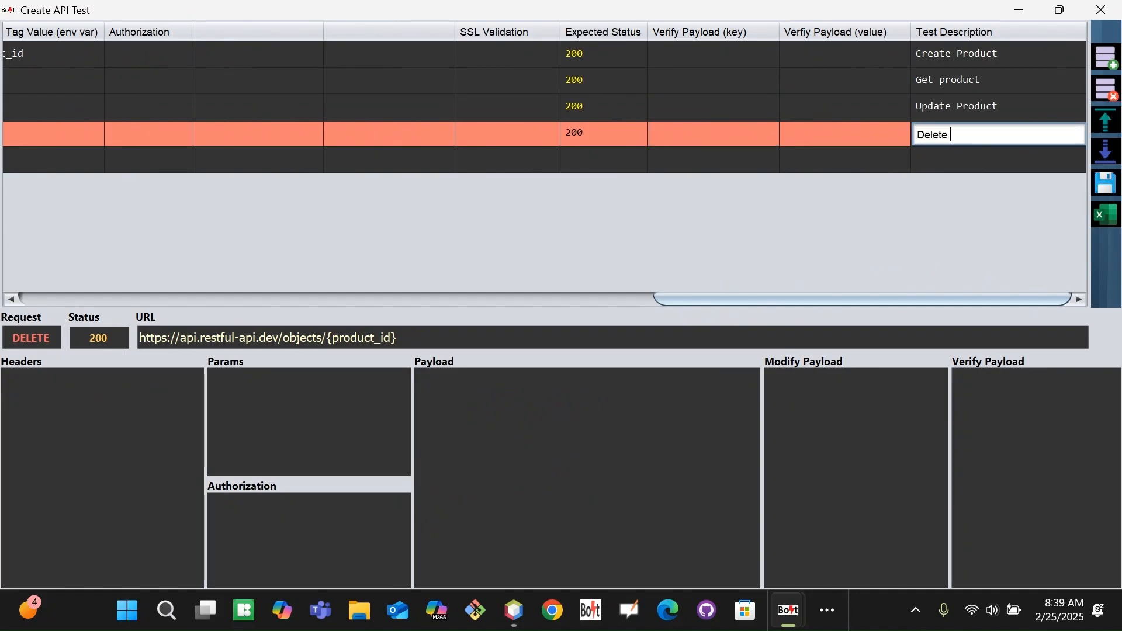
type("od")
key("BackSpace")
key("BackSpace")
key("BackSpace")
key("BackSpace")
type("product")
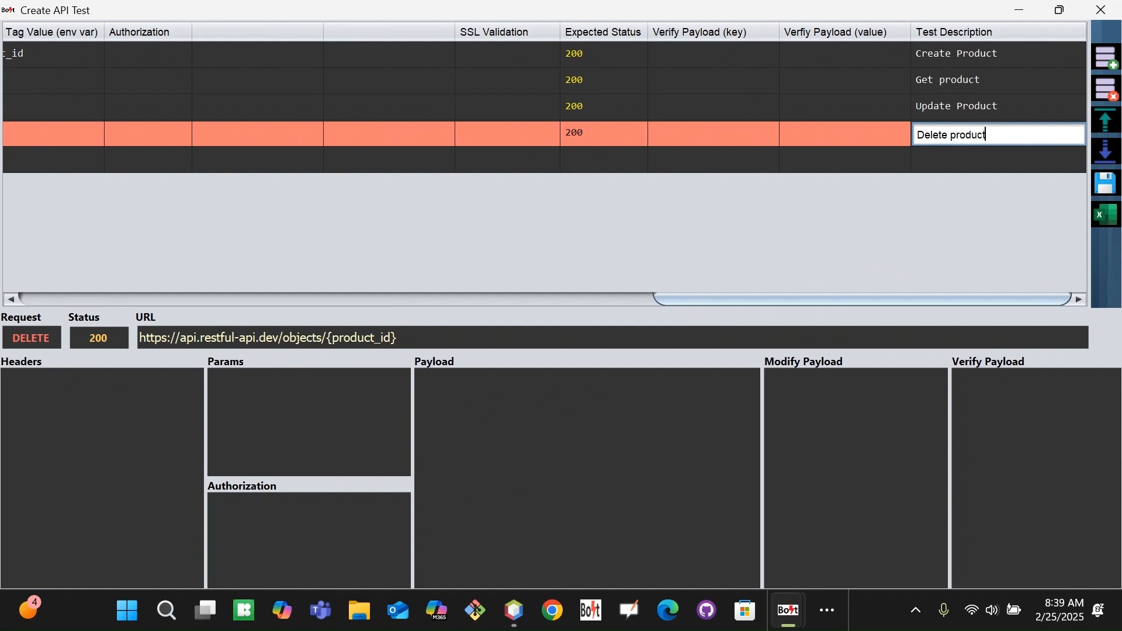
key("Tab")
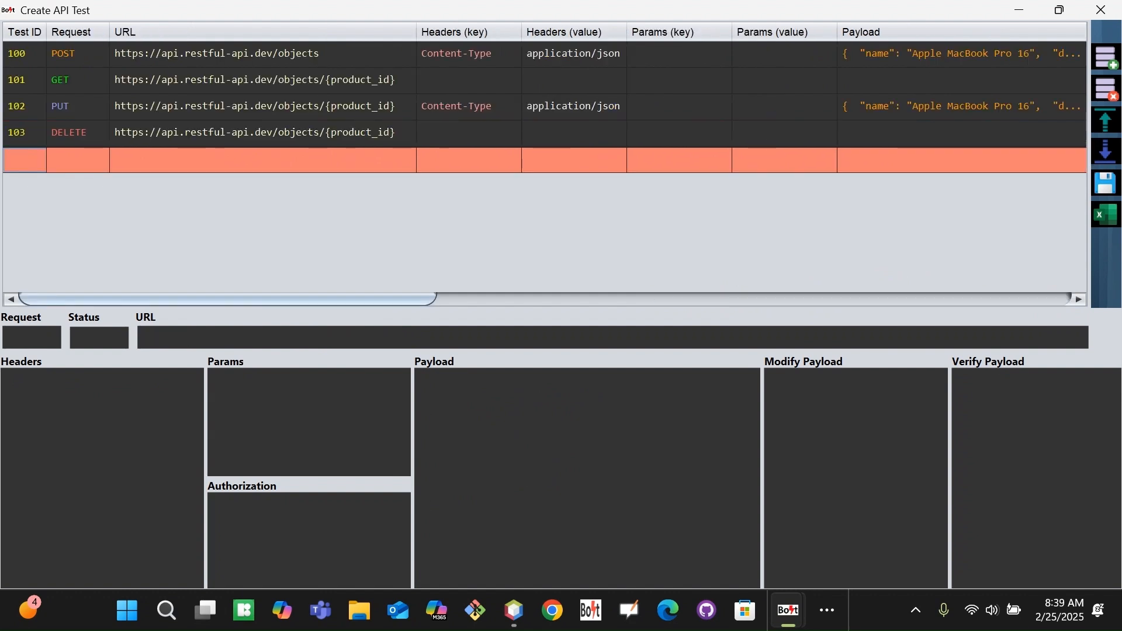
Delete the blank fifth row and review test rows 100–103.
left_click(1105, 89)
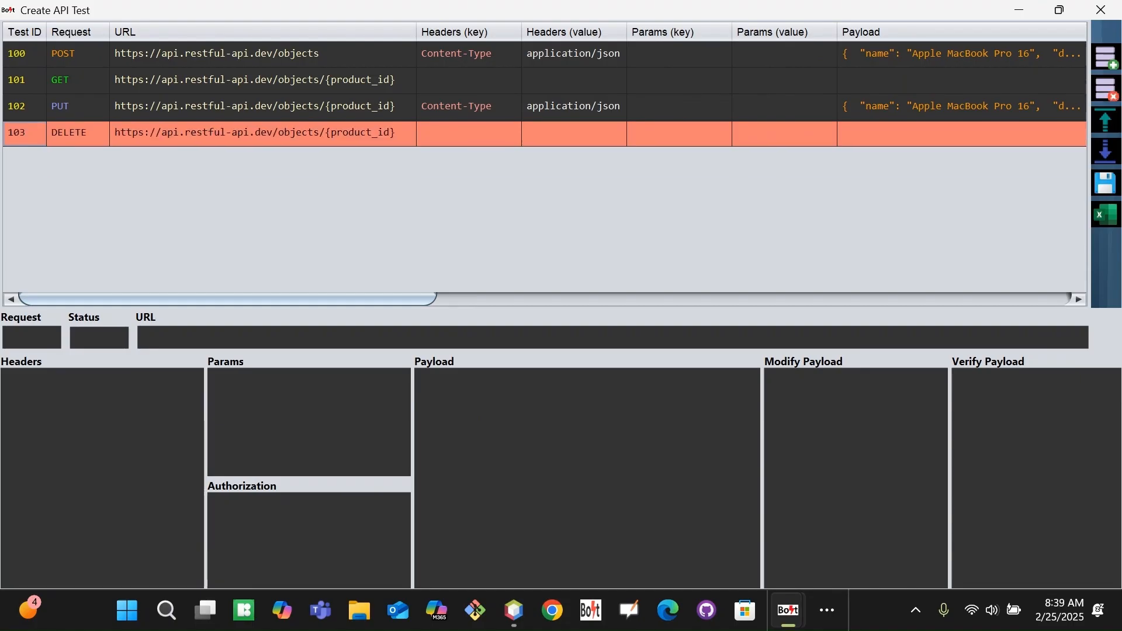
left_click(24, 107)
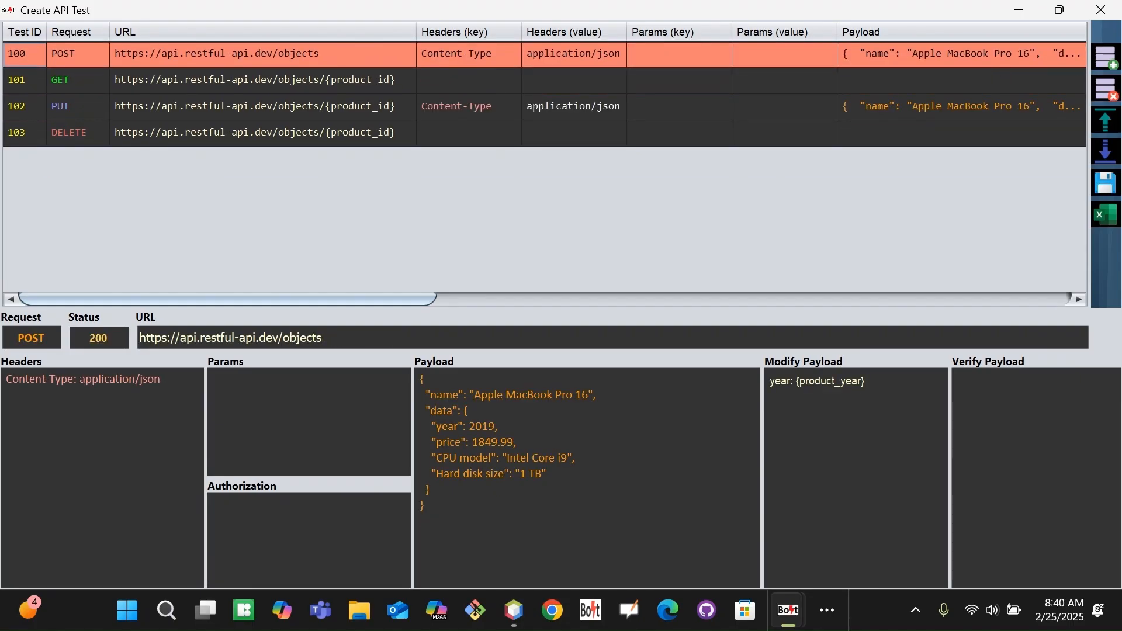
key("Down")
key("Down")
key("Down")
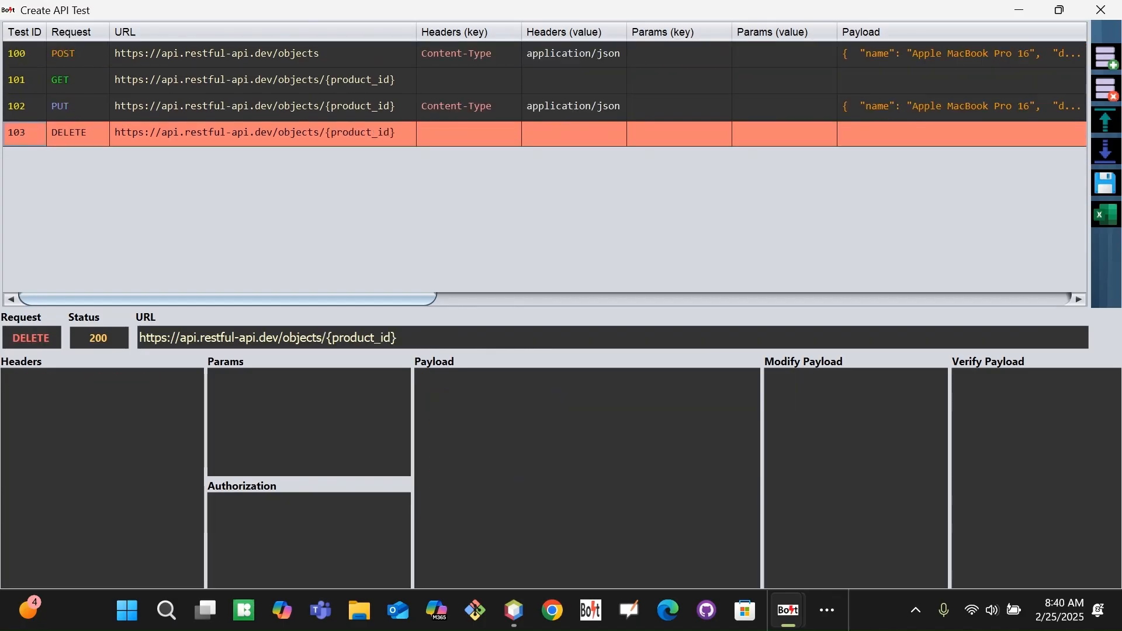
key("Up")
key("Up")
key("Up")
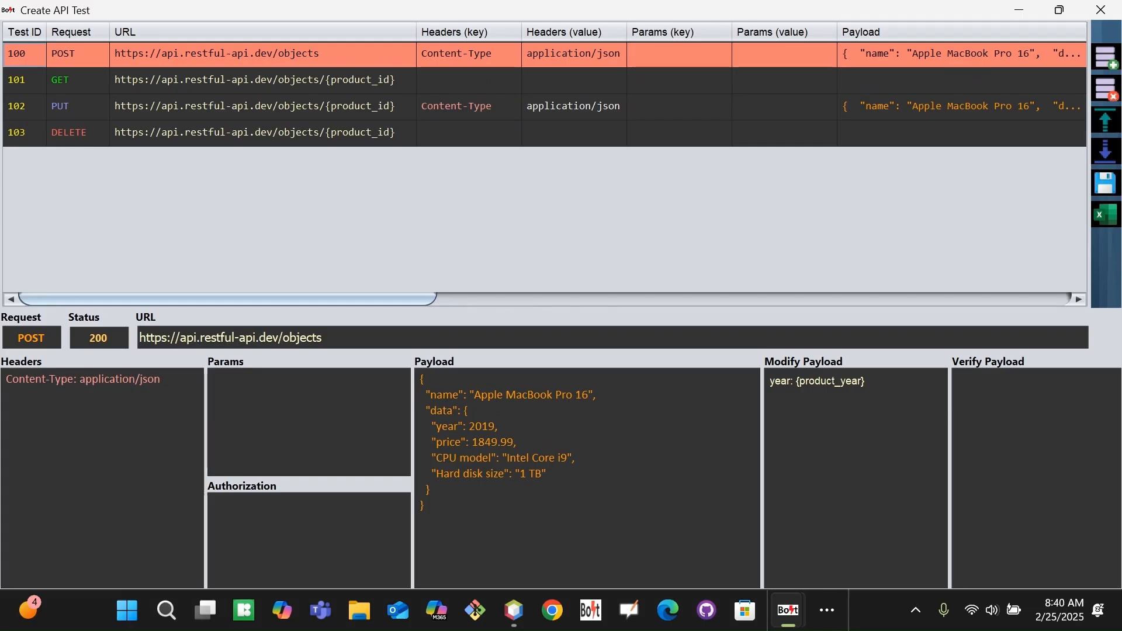
left_click_drag(374, 298, 718, 292)
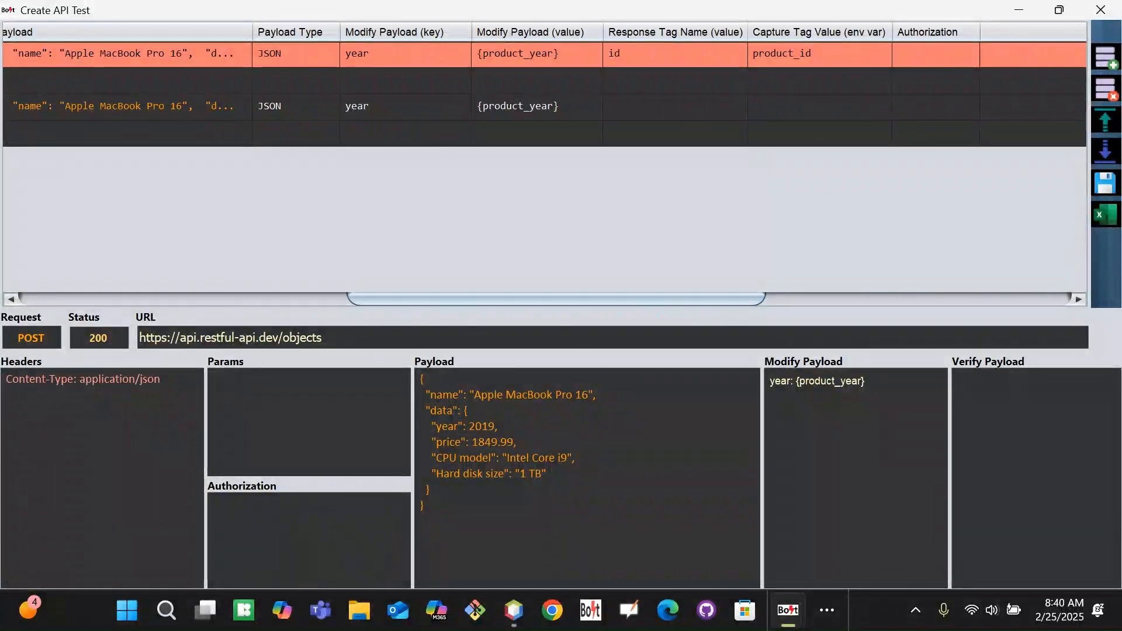
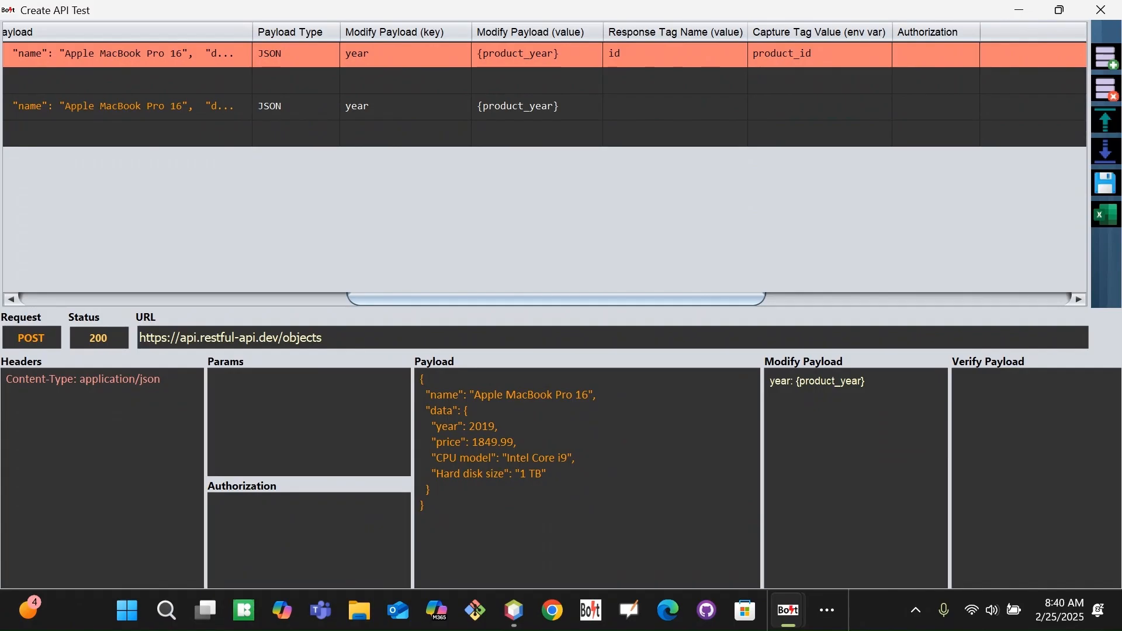
Start editing the GET row's modify payload cell, then back out unchanged to test 100's ID.
double_click(544, 82)
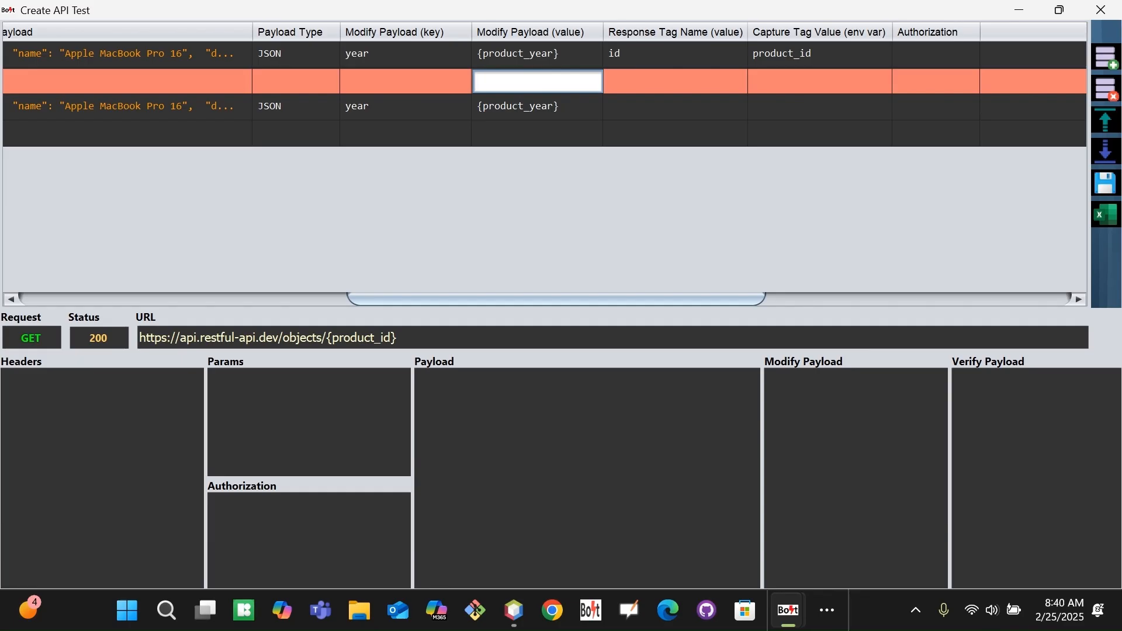
key("Up")
key("Left")
key("Left")
key("Left")
key("Left")
key("Left")
key("Left")
key("Left")
key("Left")
key("Left")
key("Left")
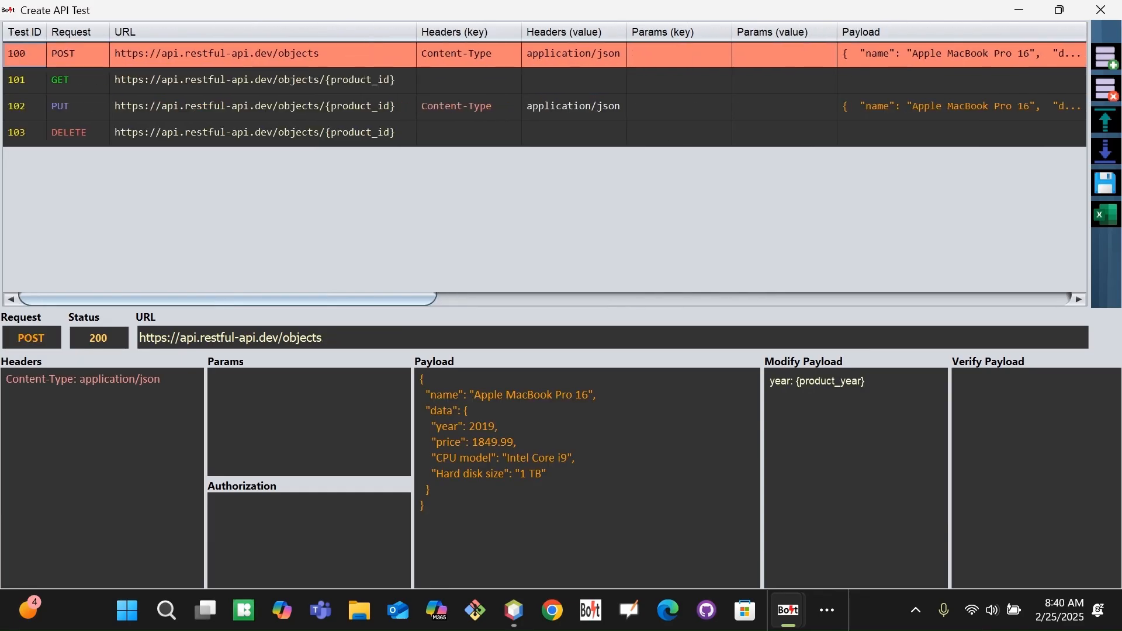
Save the grid as testApiForProduct in the Bolt folder and dismiss the success alert.
left_click(1105, 183)
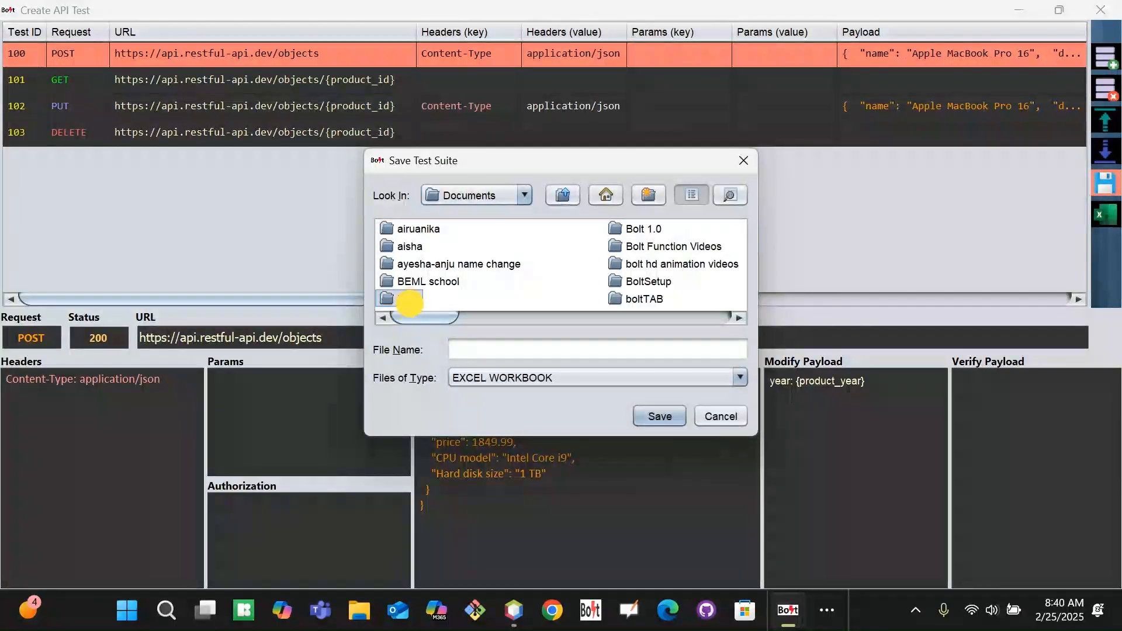
double_click(408, 300)
left_click(508, 349)
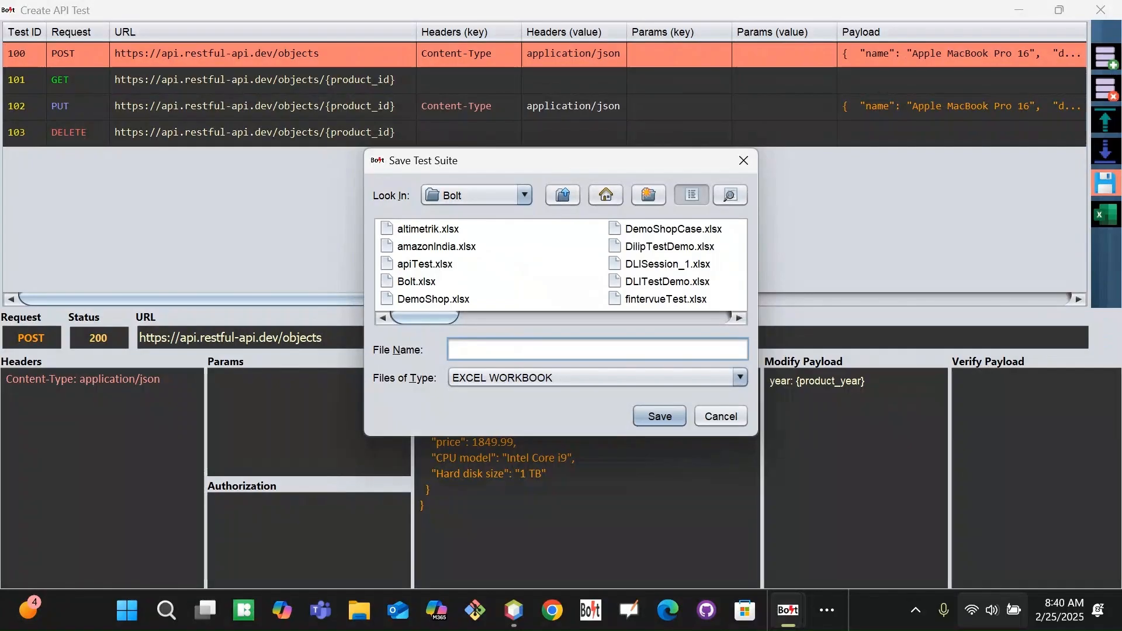
type("testP")
key("BackSpace")
type("AP")
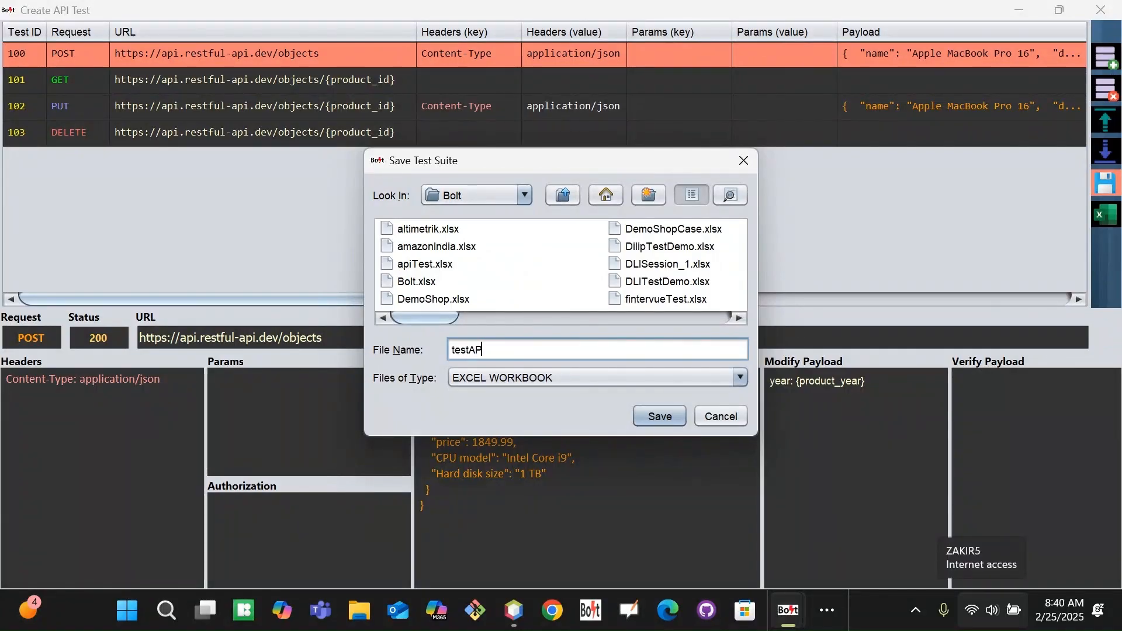
type("I")
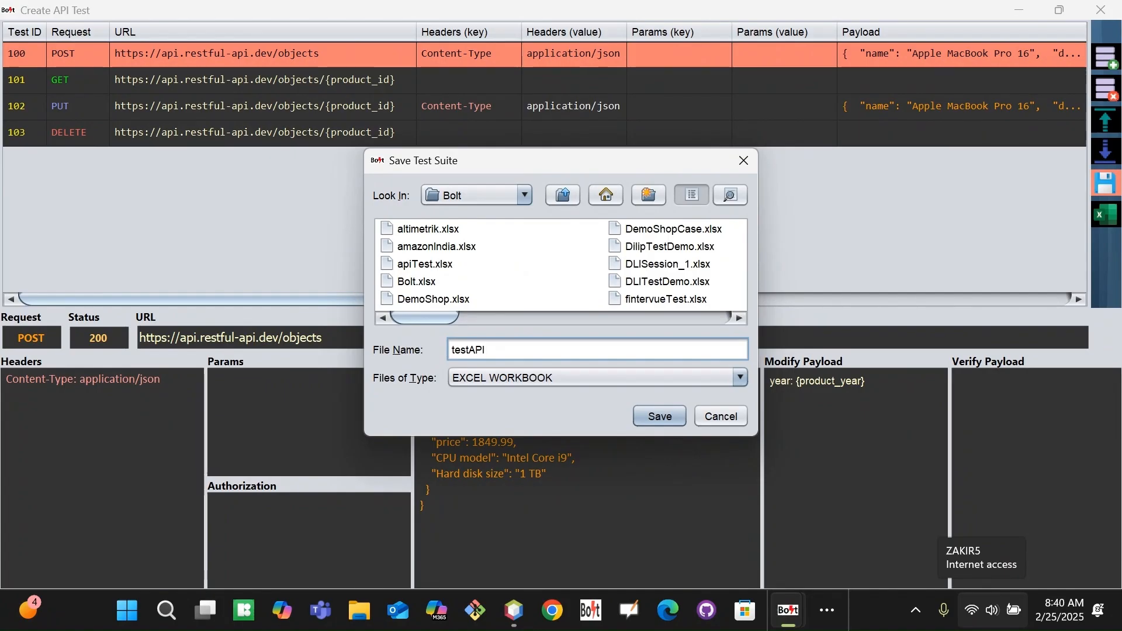
type("Product")
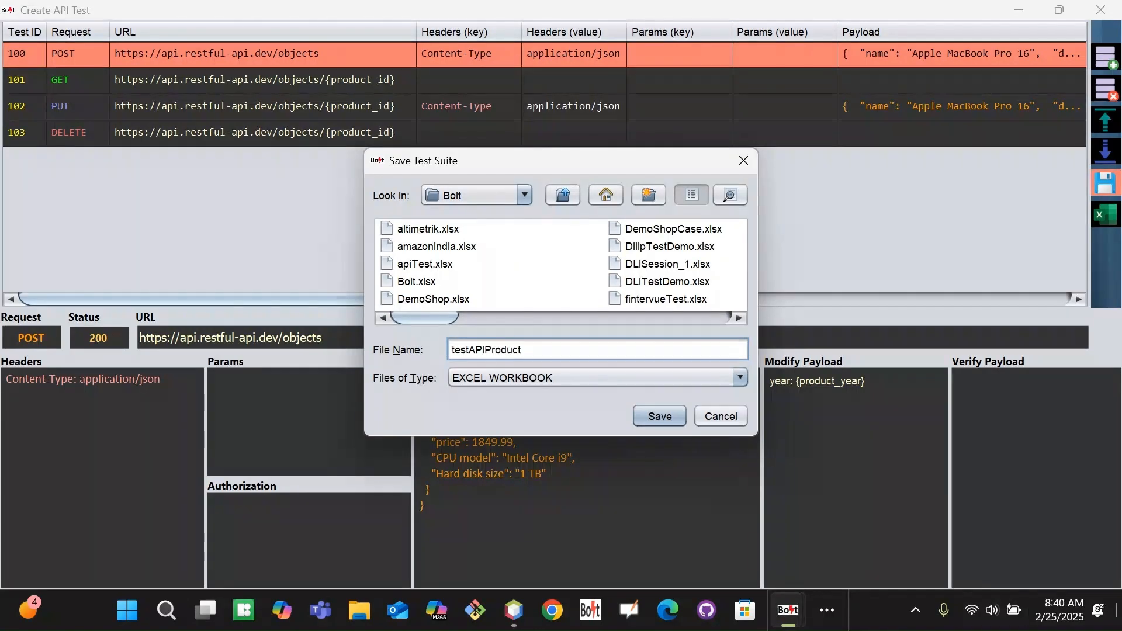
key("Left")
key("Left")
key("Left")
key("Left")
key("Left")
key("Left")
key("Left")
type("For")
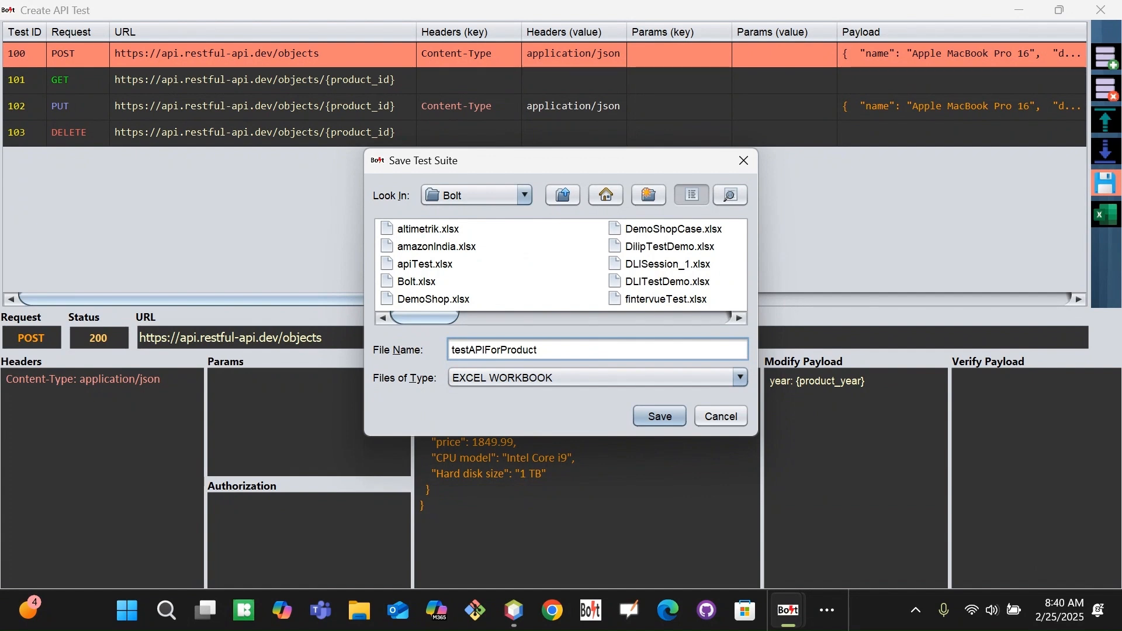
key("BackSpace")
key("BackSpace")
type("pi")
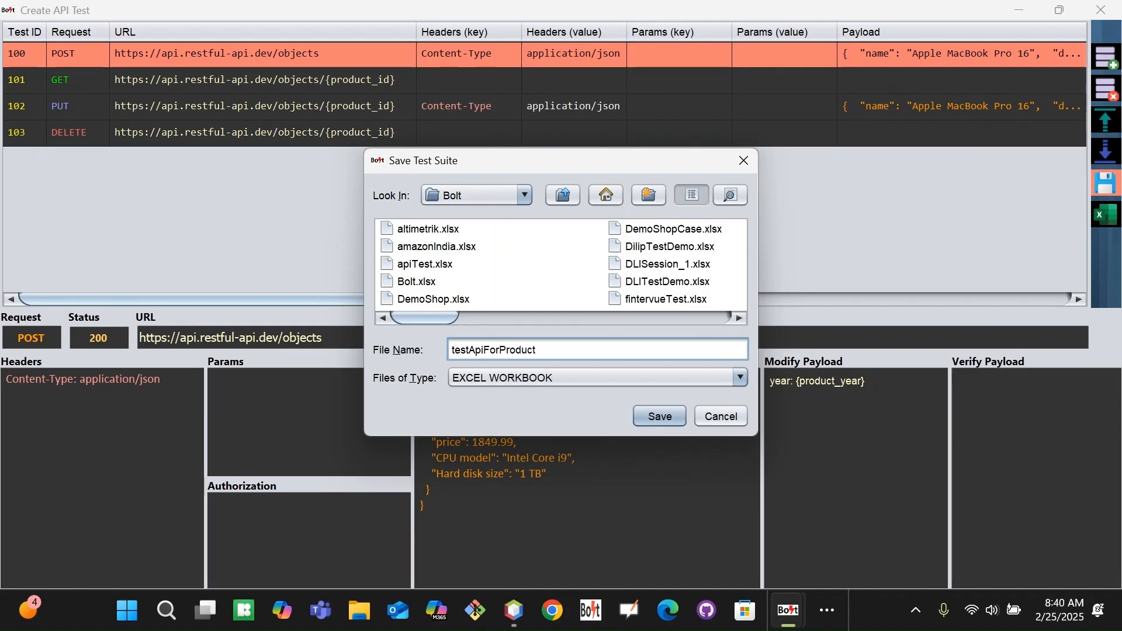
key("Return")
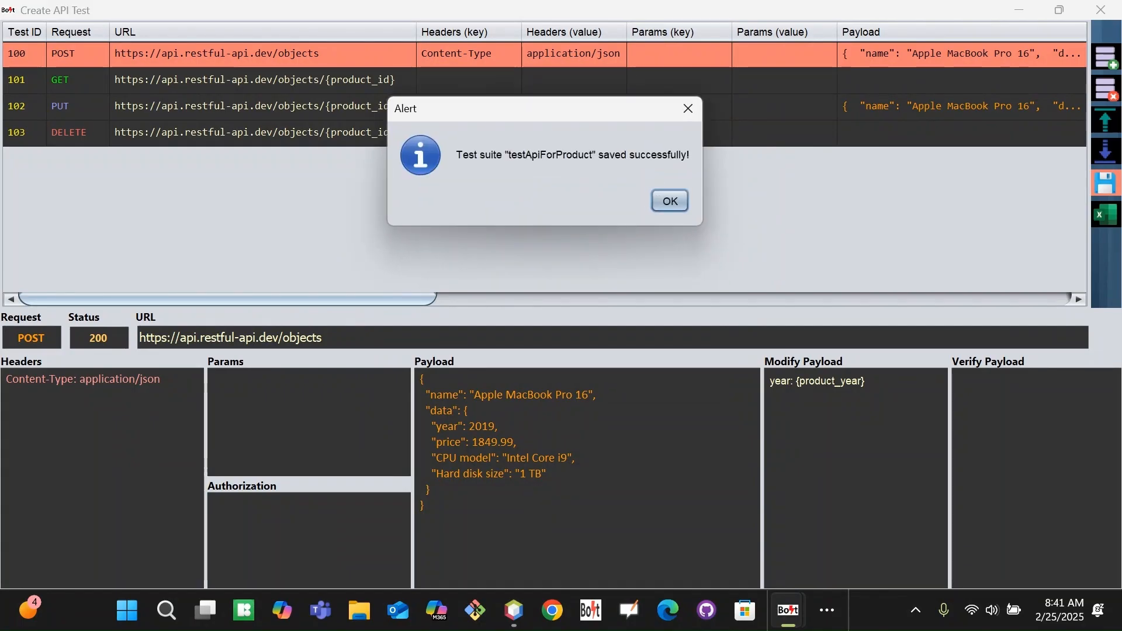
key("Return")
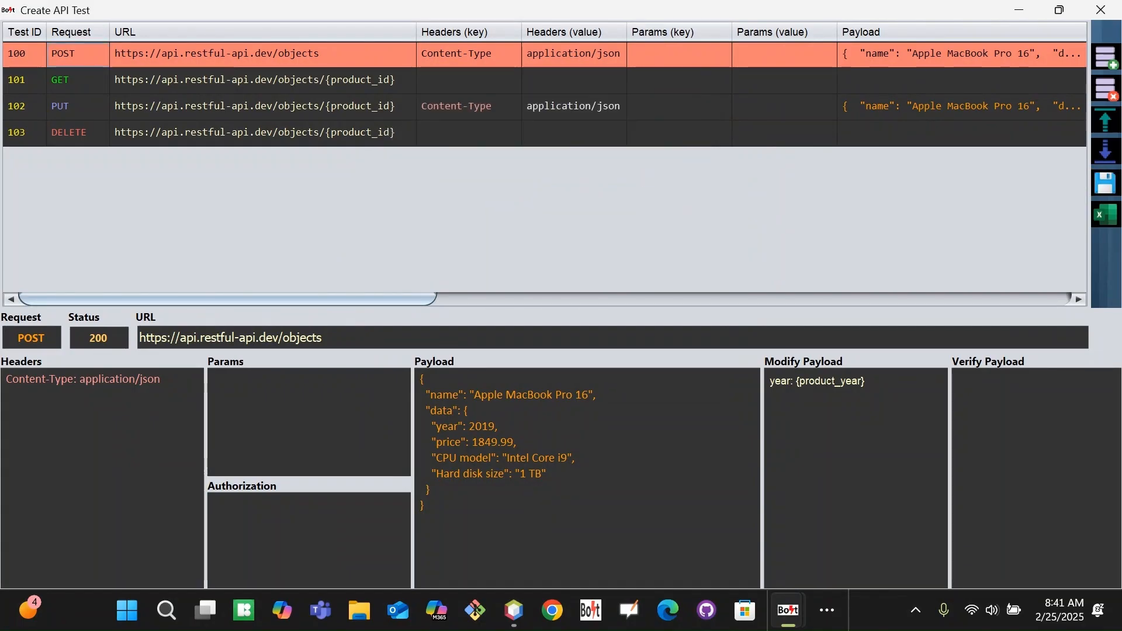
Close the Create API Test window and bring the Bolt launcher back from the taskbar.
mouse_move(406, 298)
left_mouse_down()
mouse_move(1040, 298)
mouse_move(405, 298)
left_mouse_up()
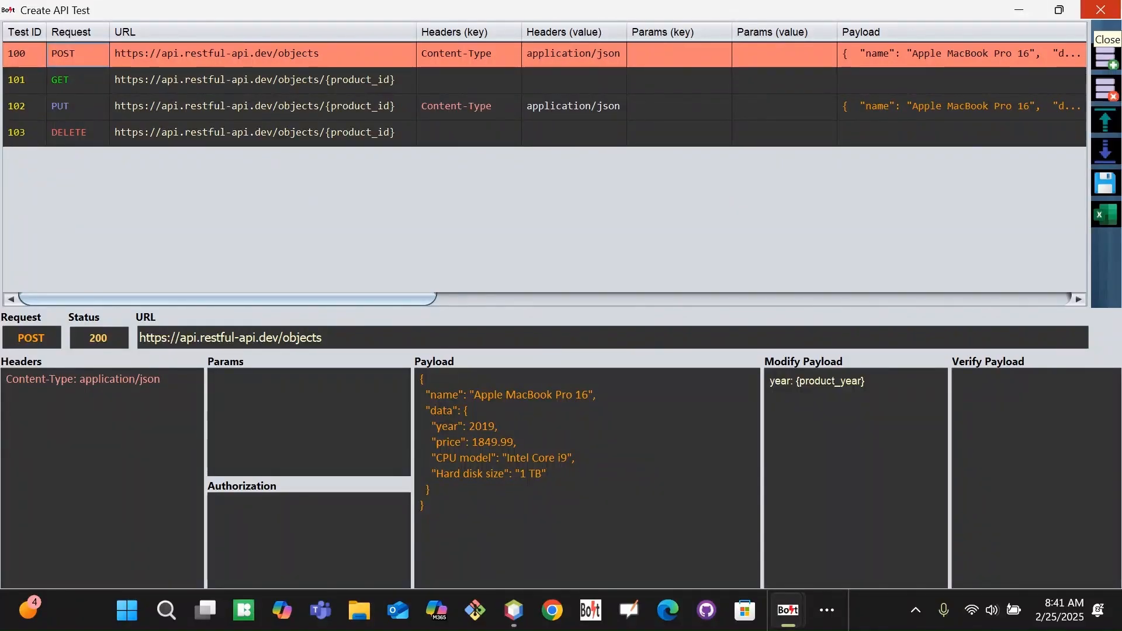
left_click(1101, 10)
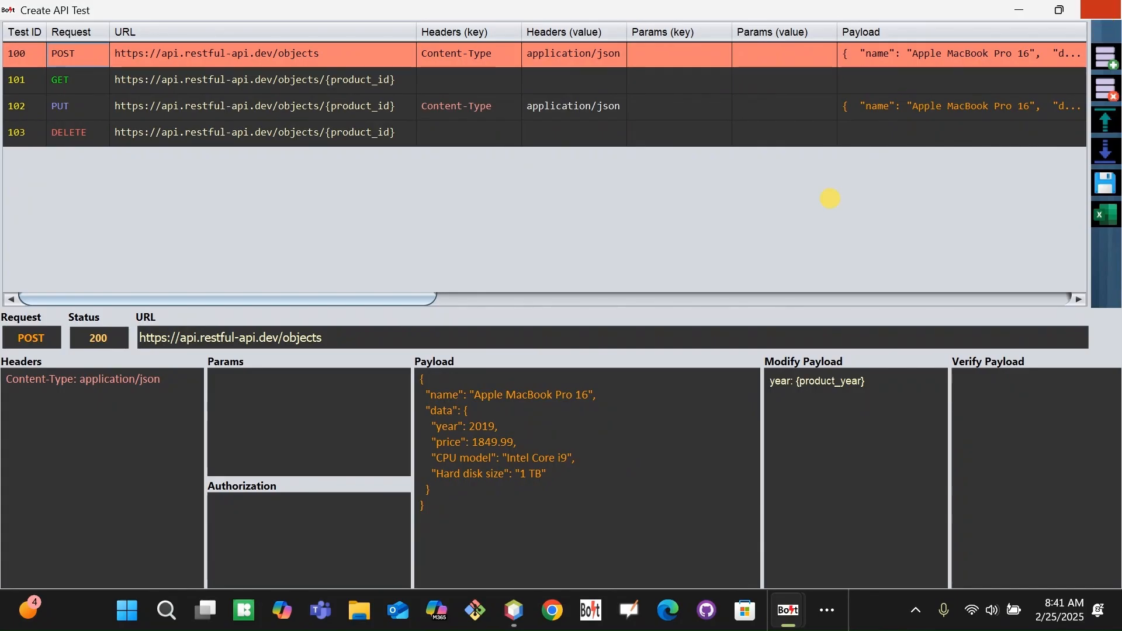
left_click(827, 611)
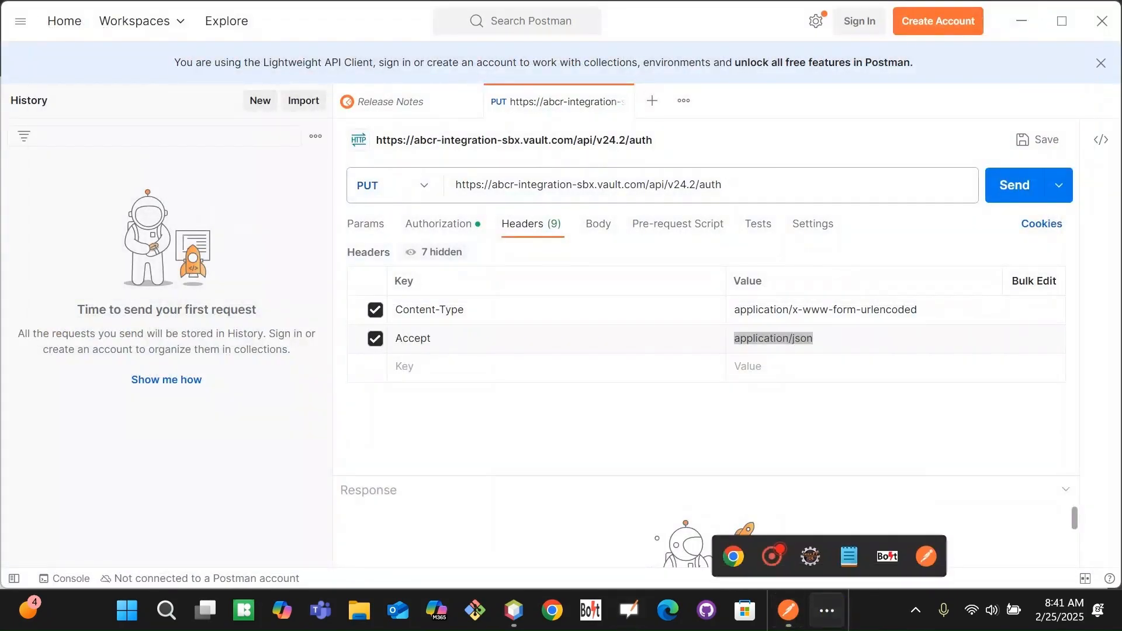
mouse_move(879, 558)
left_click(834, 508)
In Edit API Test, load Bolt\testApiForProduct.xlsx from Excel.
left_click(253, 311)
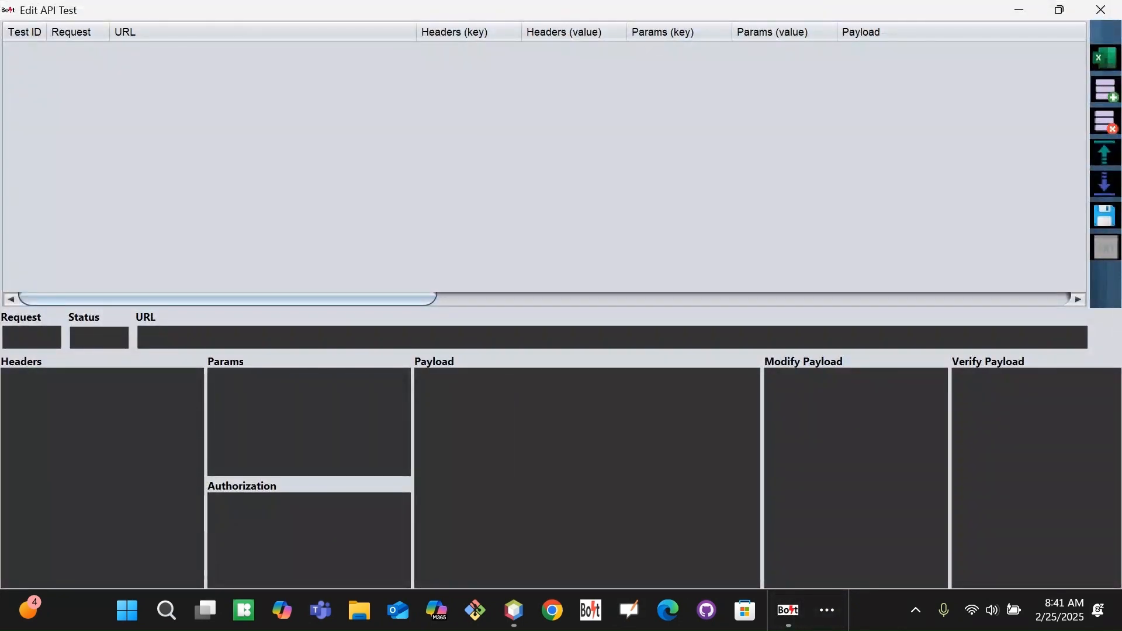
left_click(1105, 59)
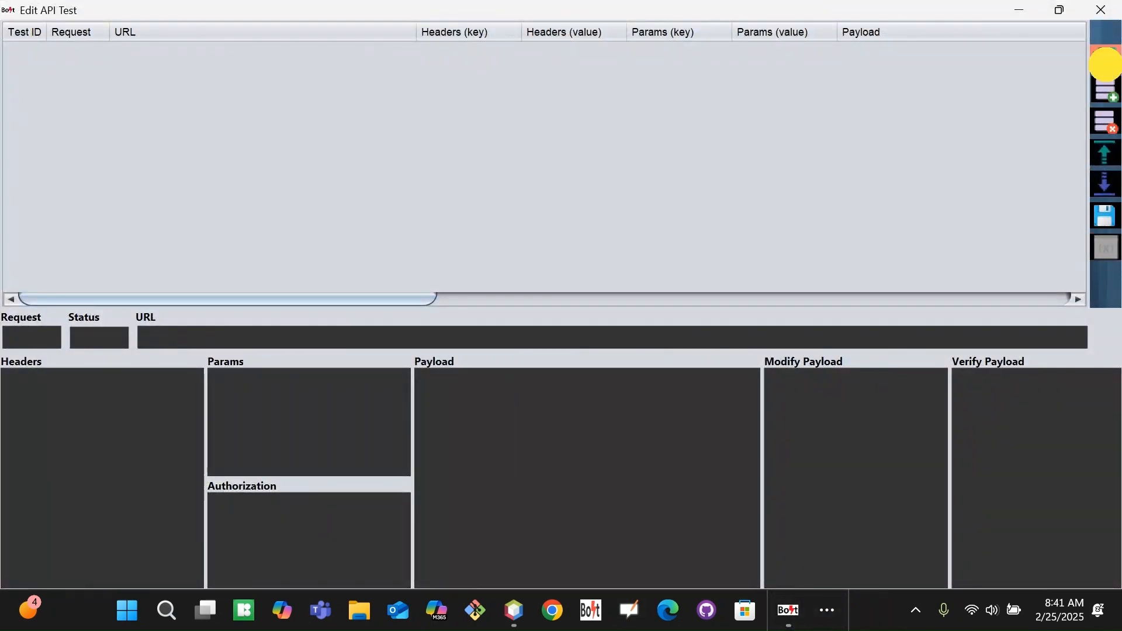
double_click(403, 298)
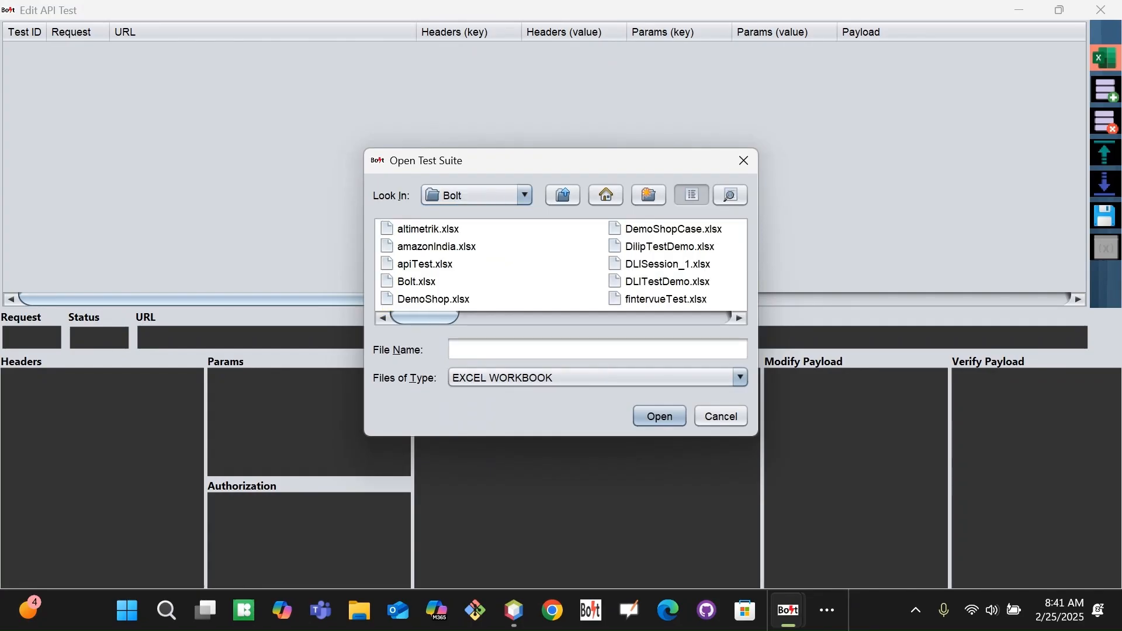
left_click(416, 232)
key("t")
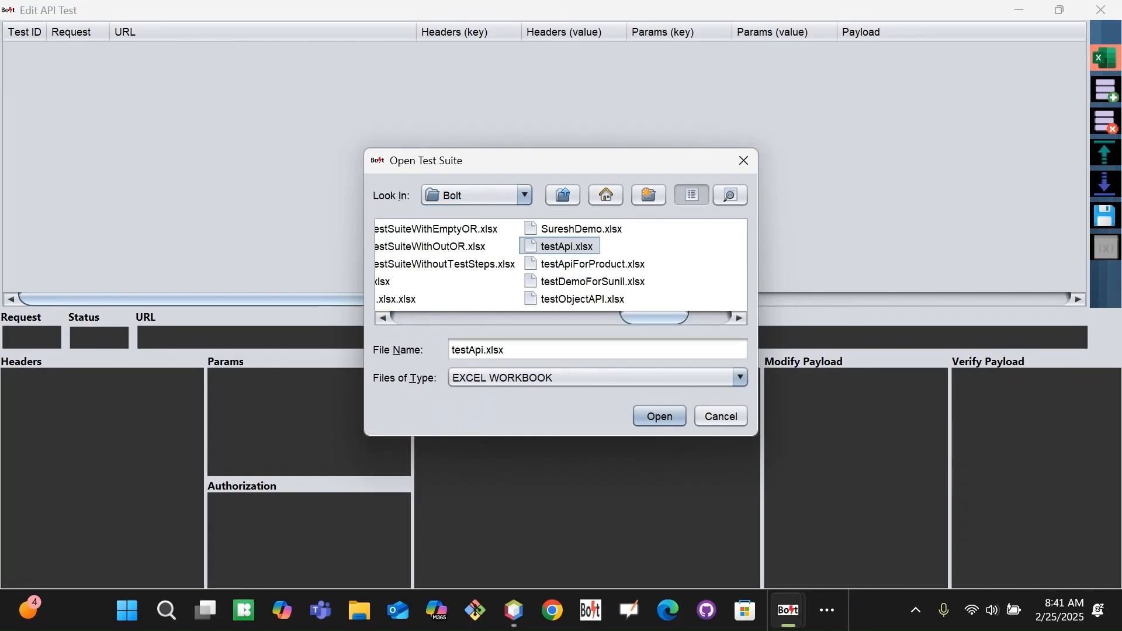
double_click(581, 264)
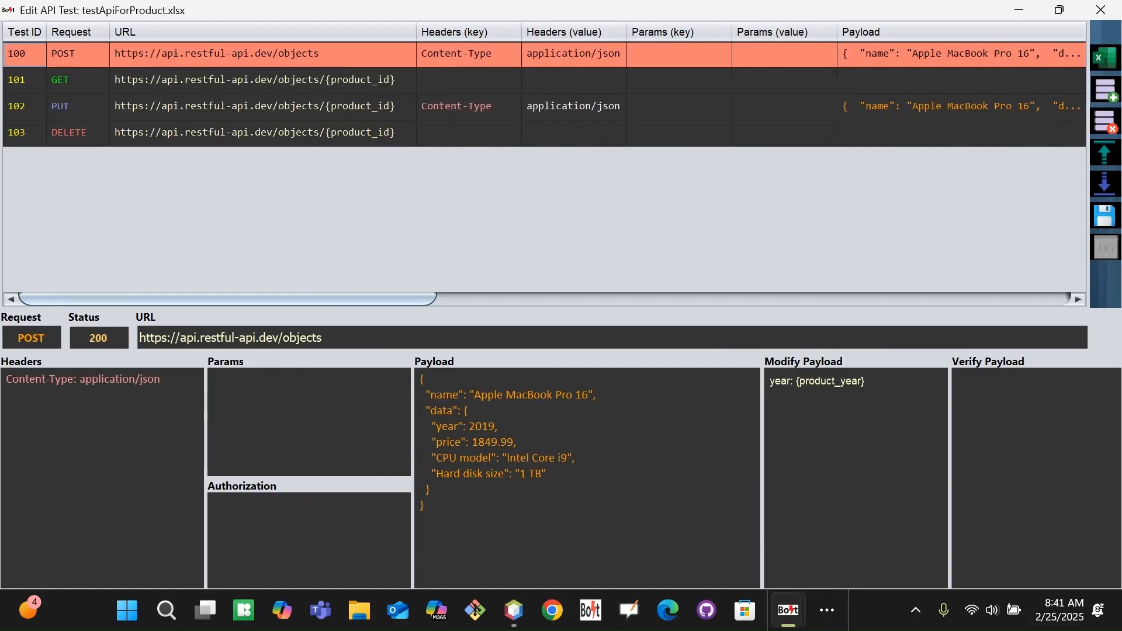
key("Down")
key("Down")
key("Down")
key("Up")
key("Up")
key("Up")
key("Down")
key("Down")
key("Up")
key("Up")
key("alt+Tab")
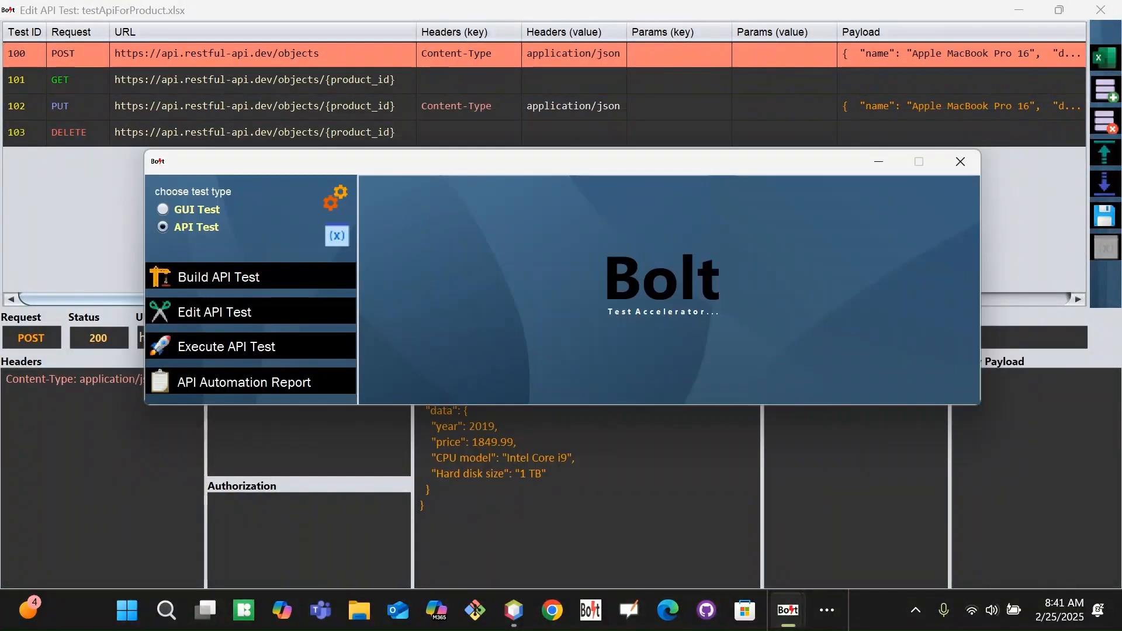
left_click(336, 235)
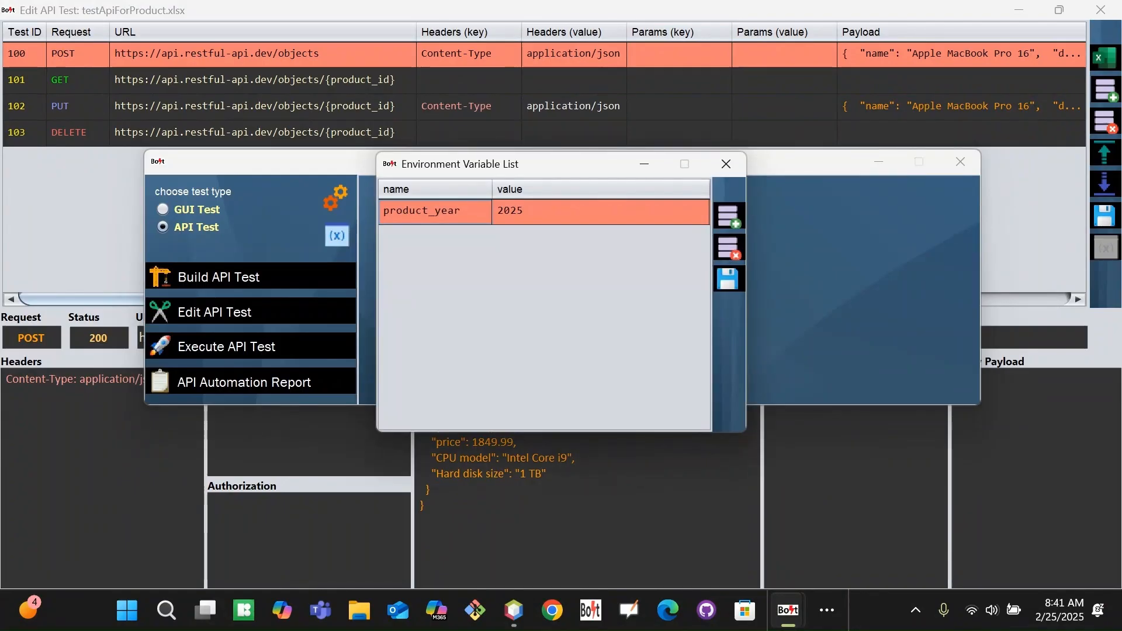
left_click(726, 163)
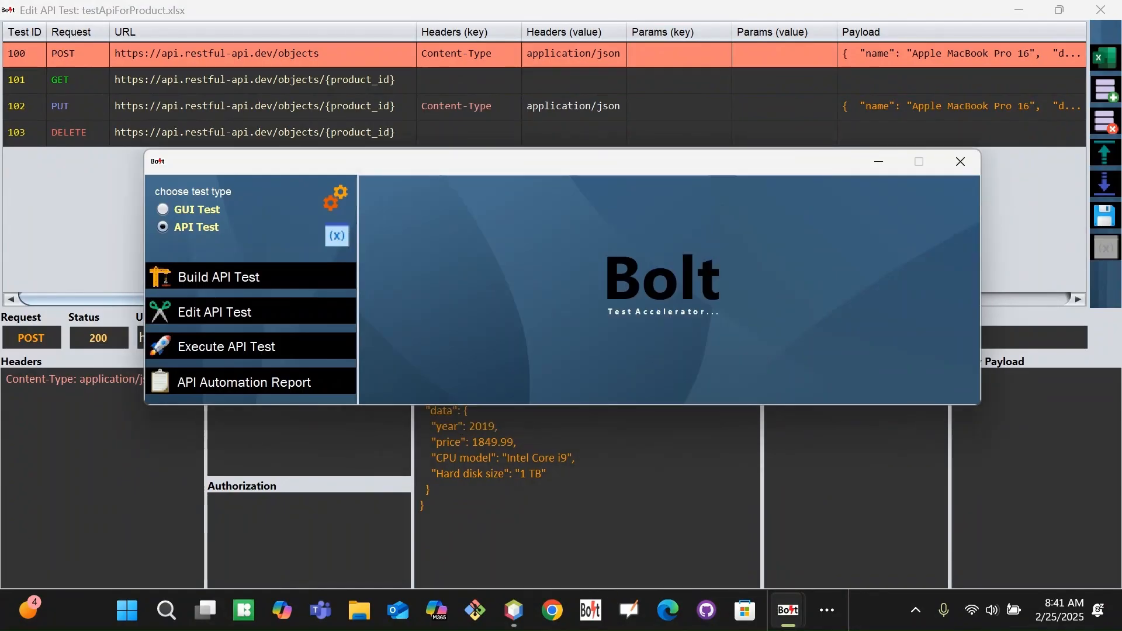
key("alt+Tab")
key("alt+Tab")
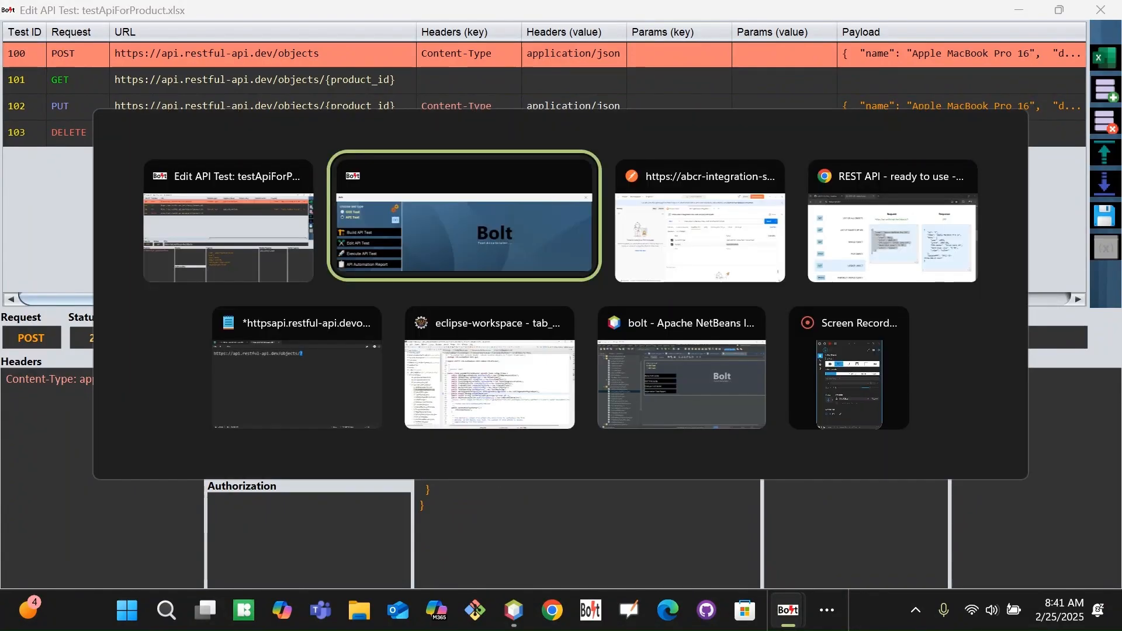